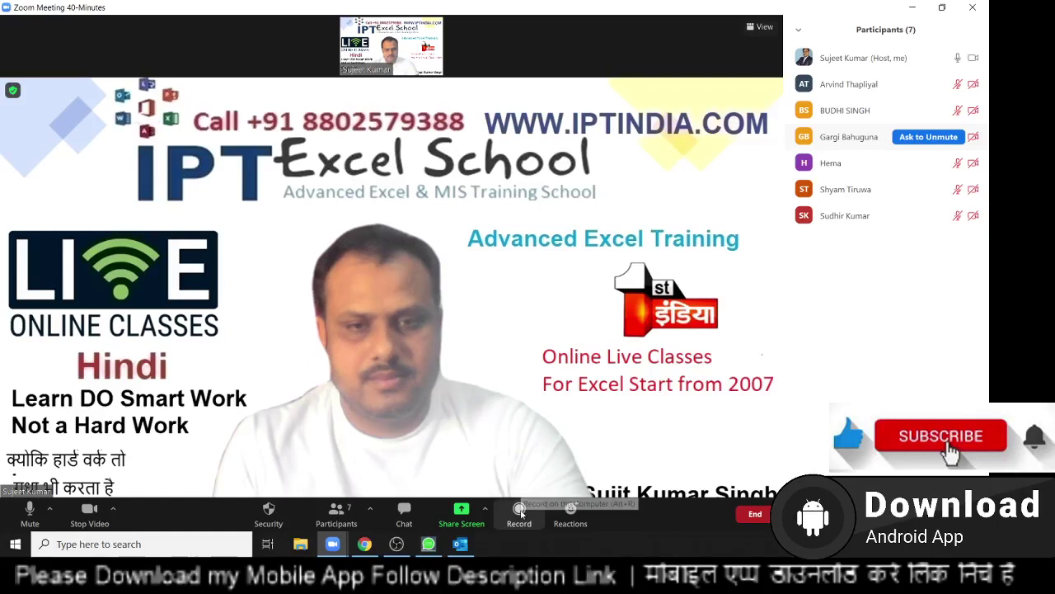
Start recording the Zoom meeting and bring up the screen-share picker
click(518, 514)
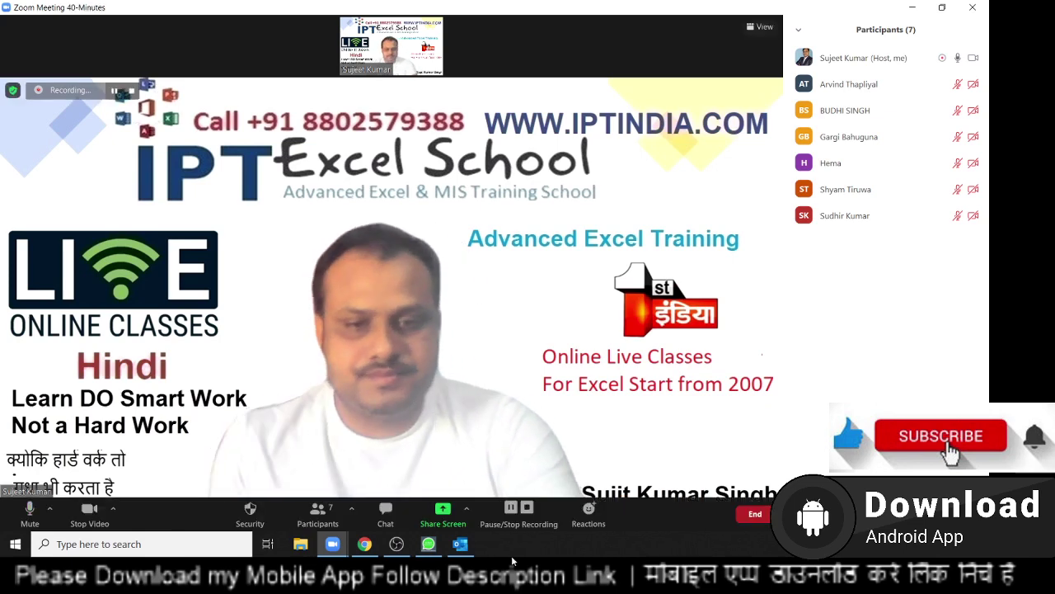
click(445, 511)
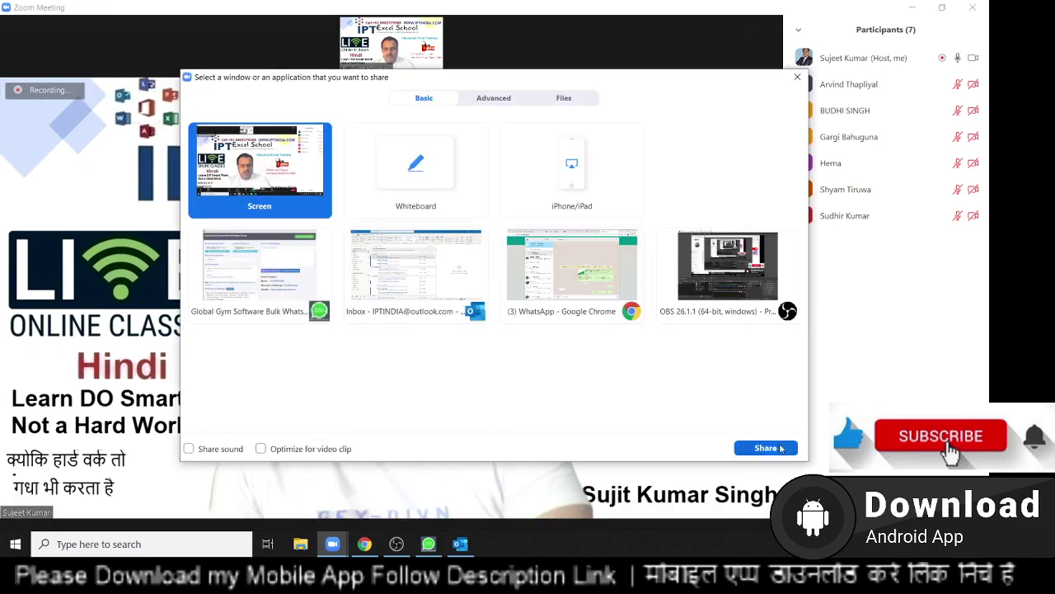
Share the full screen, then launch Excel by searching 'excel' in Windows Search
click(766, 448)
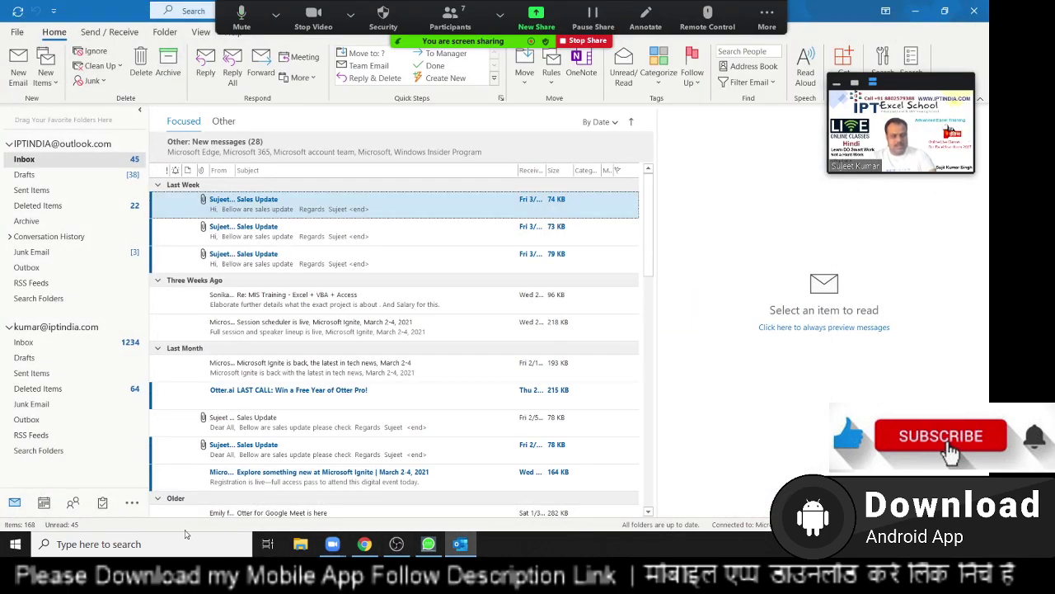
click(180, 544)
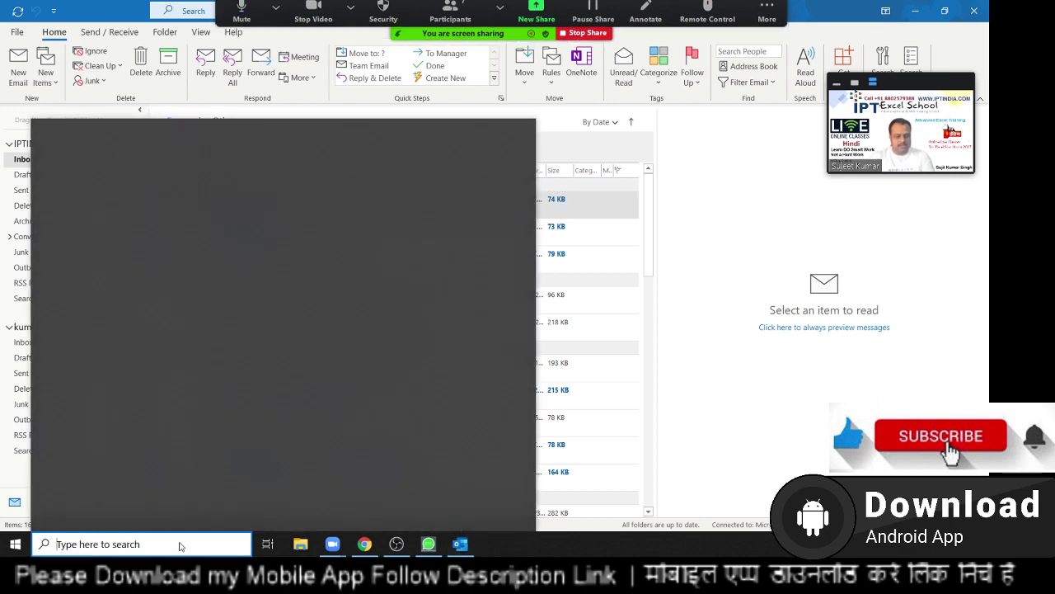
text(exce)
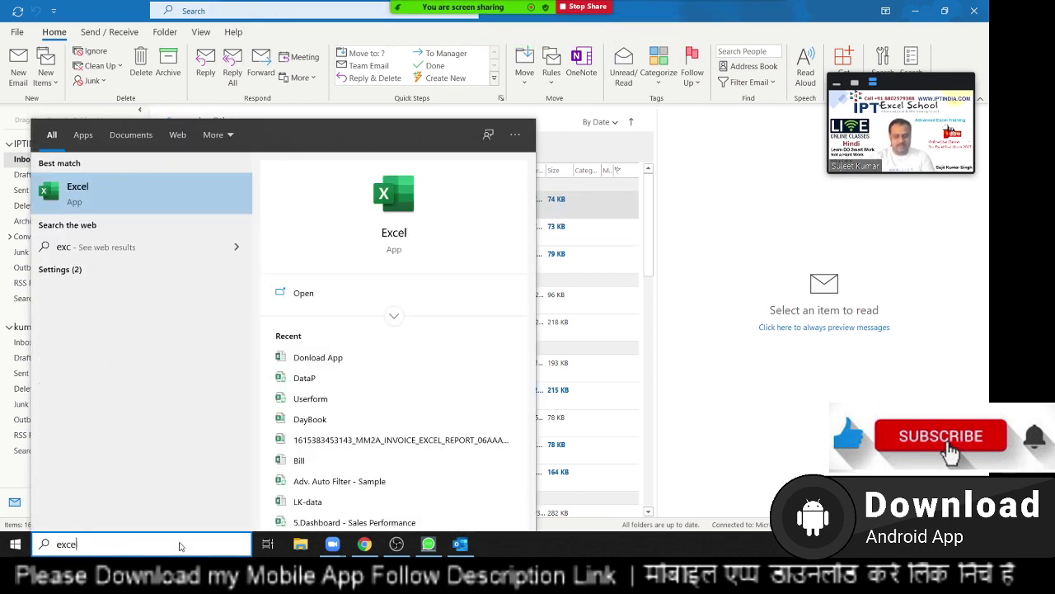
text(l)
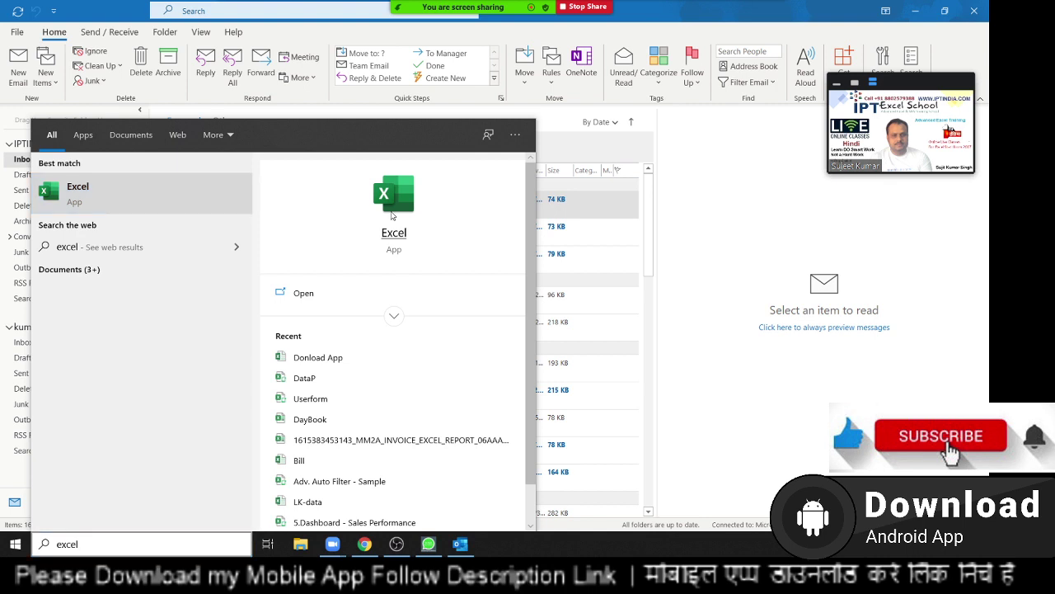
click(393, 205)
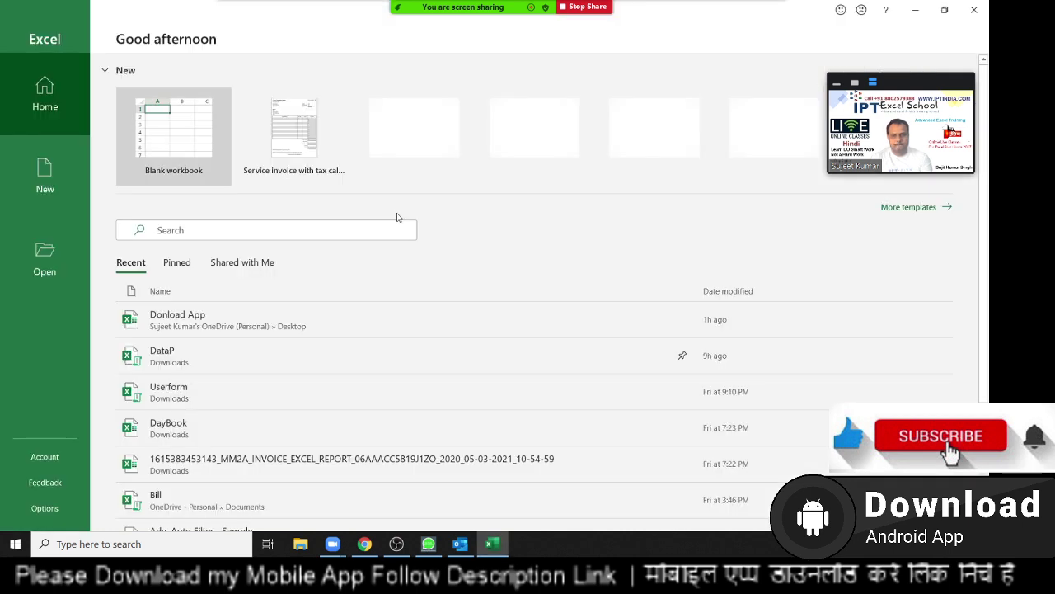
Open the DataP workbook's Data sheet and check the table's extent from SID to Month
click(225, 357)
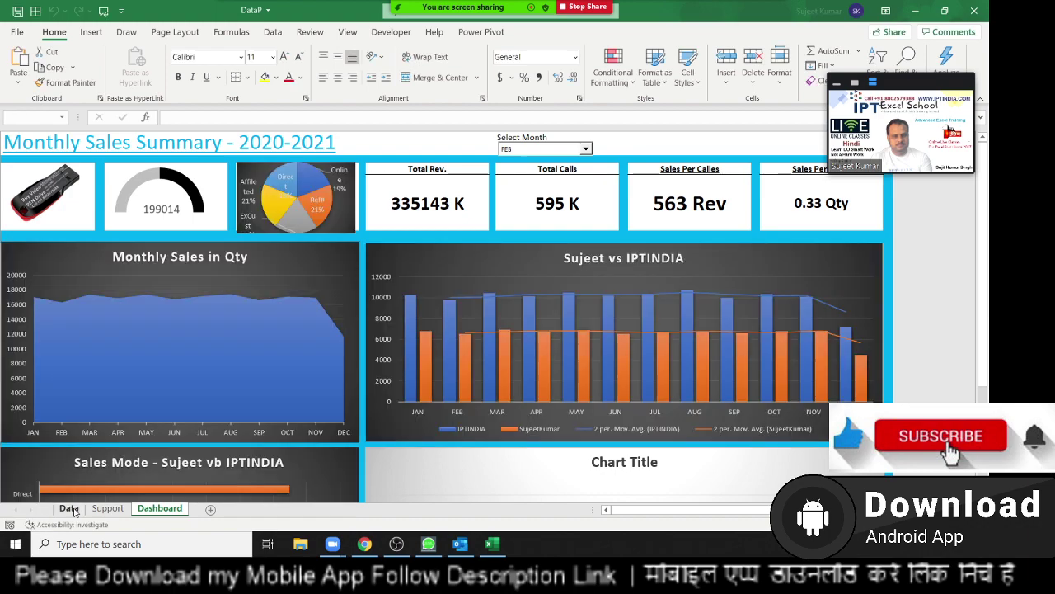
click(71, 509)
click(65, 170)
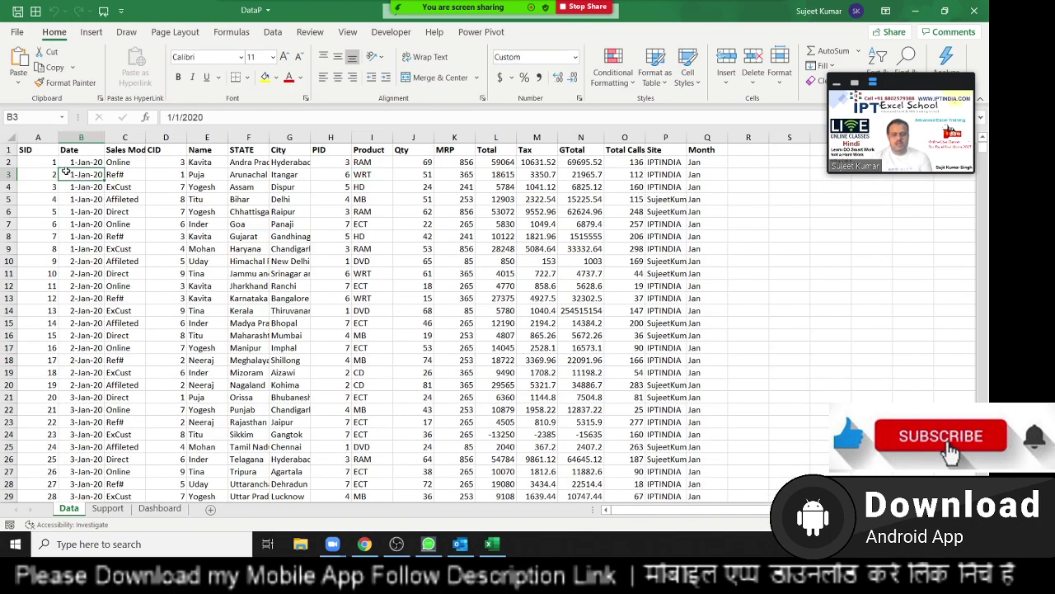
key(ctrl+Down)
key(Down)
key(Up)
key(ctrl+Up)
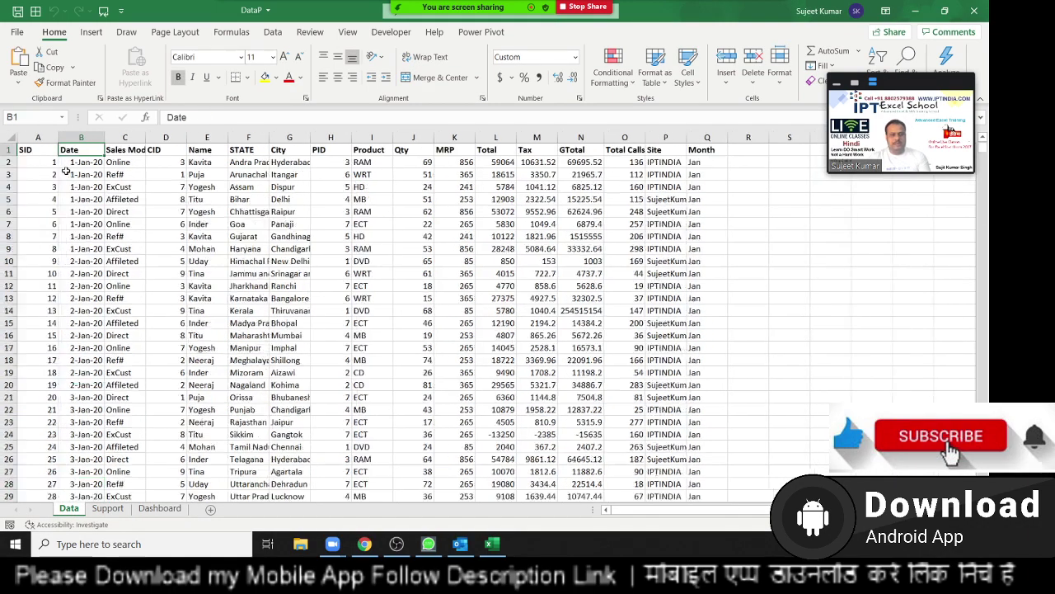
key(Left)
key(ctrl+Right)
key(ctrl+Left)
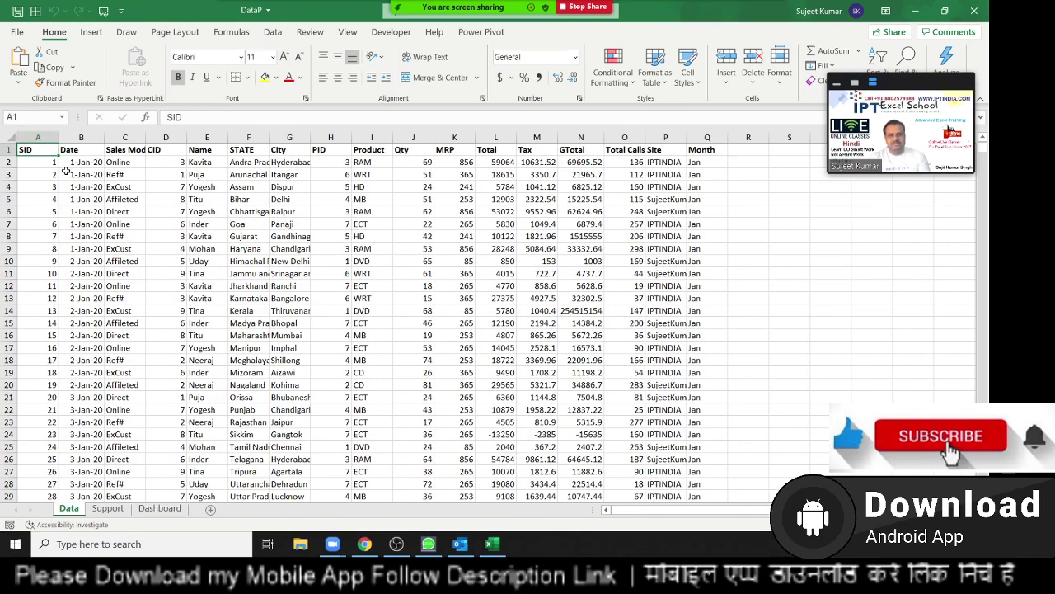
key(ctrl+Down)
key(ctrl+Up)
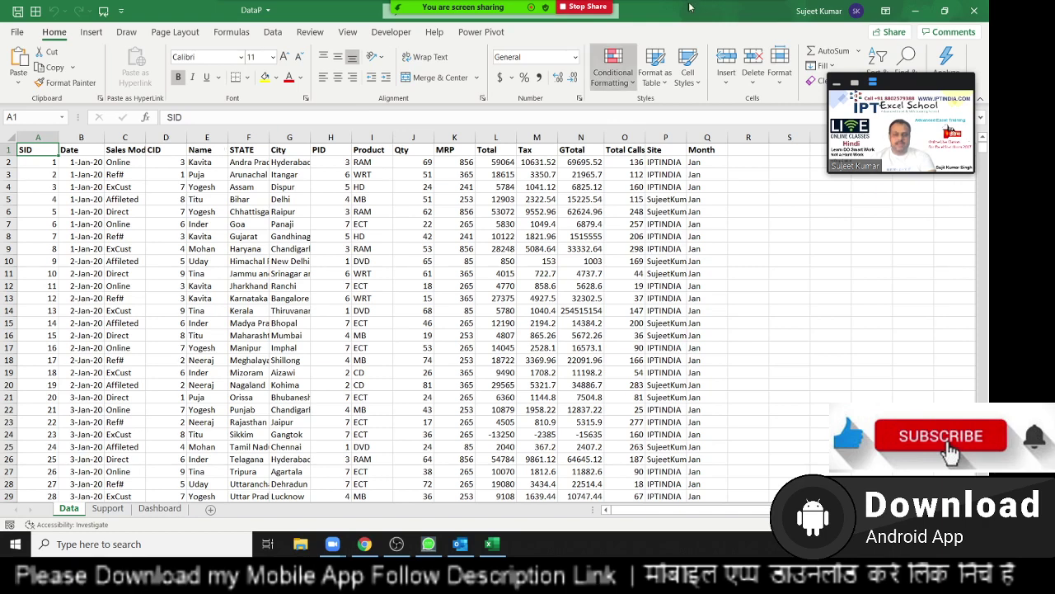
drag(919, 91, 917, 239)
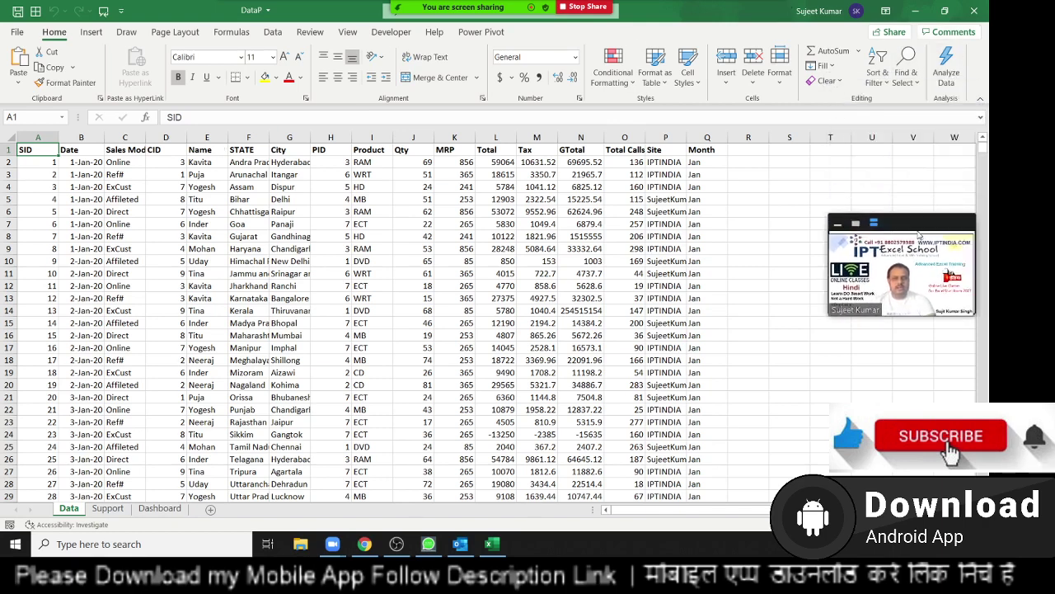
Sort the Data rows by the Name column from A to Z
click(237, 239)
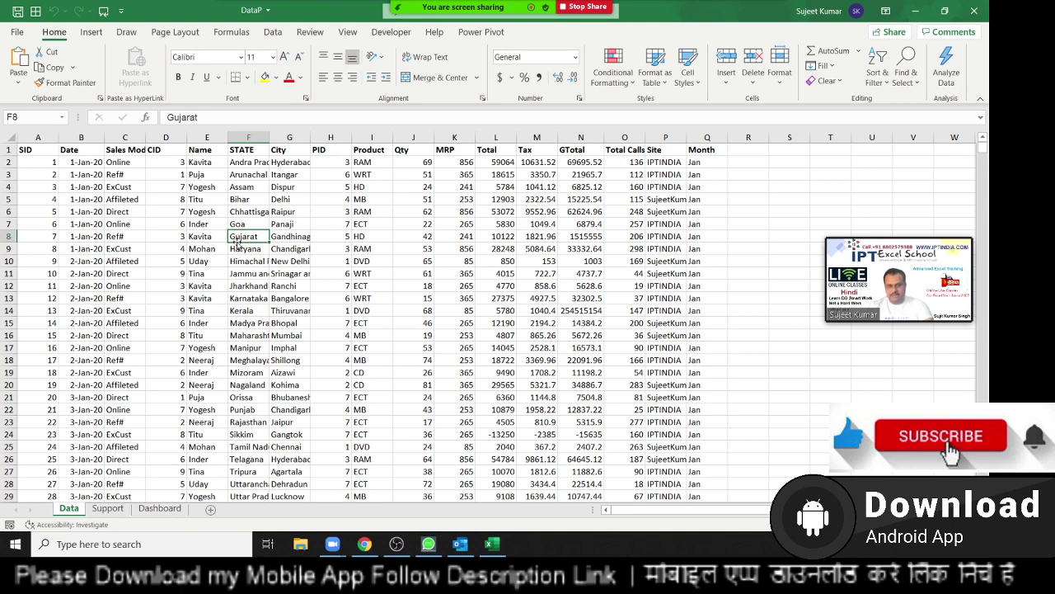
click(206, 153)
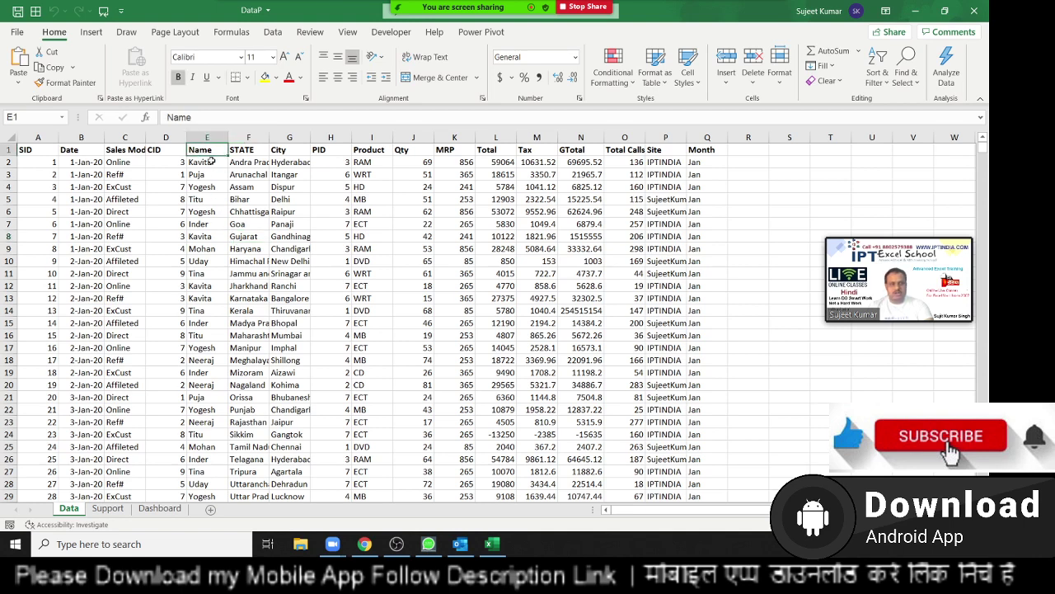
click(877, 73)
click(906, 100)
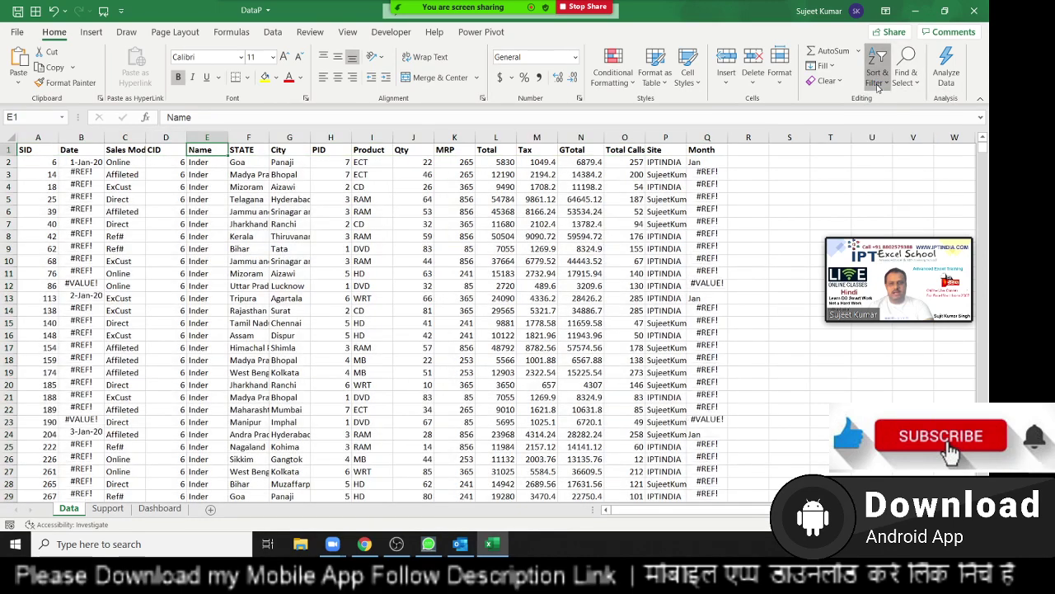
Sort the Data rows by Name from Z to A
click(877, 73)
click(906, 119)
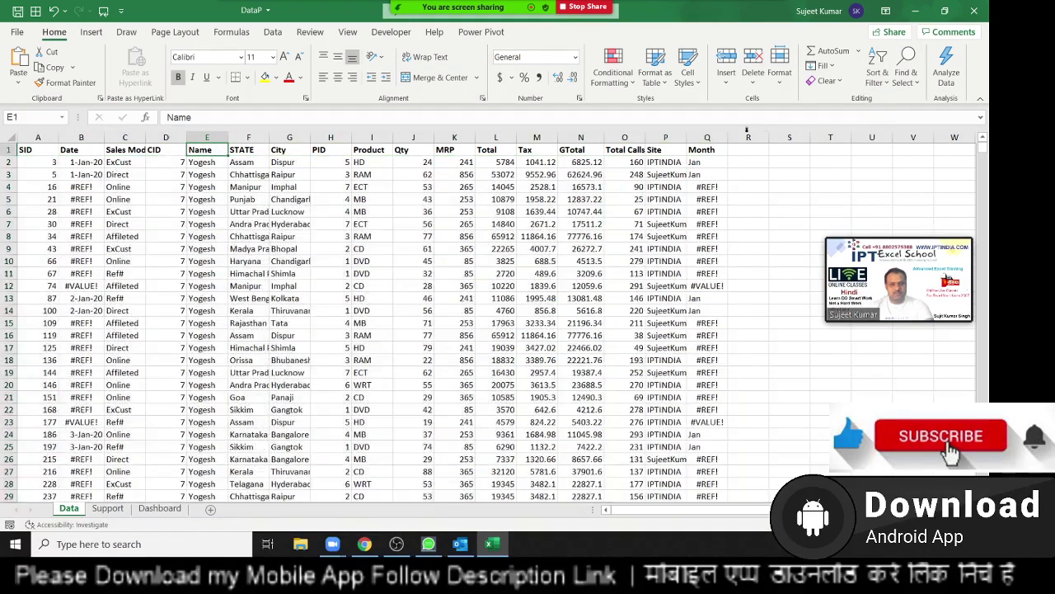
click(708, 137)
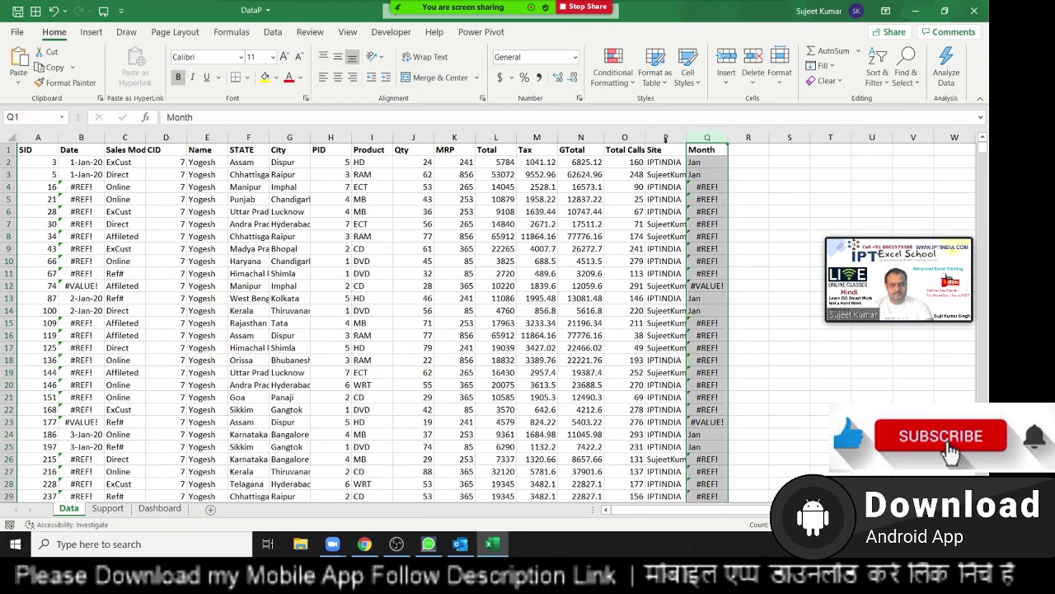
Undo the Name sorts to bring back the original SID order
key(ctrl+z)
key(ctrl+z)
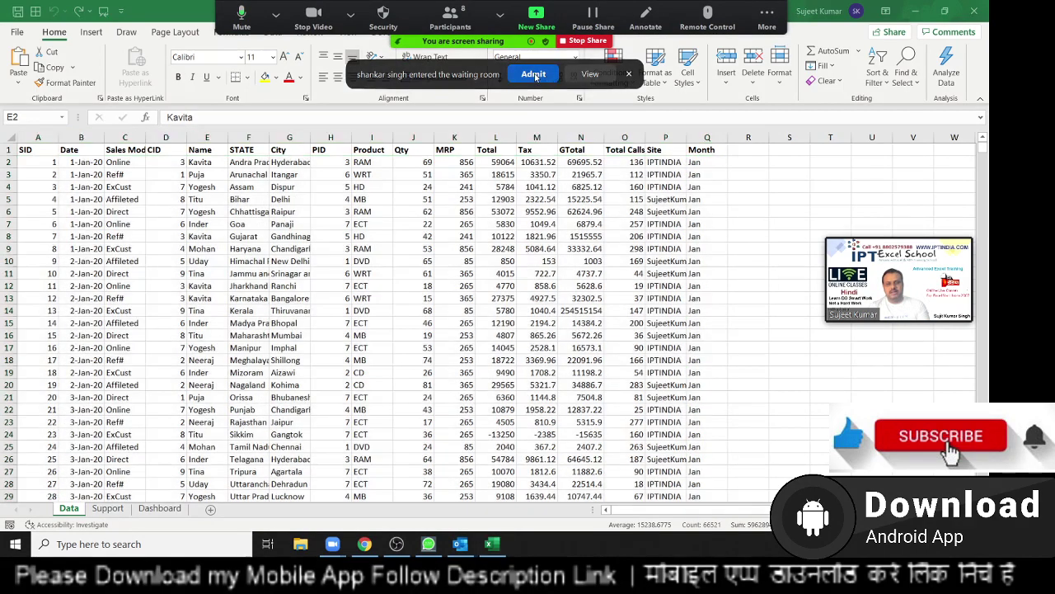
key(Left)
key(Down)
key(Down)
click(70, 148)
key(ctrl+space)
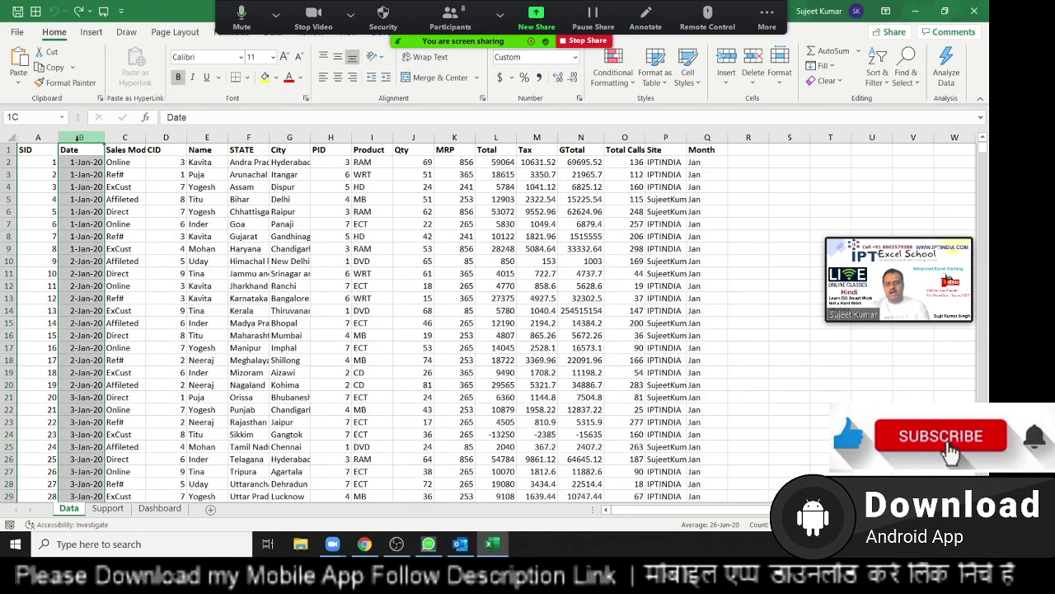
ctrl+click(695, 137)
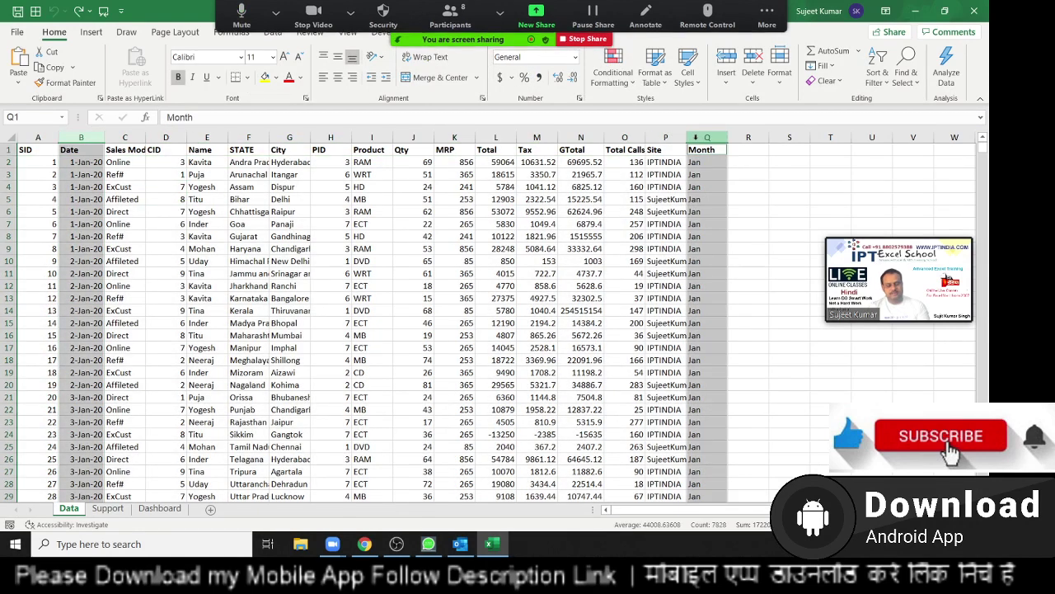
key(ctrl+c)
click(272, 176)
right_click(272, 176)
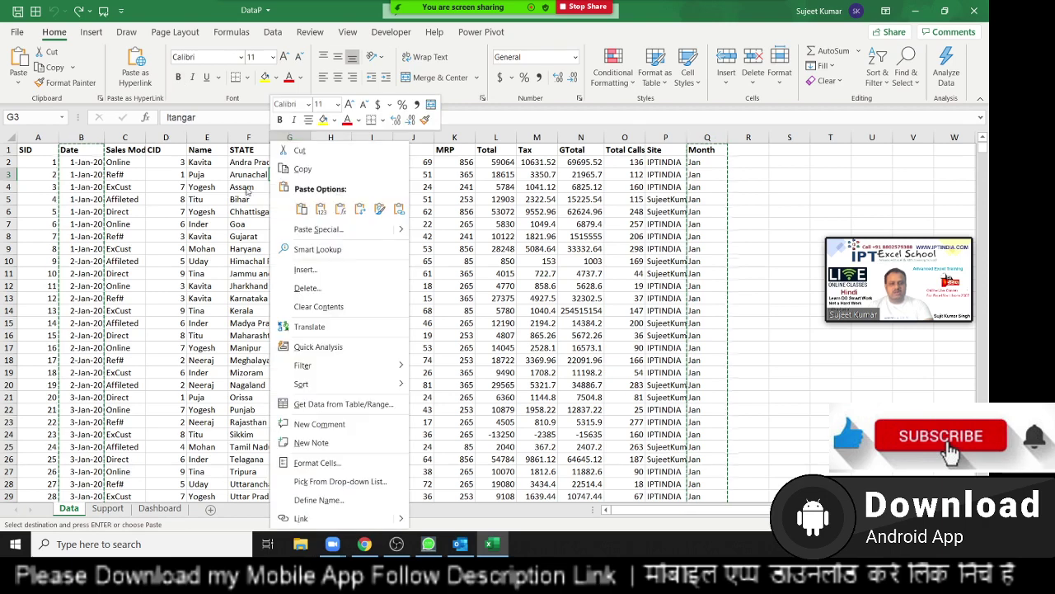
key(Escape)
key(Escape)
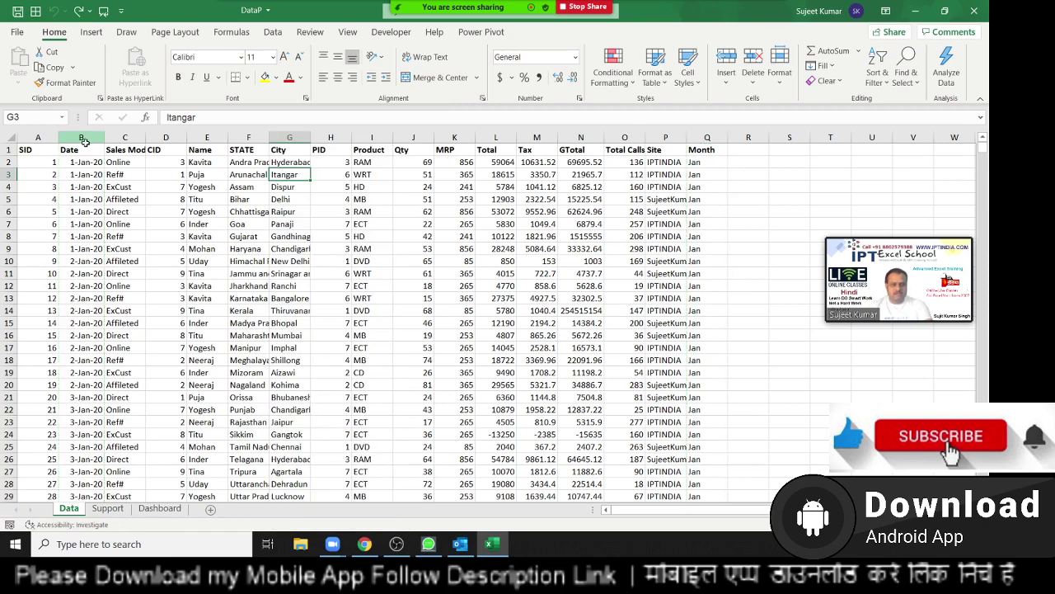
click(83, 138)
right_click(86, 139)
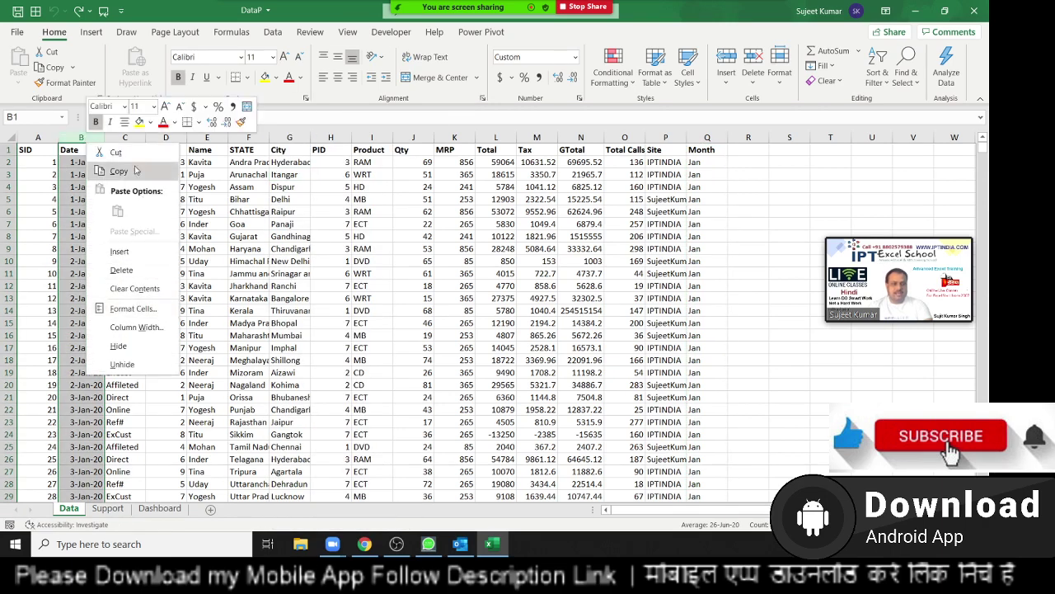
click(120, 169)
right_click(81, 137)
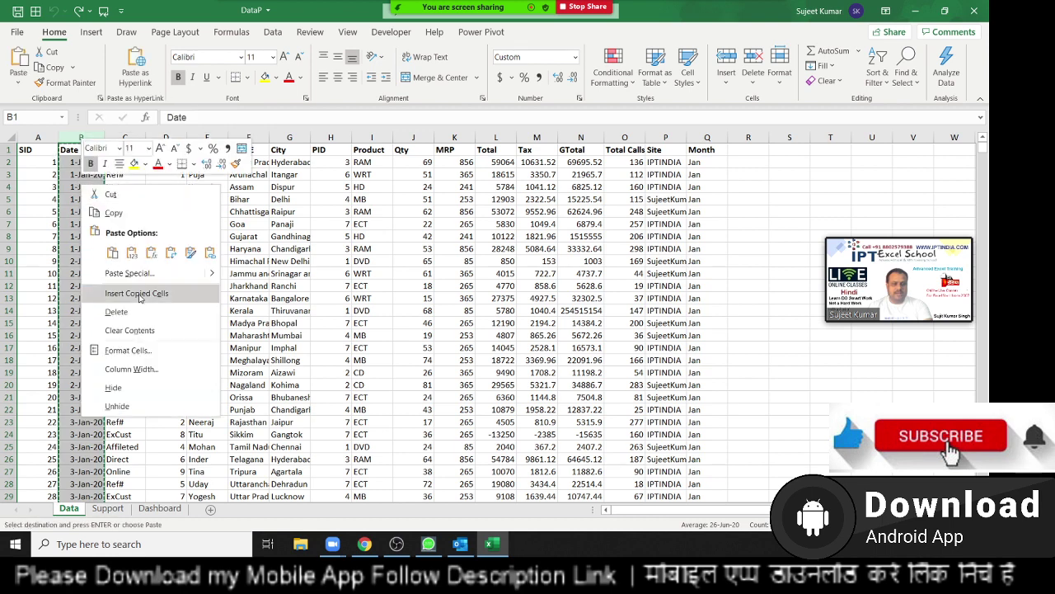
click(107, 272)
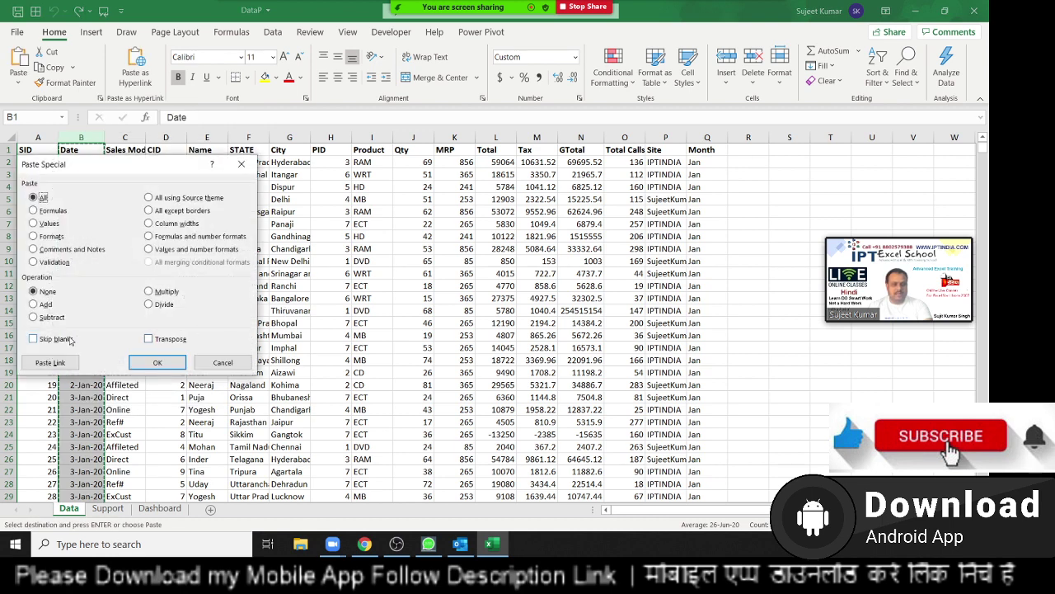
click(43, 224)
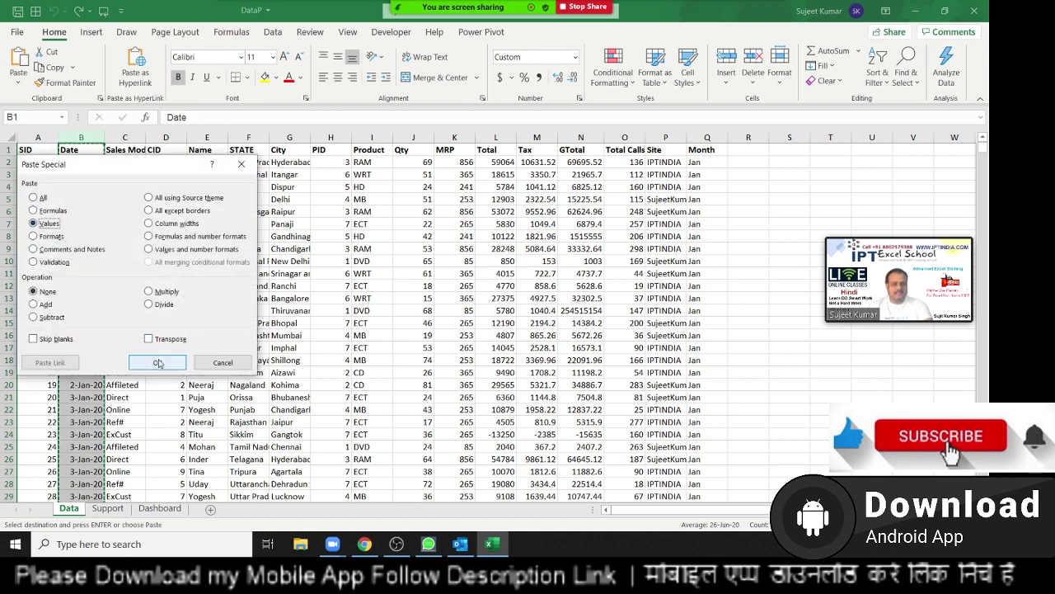
click(156, 362)
click(94, 260)
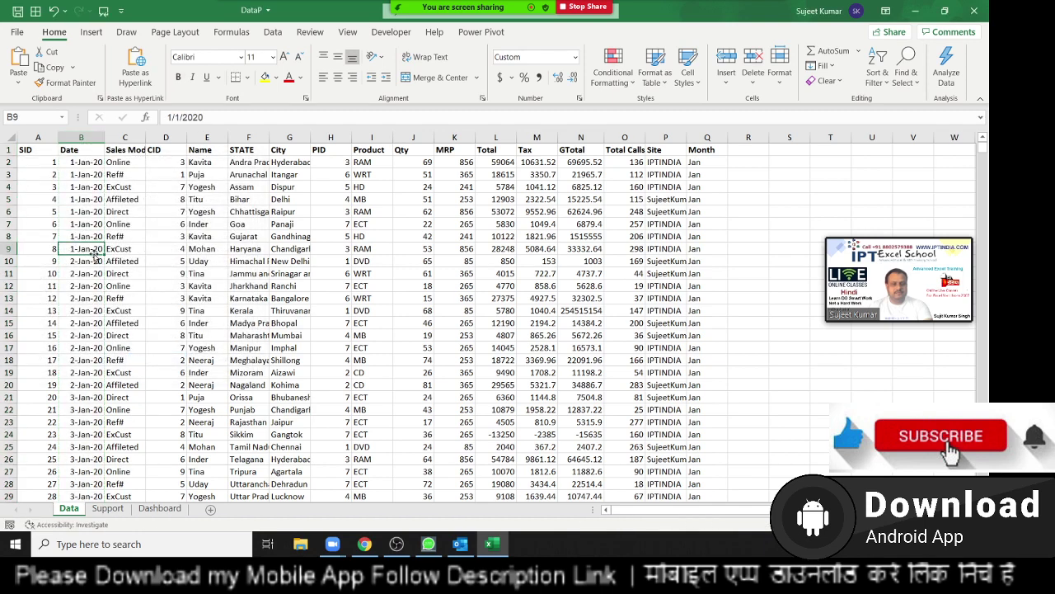
key(Up)
key(Up)
key(Up)
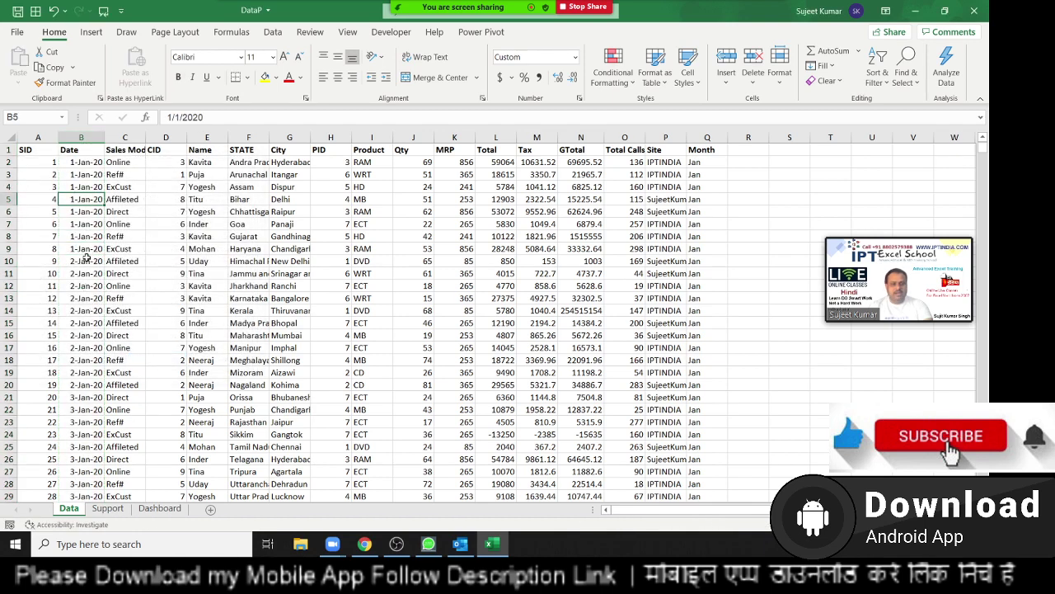
drag(76, 174, 83, 349)
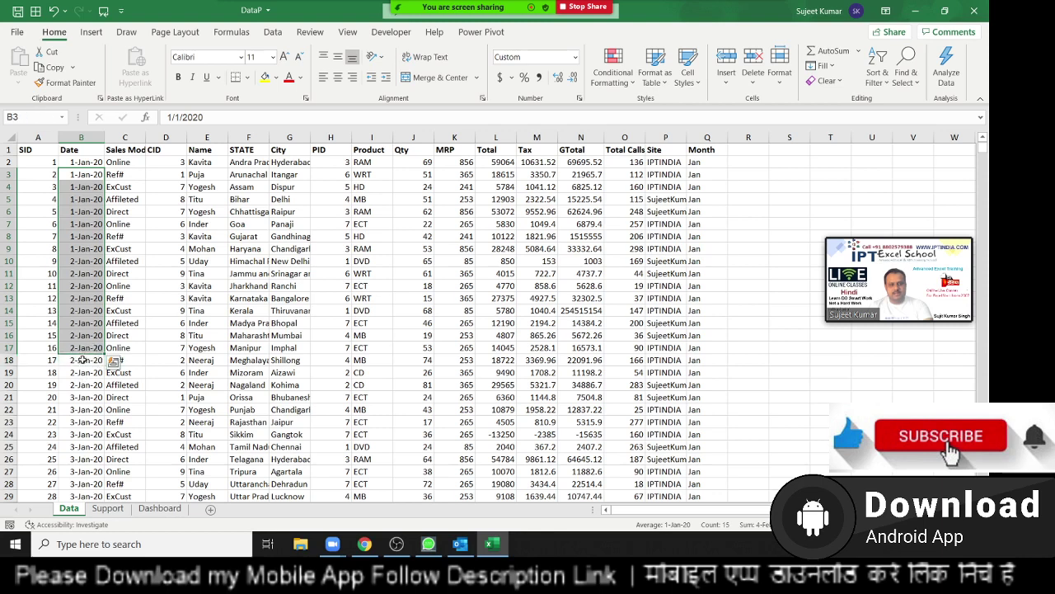
drag(91, 303, 86, 176)
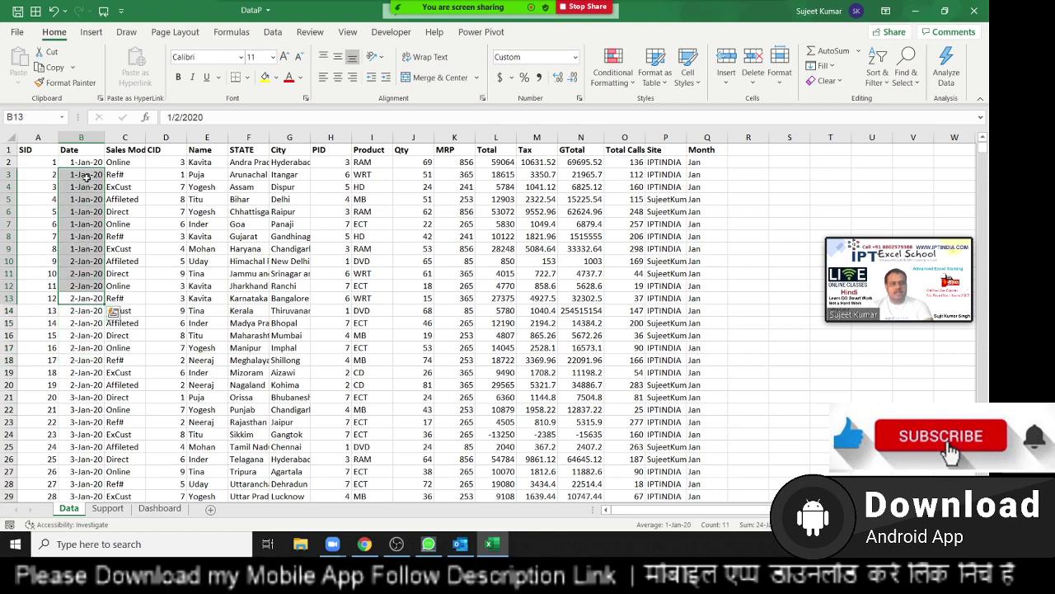
drag(47, 162, 49, 369)
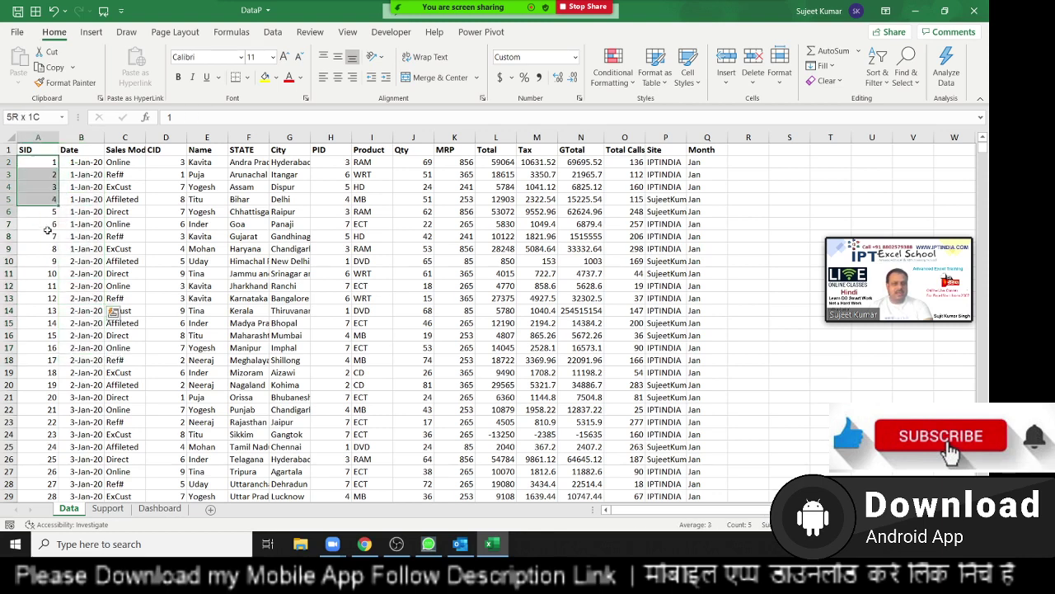
scroll(51, 363, down, 8)
scroll(51, 353, up, 6)
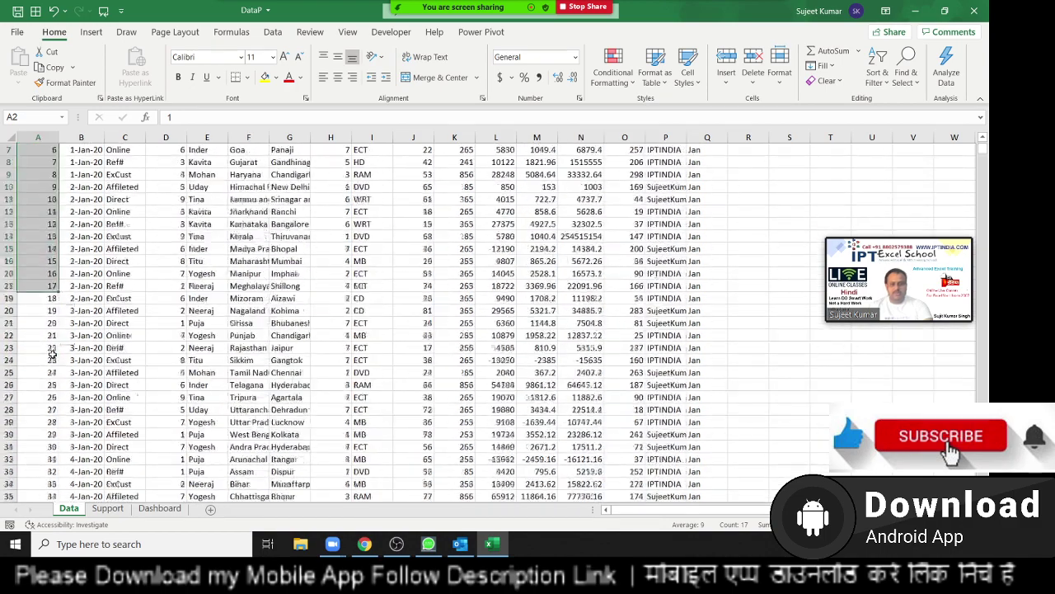
scroll(51, 353, up, 2)
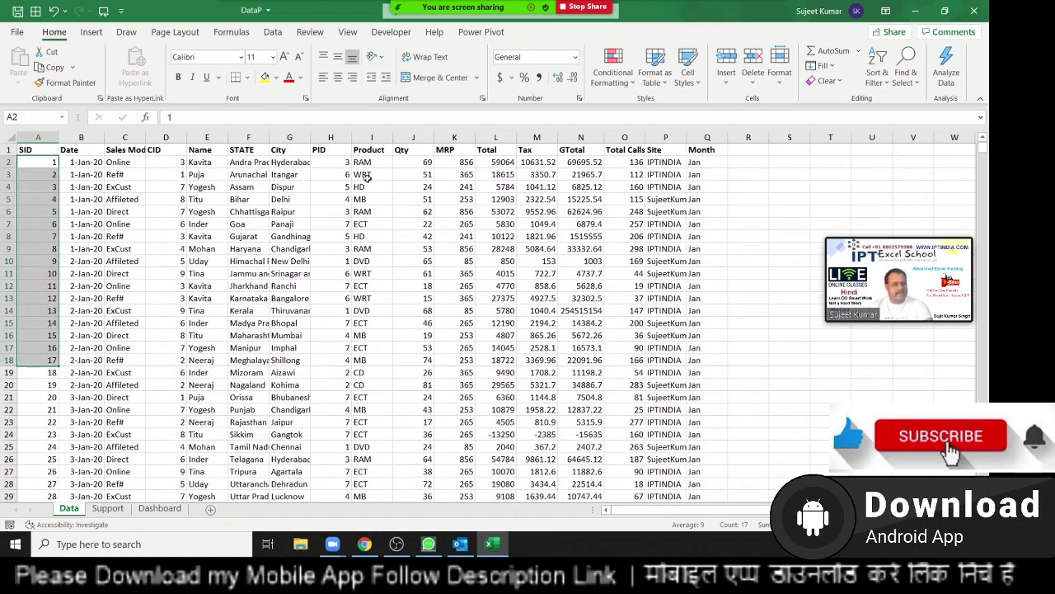
Copy column Q (Month) and paste it back as values only
click(695, 177)
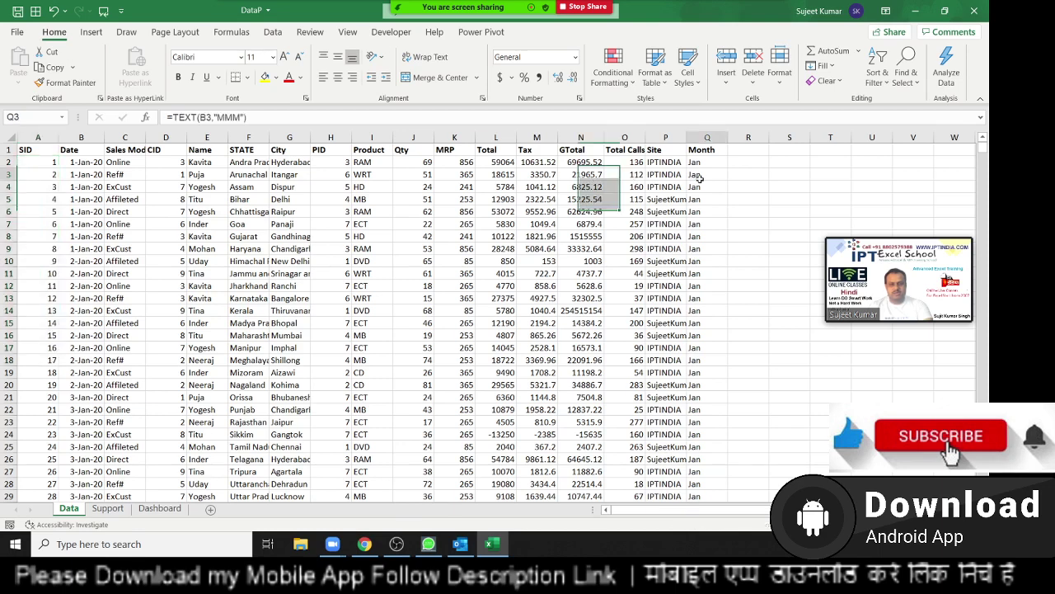
click(705, 137)
key(ctrl+c)
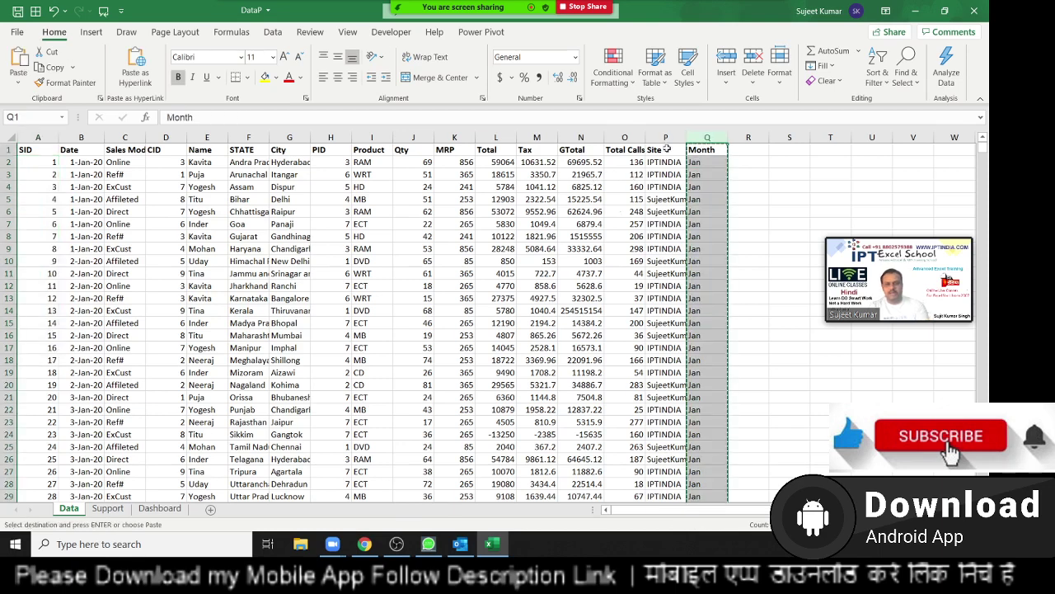
click(14, 85)
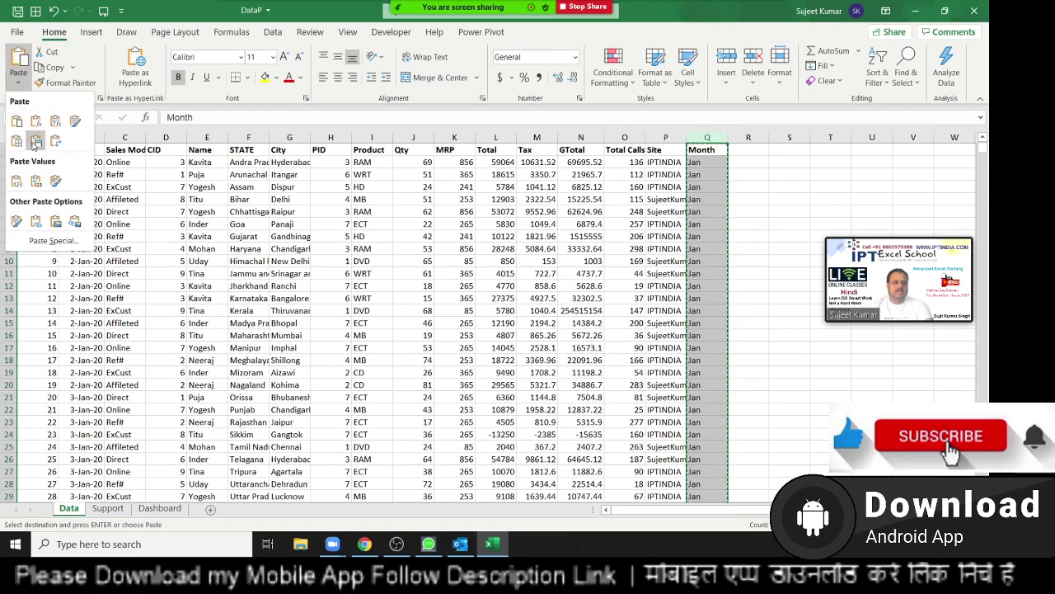
click(19, 182)
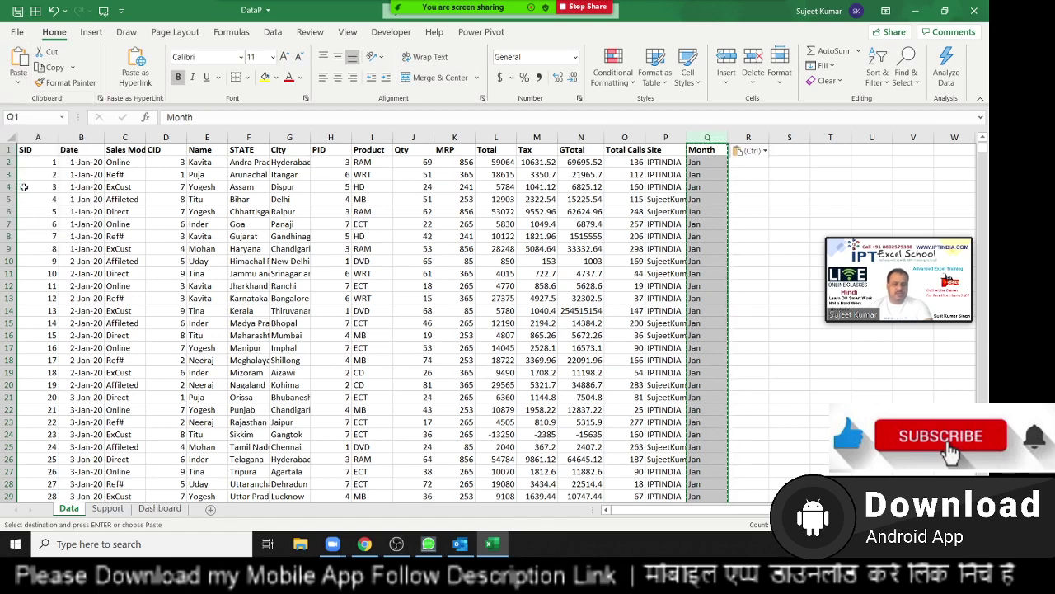
key(Escape)
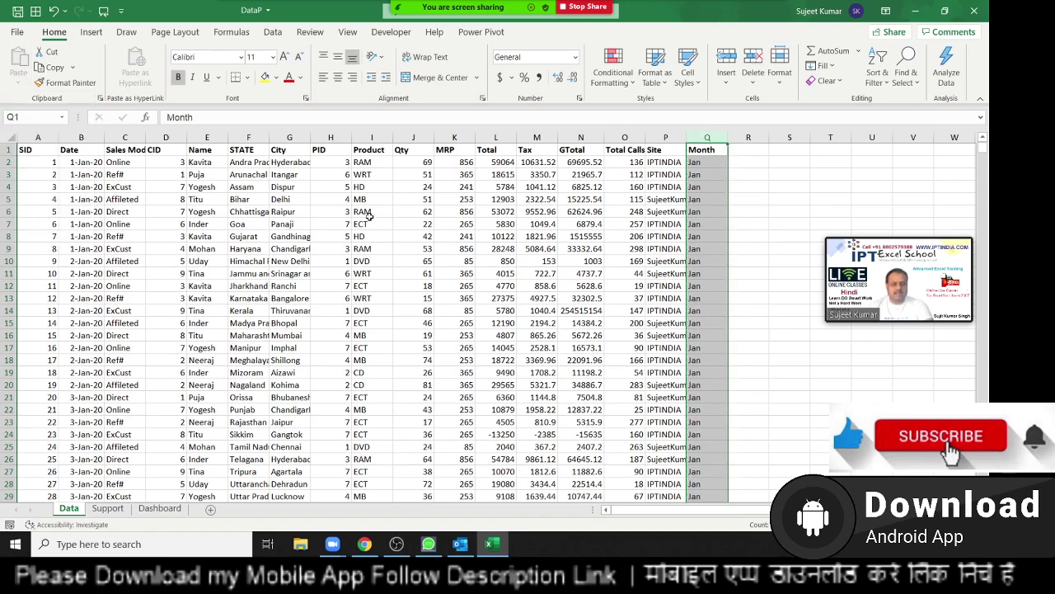
click(369, 215)
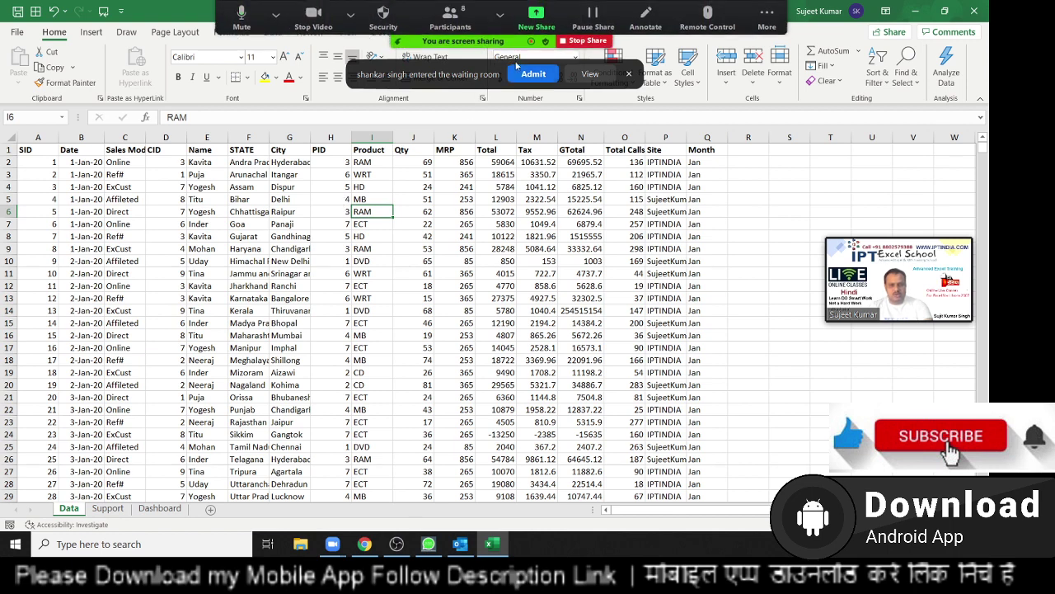
Dismiss the Zoom waiting-room notification and check the date stored in B4
click(534, 75)
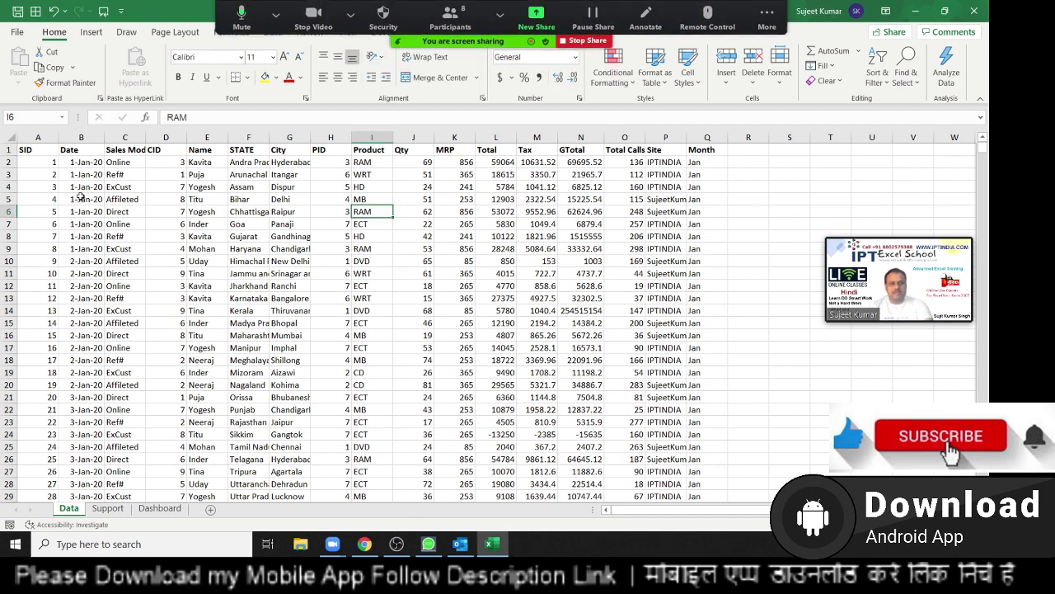
click(679, 223)
click(75, 185)
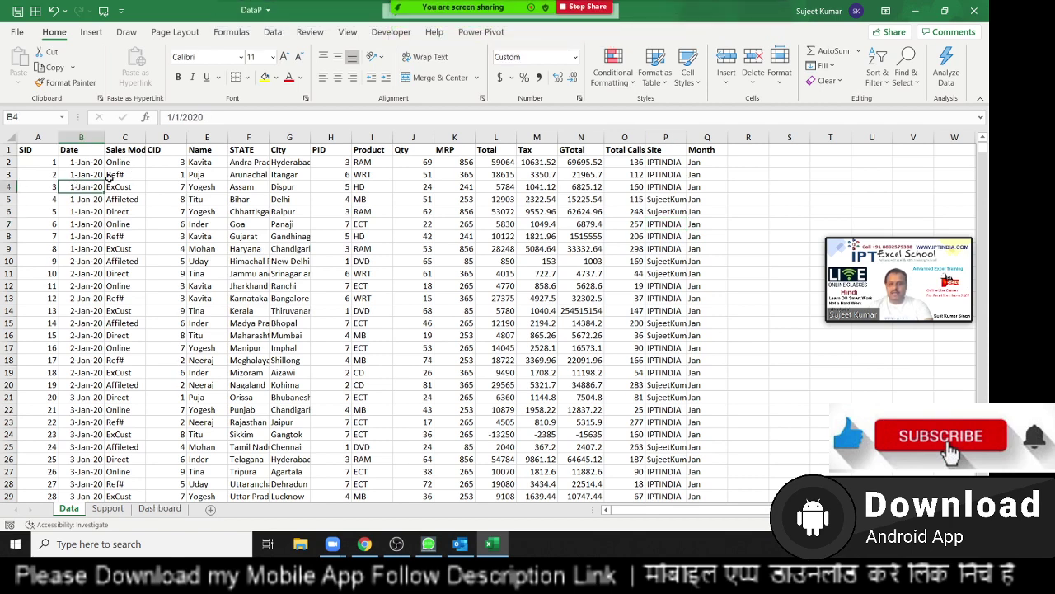
click(532, 73)
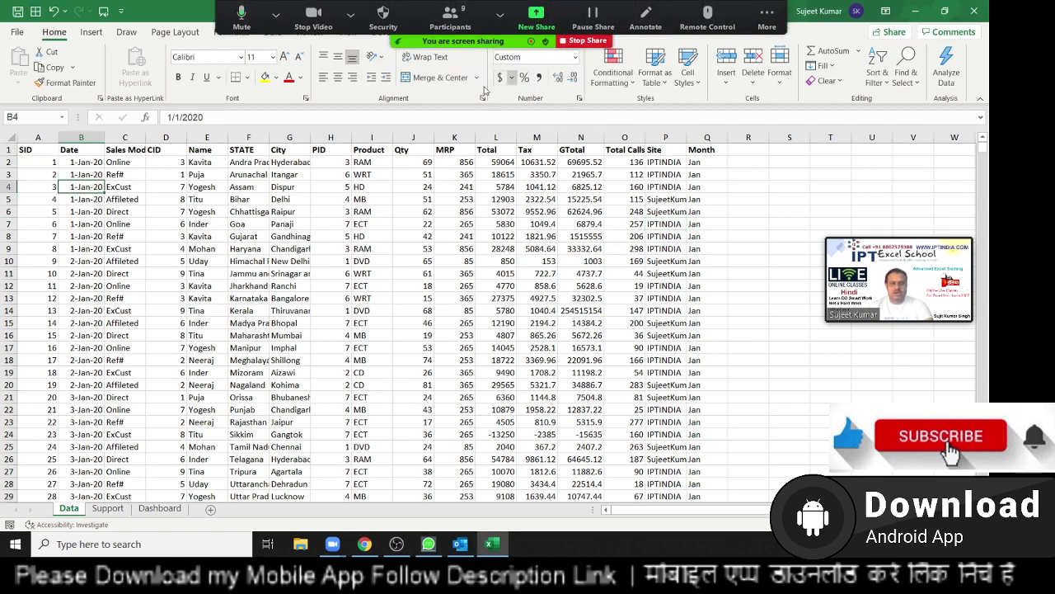
click(223, 224)
click(207, 150)
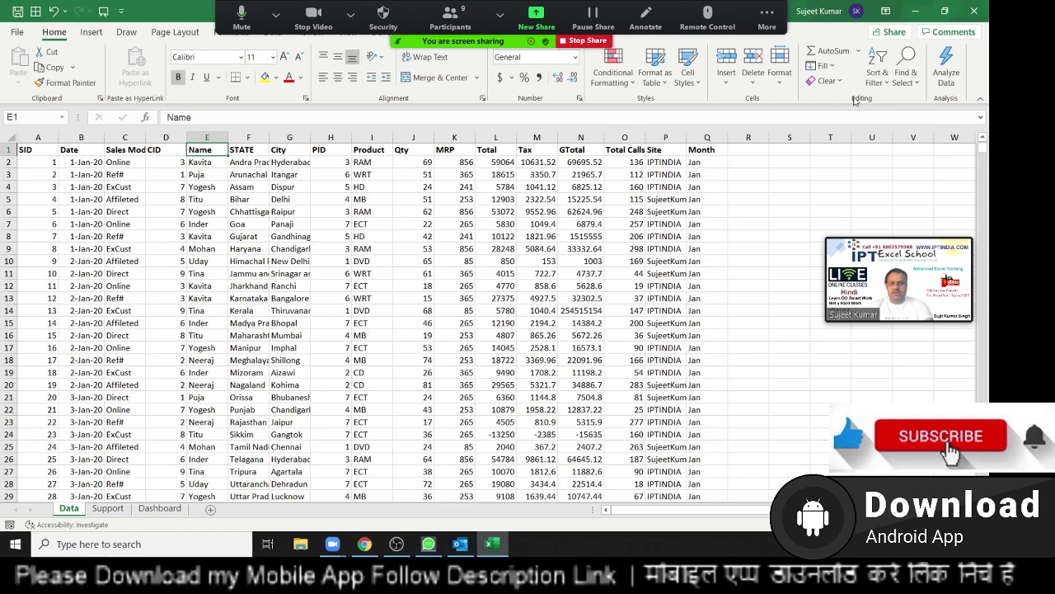
click(828, 81)
click(876, 66)
click(899, 105)
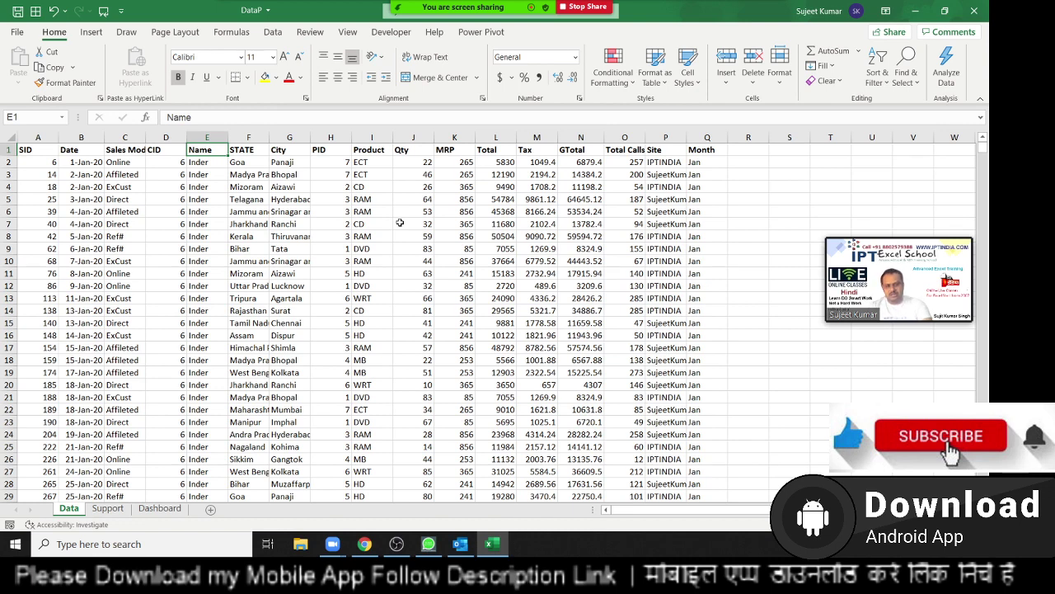
click(29, 149)
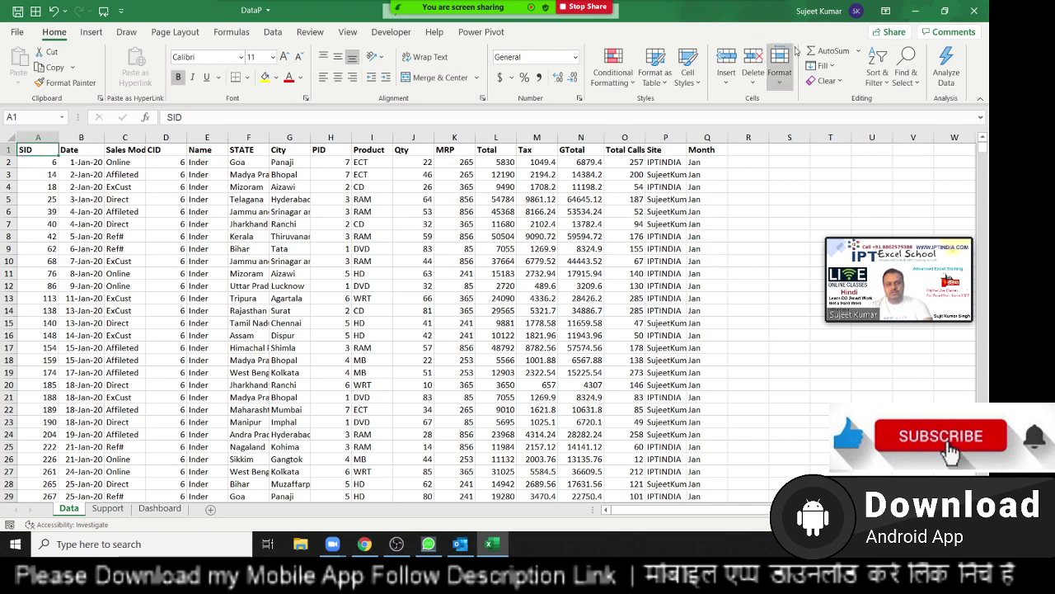
click(877, 74)
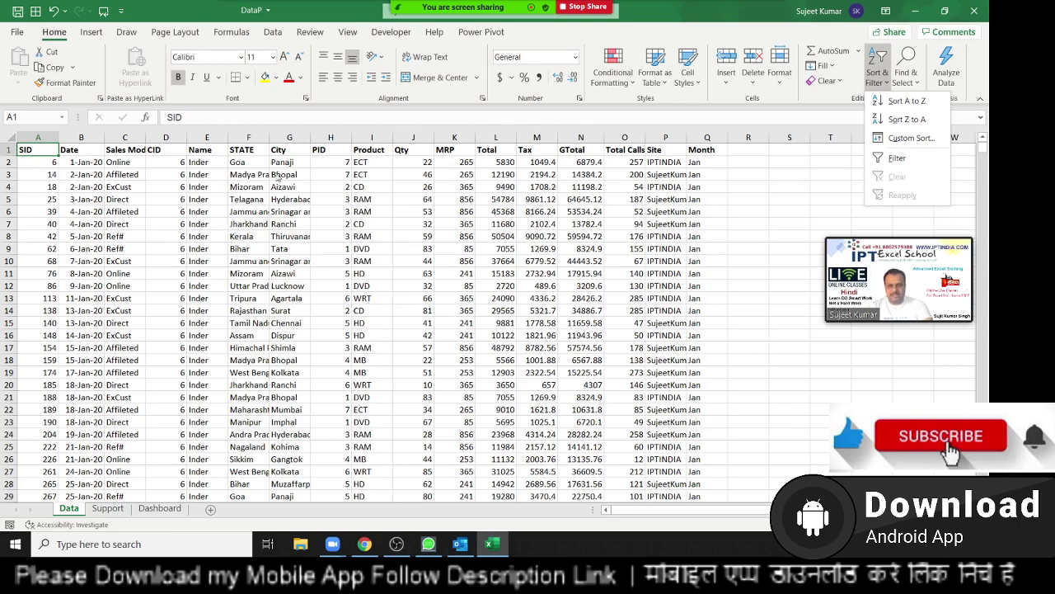
click(923, 104)
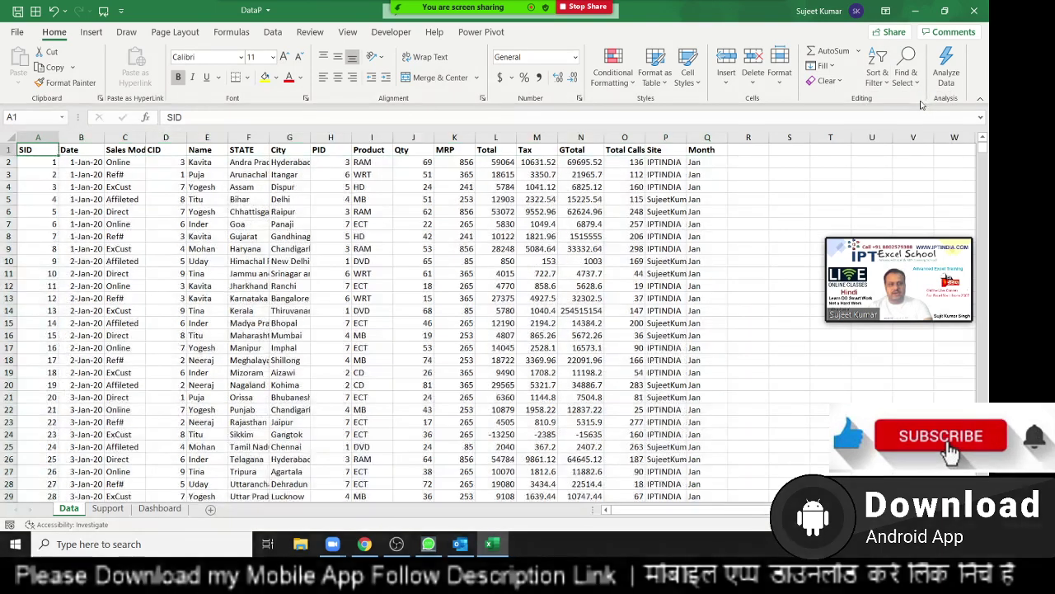
drag(30, 174, 395, 324)
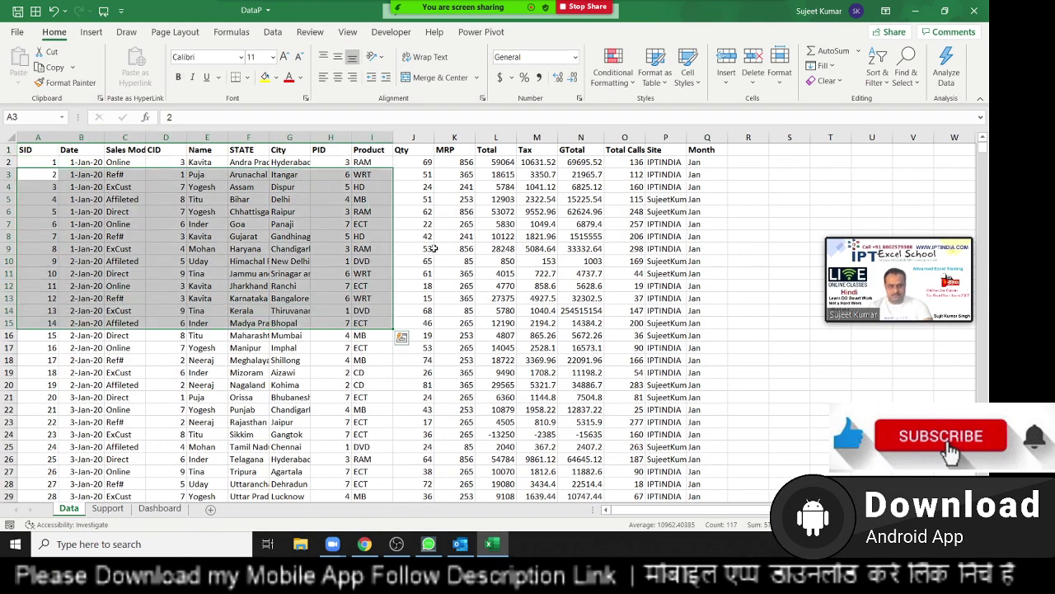
click(241, 249)
click(291, 162)
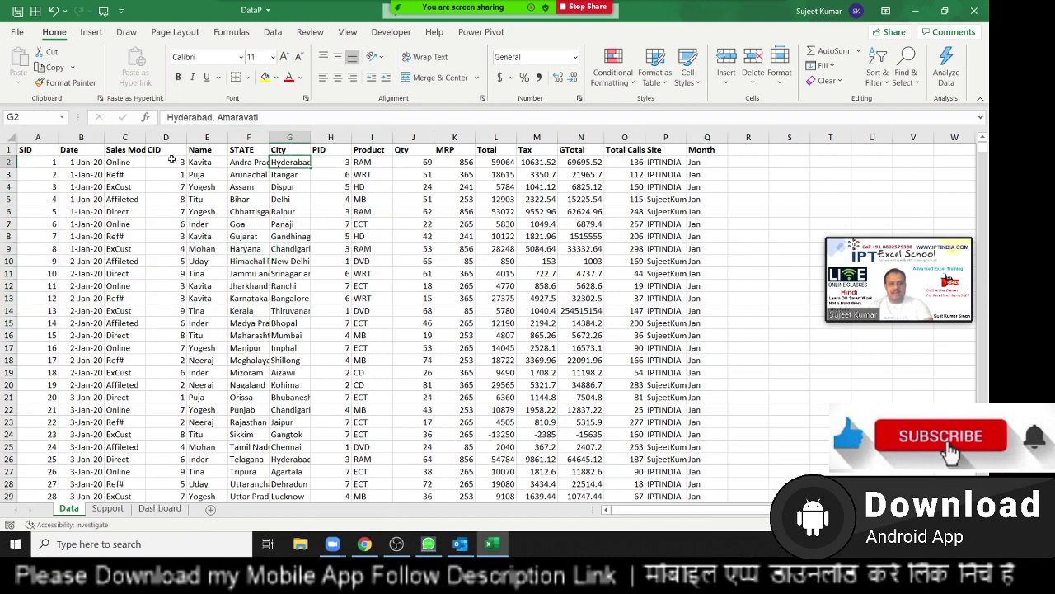
click(125, 158)
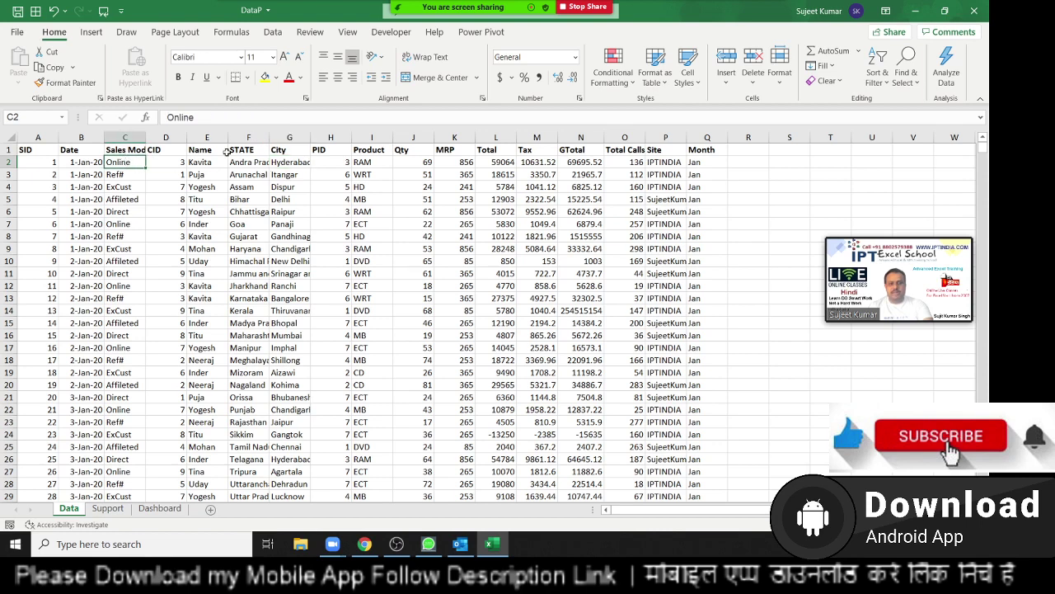
click(133, 149)
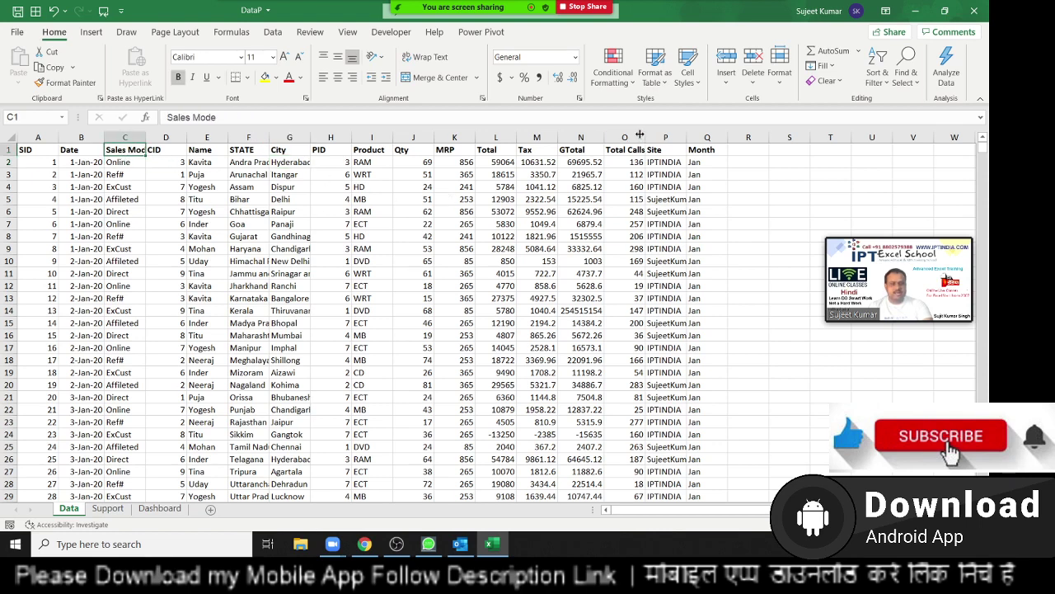
click(5, 384)
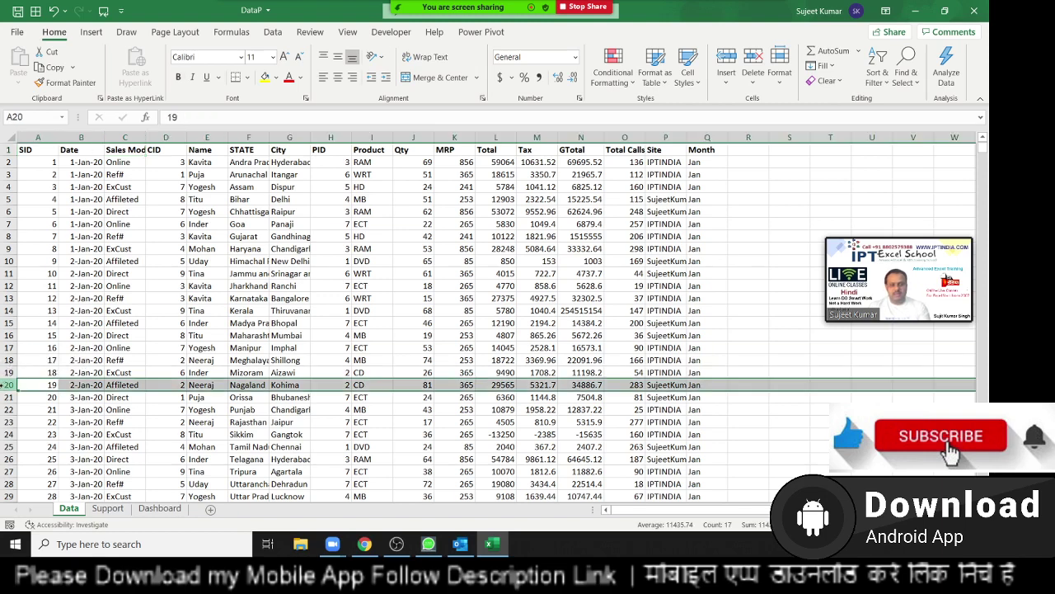
key(ctrl+plus)
drag(123, 297, 140, 275)
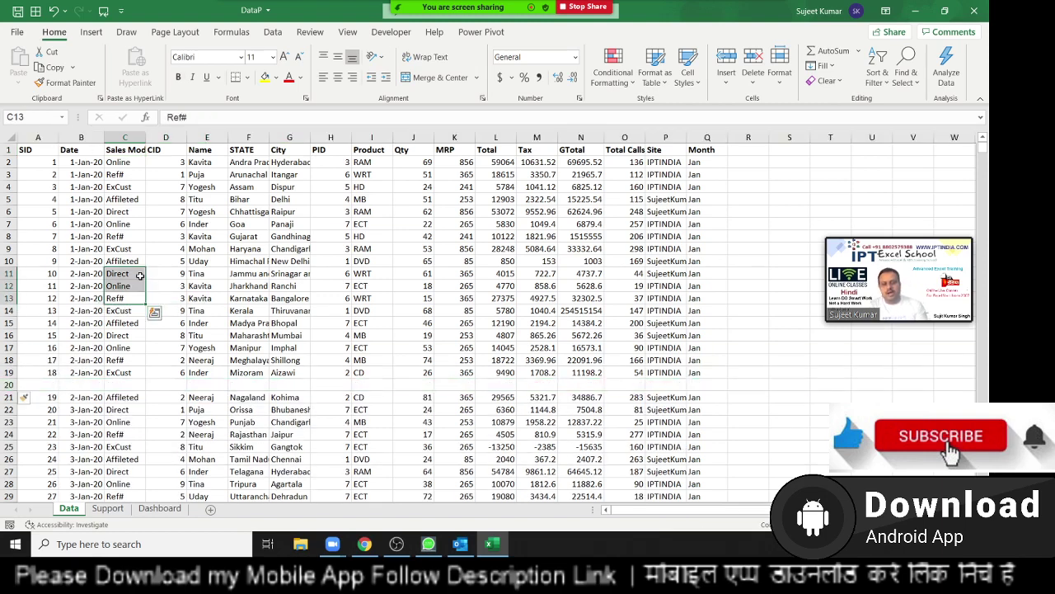
drag(40, 384, 718, 384)
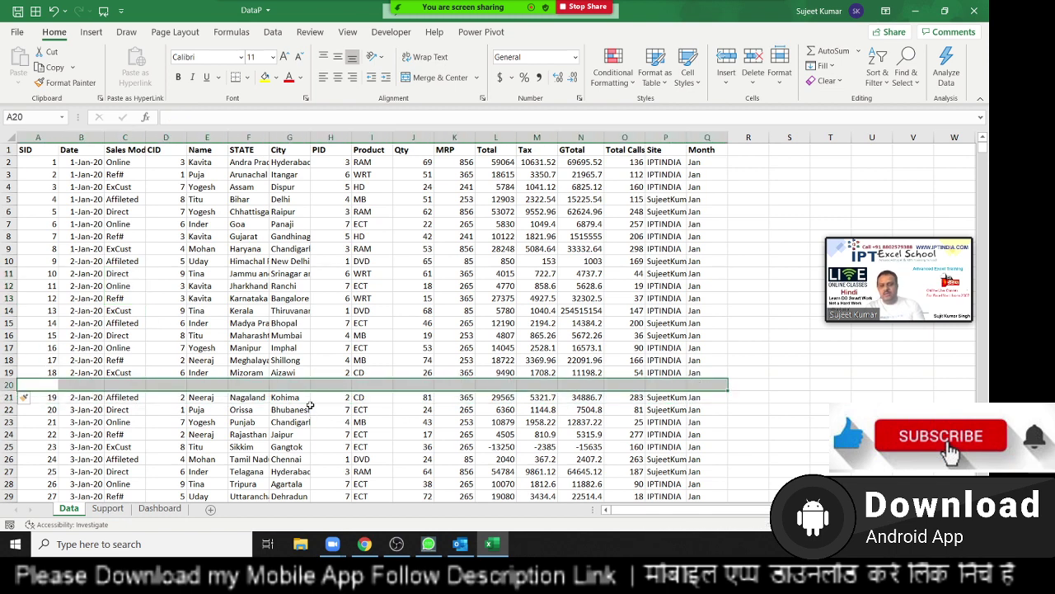
click(71, 410)
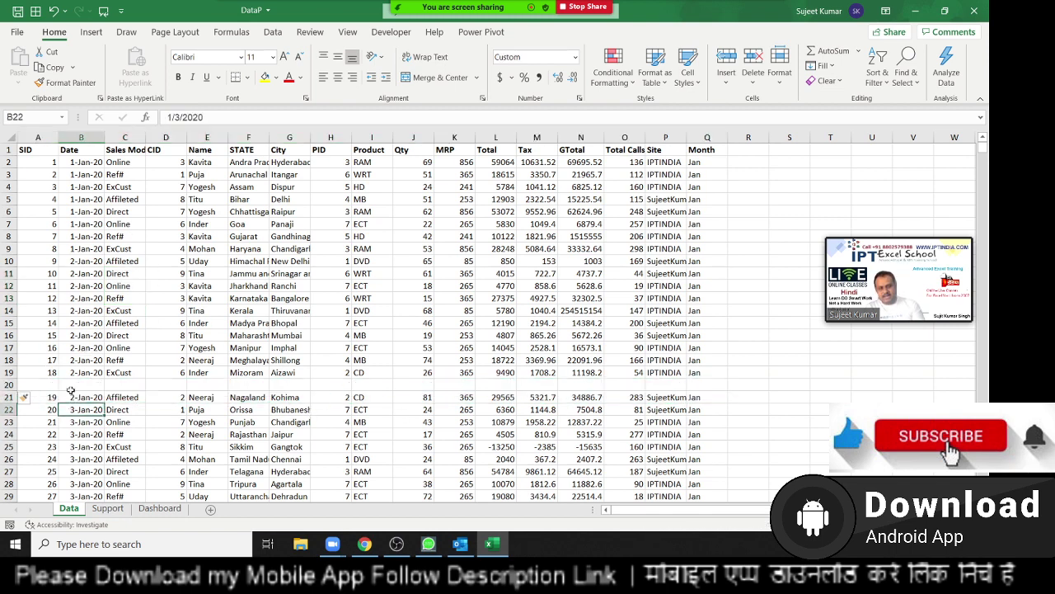
click(36, 161)
key(ctrl+a)
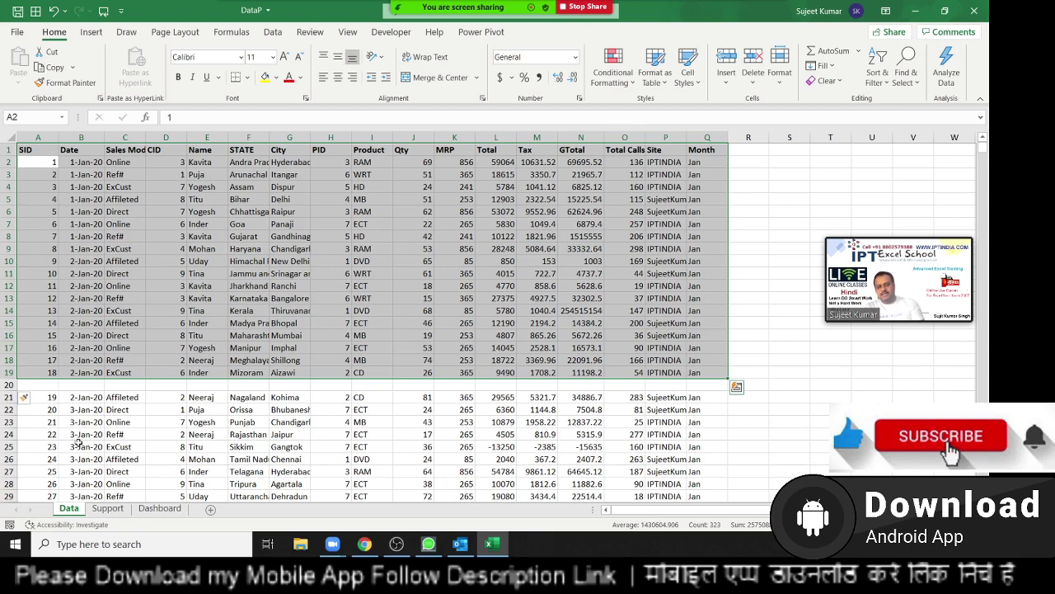
drag(81, 434, 81, 471)
key(ctrl+z)
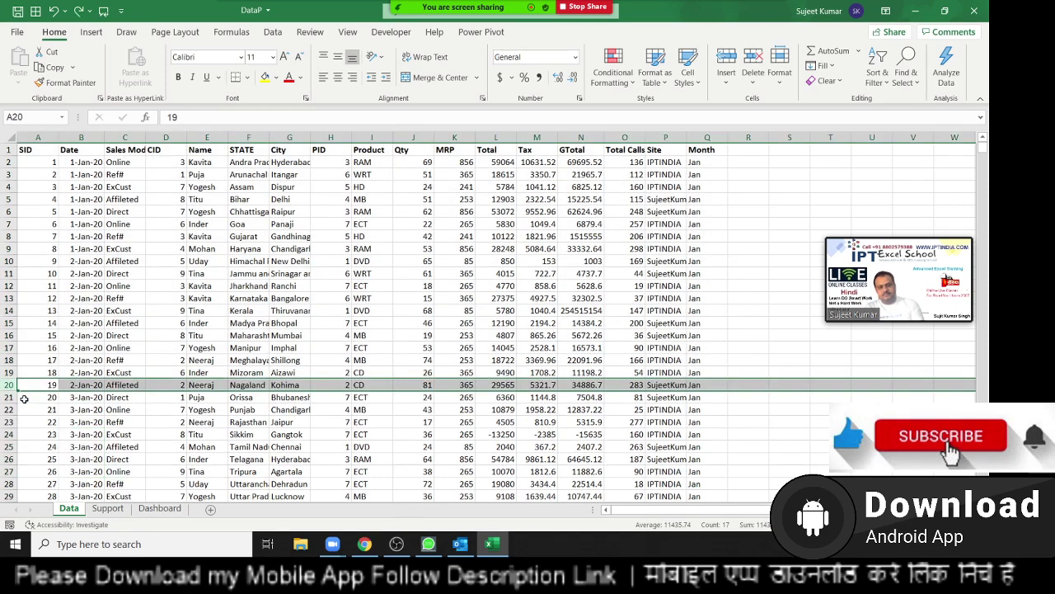
Sort the table A to Z by Sales Mode so Affiliated records lead
click(130, 259)
click(35, 148)
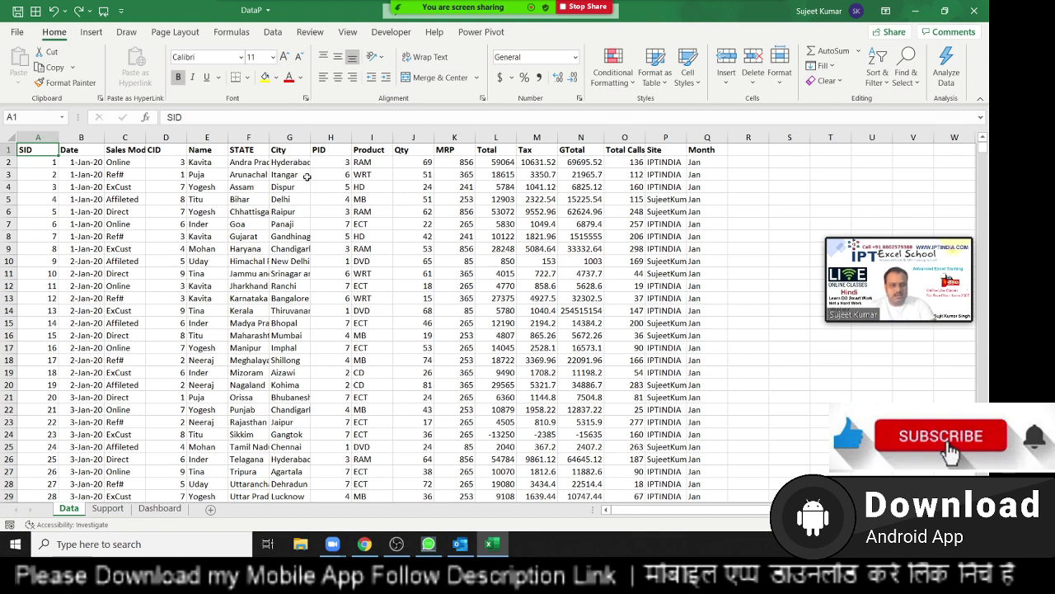
click(145, 151)
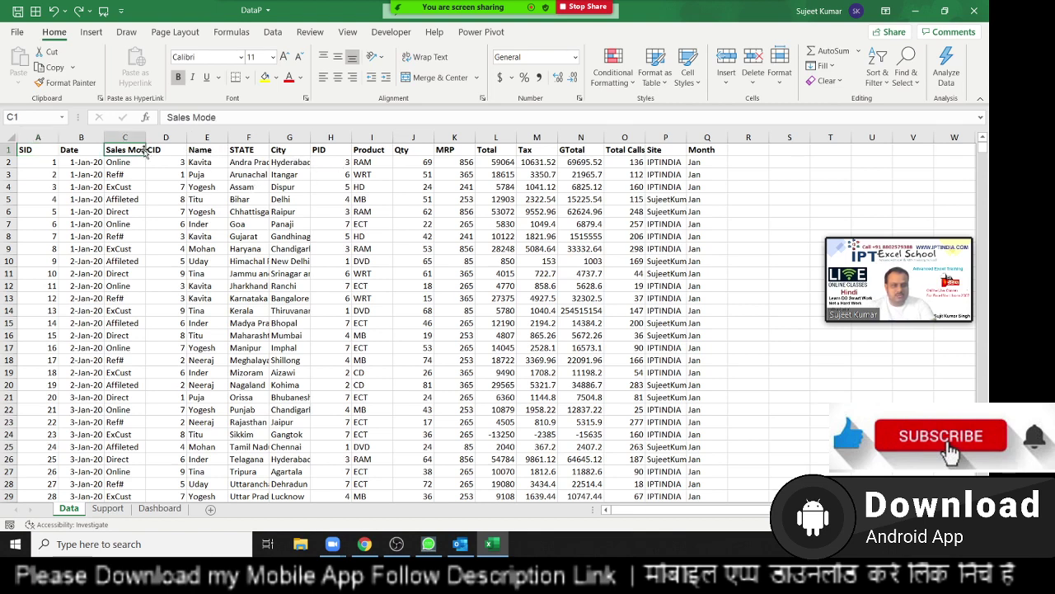
click(877, 72)
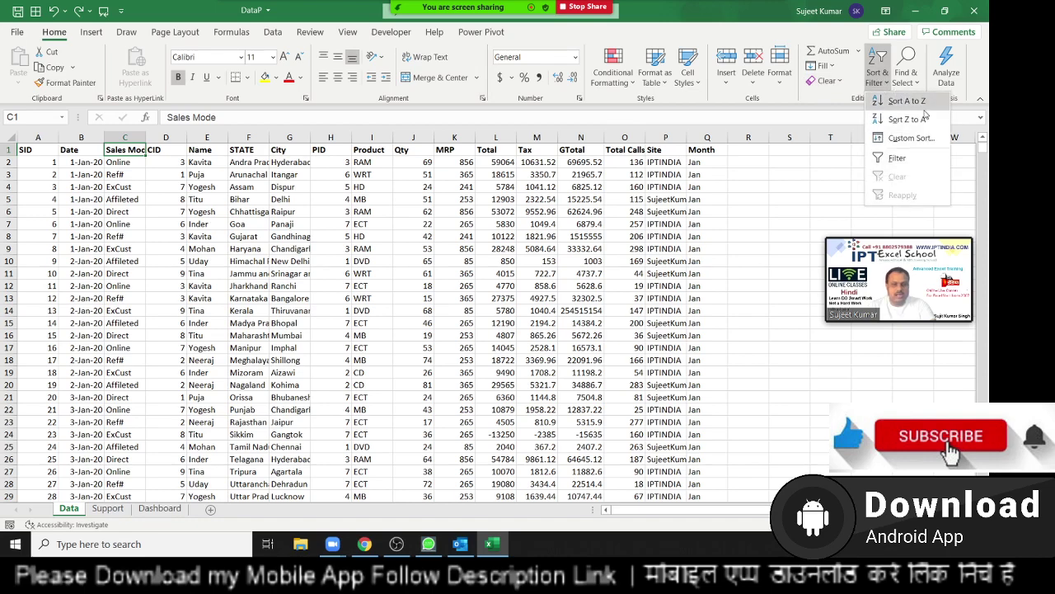
click(899, 101)
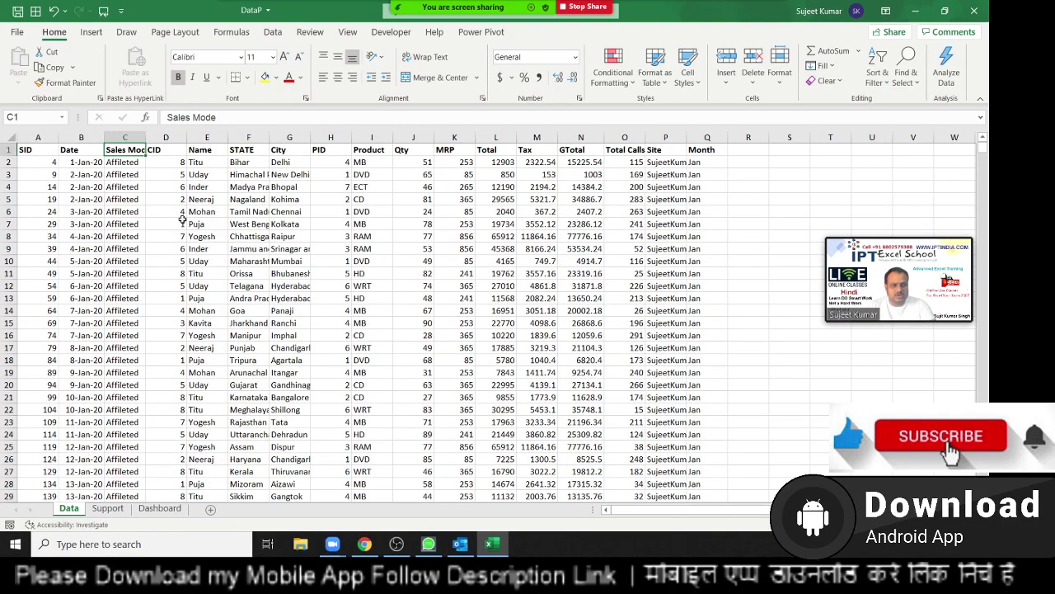
Review the Affiliated Sales Mode entries and their Qty values
drag(120, 165, 123, 230)
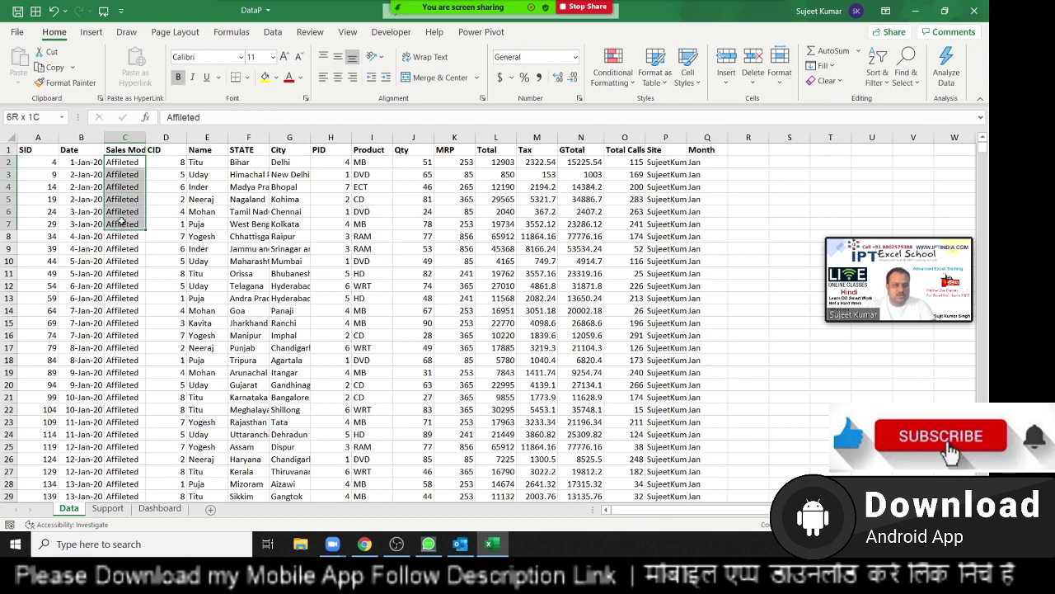
drag(208, 161, 219, 349)
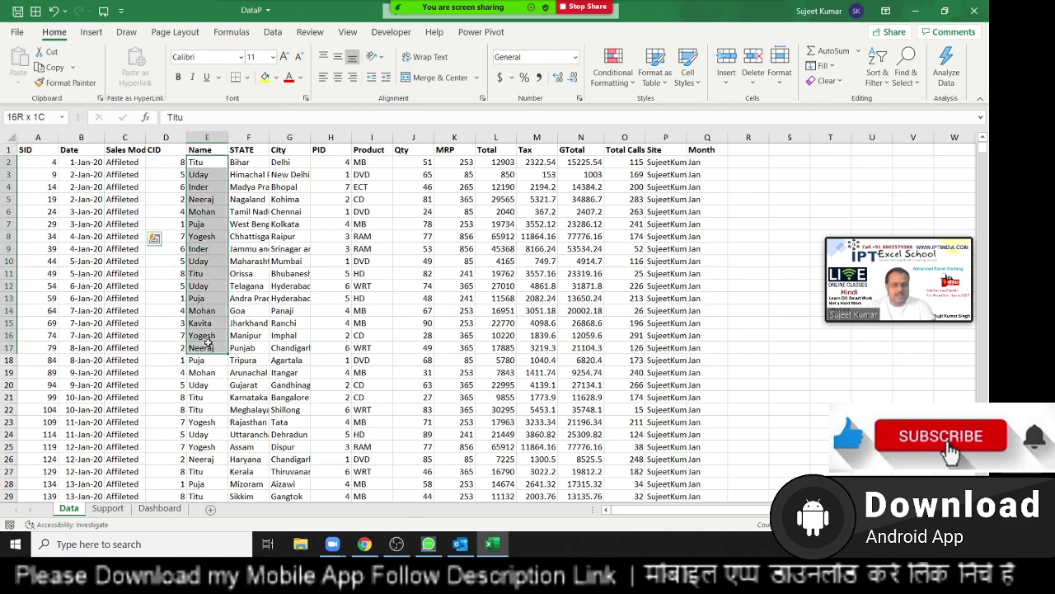
drag(420, 173, 420, 335)
click(81, 150)
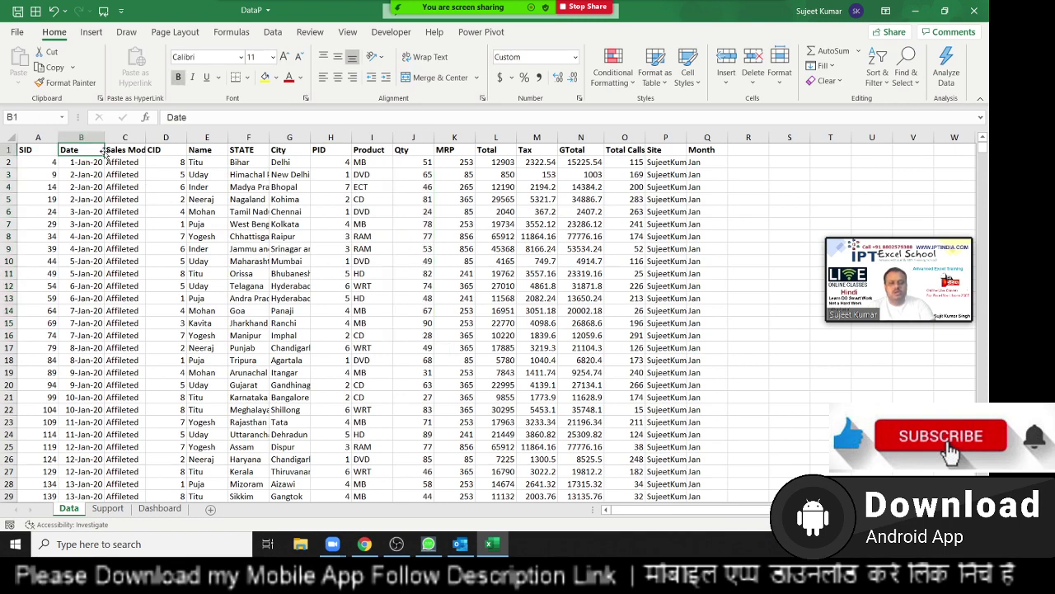
click(877, 73)
Custom-sort by Sales Mode, then add a Name level, both A to Z
click(907, 138)
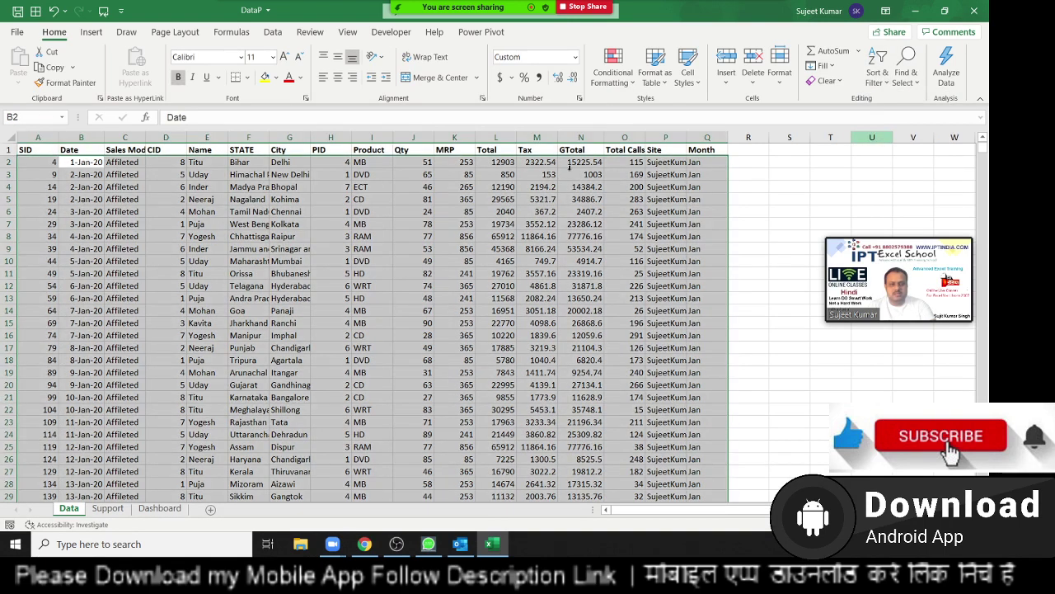
click(300, 216)
click(302, 217)
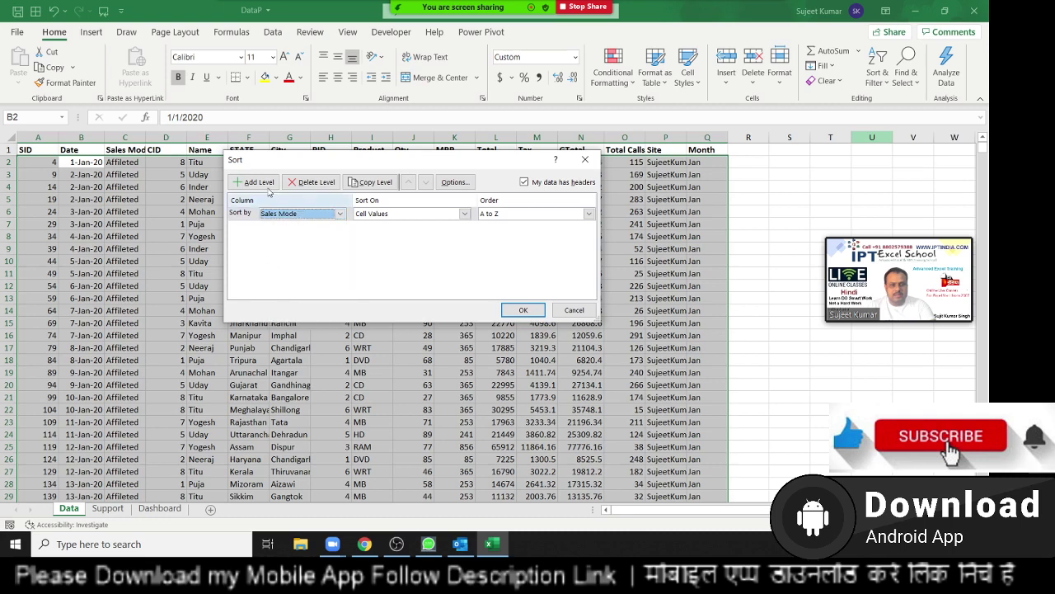
click(259, 182)
click(286, 228)
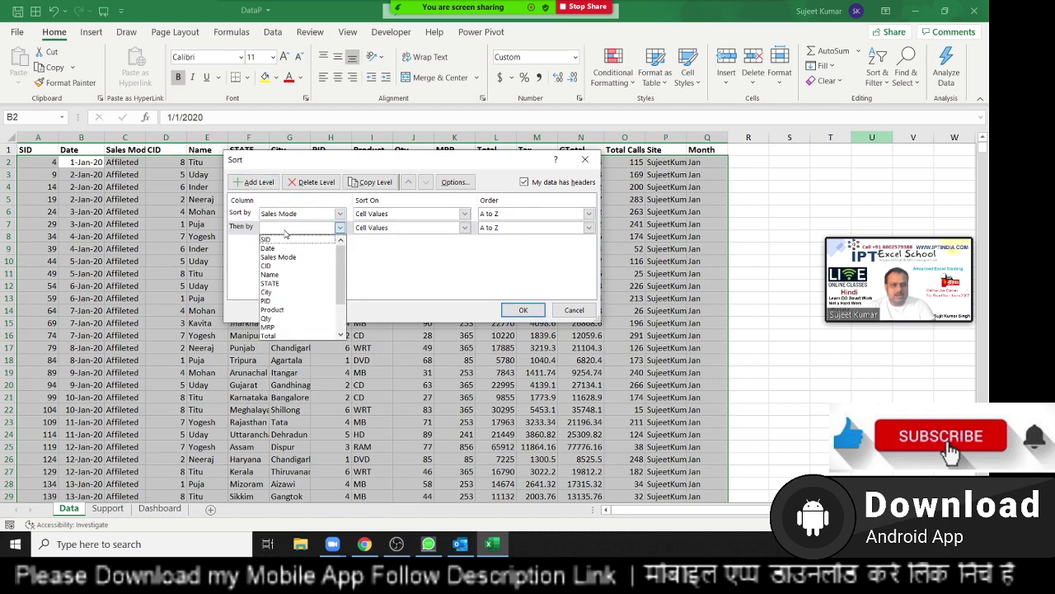
click(290, 280)
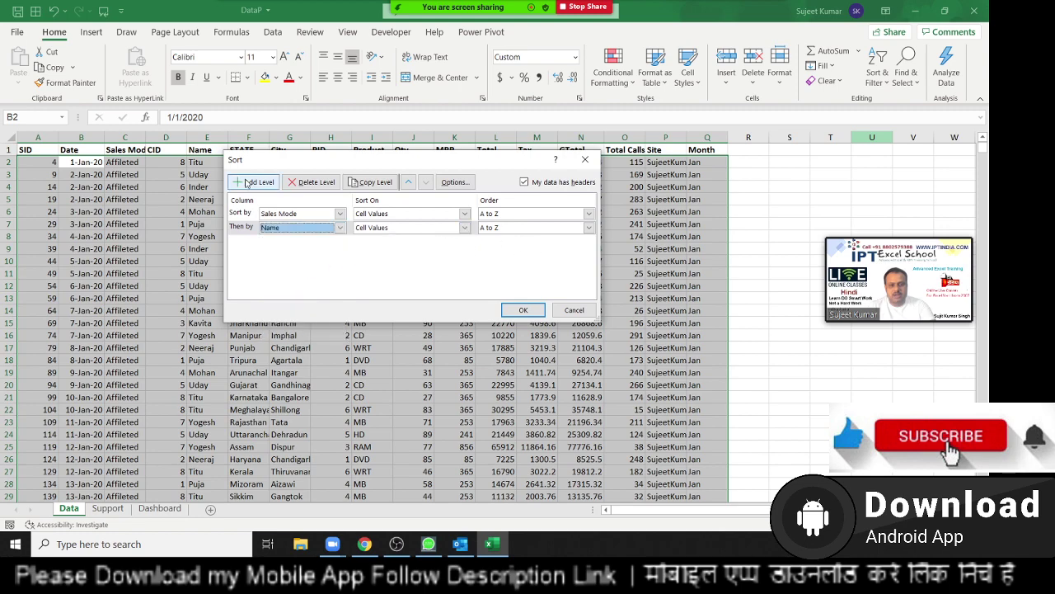
drag(285, 159, 349, 260)
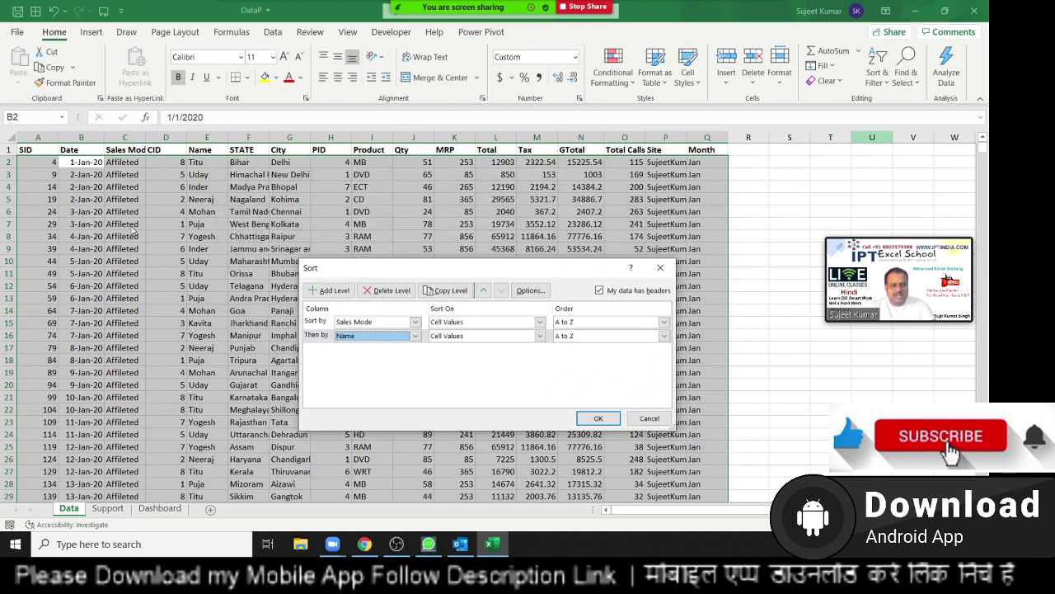
click(598, 418)
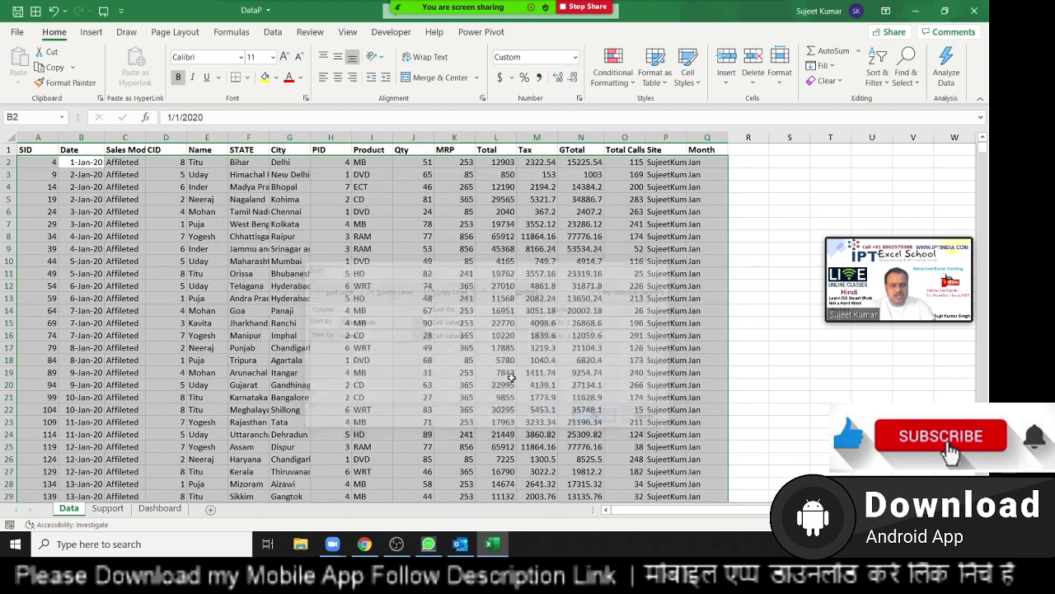
scroll(198, 396, down, 5)
scroll(198, 396, down, 6)
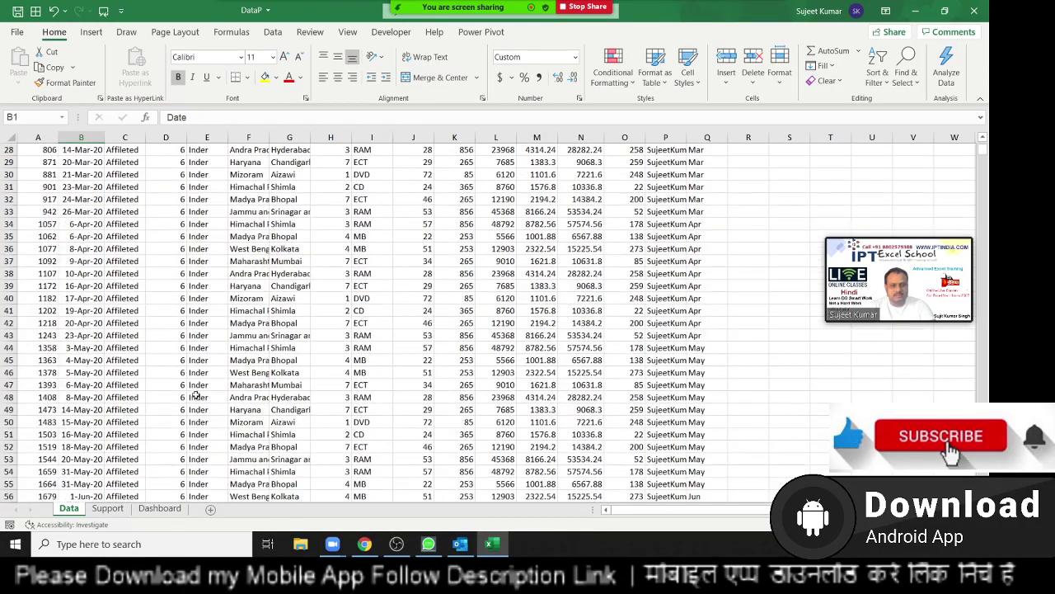
scroll(198, 396, down, 7)
scroll(195, 394, down, 7)
scroll(196, 394, down, 2)
scroll(196, 392, up, 8)
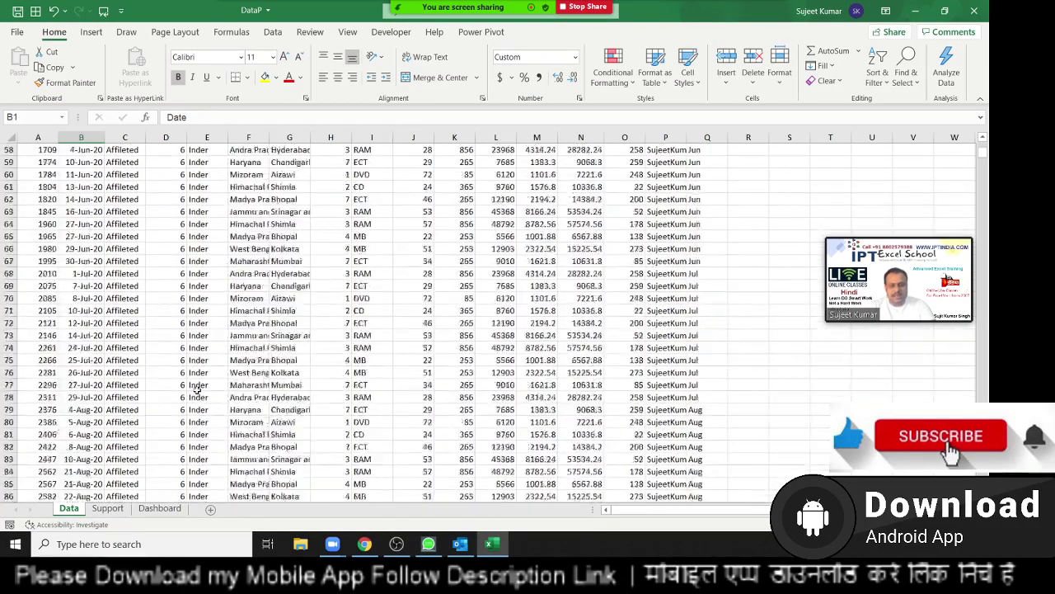
scroll(197, 389, up, 9)
scroll(198, 386, up, 10)
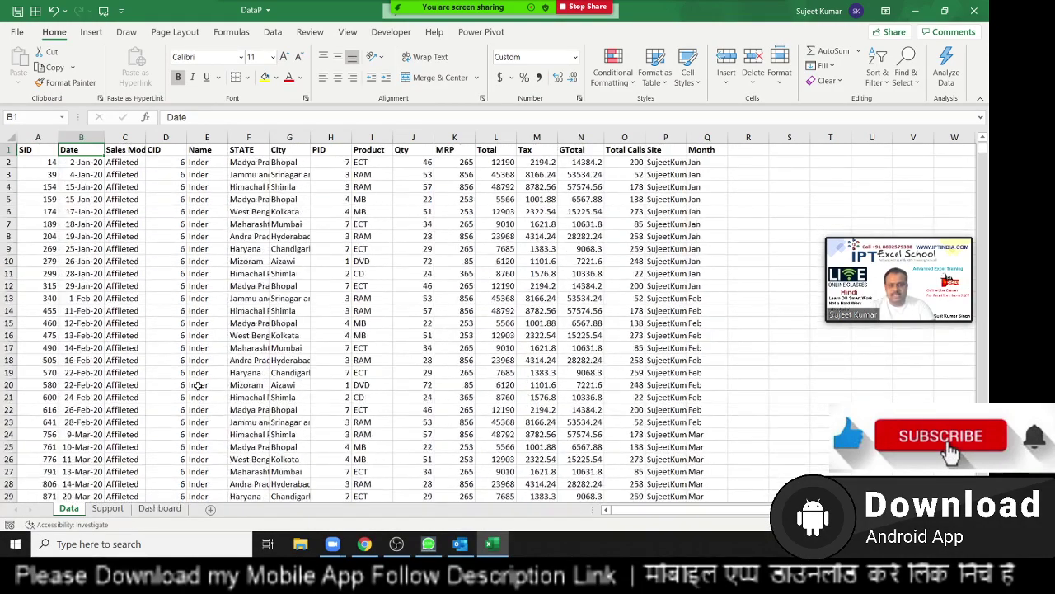
Select the first eight Qty values and cancel the sort warning that appears
click(121, 148)
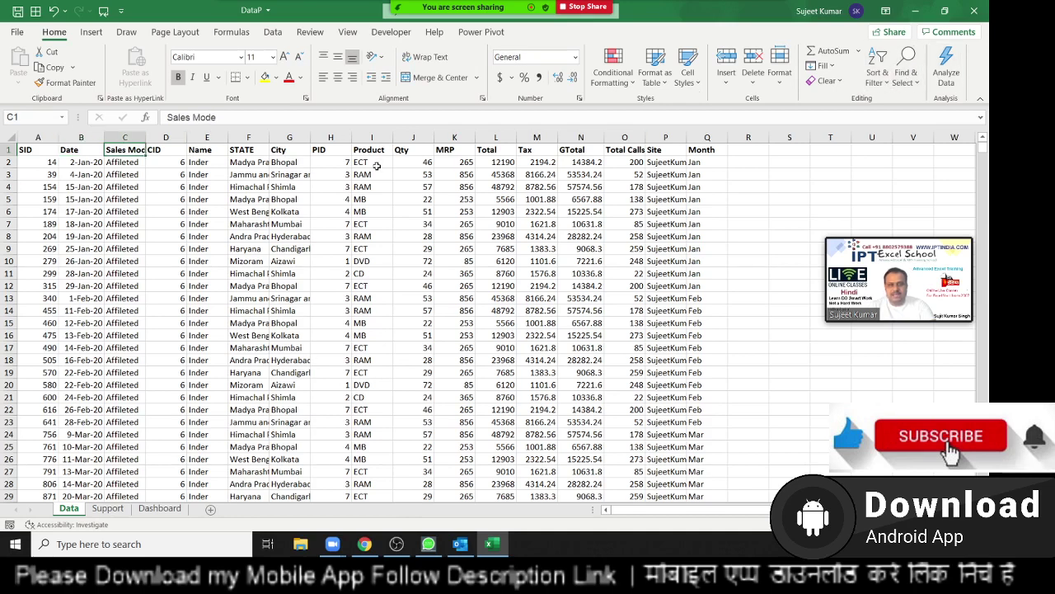
click(198, 164)
click(413, 162)
click(413, 175)
click(414, 187)
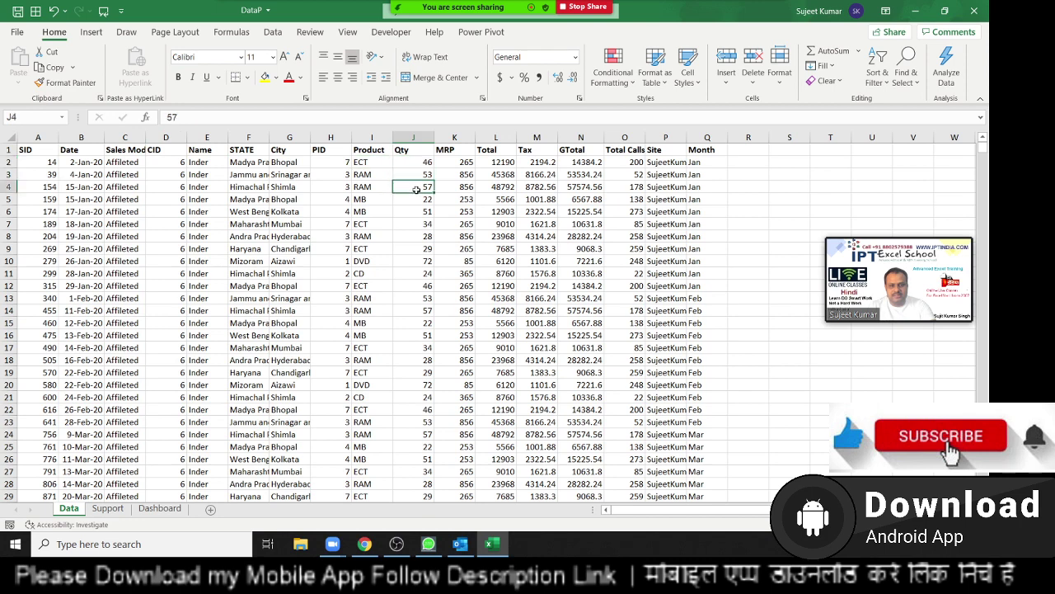
click(415, 200)
drag(421, 162, 423, 248)
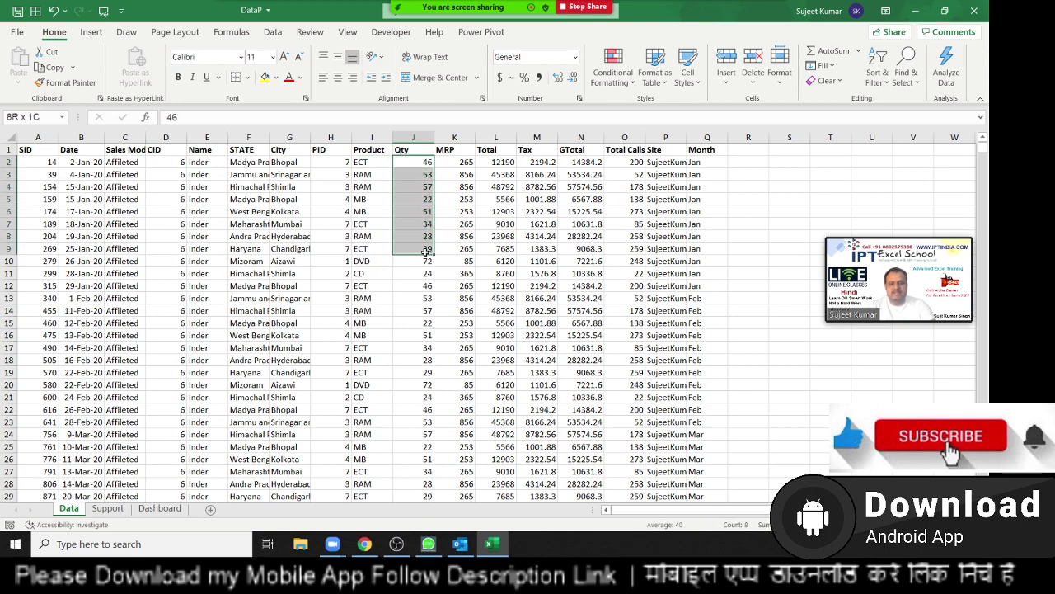
click(876, 66)
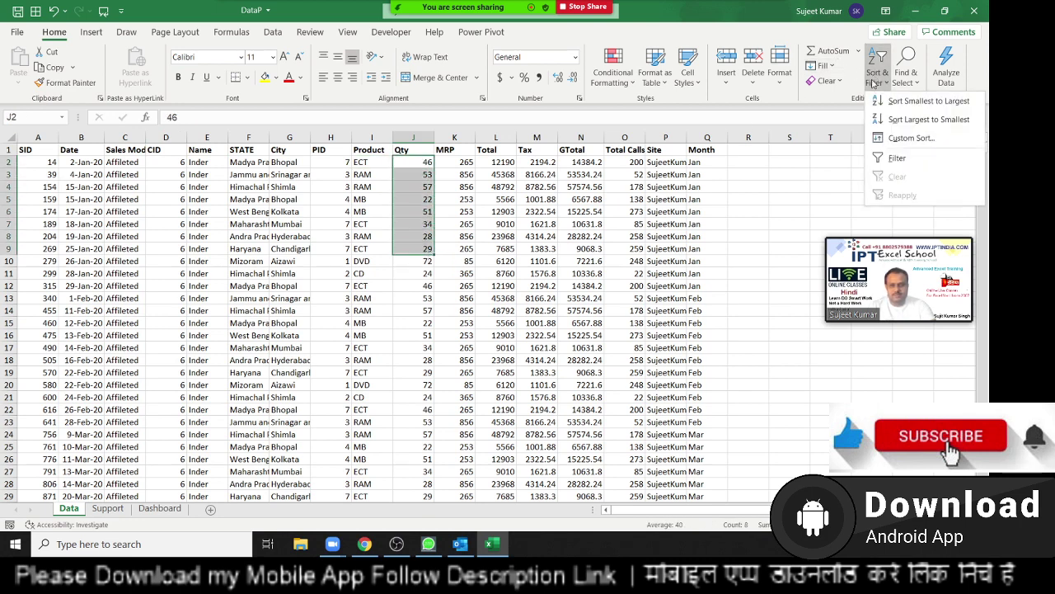
click(910, 138)
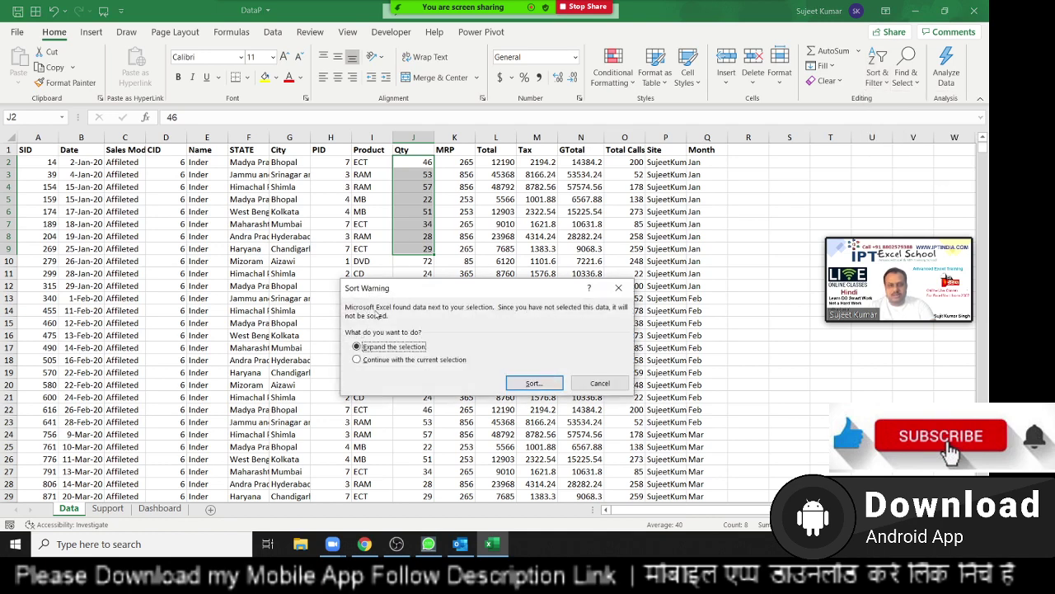
key(Escape)
Add a third sort level after Name: Qty, smallest to largest, across the whole table
click(213, 261)
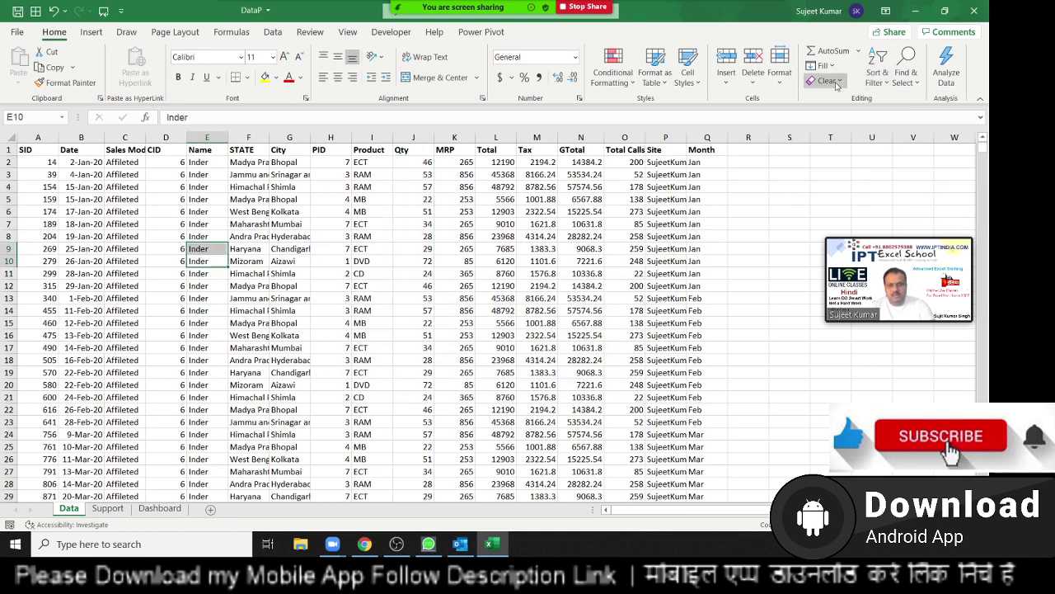
click(877, 66)
click(898, 138)
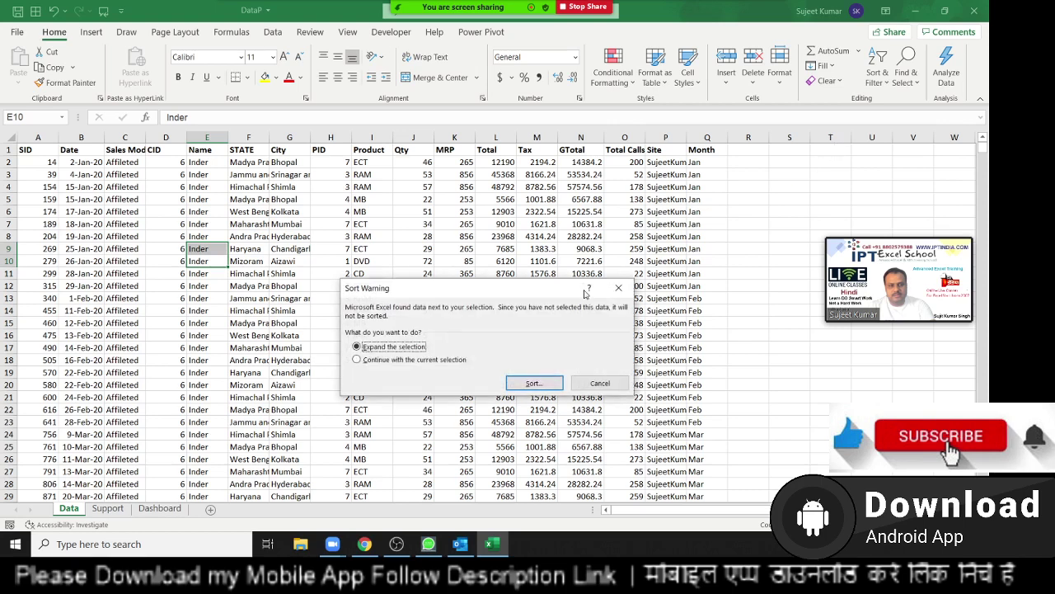
click(533, 383)
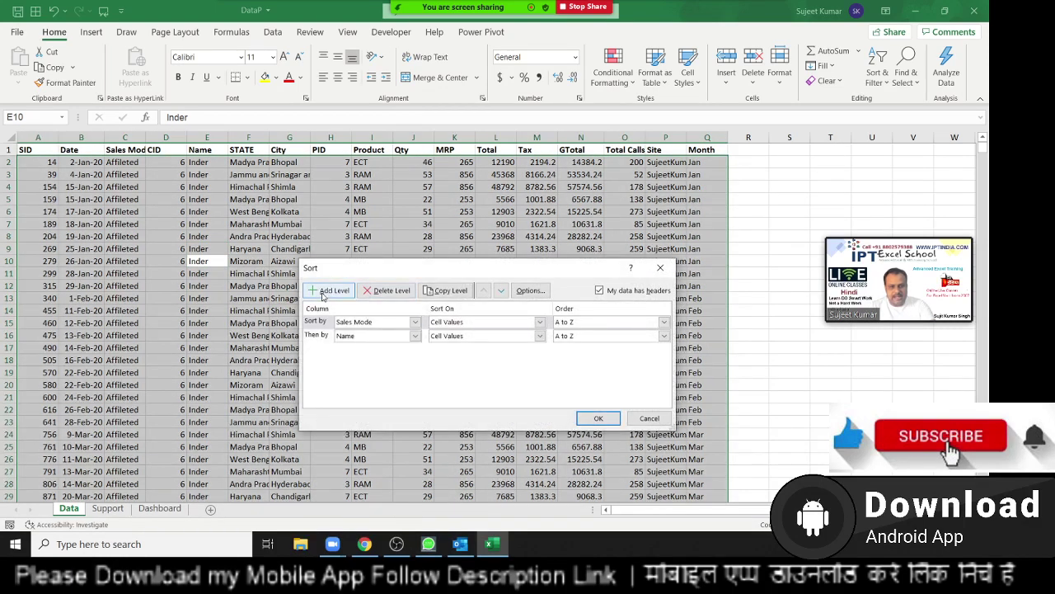
click(330, 290)
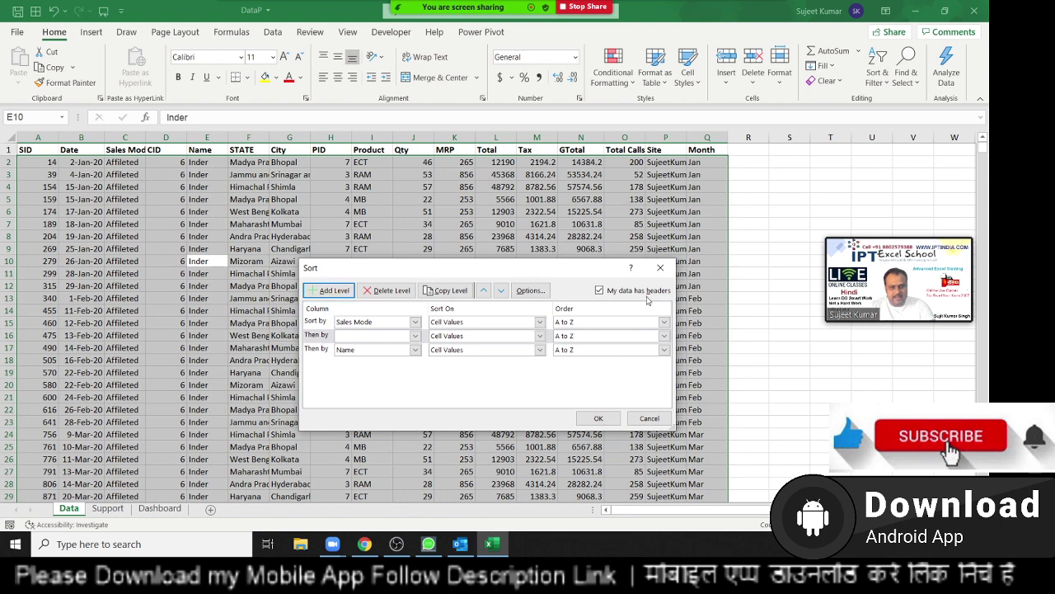
click(501, 290)
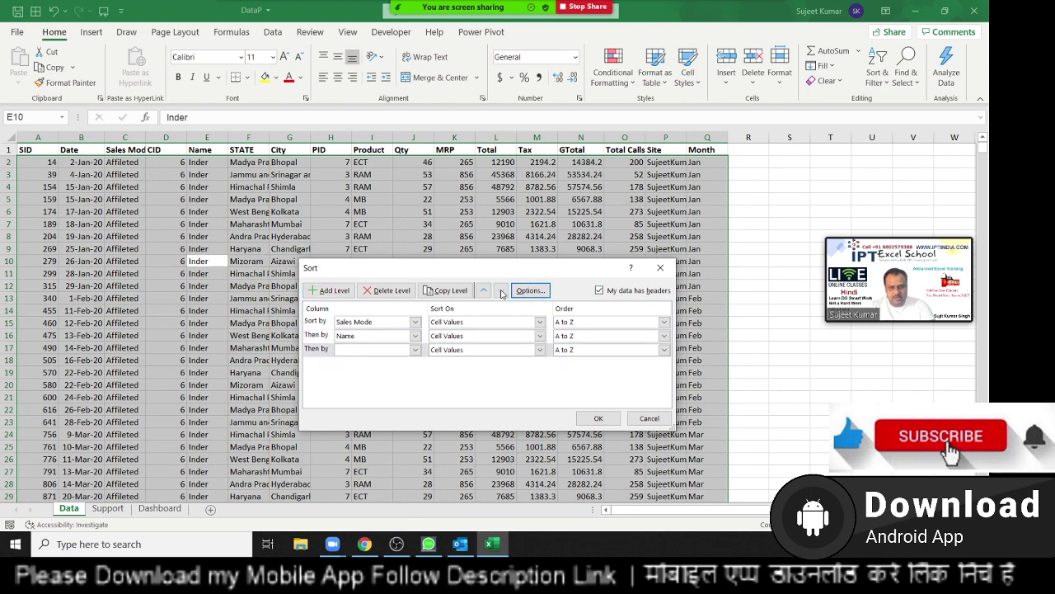
click(388, 348)
click(363, 440)
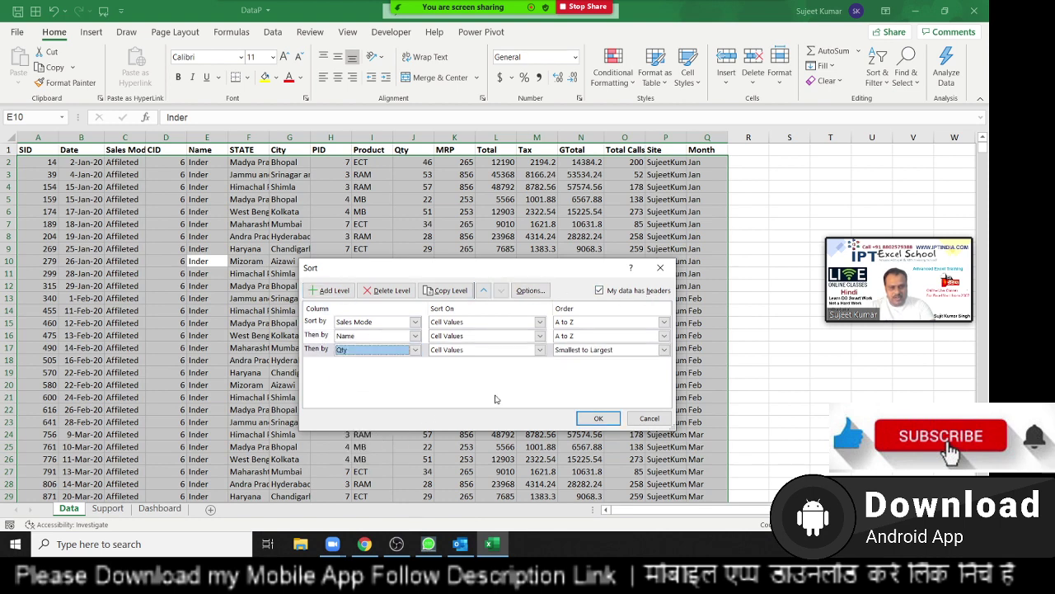
click(598, 418)
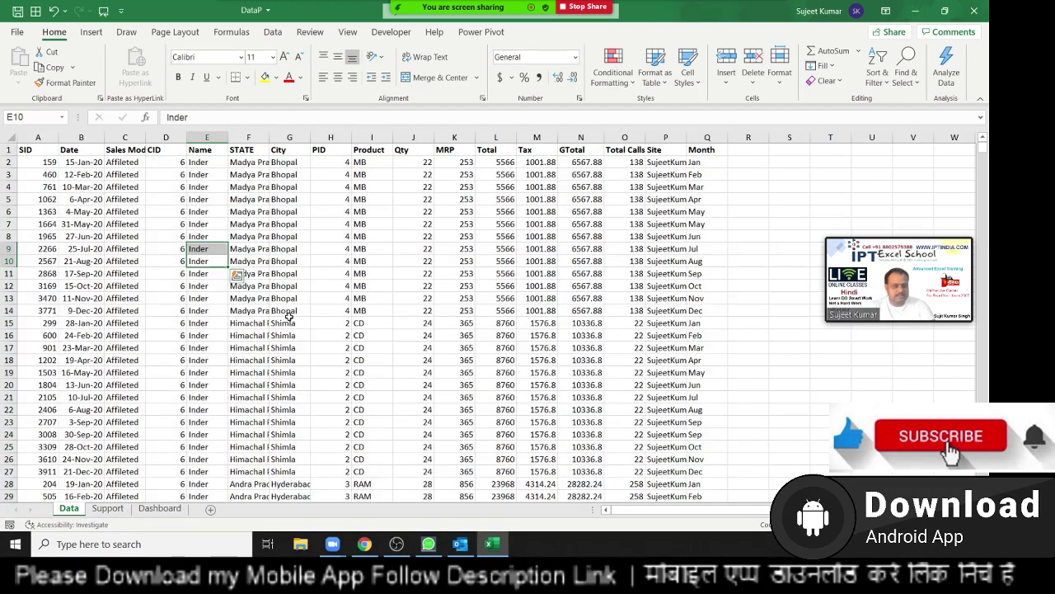
Sort the table by Month A to Z from the Month header
click(289, 199)
click(411, 198)
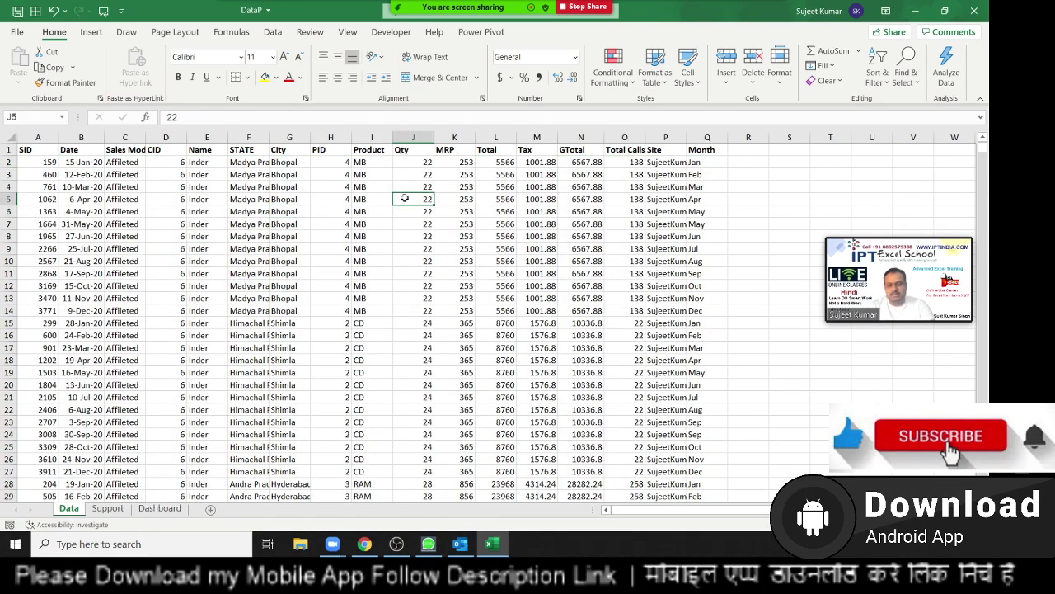
click(705, 149)
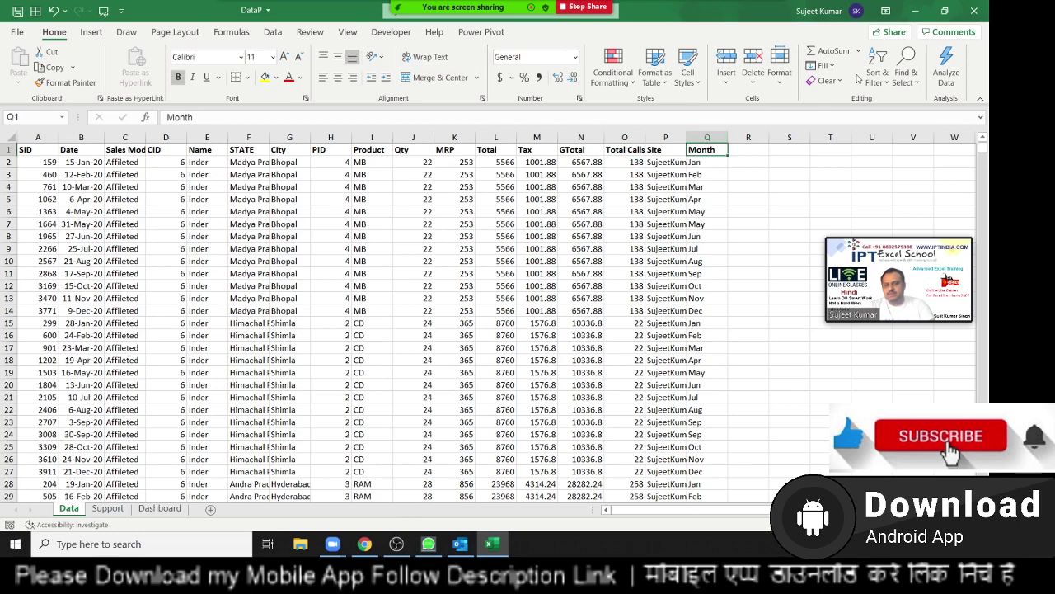
click(831, 66)
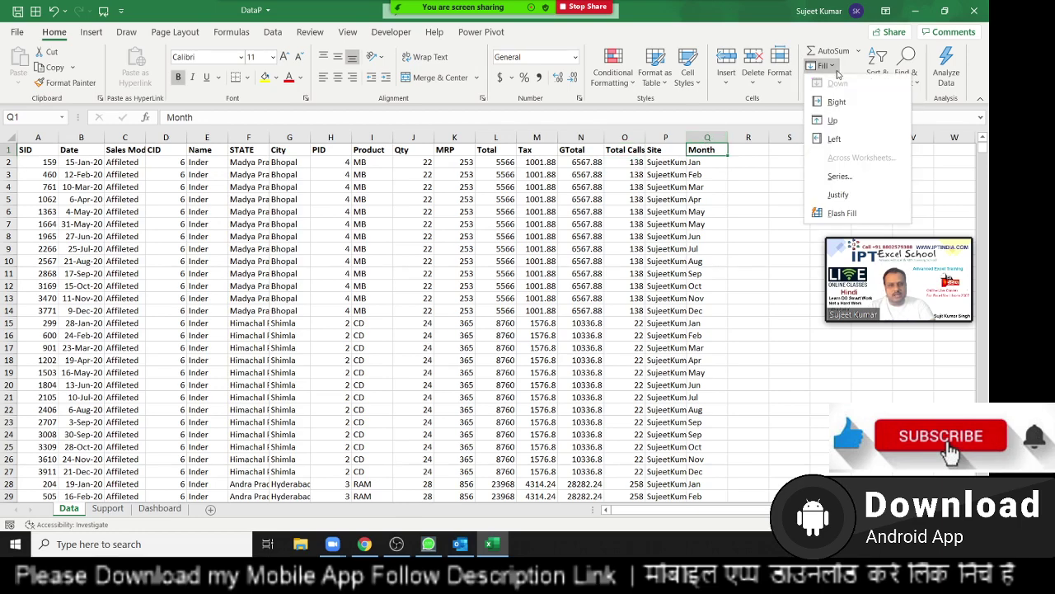
click(880, 68)
click(905, 102)
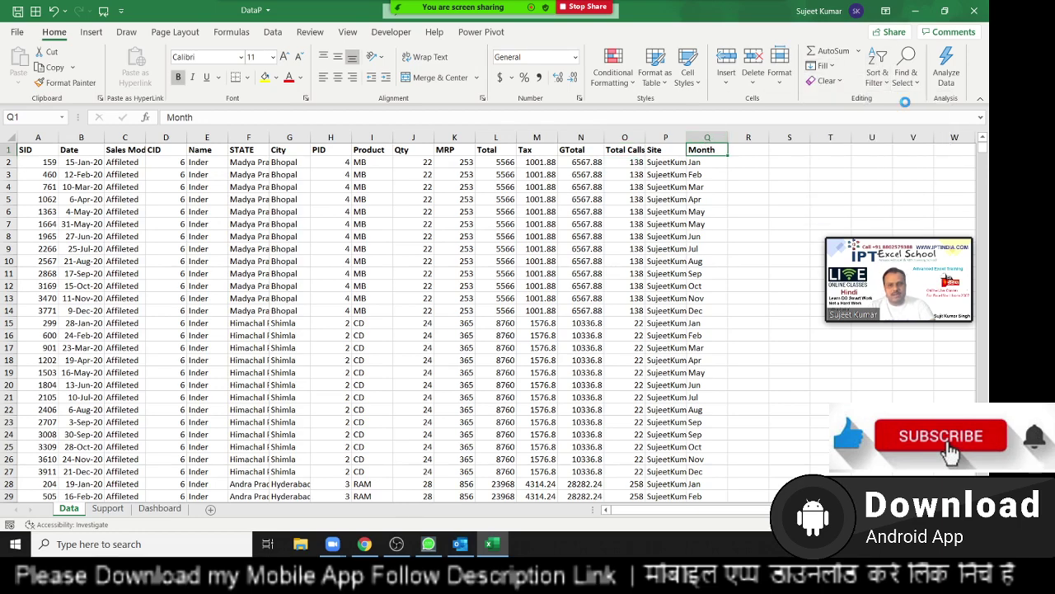
Scroll through the Month-sorted rows, starting with Apr, and return to the Month header
drag(707, 161, 705, 360)
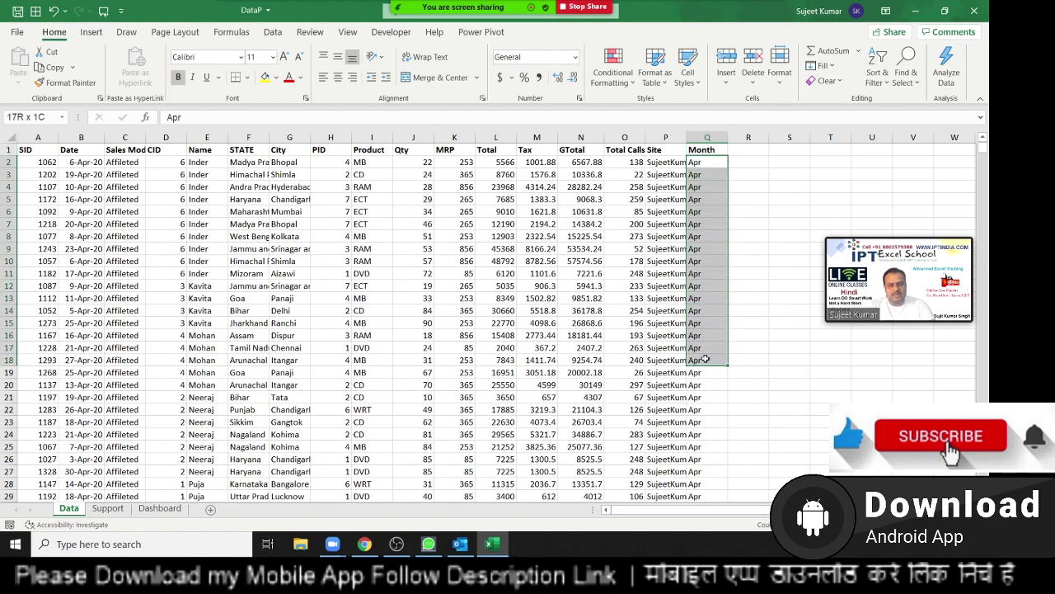
scroll(709, 346, down, 6)
scroll(709, 330, down, 8)
scroll(719, 300, down, 9)
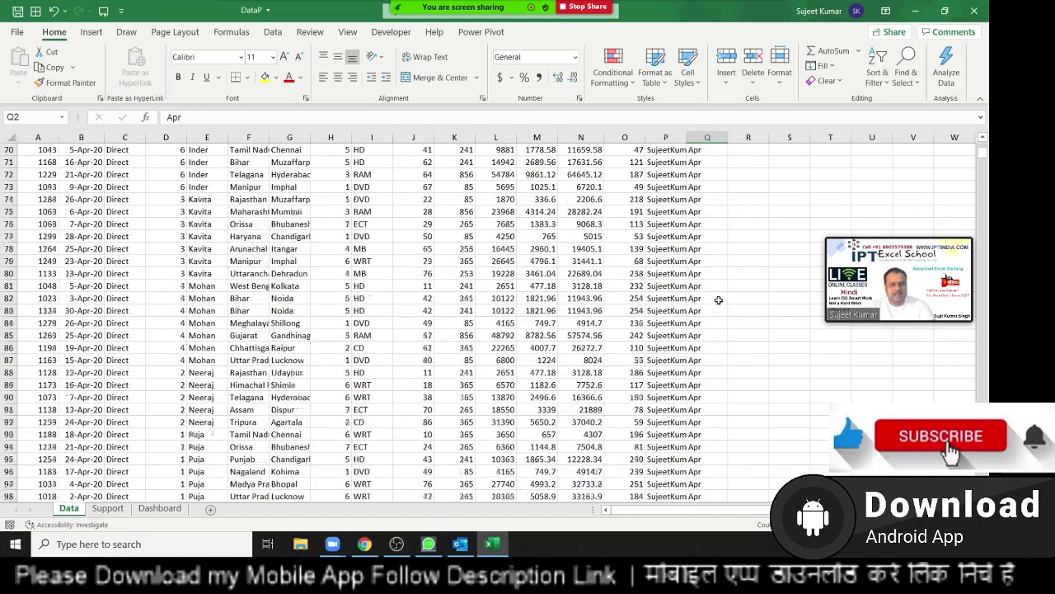
scroll(718, 300, down, 6)
scroll(719, 299, down, 9)
scroll(720, 298, down, 9)
scroll(722, 296, down, 5)
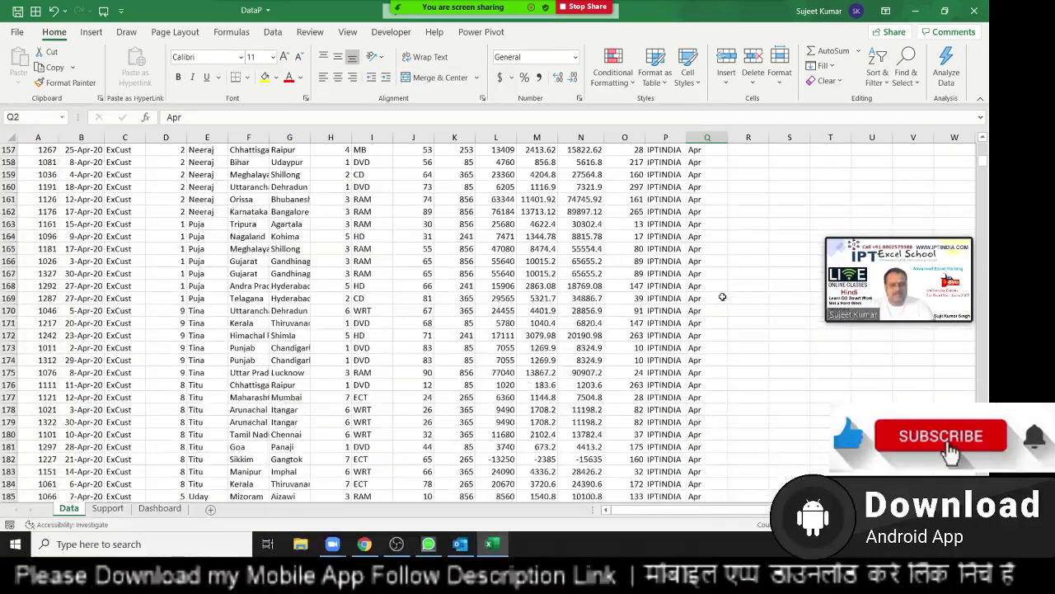
scroll(722, 296, up, 6)
scroll(721, 293, up, 5)
click(719, 289)
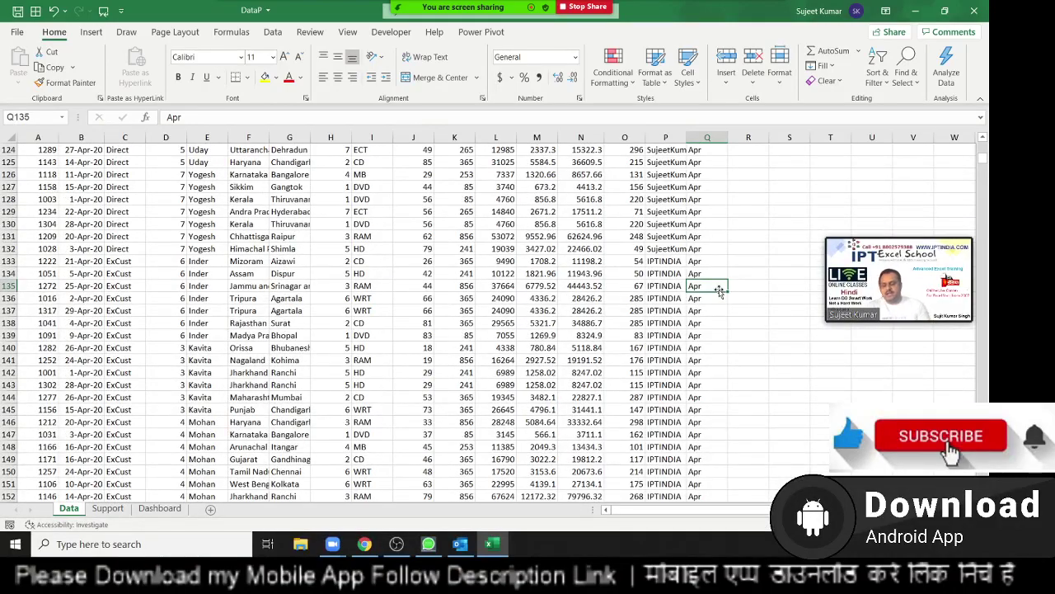
key(ctrl+Up)
key(ctrl+Left)
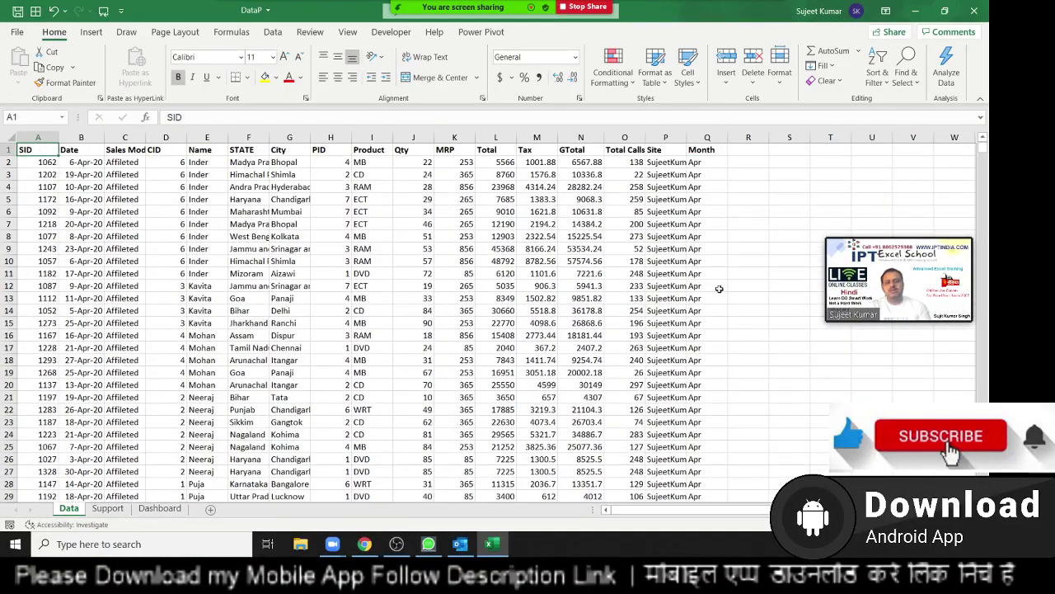
click(702, 154)
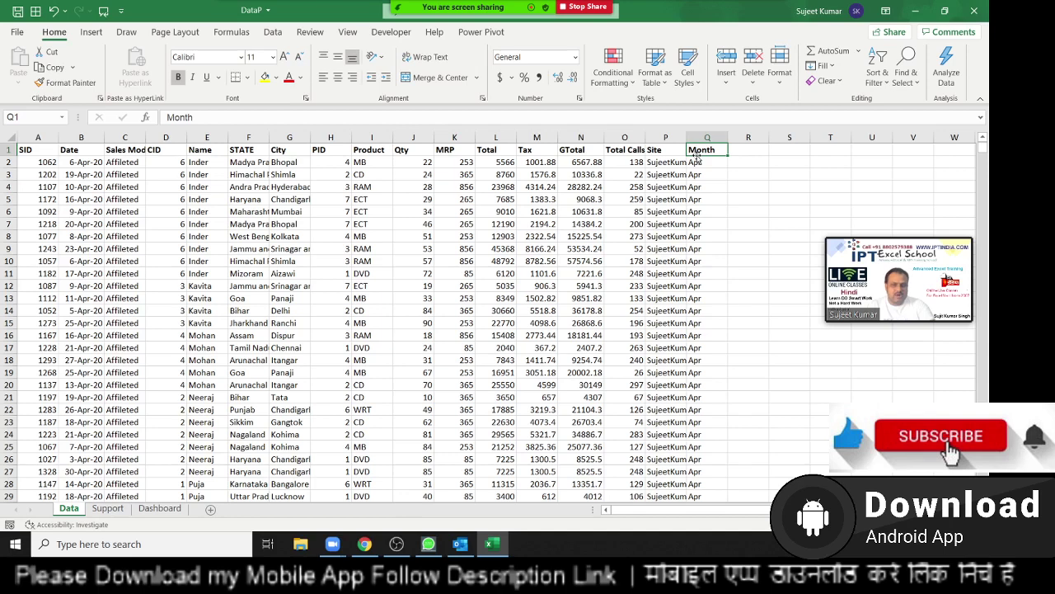
click(881, 66)
Sort by Month using the Jan, Feb, Mar… custom list so January rows come first
click(912, 138)
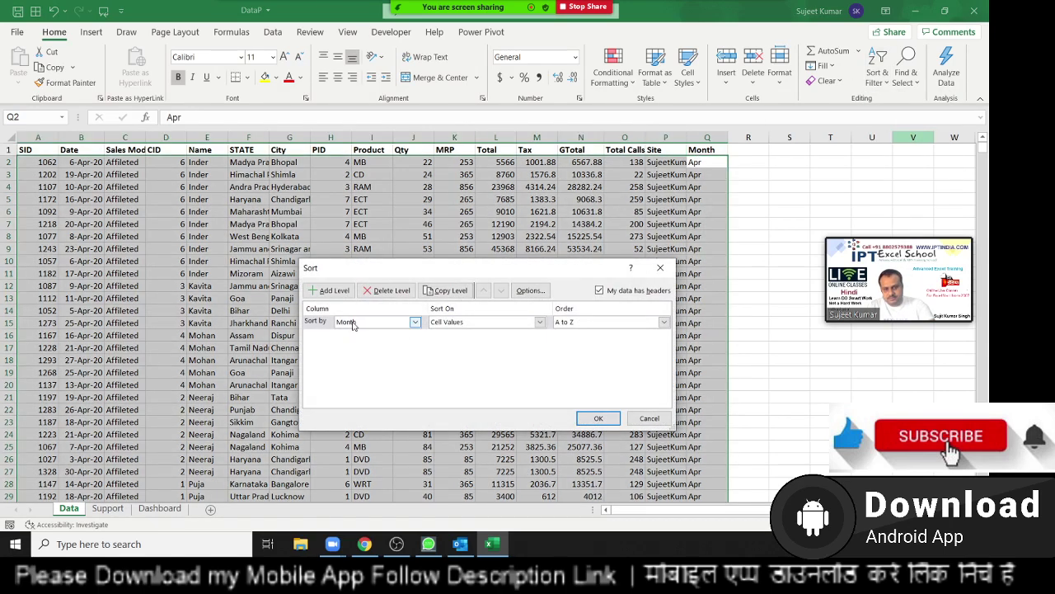
click(357, 323)
click(369, 429)
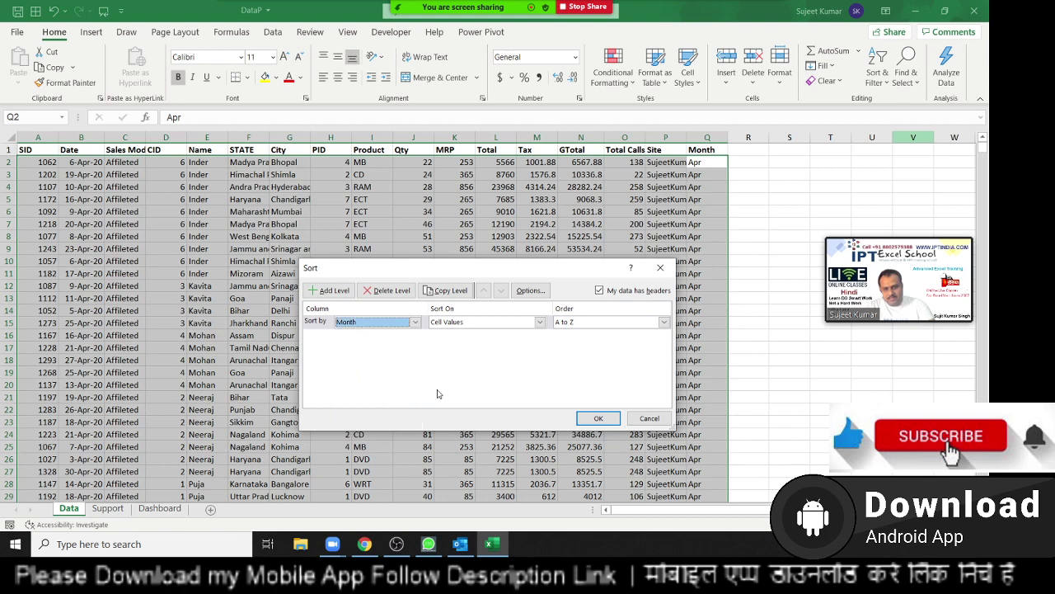
click(610, 323)
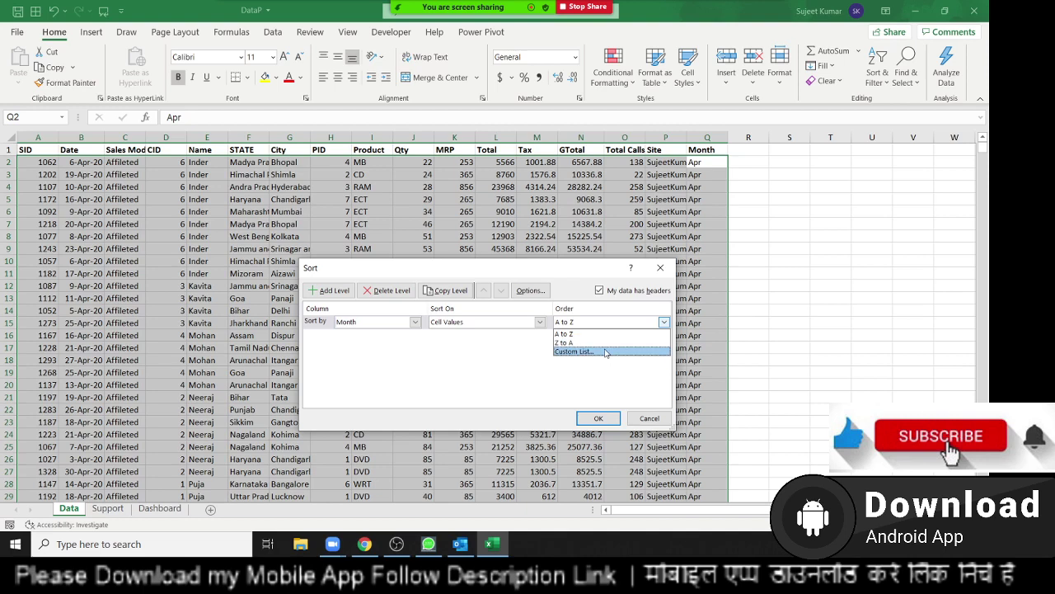
click(605, 350)
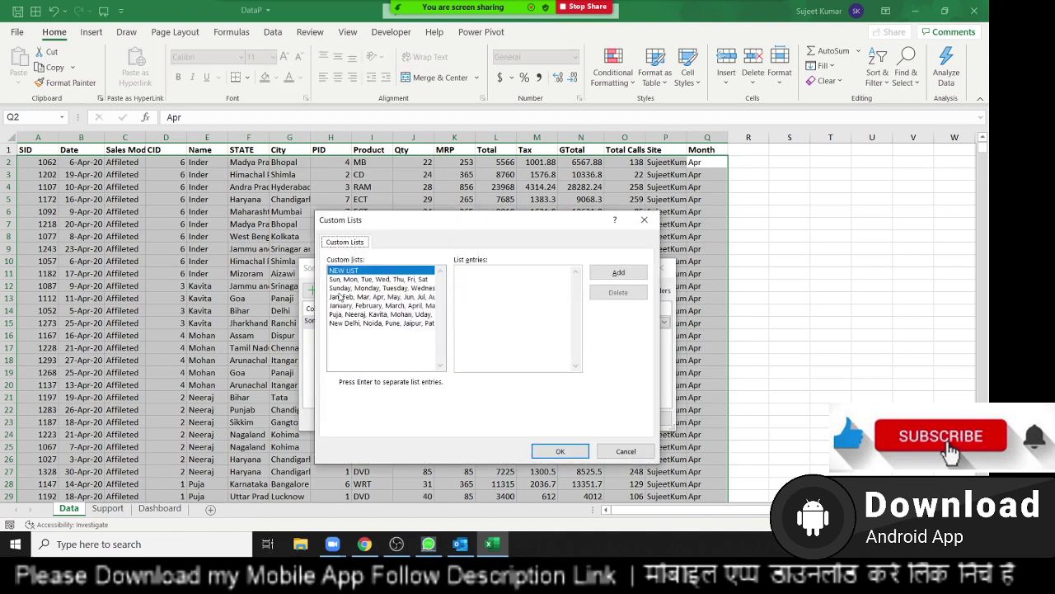
click(342, 298)
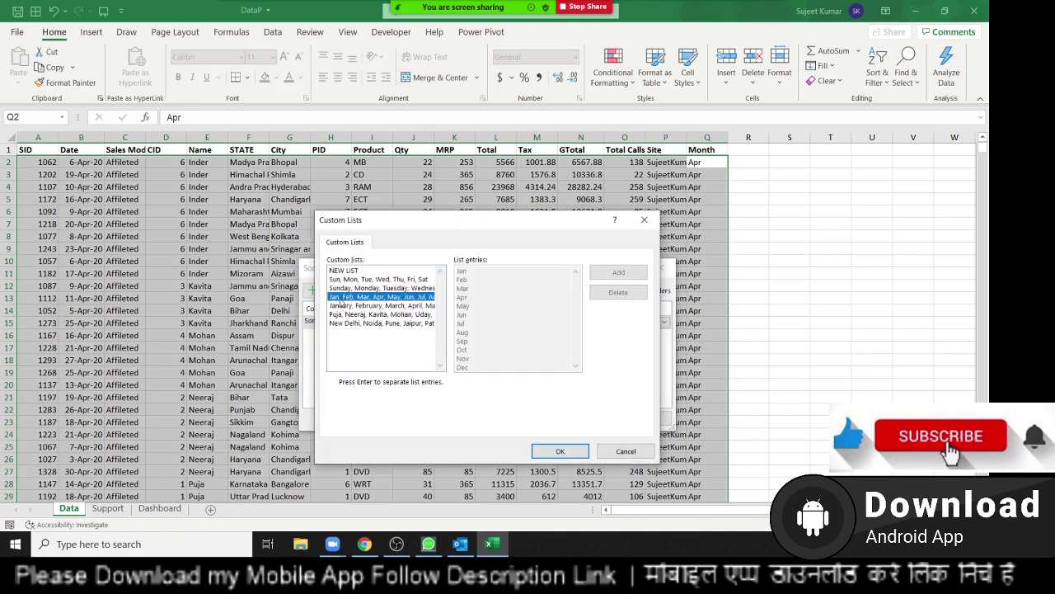
click(563, 450)
click(599, 418)
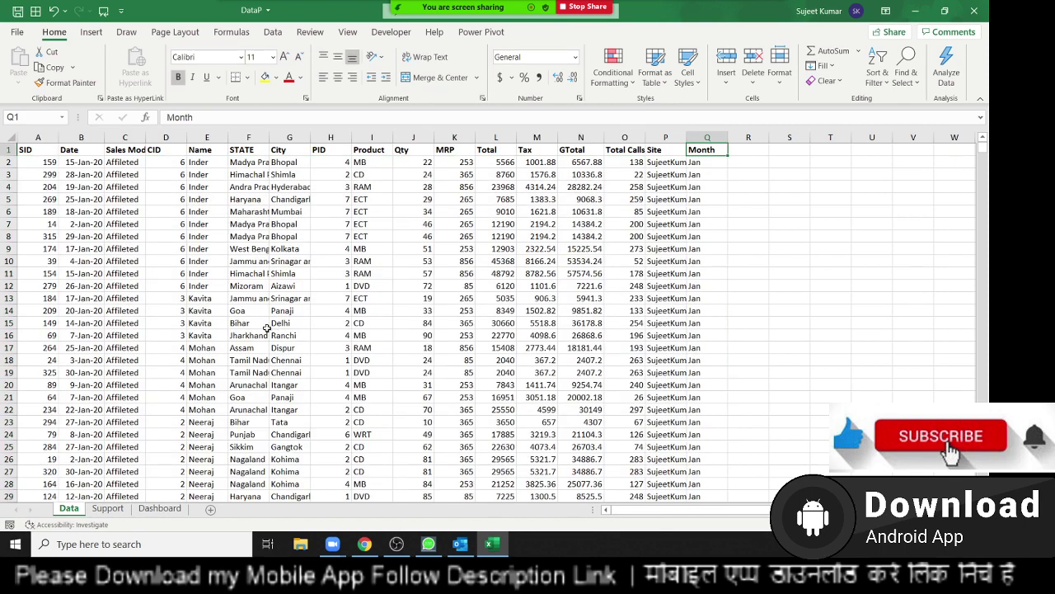
Start a custom sort on the data table with Custom List as the order
click(196, 200)
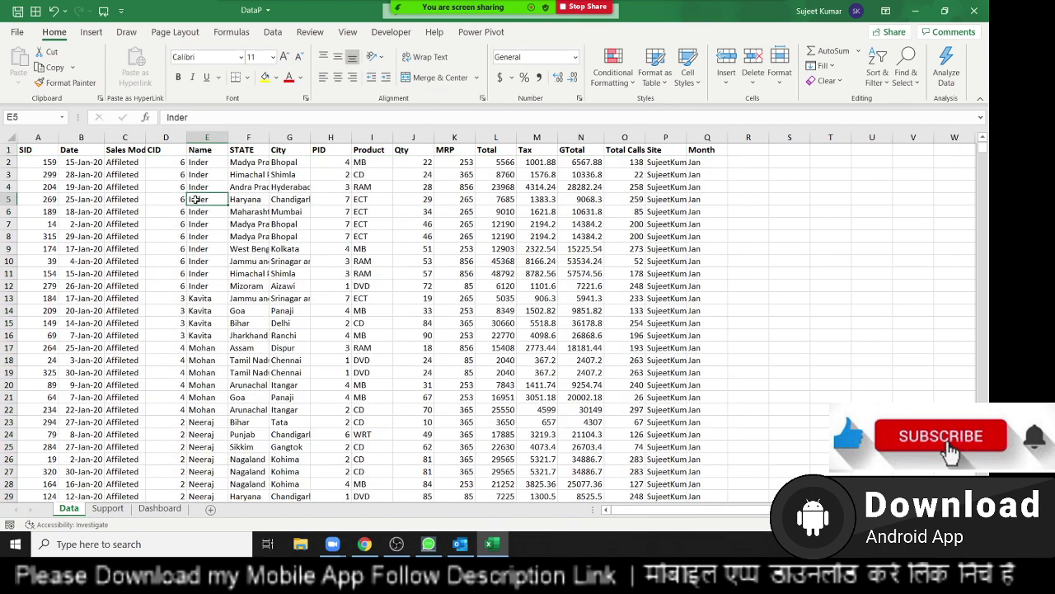
click(878, 79)
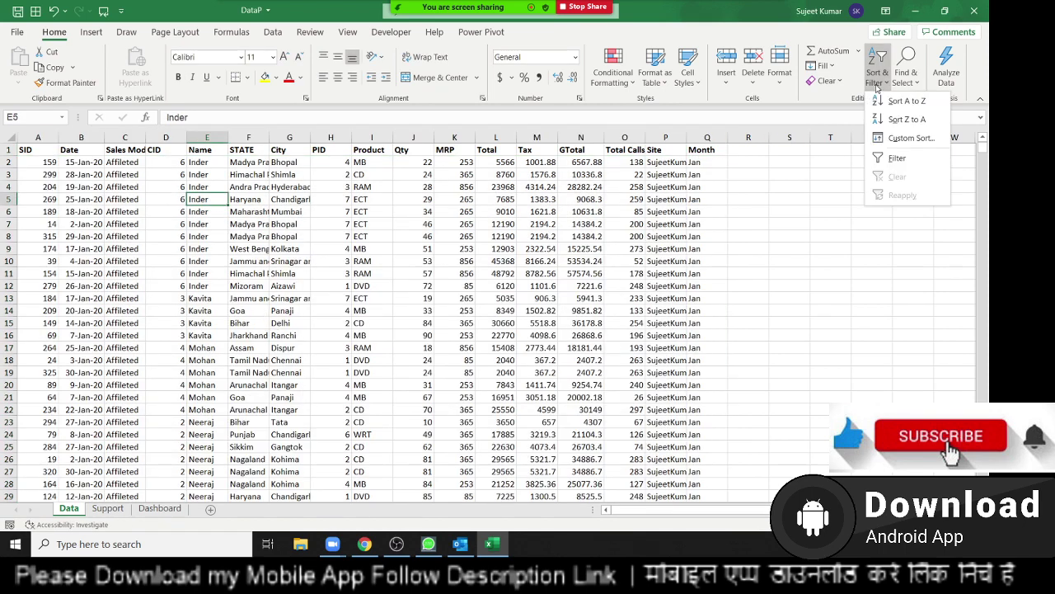
click(881, 136)
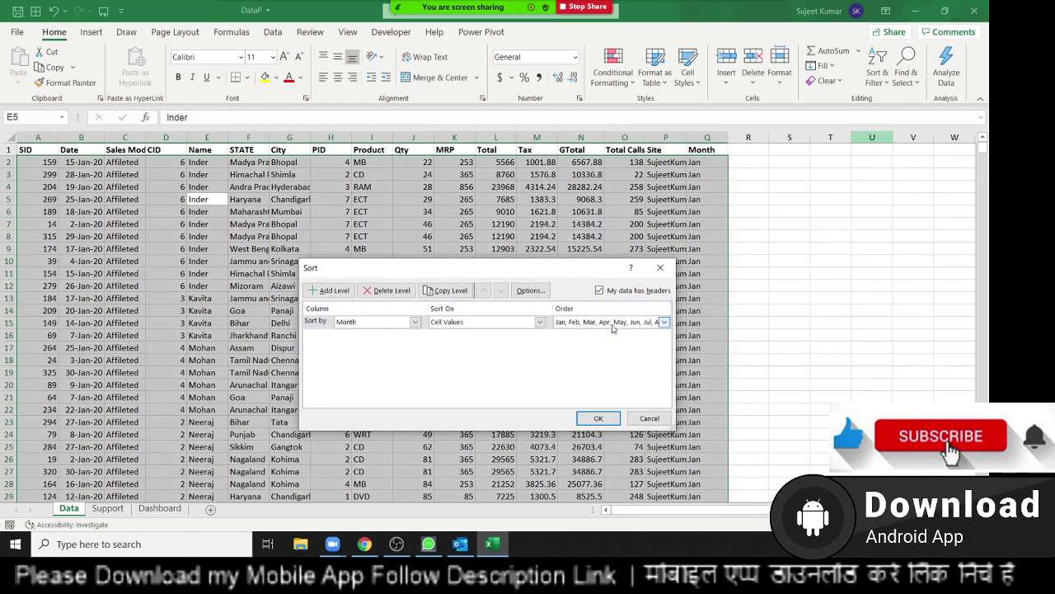
click(660, 322)
click(590, 370)
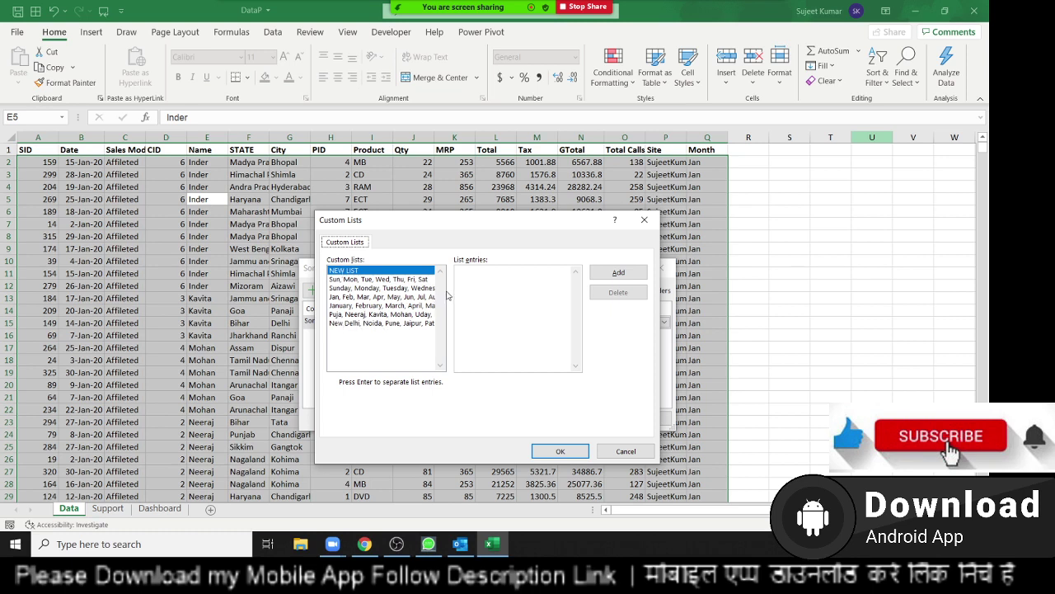
Enter Apr through Mar as a new custom list and sort Month in that order
click(456, 282)
text(Apr)
key(Return)
text(un)
key(Return)
text(Jul)
key(Return)
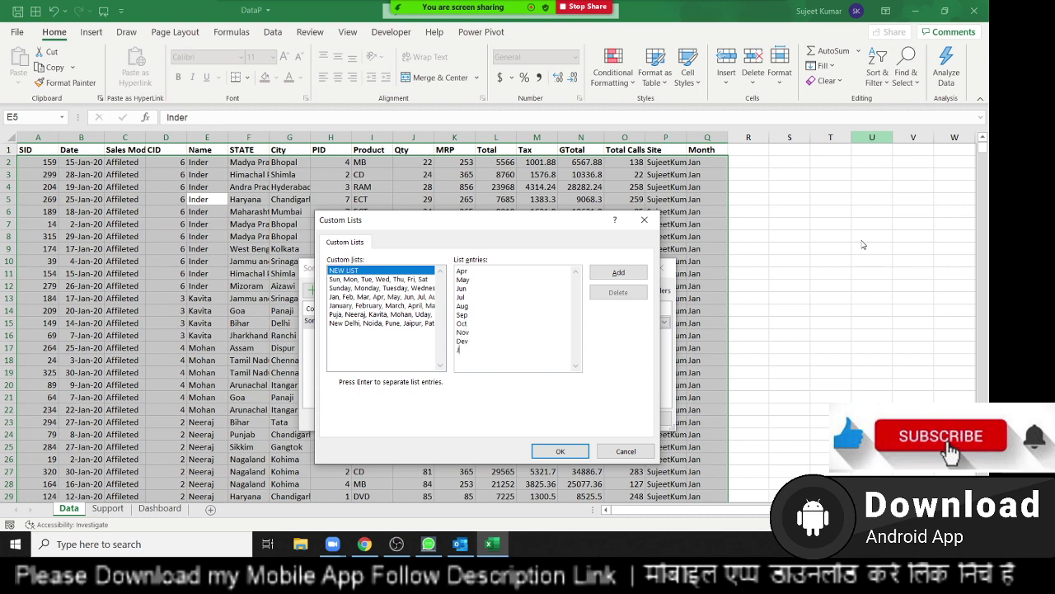
text(AN)
click(625, 274)
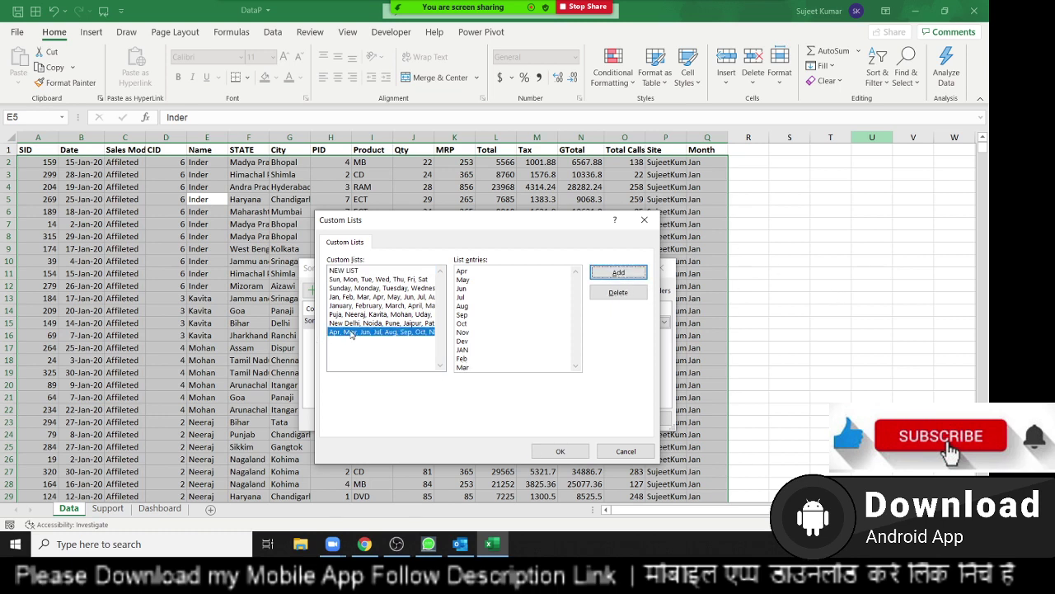
click(561, 450)
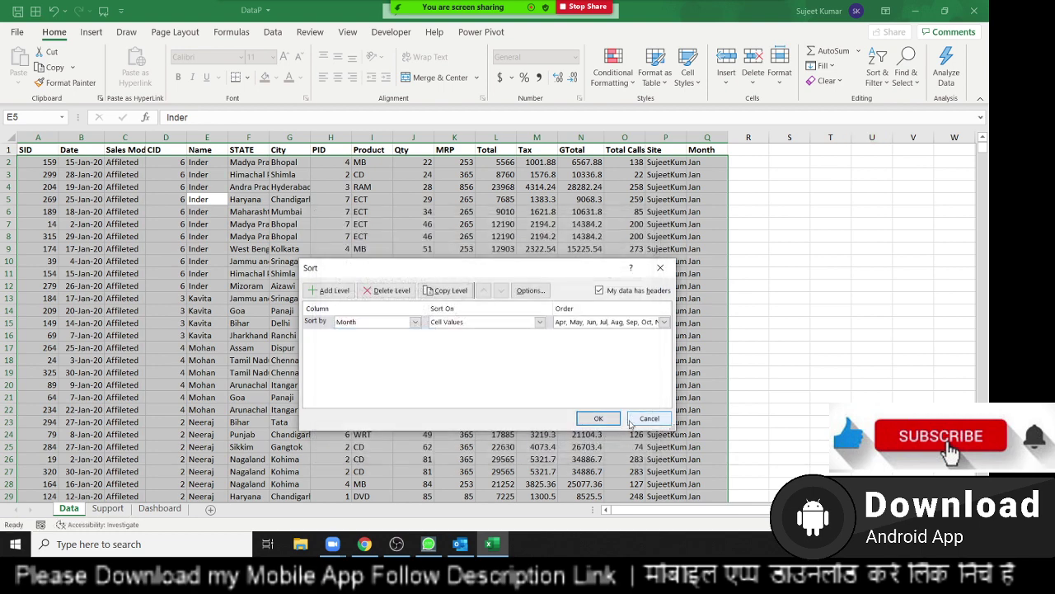
click(600, 421)
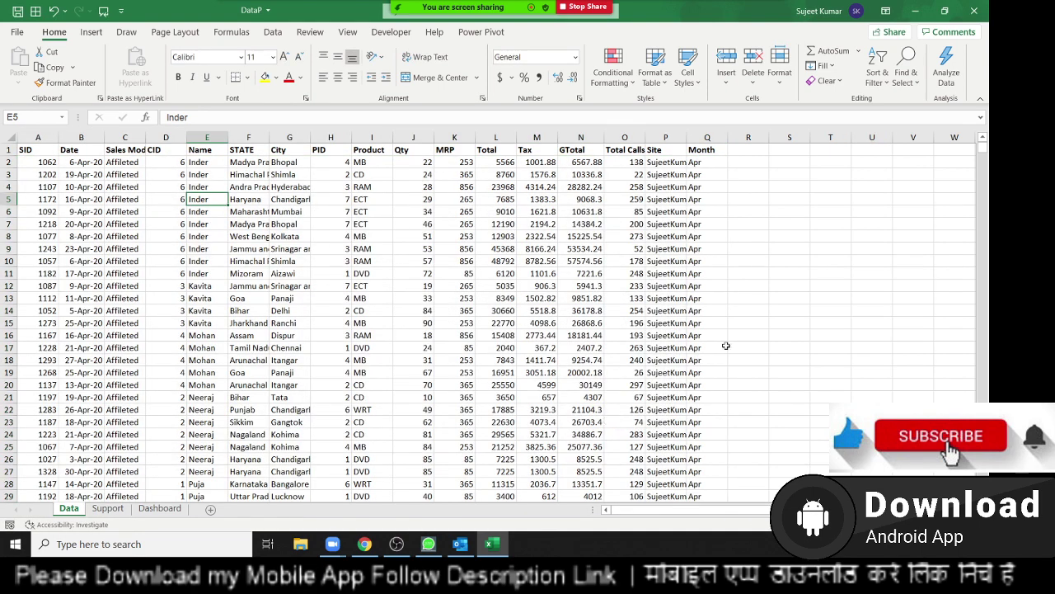
Set up a custom sort on the Name column using a custom list order
drag(708, 223, 708, 335)
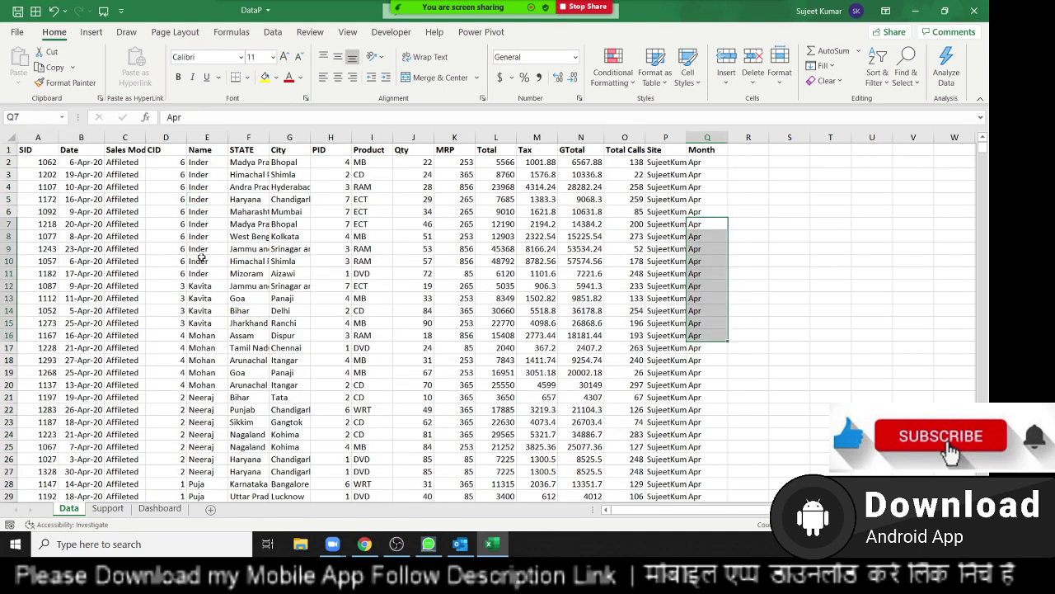
drag(202, 199, 201, 273)
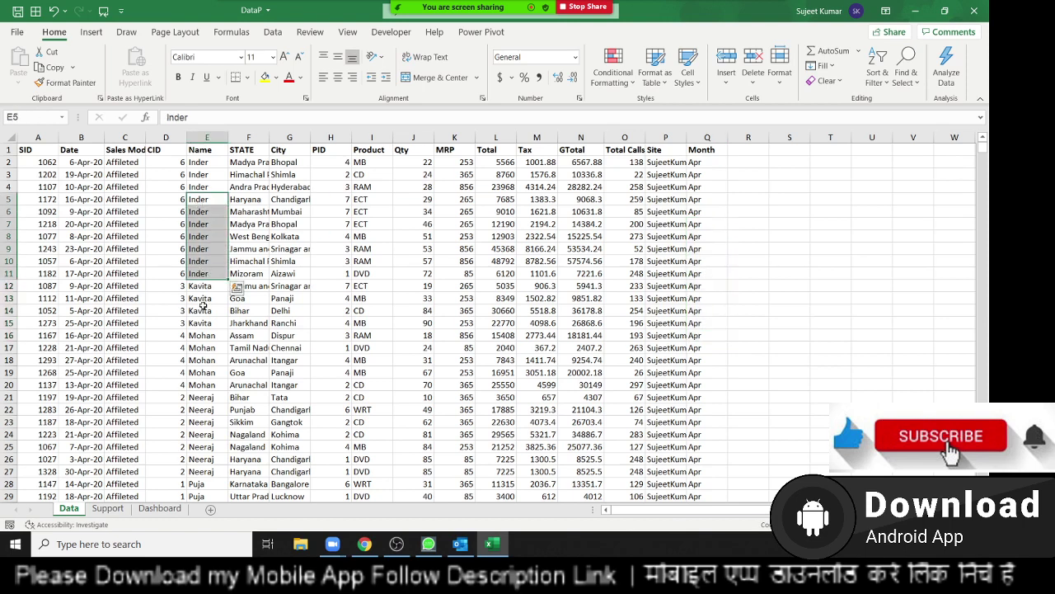
click(212, 162)
click(877, 66)
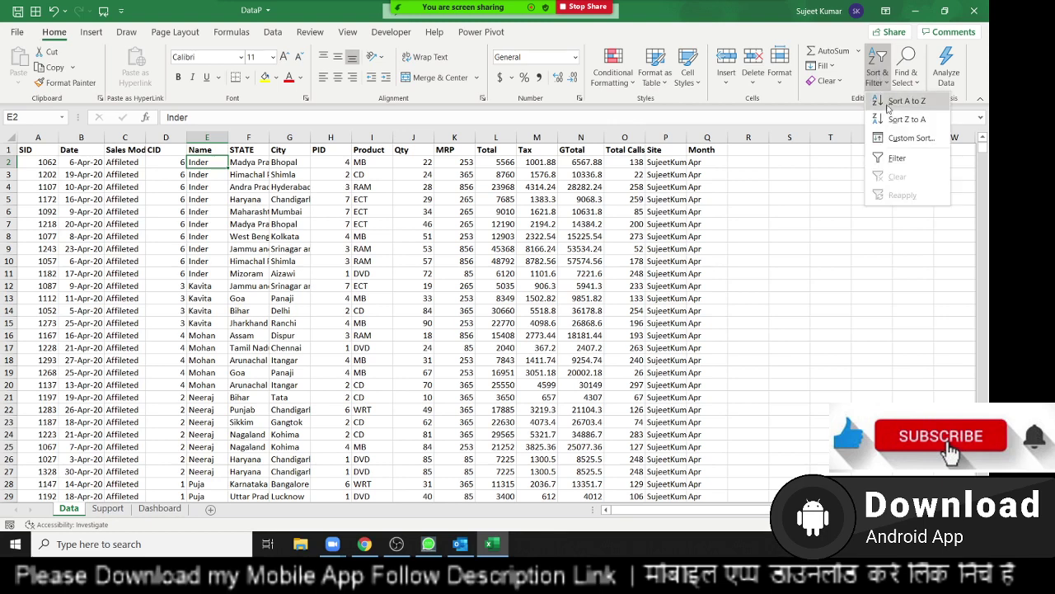
click(910, 138)
click(356, 323)
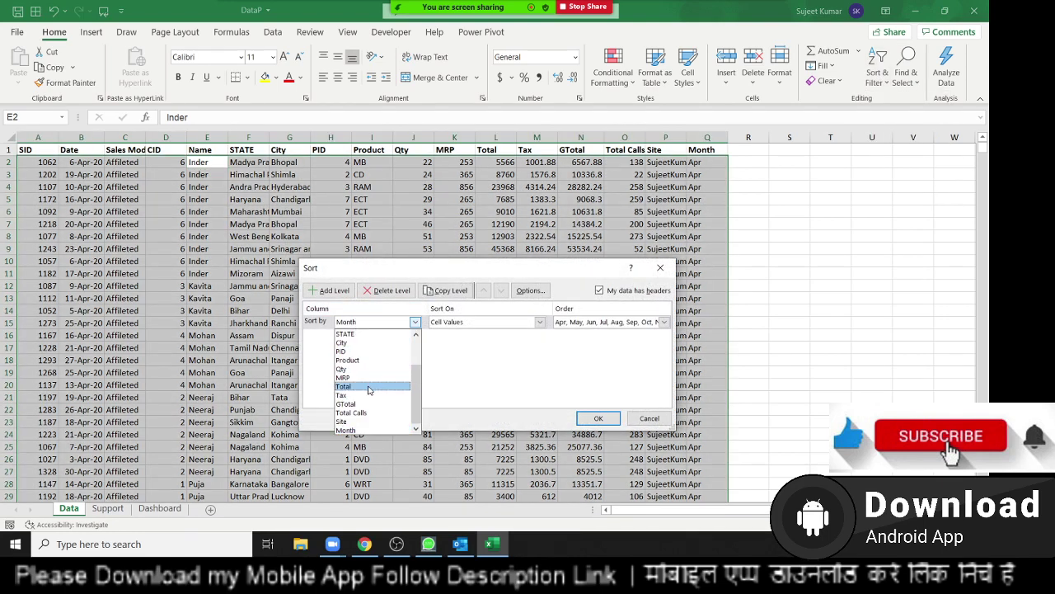
scroll(368, 355, up, 2)
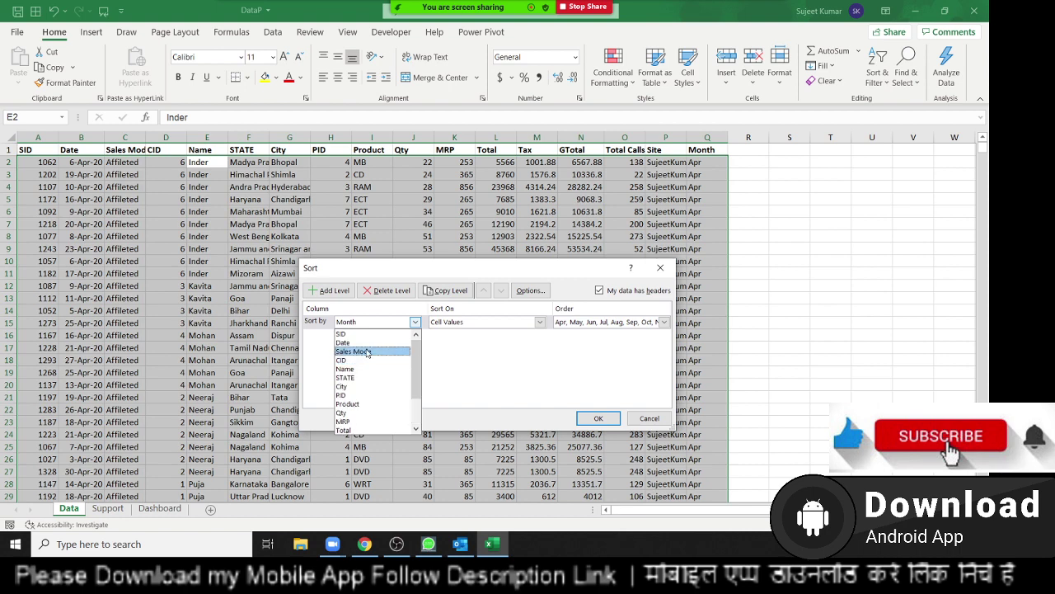
click(347, 369)
click(605, 322)
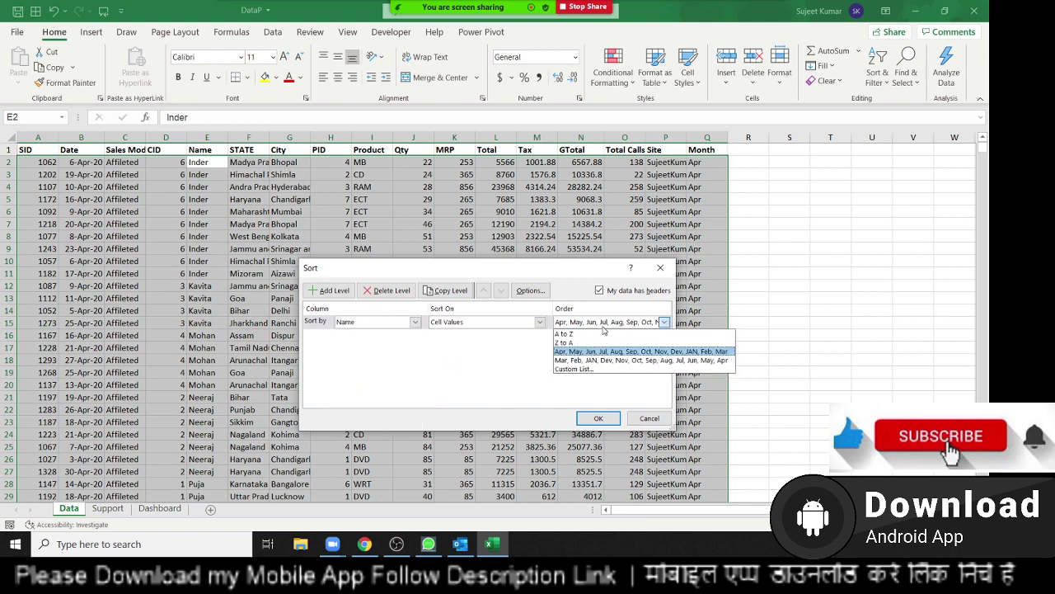
click(604, 368)
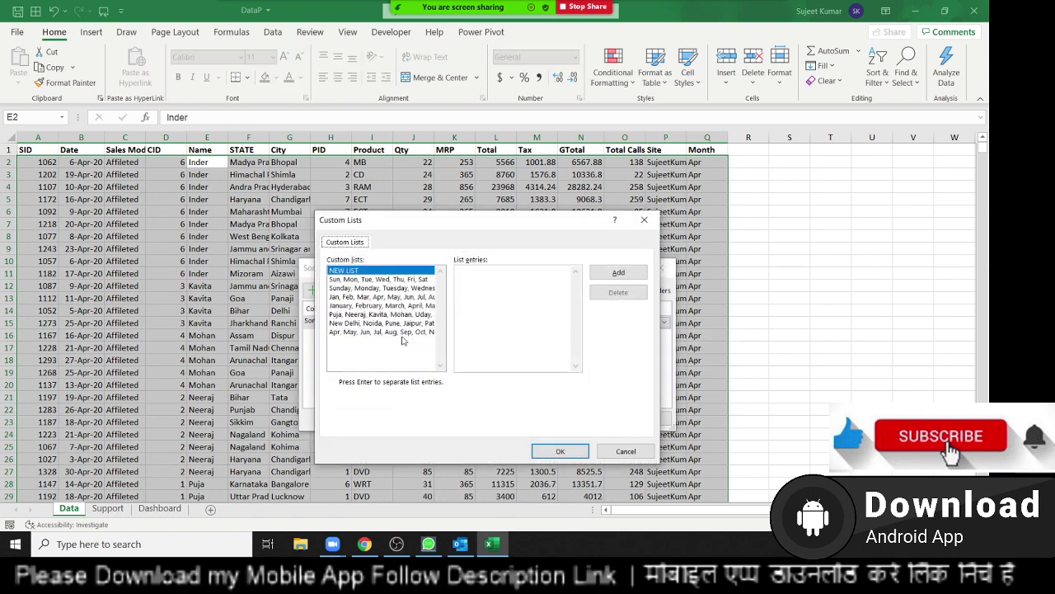
Choose the name list beginning Puja, Neeraj, Kavita and apply the Name sort
click(341, 315)
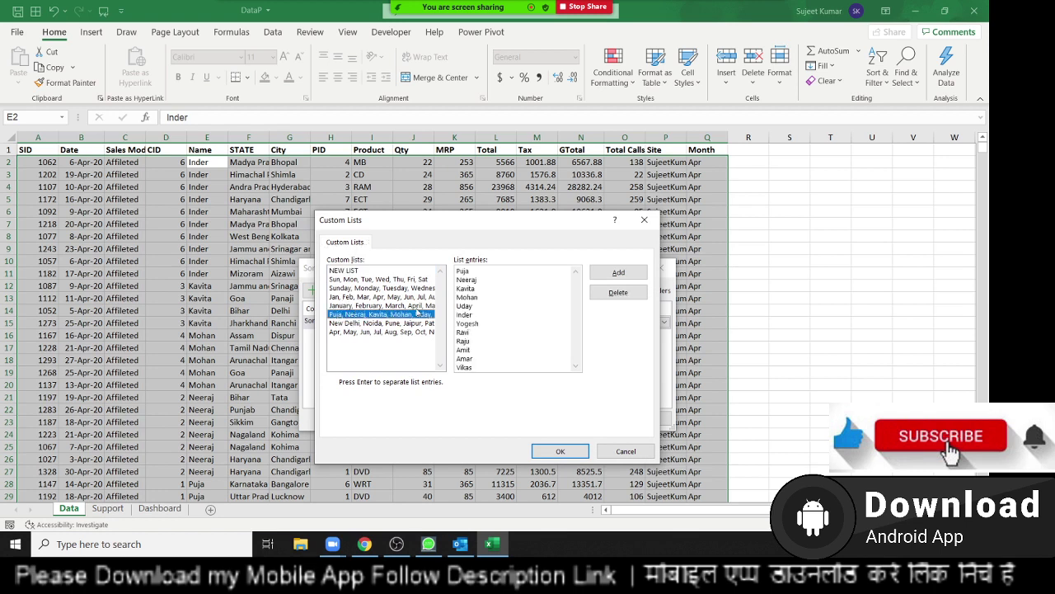
click(355, 272)
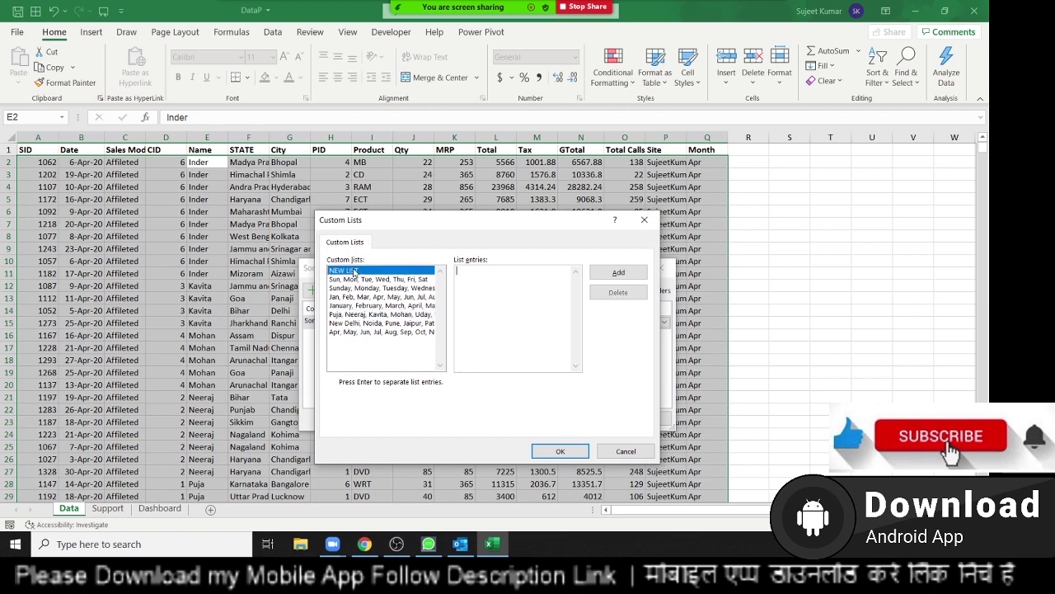
click(354, 315)
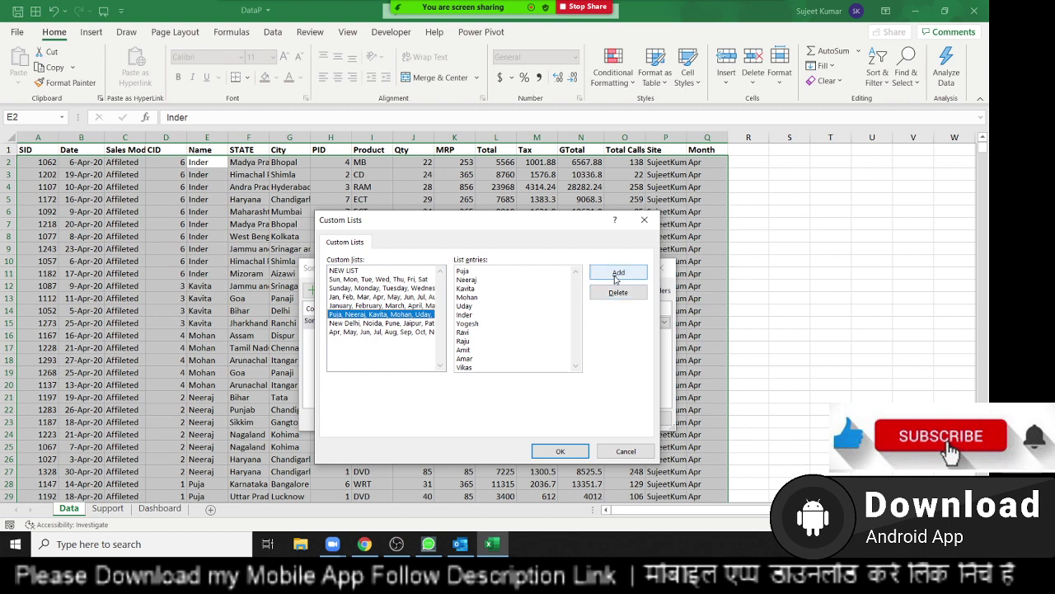
click(619, 273)
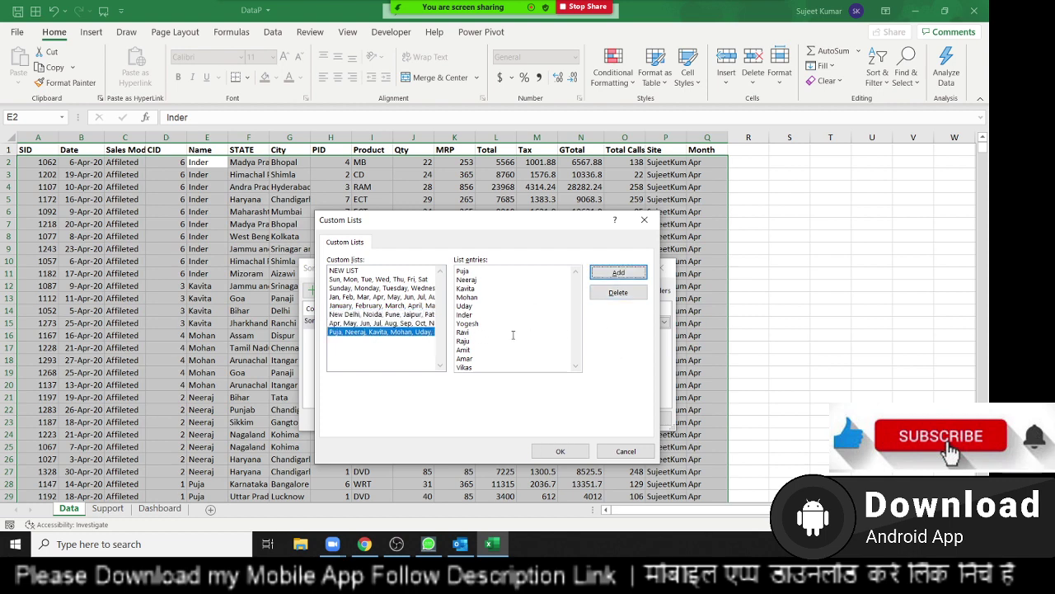
click(560, 451)
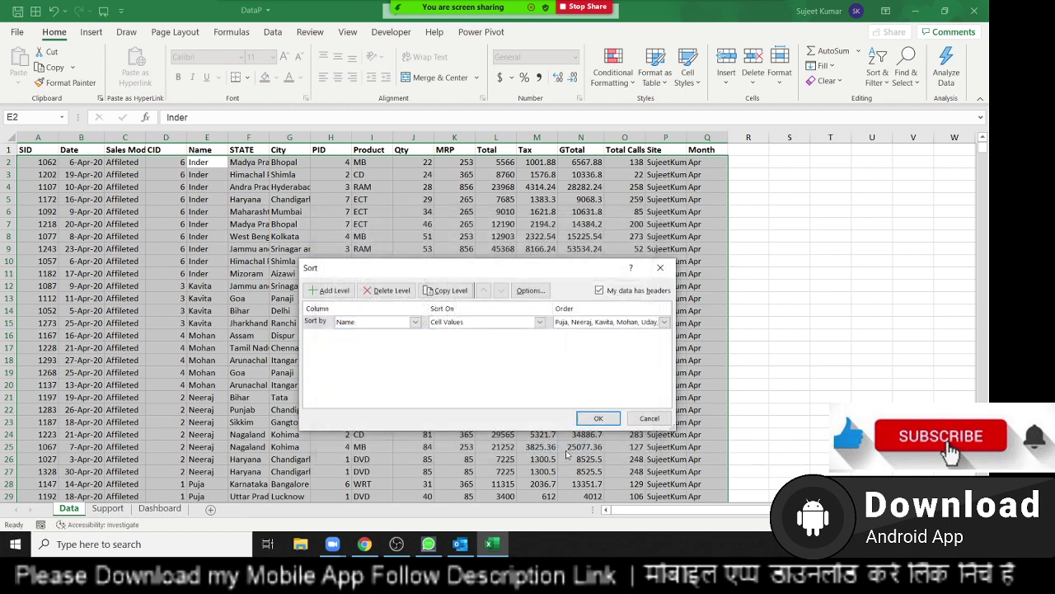
click(598, 418)
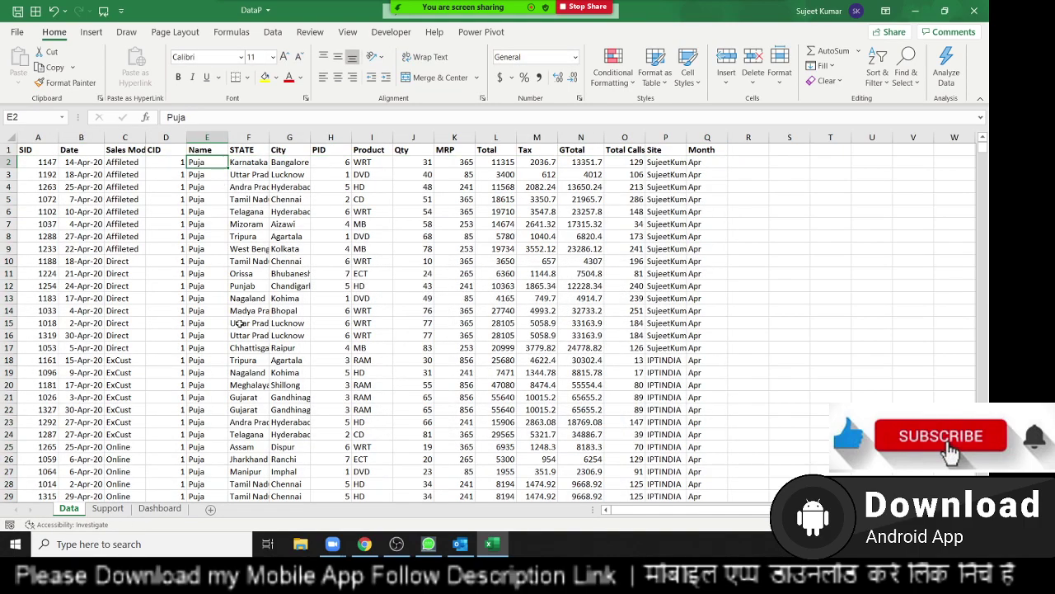
scroll(239, 321, down, 10)
scroll(246, 317, down, 8)
scroll(246, 318, down, 7)
scroll(252, 313, down, 5)
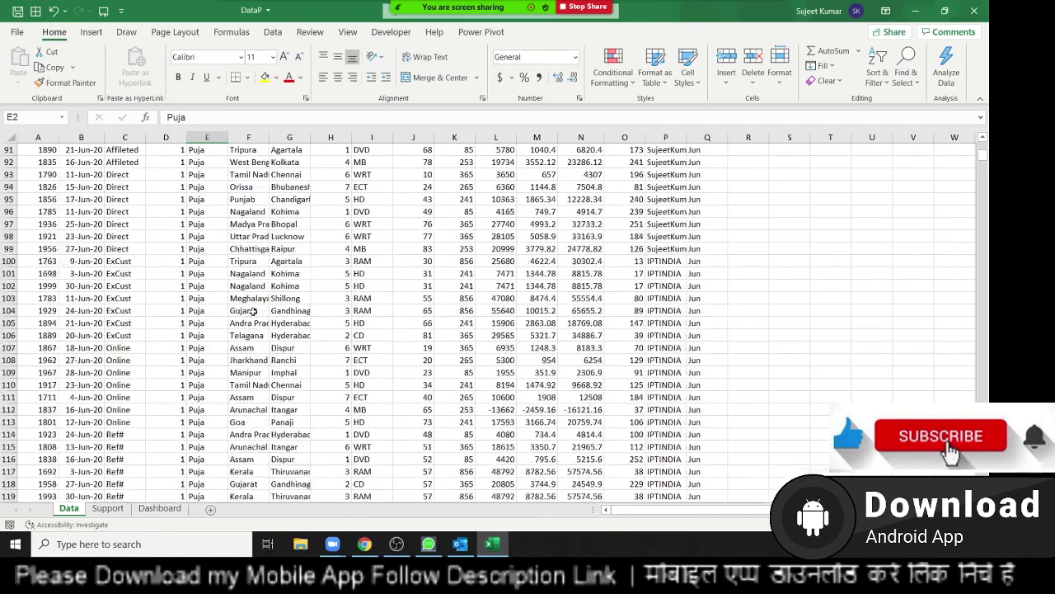
scroll(256, 309, up, 5)
scroll(266, 291, up, 14)
scroll(266, 292, up, 5)
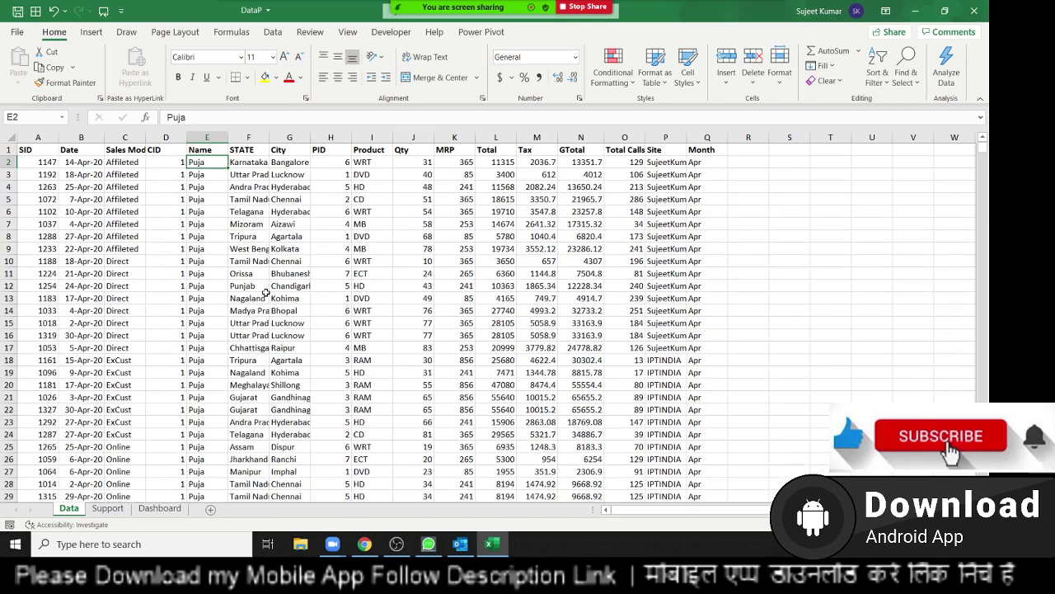
Fill Qty cells J9 (78) and J17 (83) with yellow
drag(81, 149, 747, 253)
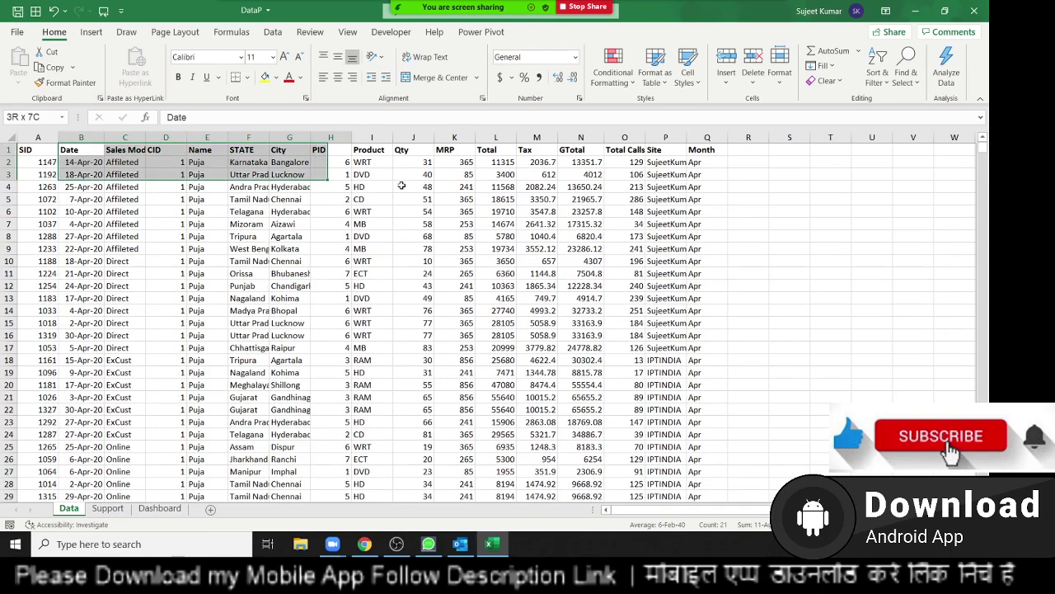
click(358, 226)
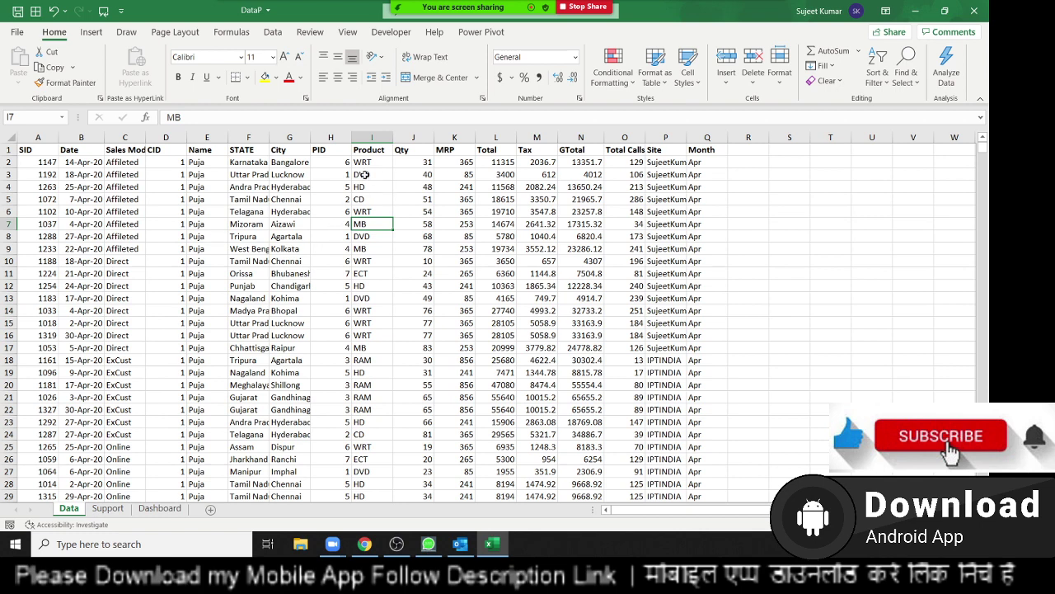
key(Down)
key(Down)
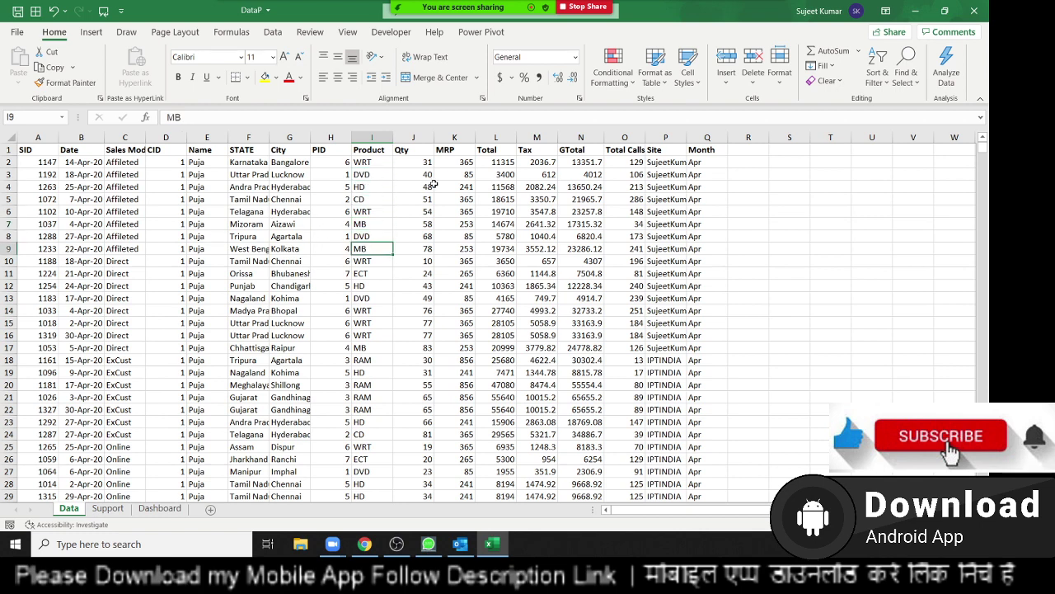
click(432, 185)
click(424, 250)
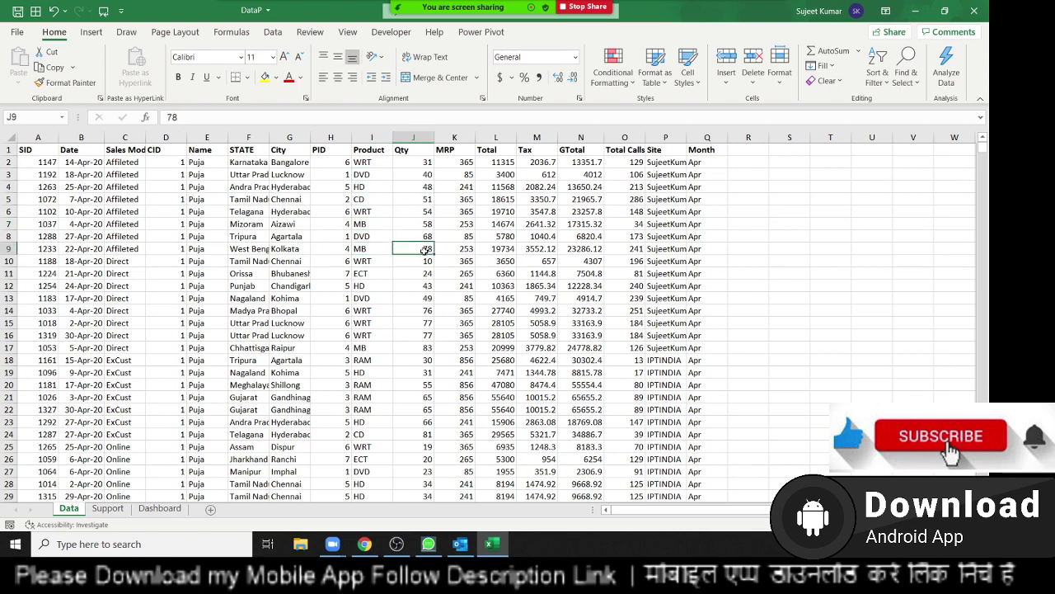
click(261, 77)
click(422, 347)
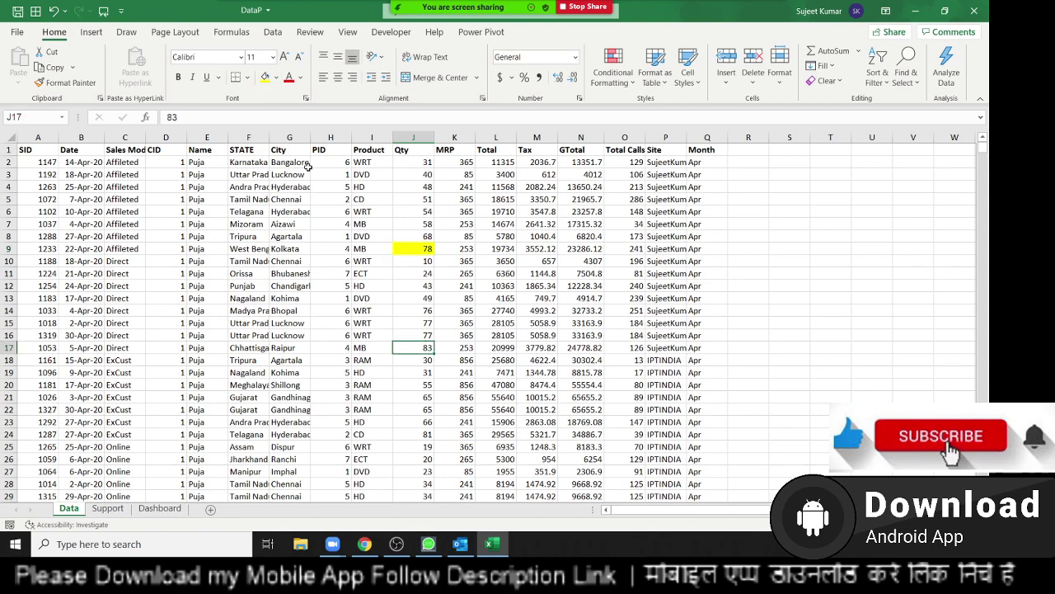
click(263, 77)
Fill Qty cells J32 (73) and J47 (54) with yellow
scroll(420, 329, down, 5)
click(422, 347)
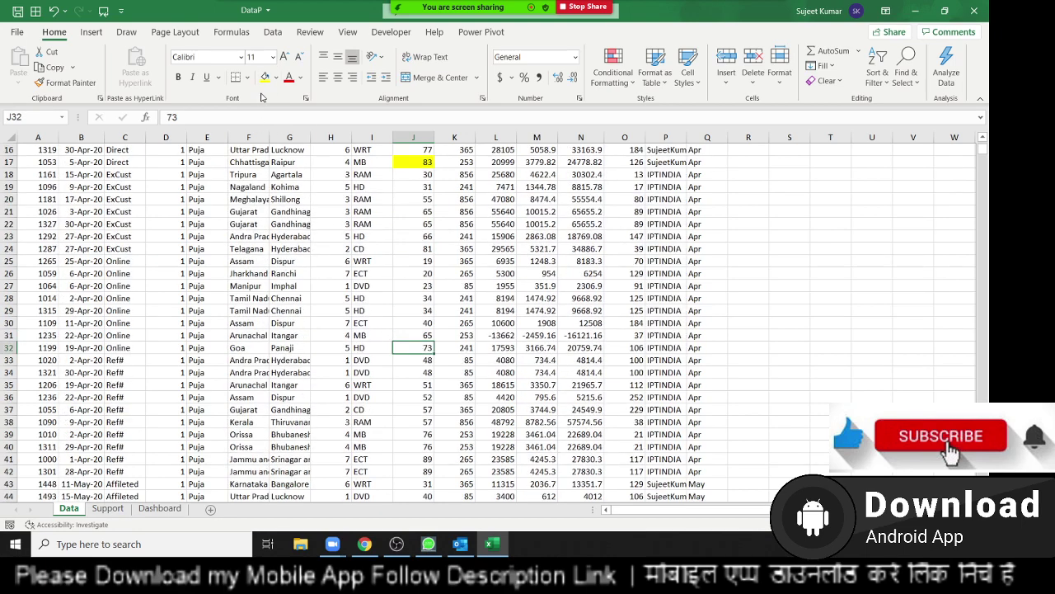
click(265, 76)
scroll(408, 351, down, 5)
click(412, 348)
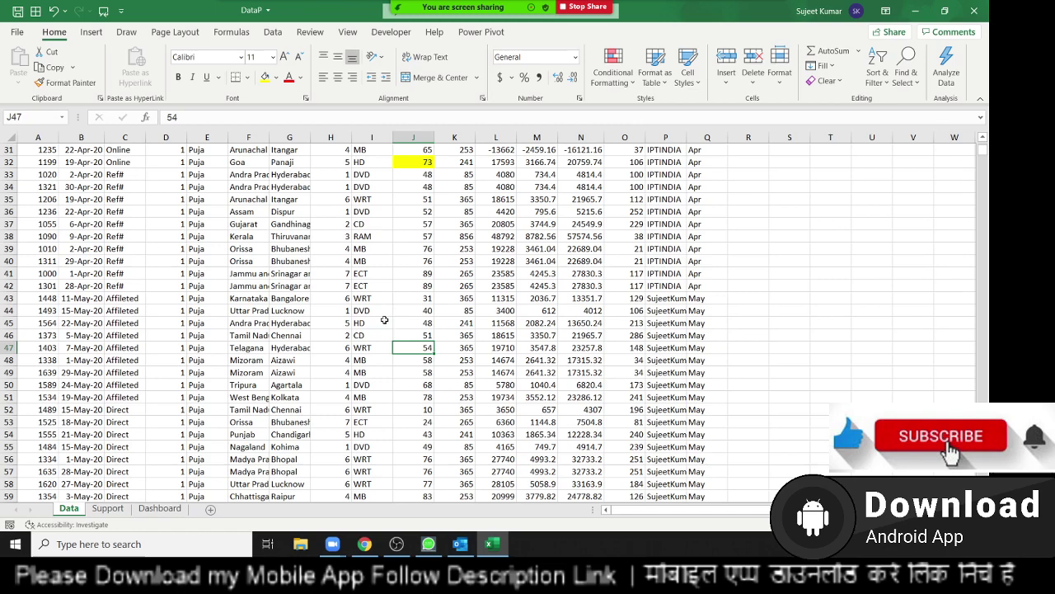
click(262, 77)
scroll(270, 274, up, 5)
scroll(270, 274, up, 5)
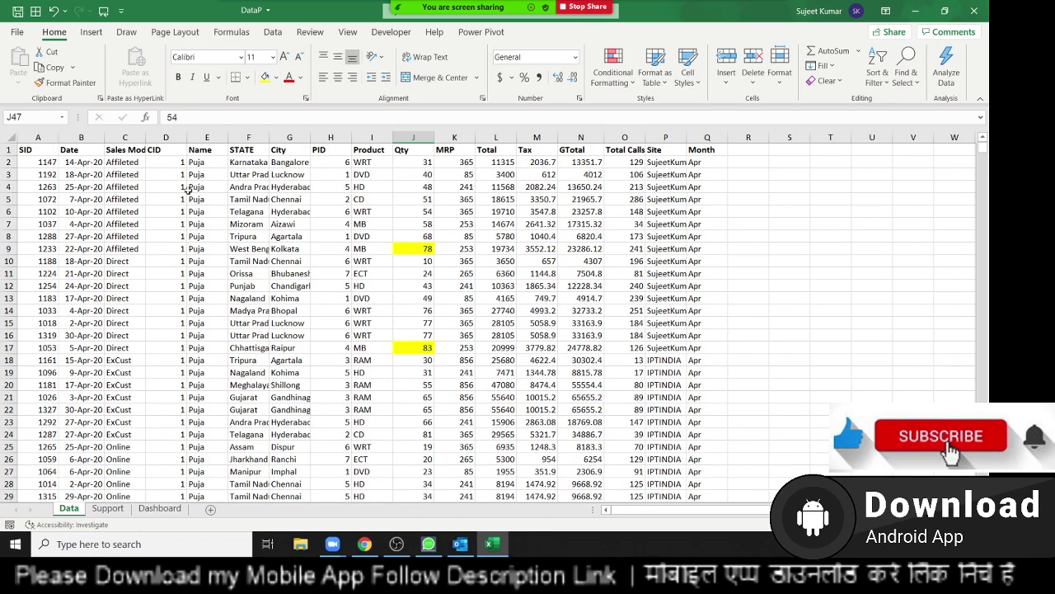
click(191, 151)
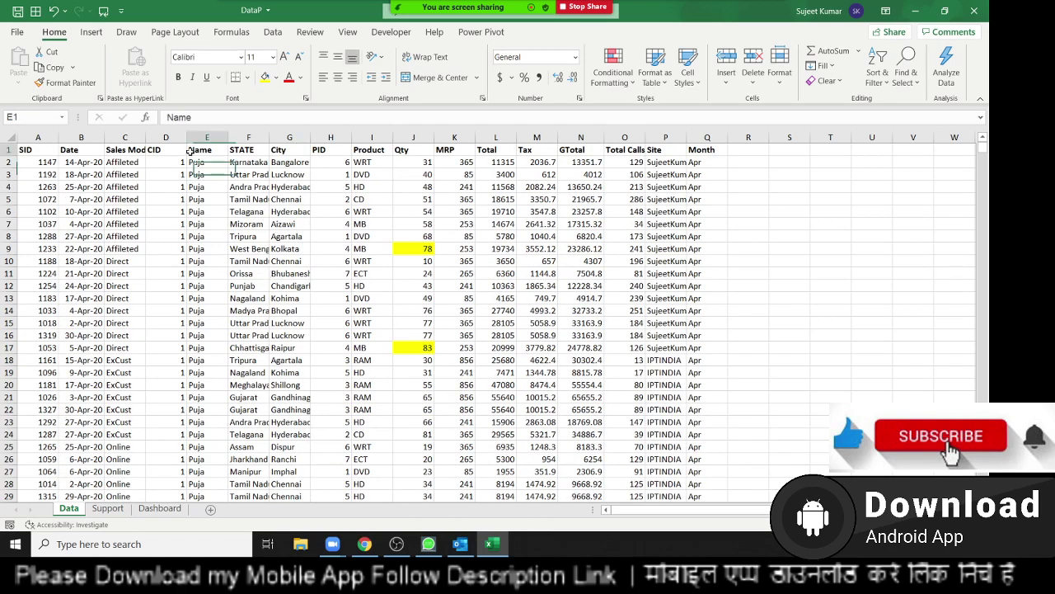
Open Custom Sort, then admit the waiting meeting participant and close the participants list
click(877, 83)
click(913, 142)
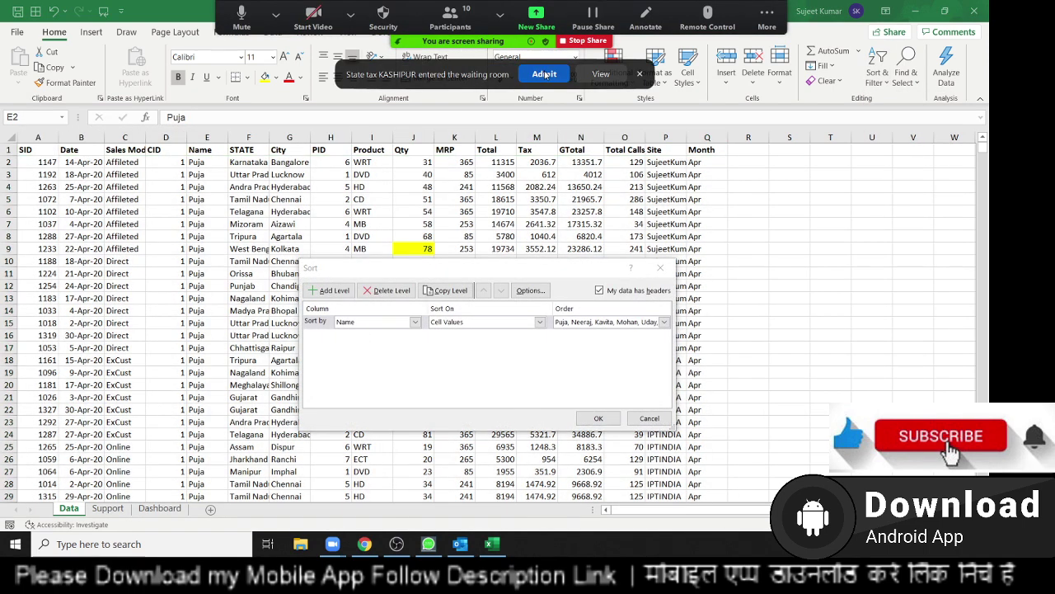
click(544, 75)
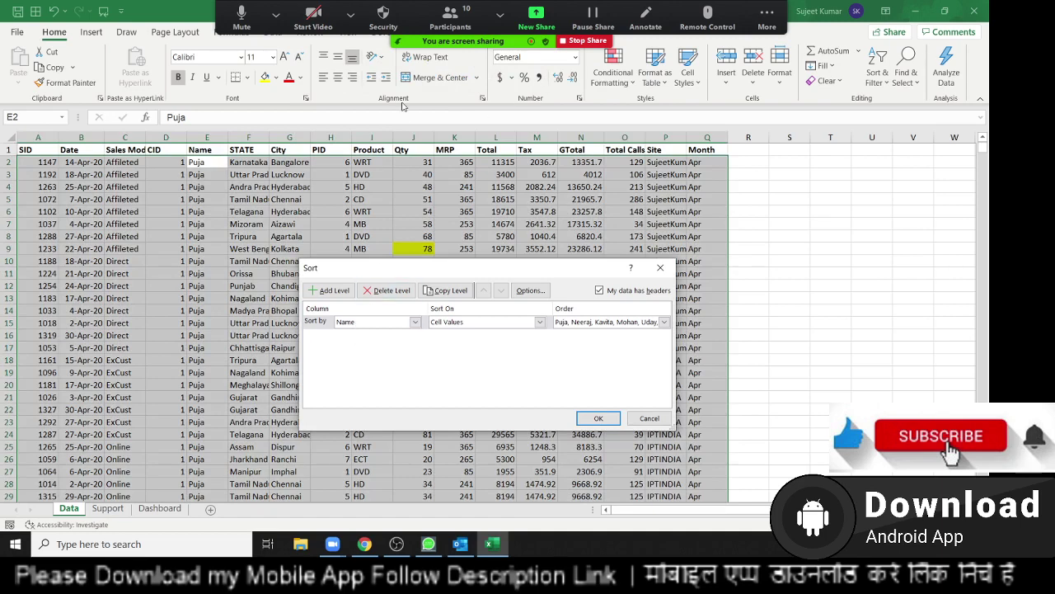
click(446, 12)
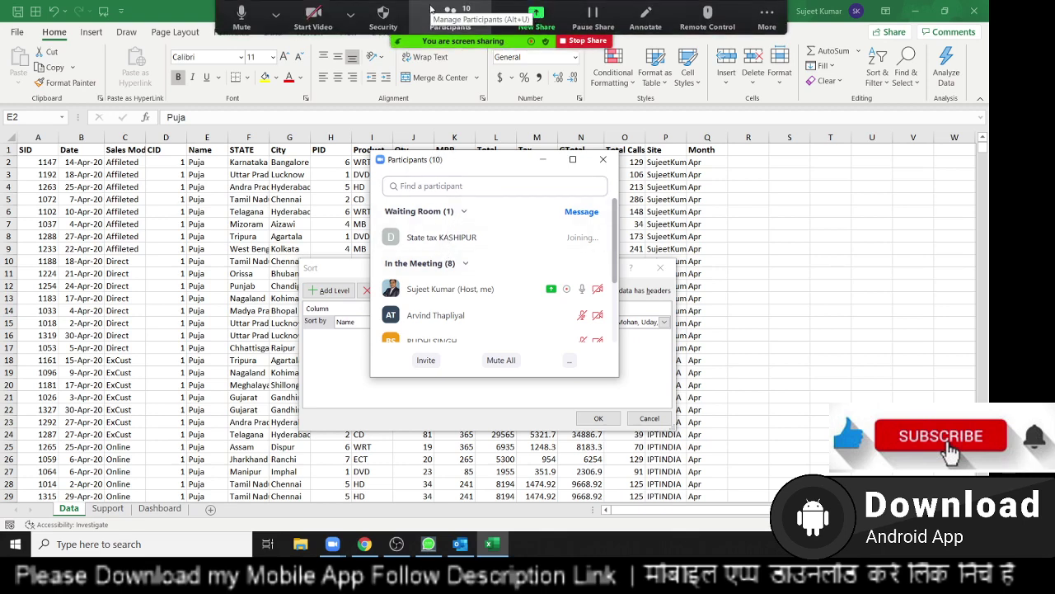
click(603, 159)
Sort by Qty on Cell Color with yellow on top
click(383, 323)
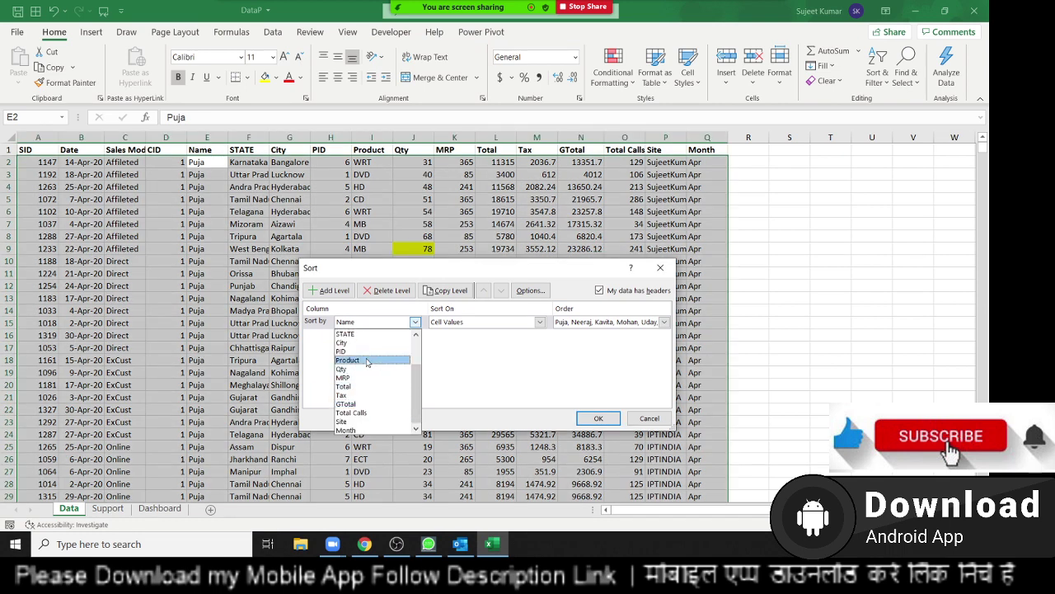
click(369, 376)
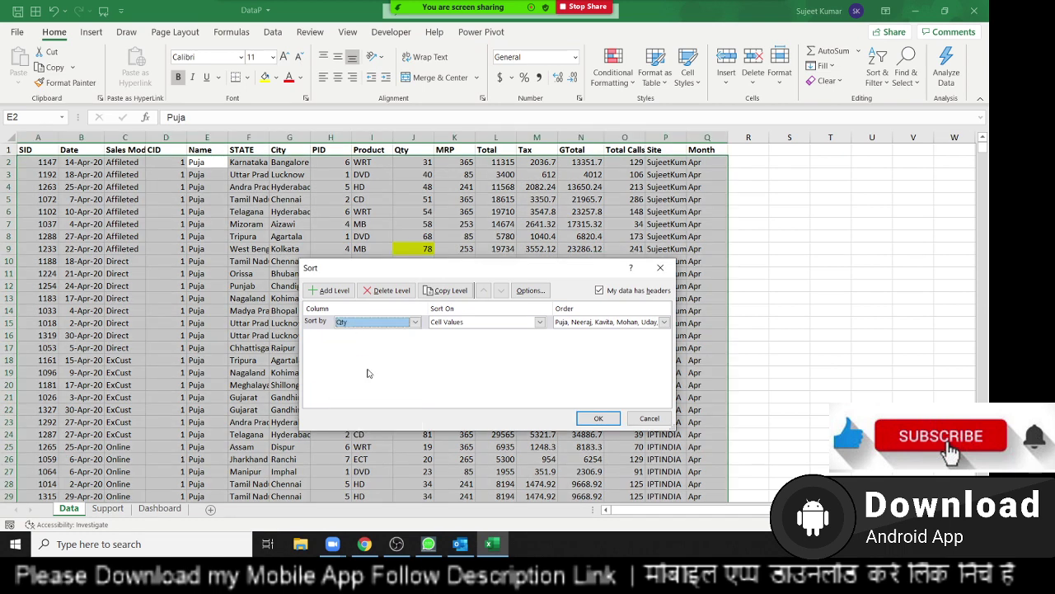
click(466, 323)
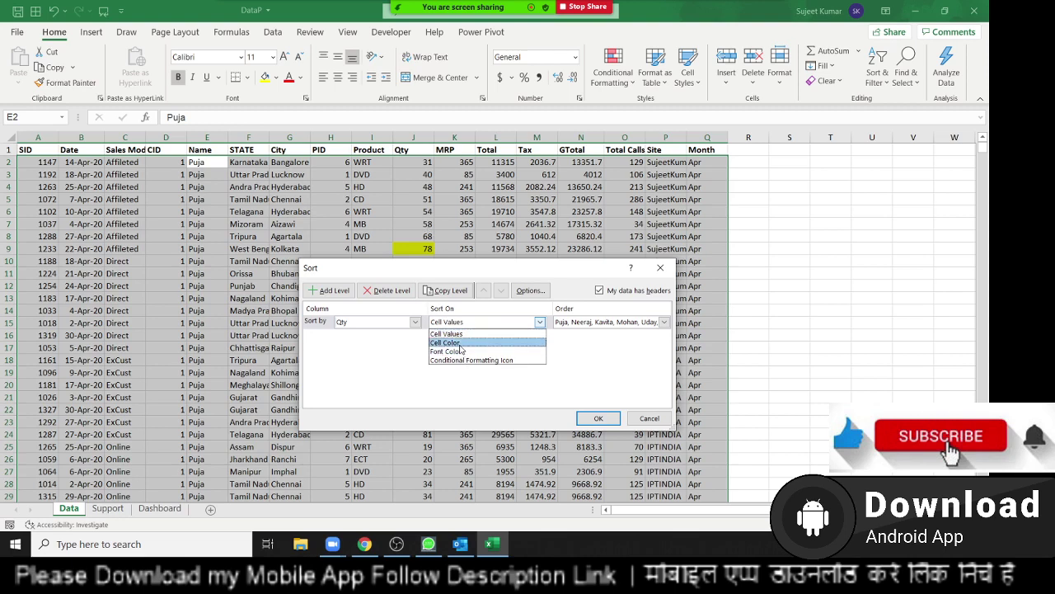
click(460, 345)
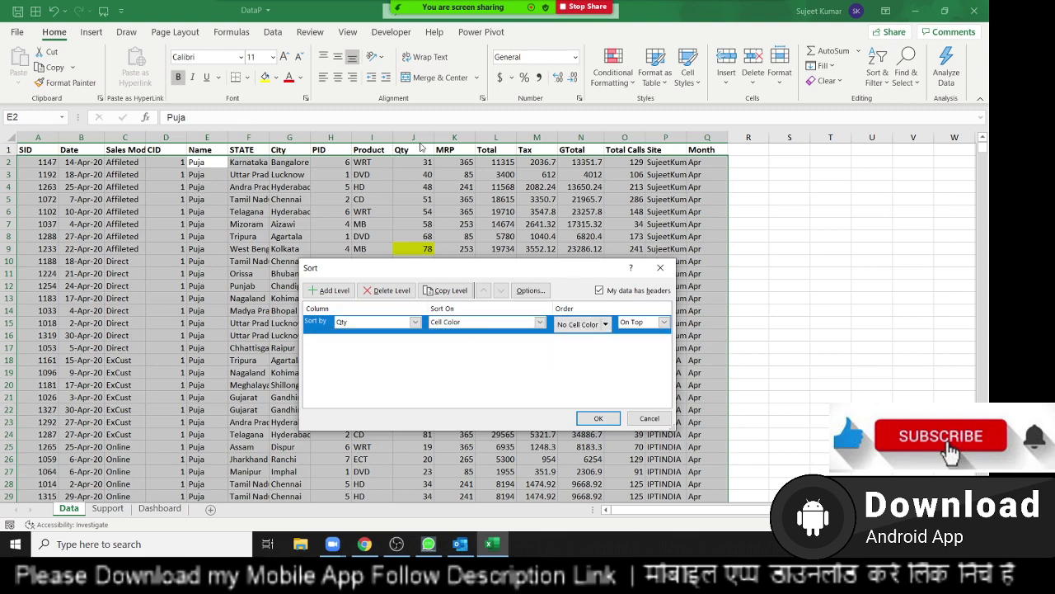
click(608, 325)
click(608, 325)
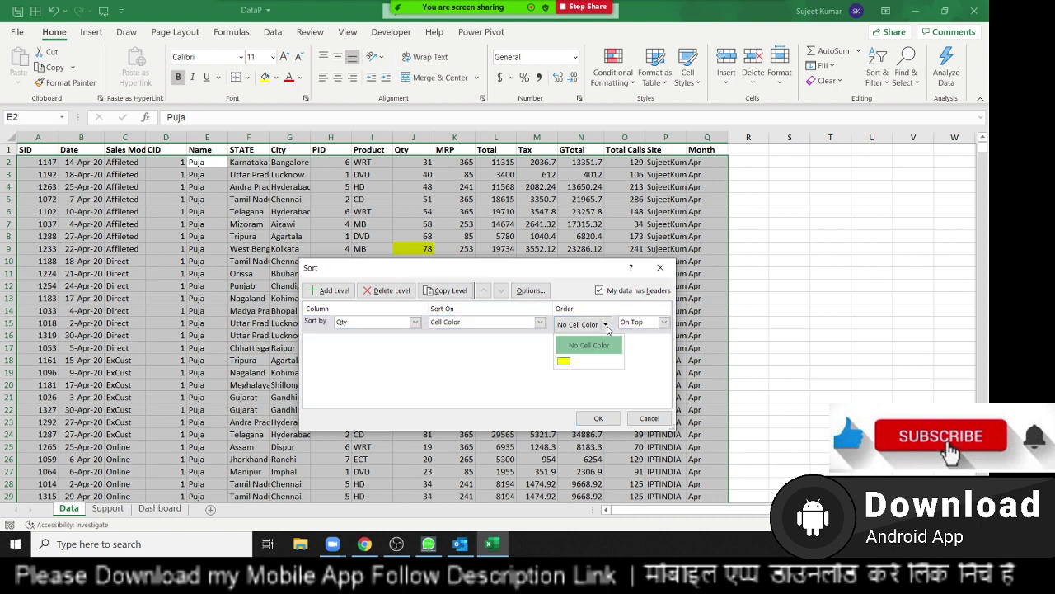
click(565, 363)
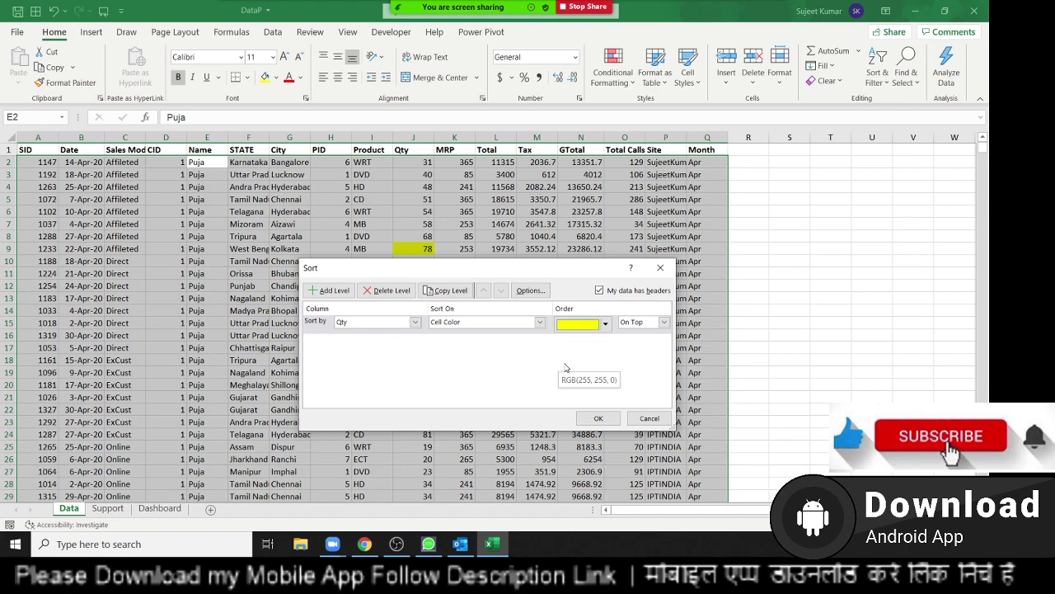
click(599, 418)
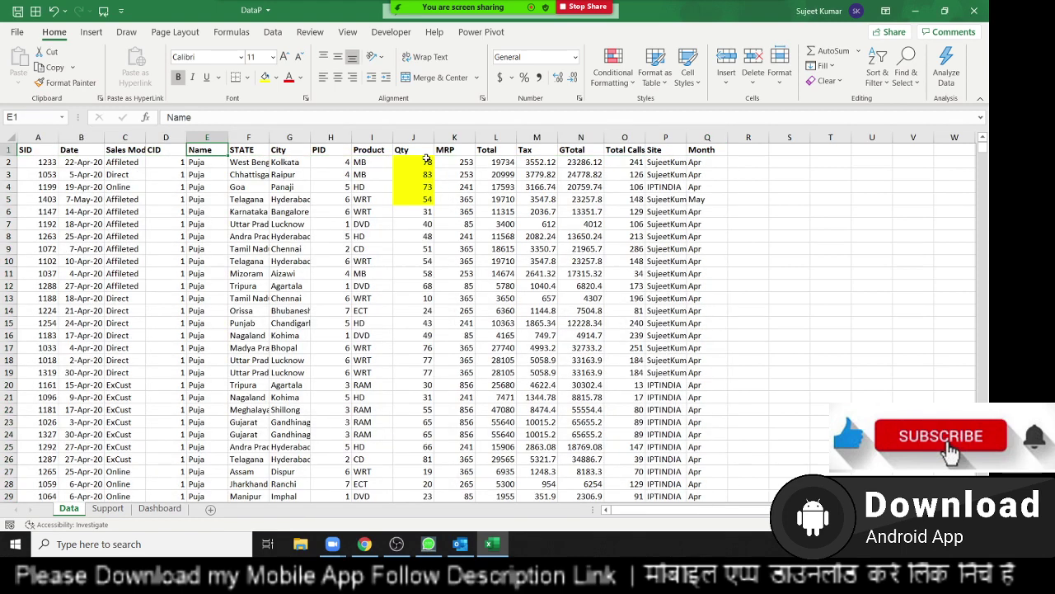
Apply the 3 Arrows (Colored) icon set to the whole MRP column
drag(427, 161, 423, 200)
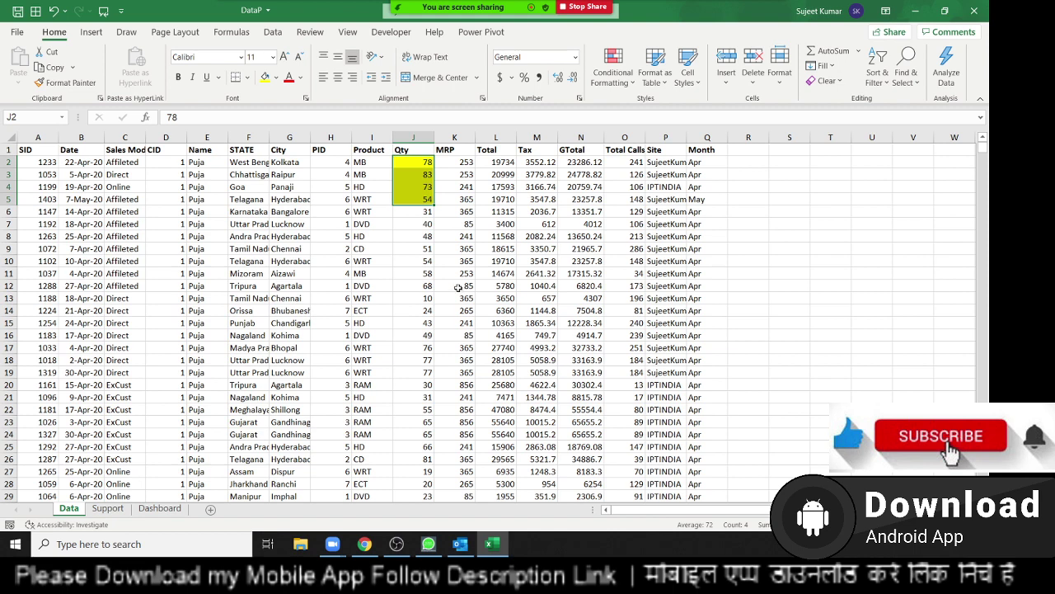
click(455, 137)
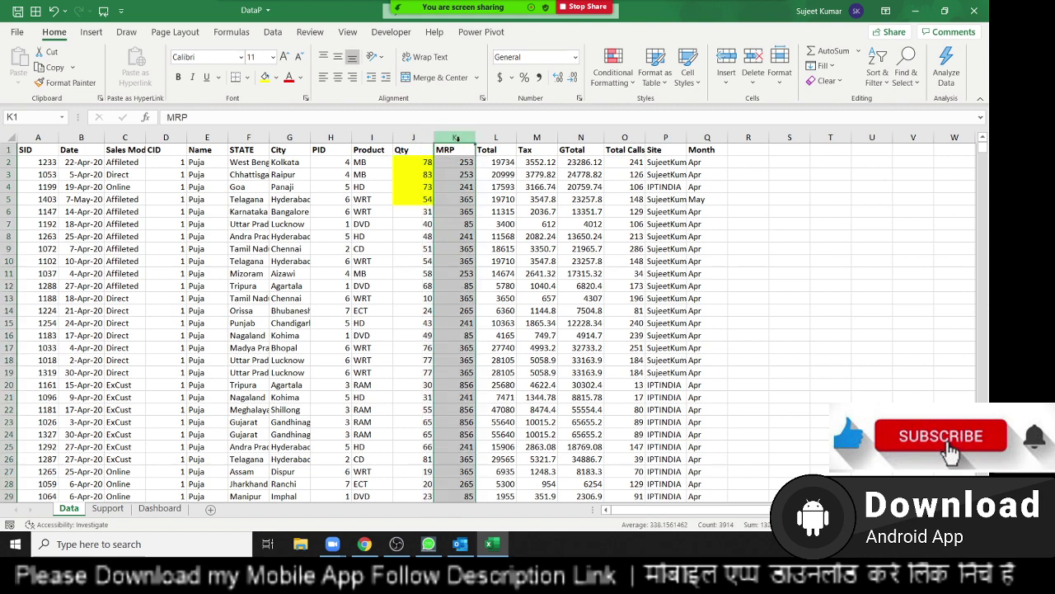
click(627, 82)
mouse_move(652, 232)
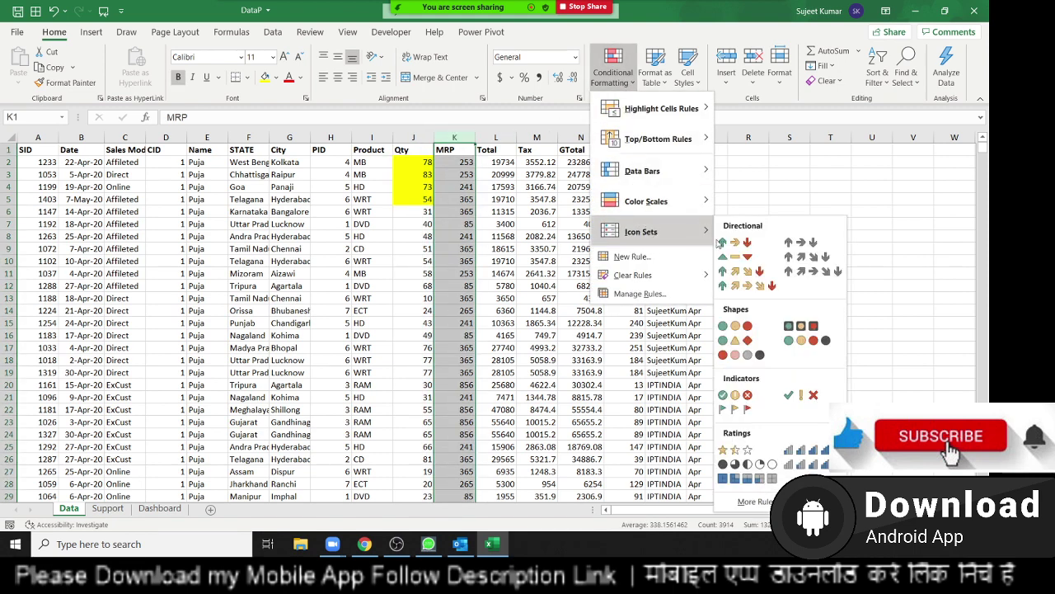
click(747, 243)
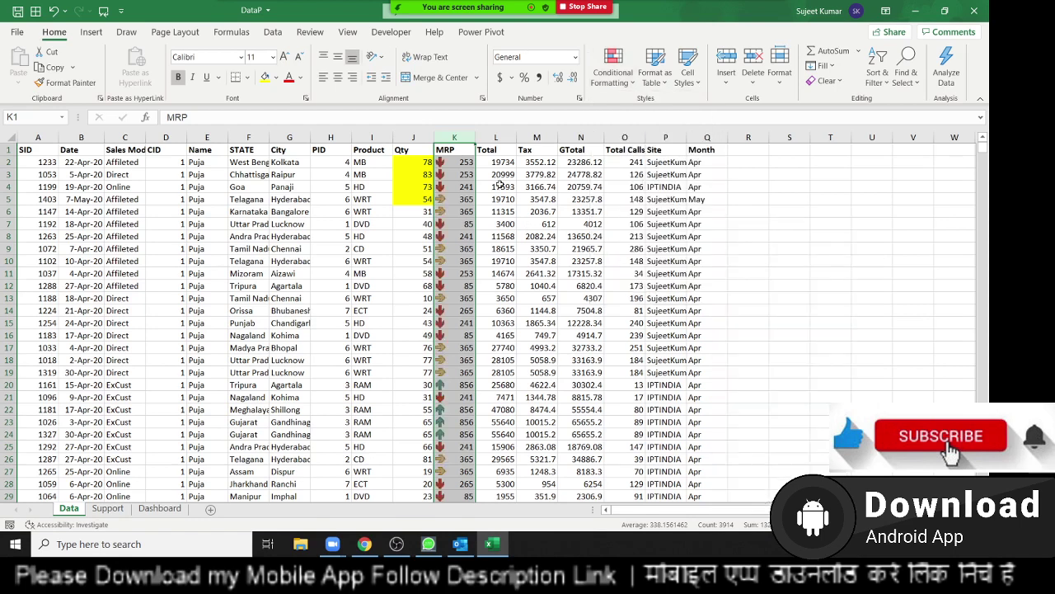
Select the MRP header cell K1 and bring up the Sort & Filter choices
click(460, 162)
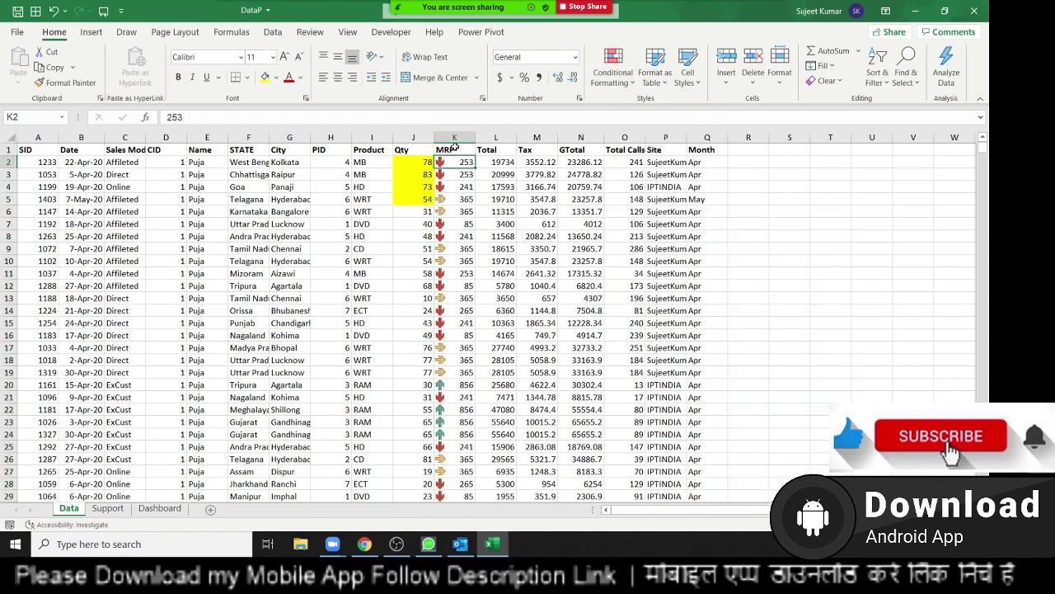
click(455, 149)
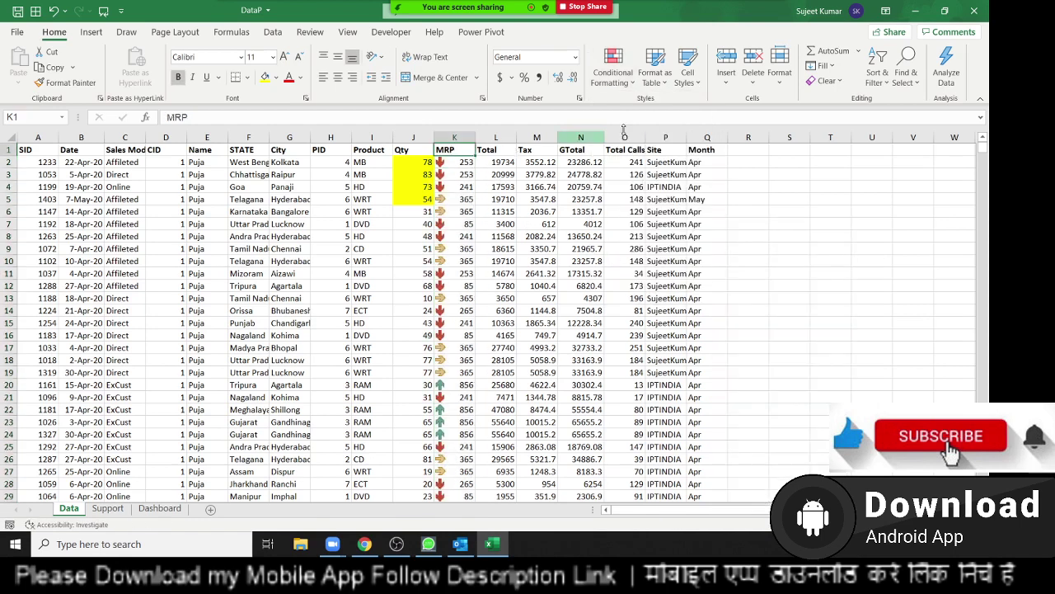
click(893, 74)
click(880, 74)
Sort by MRP on Conditional Formatting Icon, with the yellow sideways arrow on top
click(924, 142)
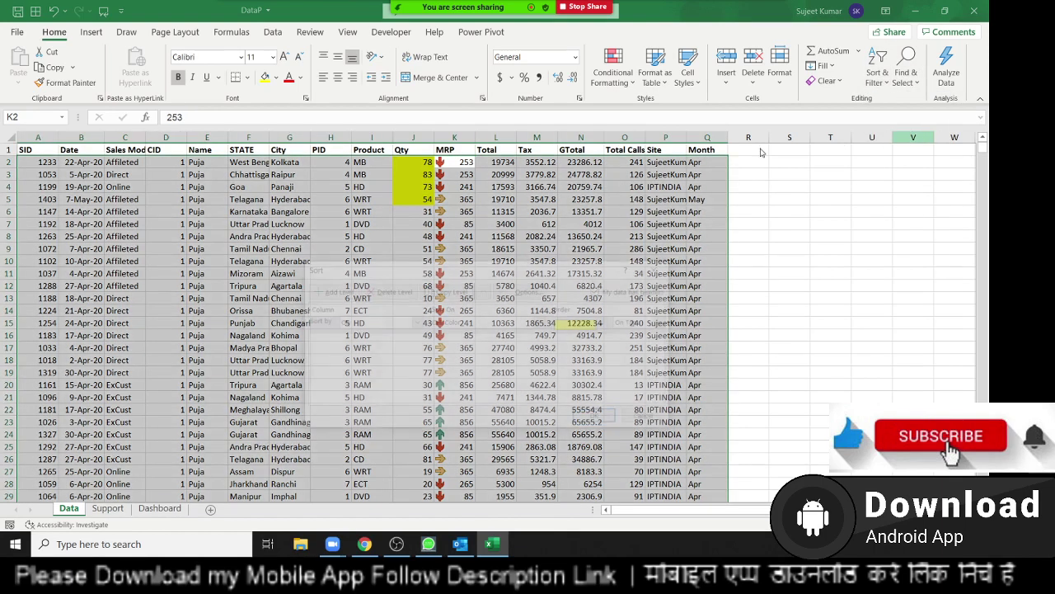
click(384, 324)
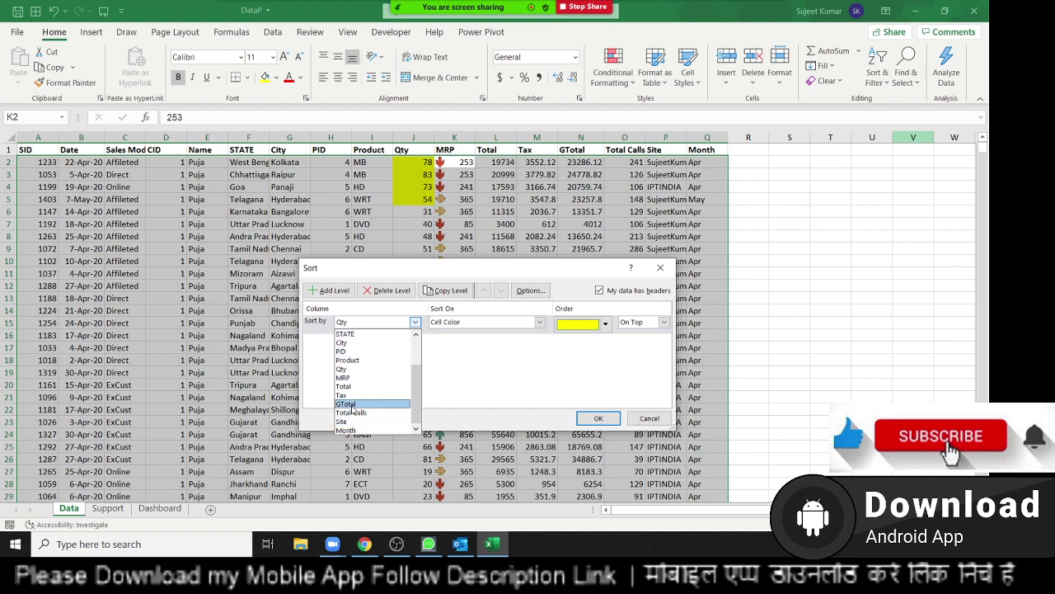
click(352, 381)
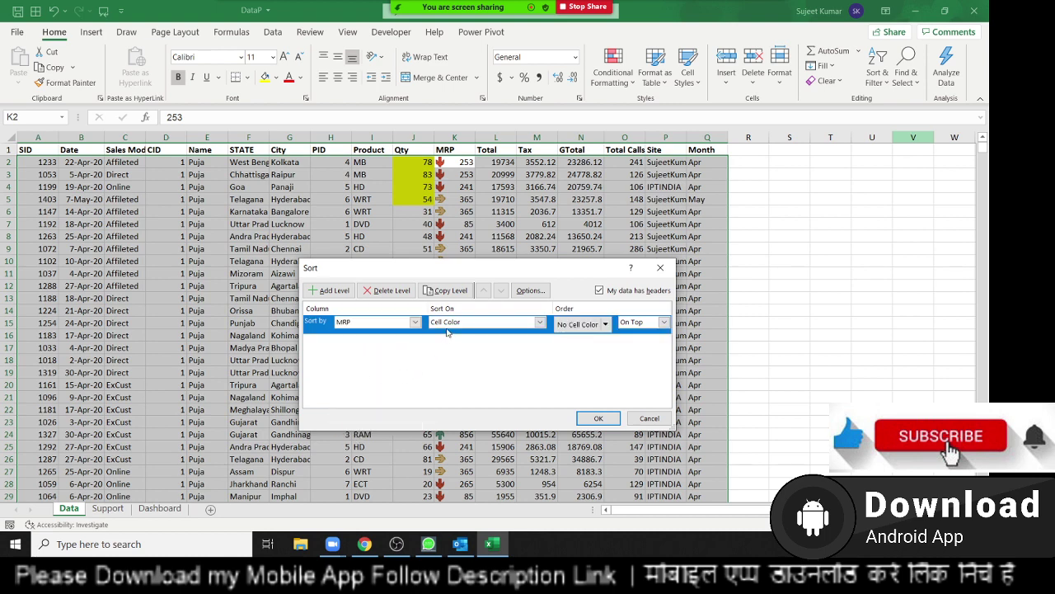
click(447, 326)
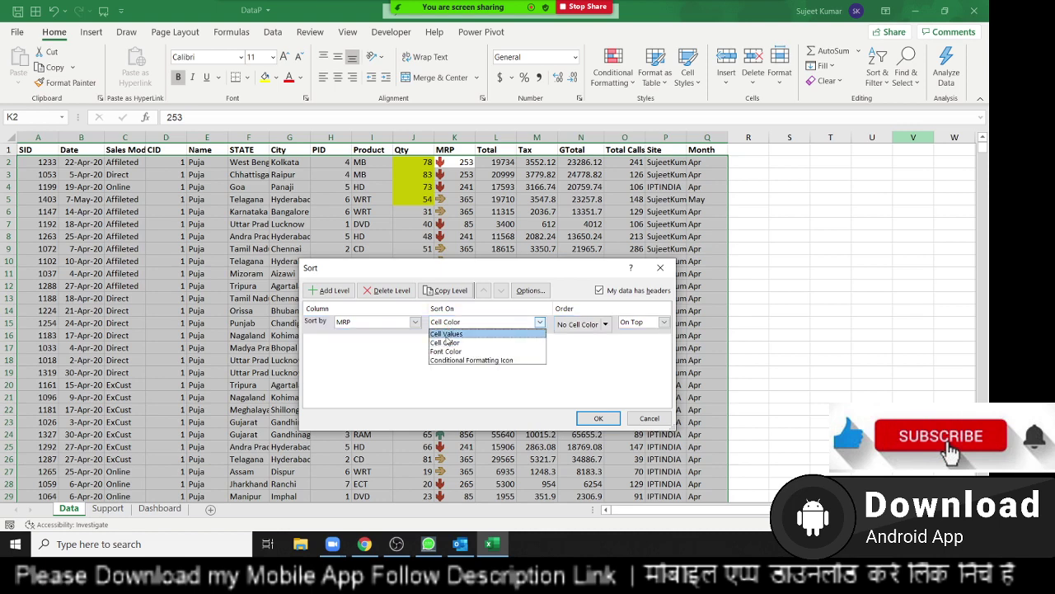
click(448, 333)
click(452, 323)
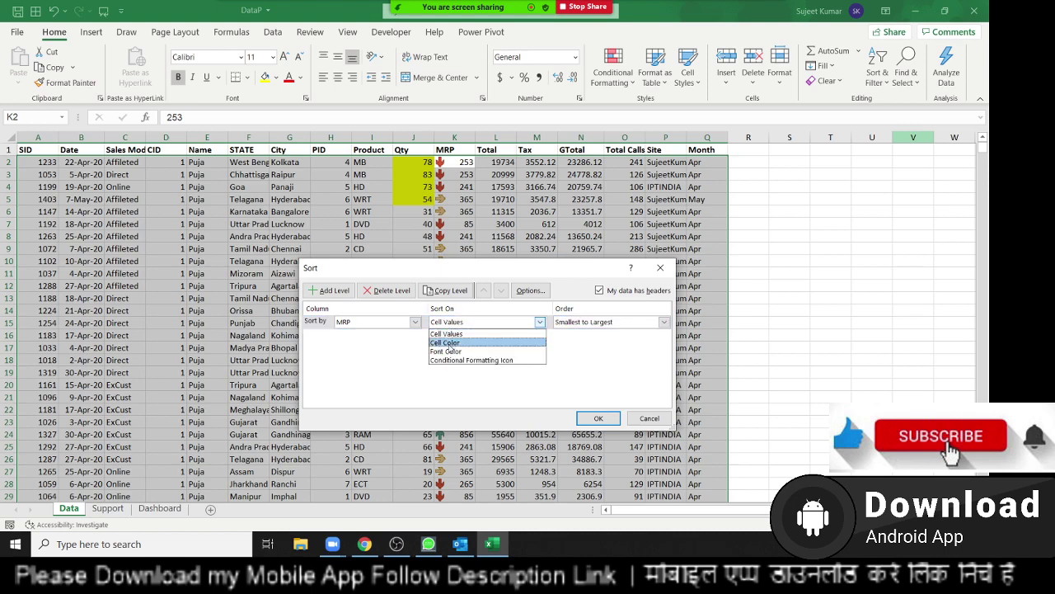
click(460, 361)
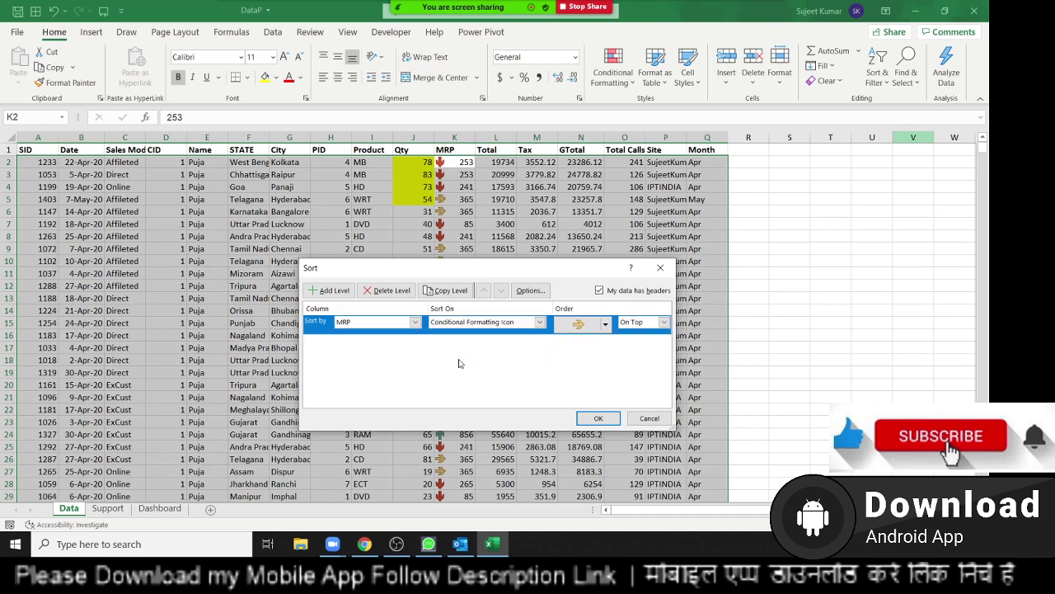
click(605, 323)
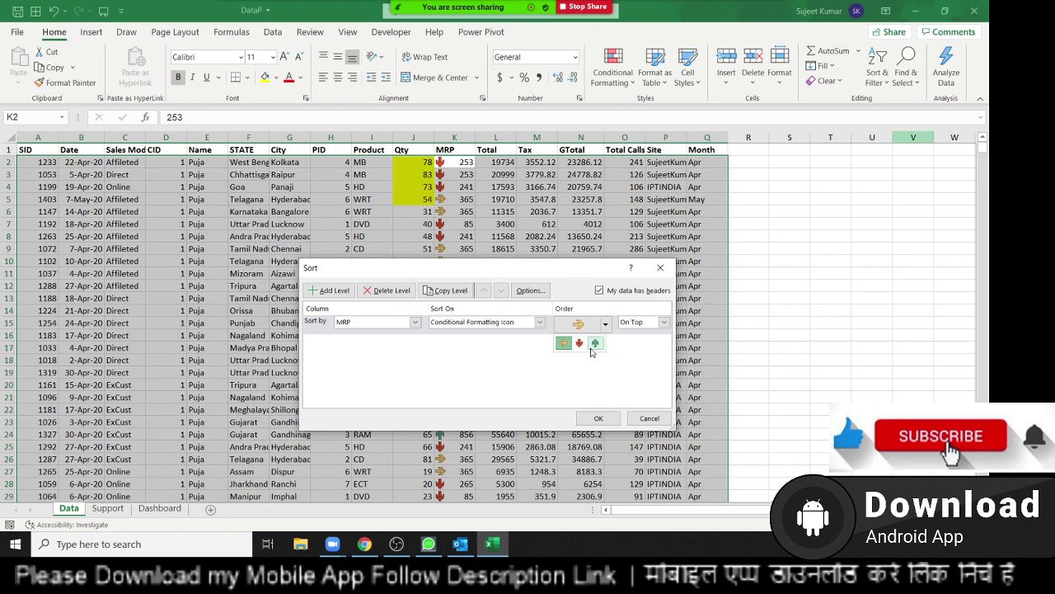
click(584, 388)
Apply the MRP icon sort, then sort the table by Product from A to Z
click(598, 418)
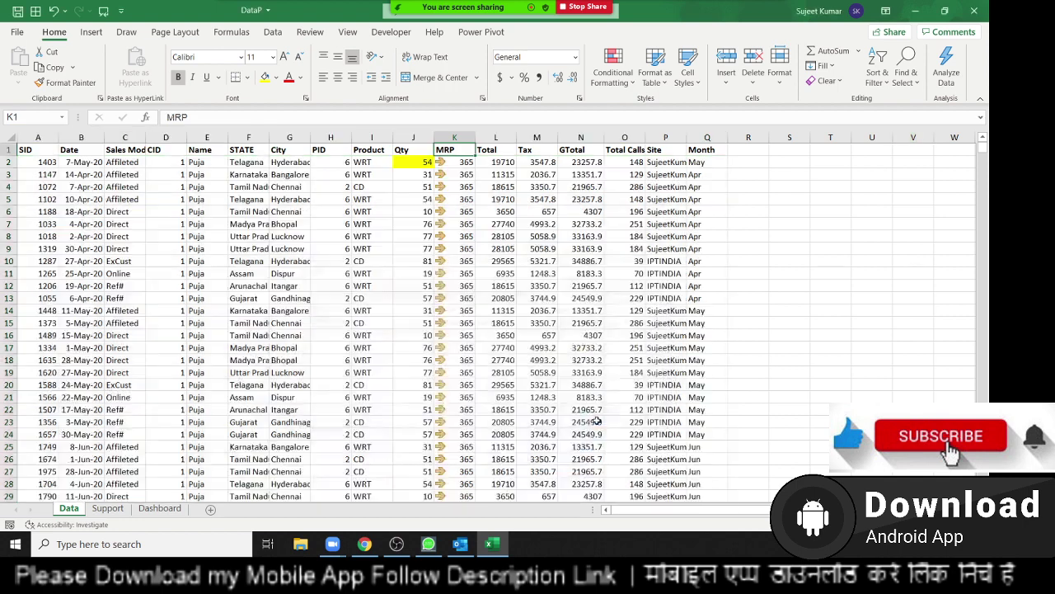
drag(462, 186, 468, 428)
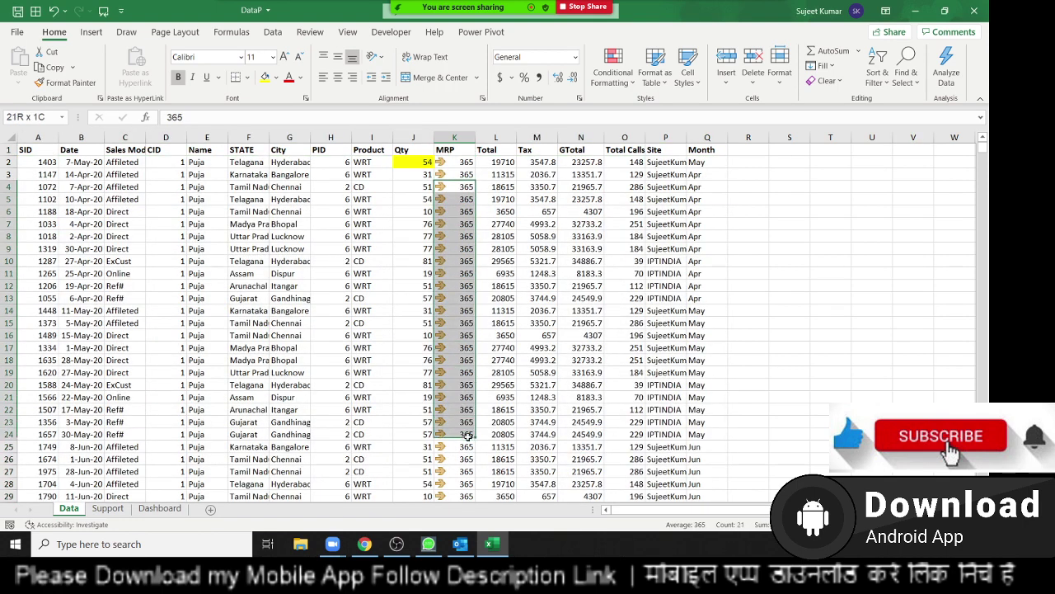
click(451, 249)
mouse_move(368, 150)
mouse_down()
mouse_move(365, 212)
mouse_move(368, 152)
mouse_up()
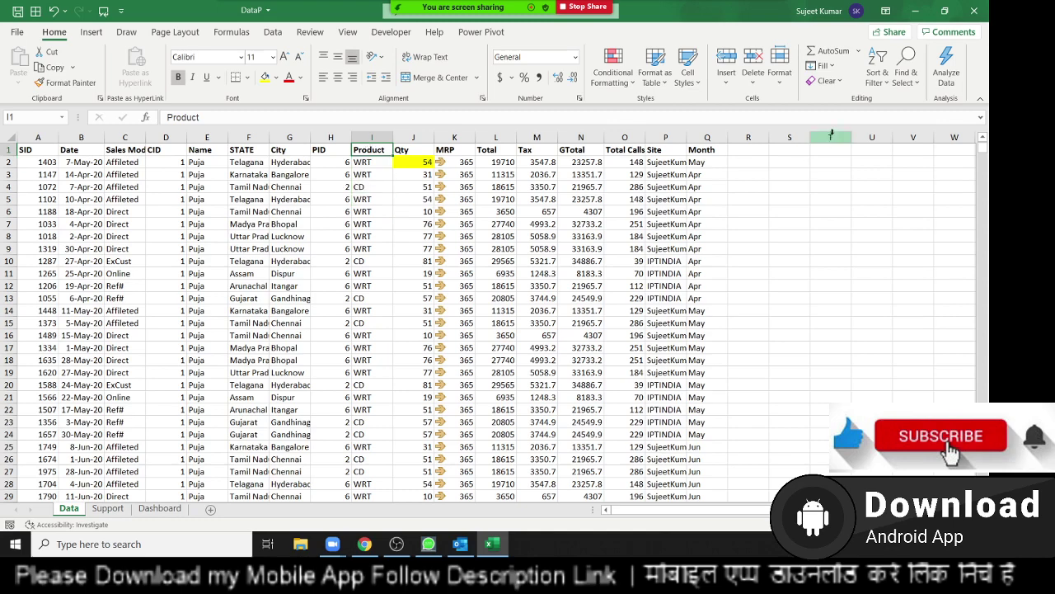
click(874, 78)
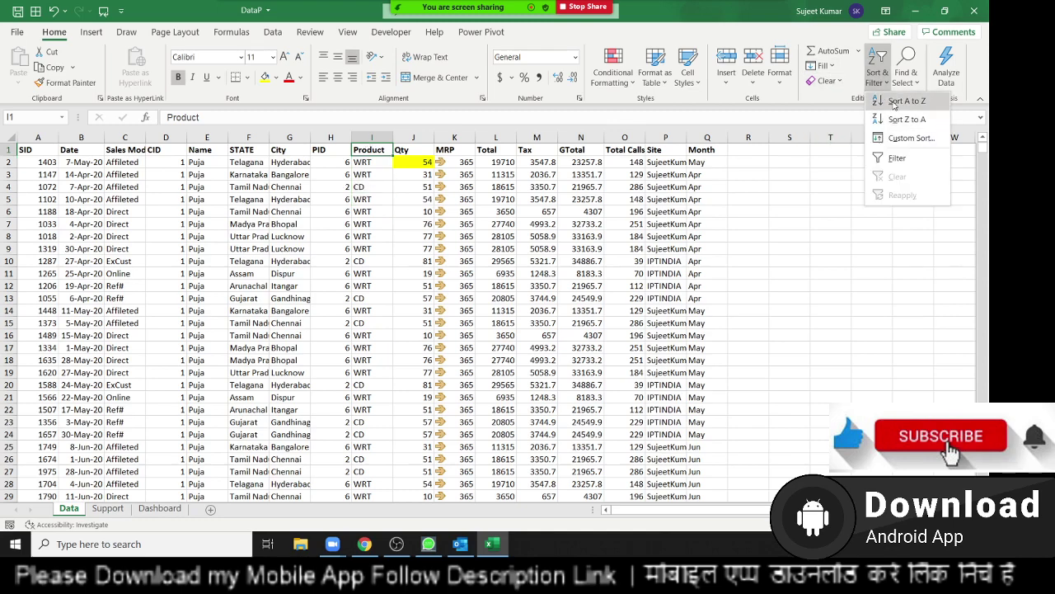
Apply the Product A to Z sort and retype cells I15, I20 and I6 as lowercase cd
click(893, 102)
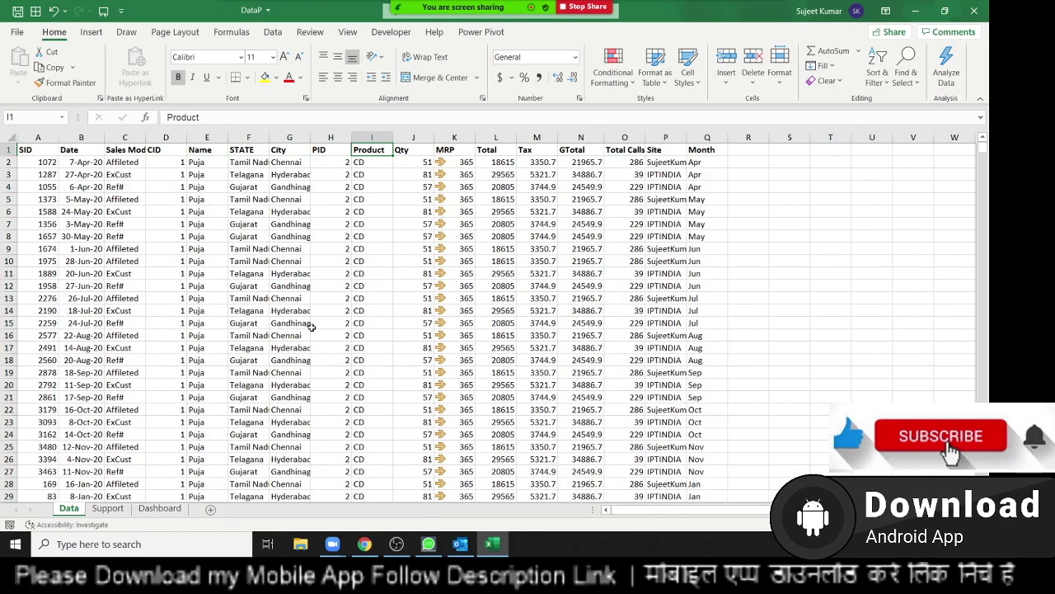
click(364, 323)
text(cd)
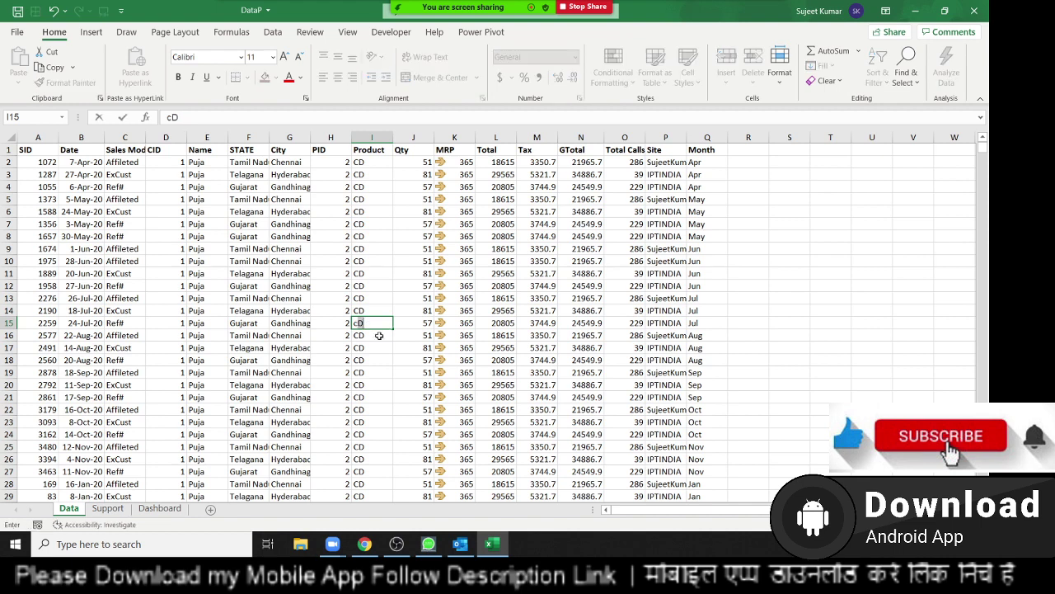
click(390, 388)
text(cd)
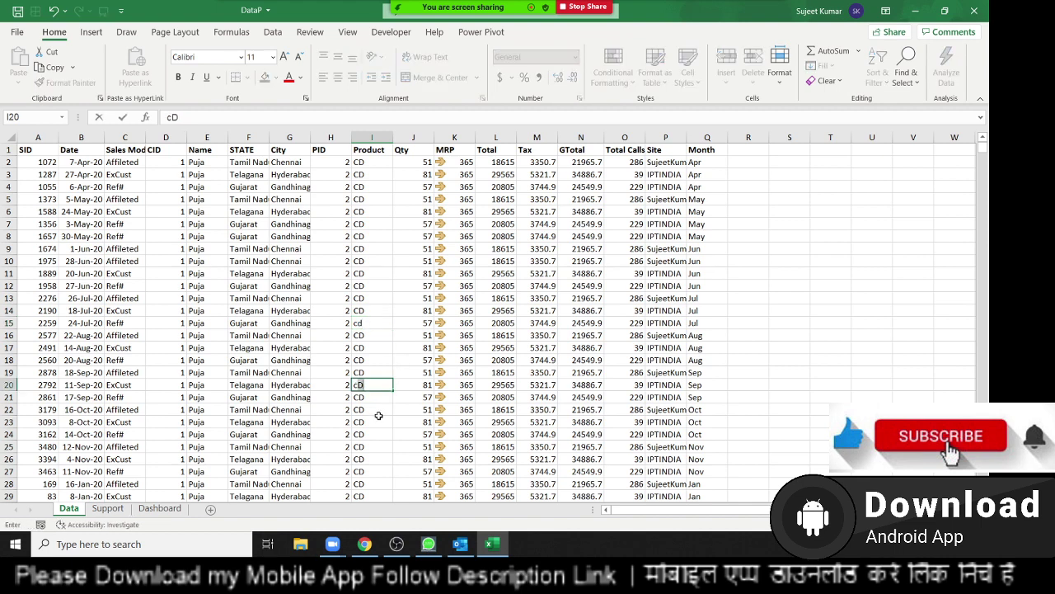
click(373, 434)
click(372, 213)
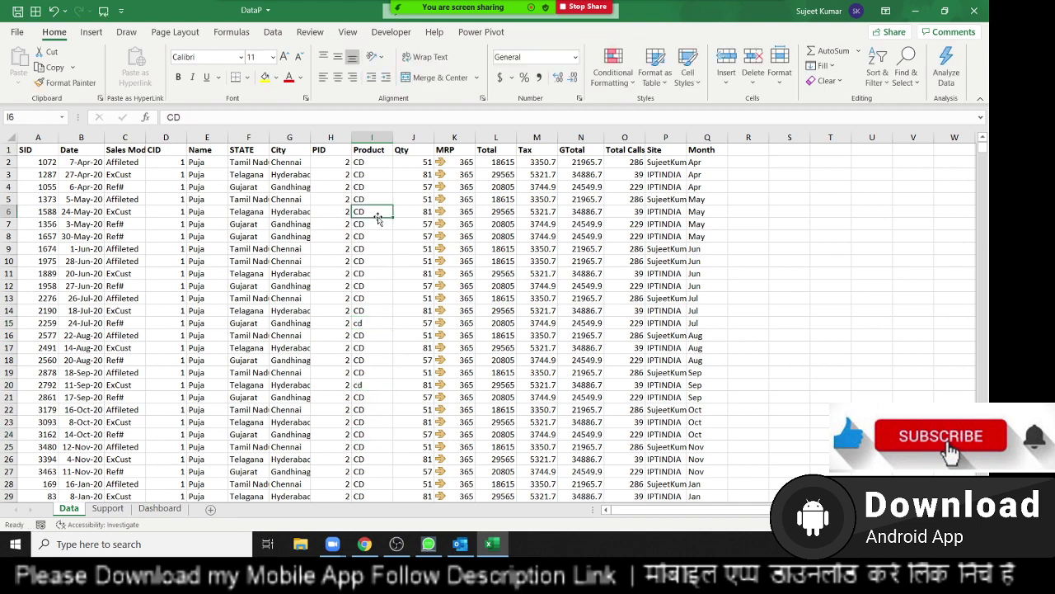
text(cd)
key(Return)
click(362, 150)
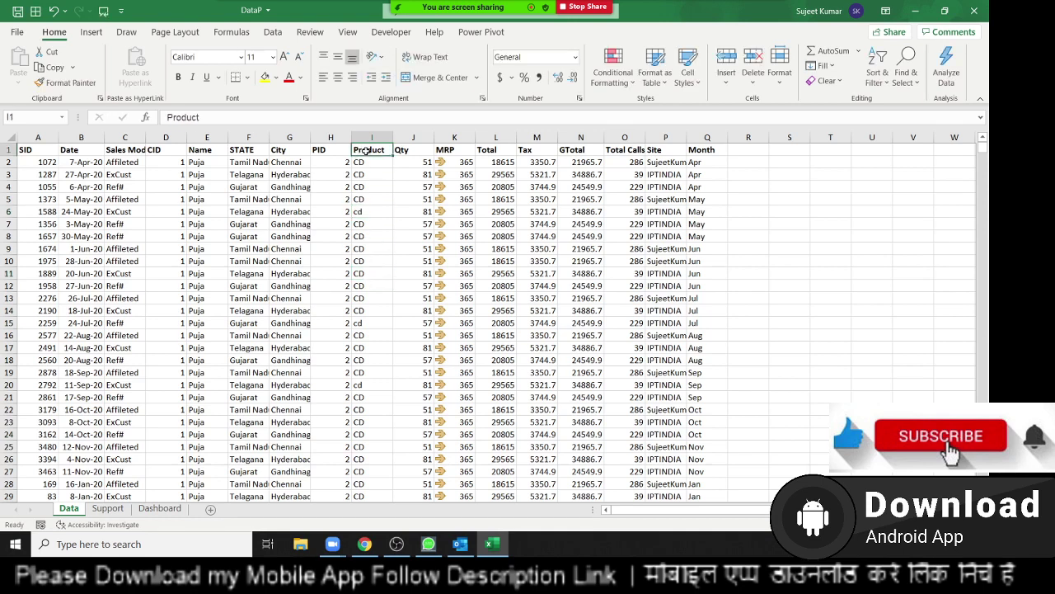
click(878, 71)
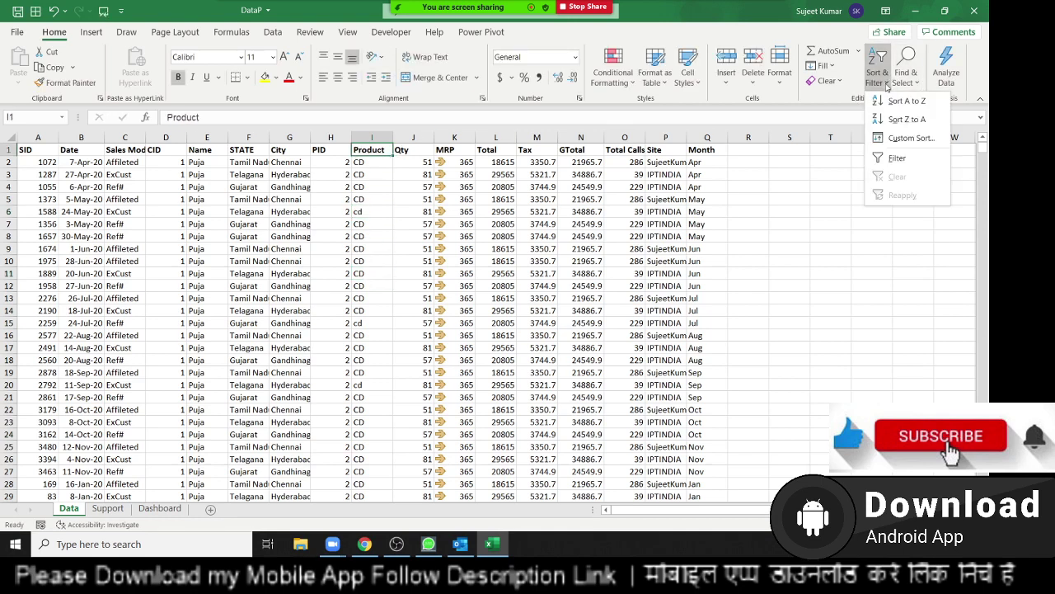
click(894, 108)
Try a custom sort on selected Product cells, then cancel the sort warning
drag(373, 200, 373, 235)
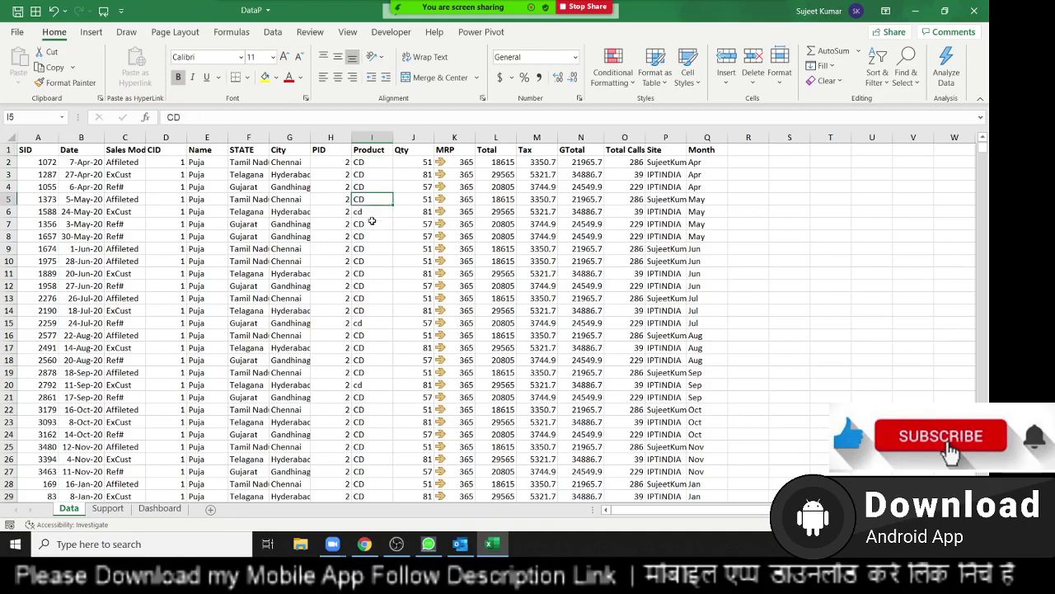
drag(364, 324, 368, 396)
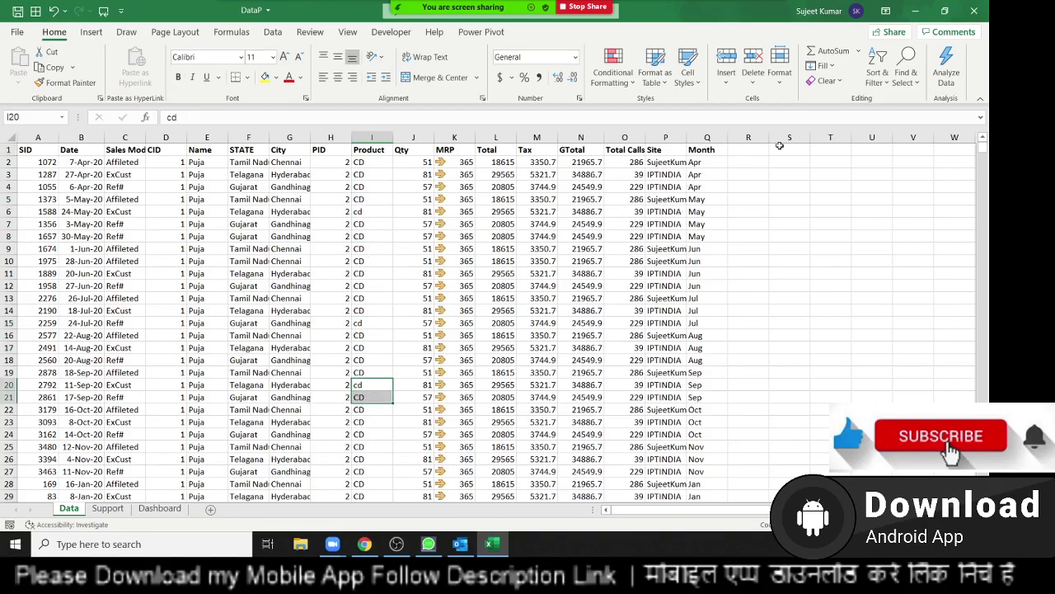
click(879, 74)
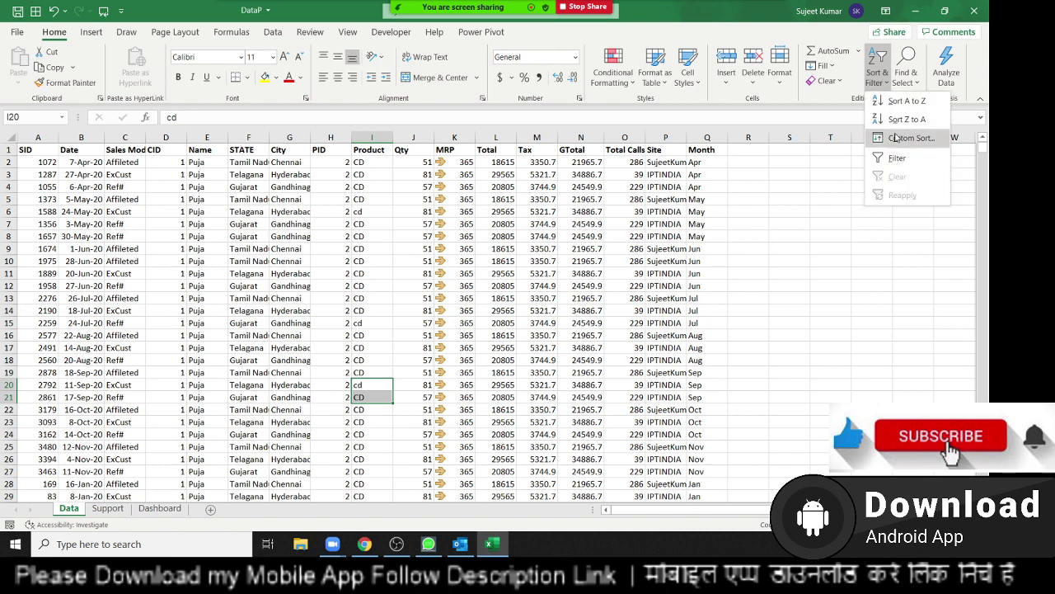
click(896, 138)
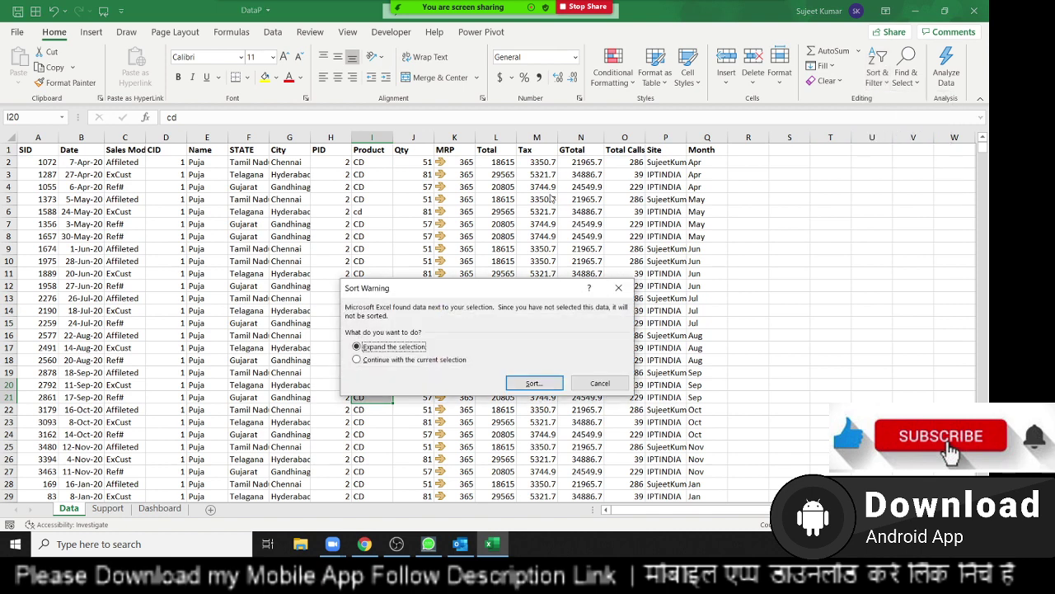
click(618, 288)
Sort the whole table by Product A to Z with Case sensitive enabled
click(290, 211)
click(877, 76)
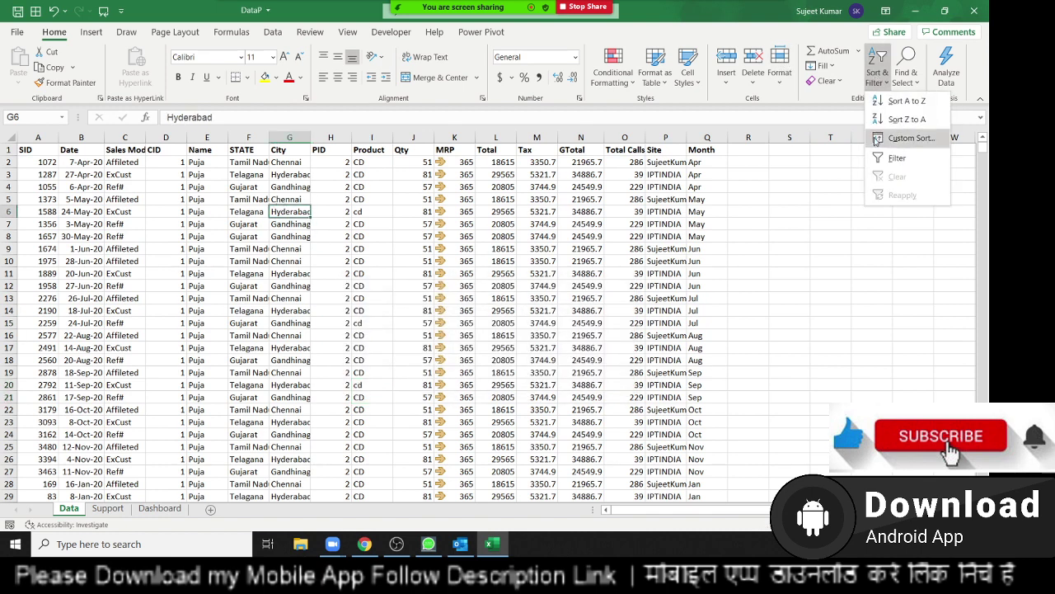
click(894, 138)
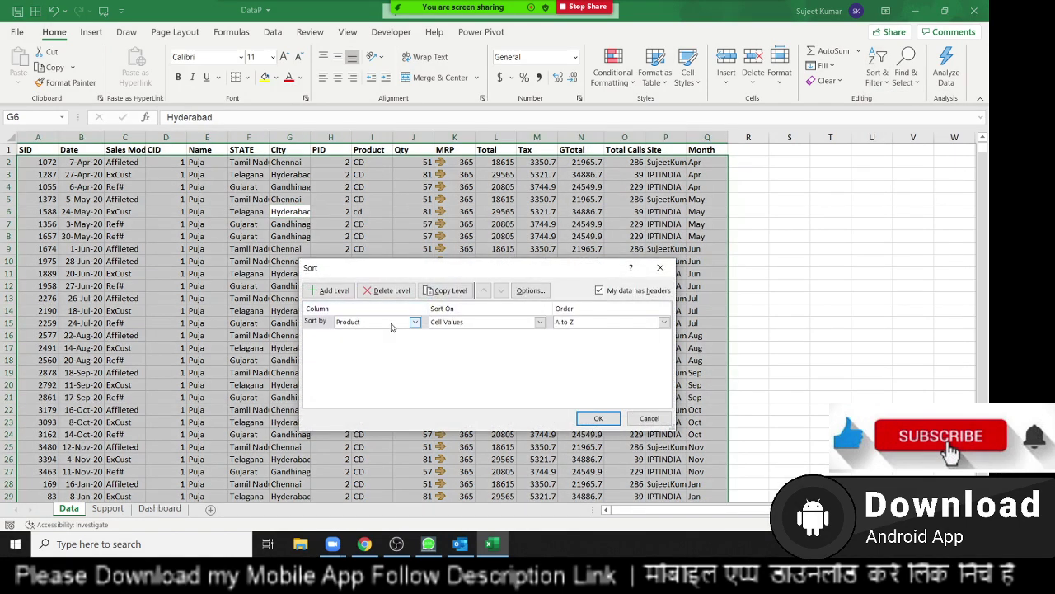
click(532, 291)
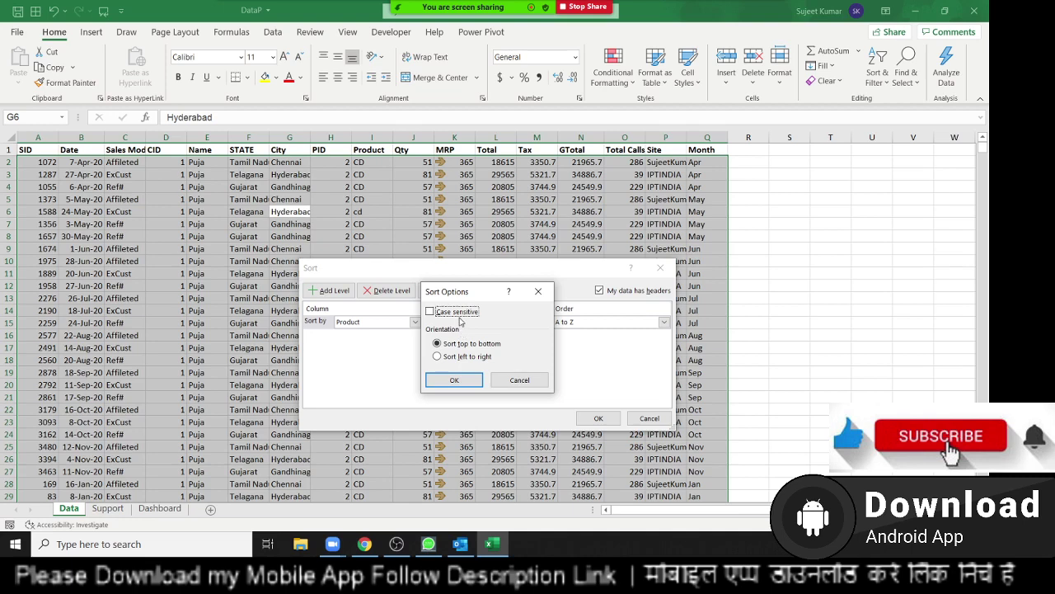
click(458, 381)
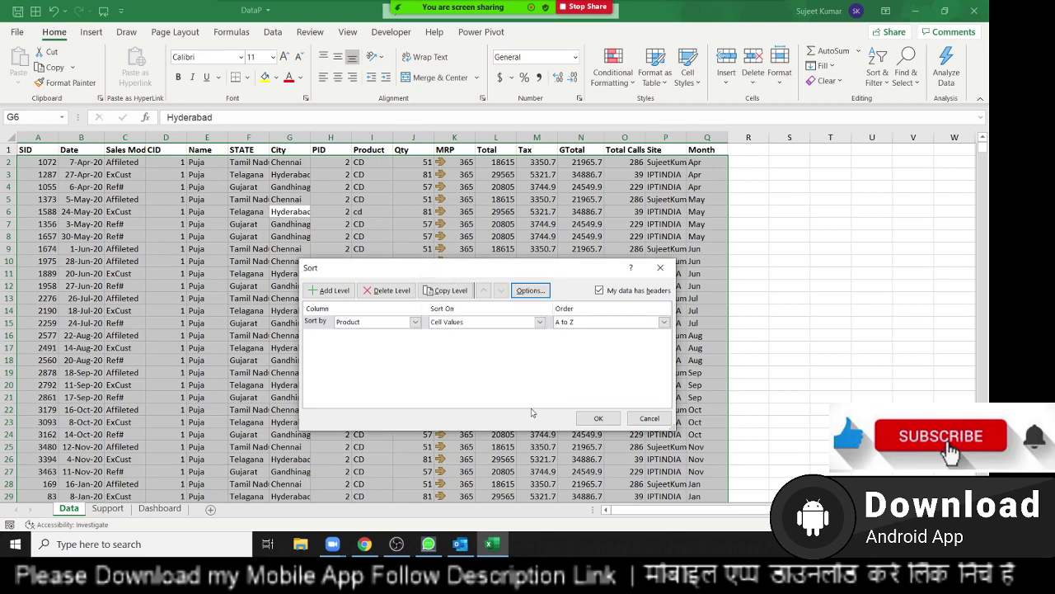
click(595, 418)
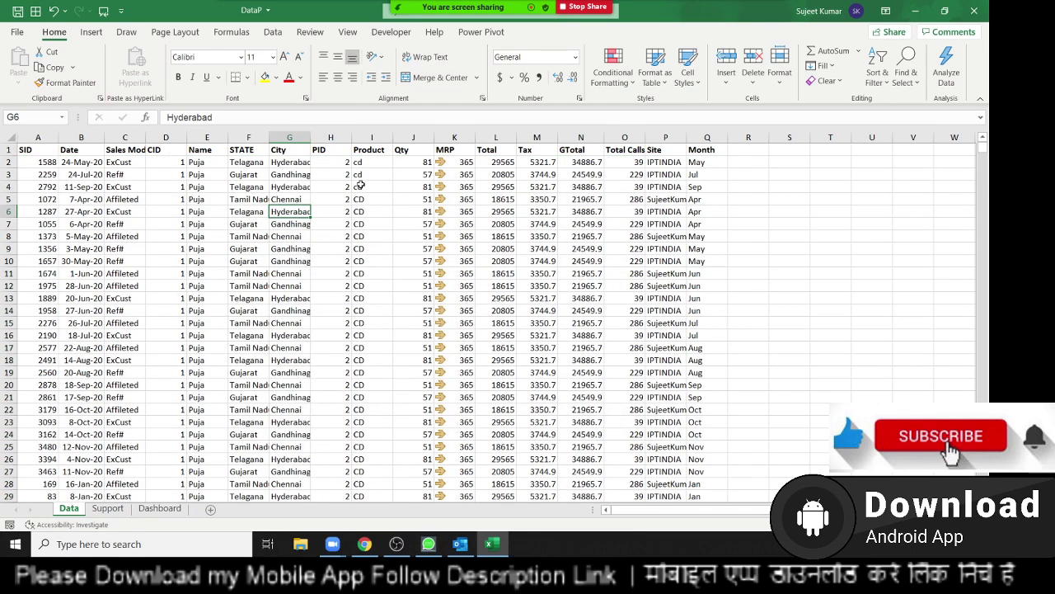
drag(368, 161, 378, 273)
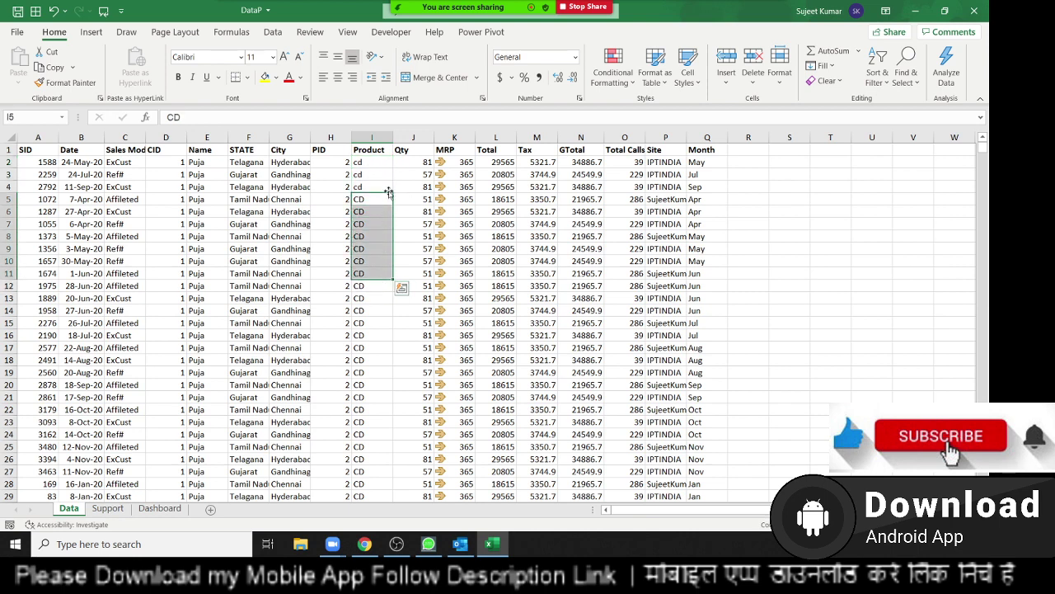
Open Custom Sort and turn off My data has headers, leaving Column I as sort key
click(439, 188)
click(351, 224)
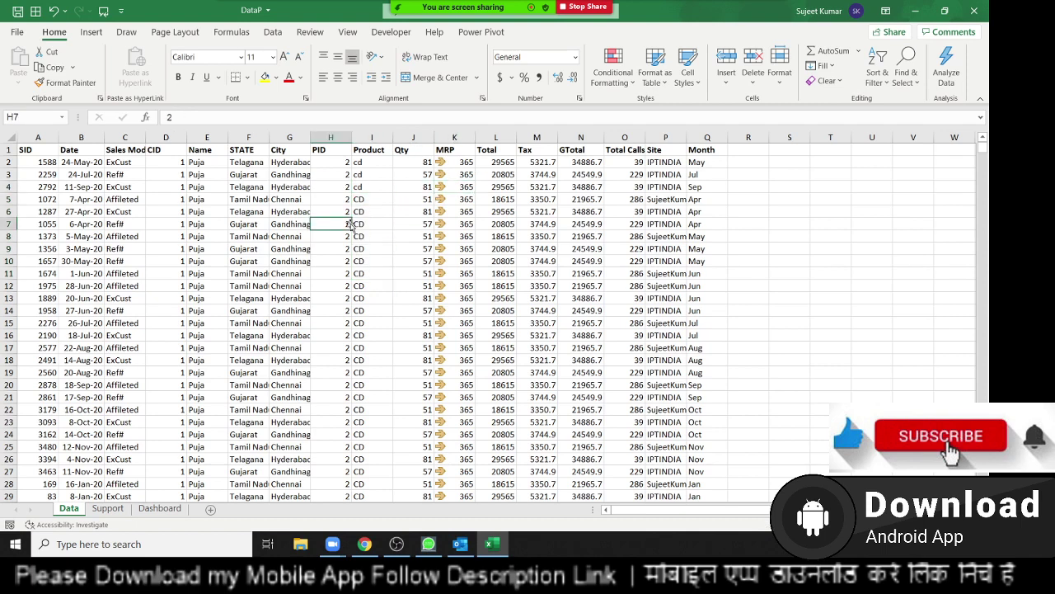
click(322, 199)
click(878, 78)
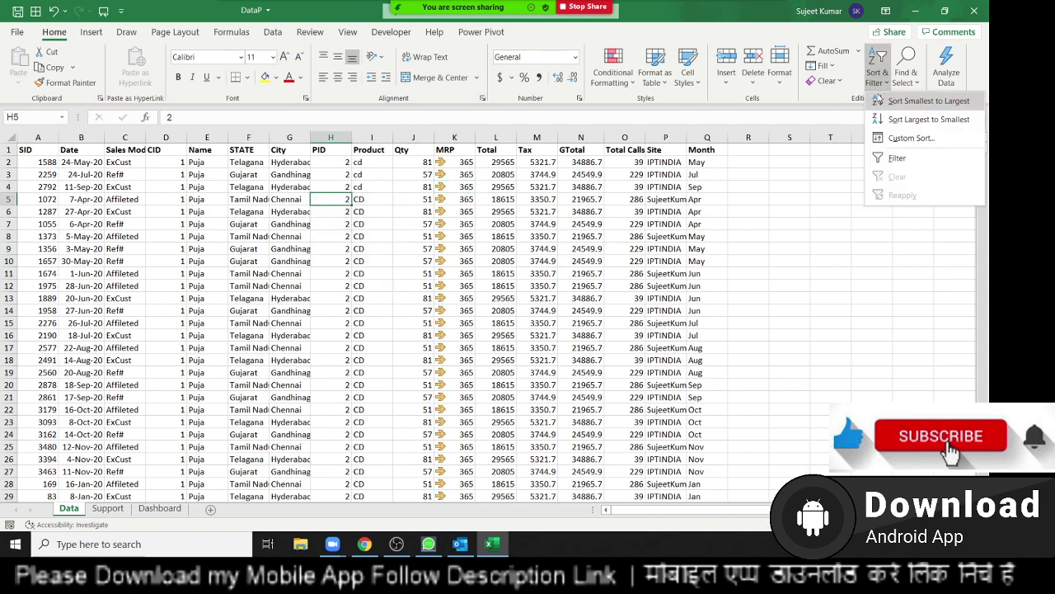
click(911, 137)
click(396, 323)
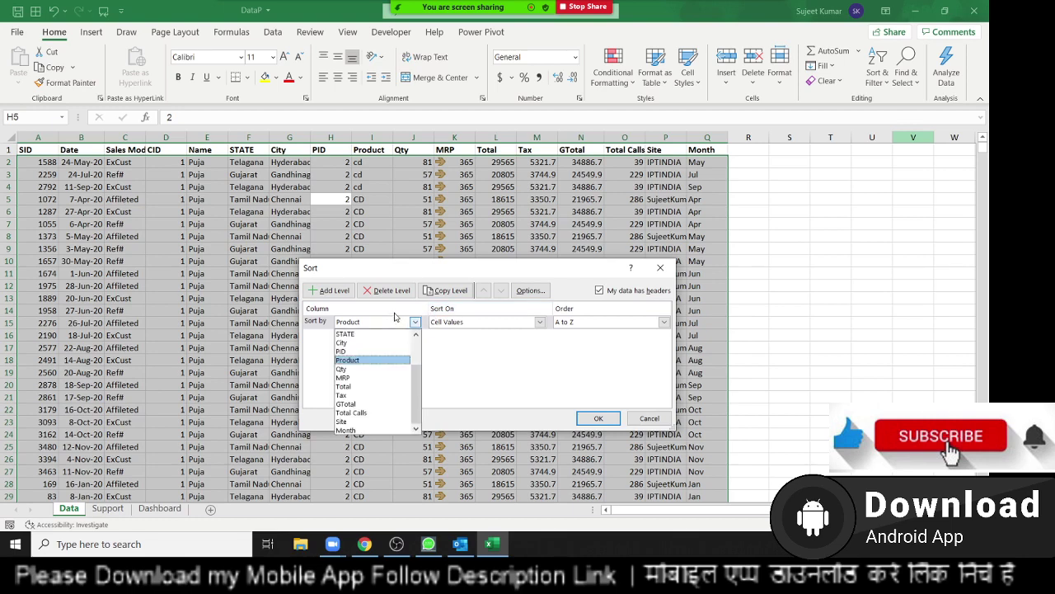
click(527, 379)
click(599, 291)
click(406, 326)
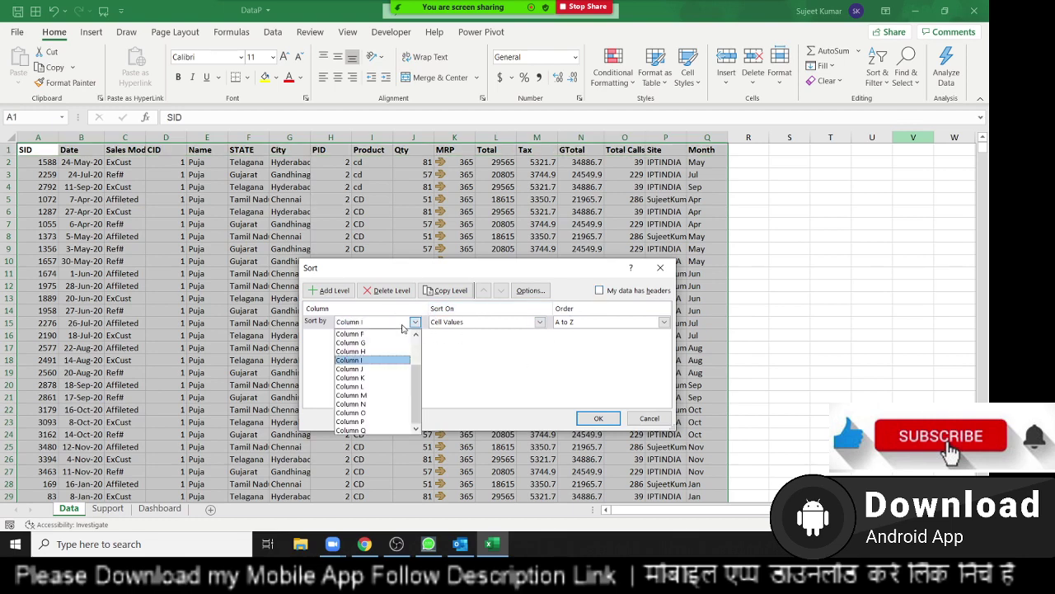
scroll(372, 412, up, 2)
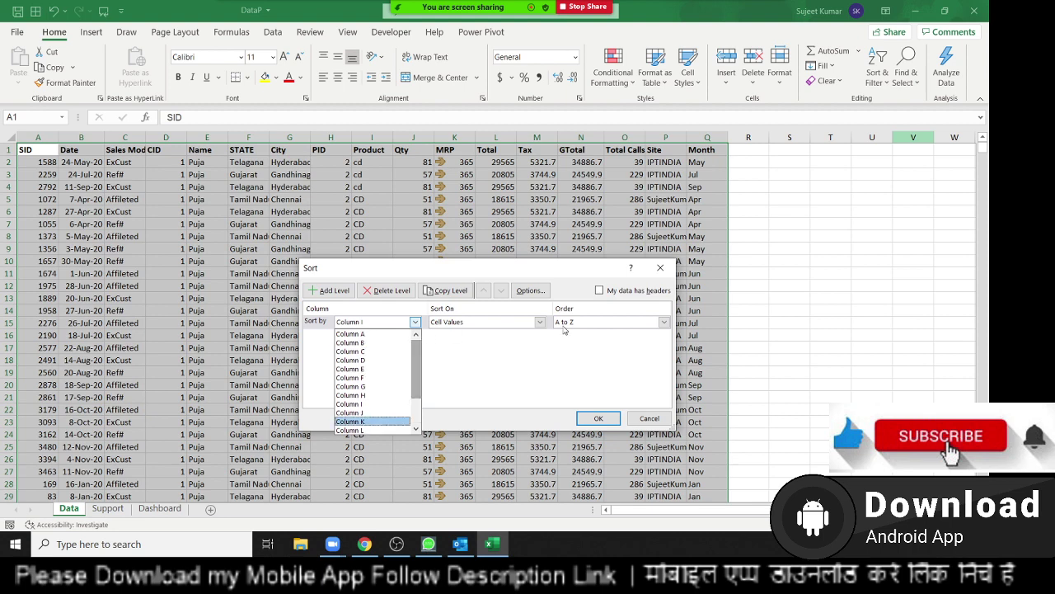
click(630, 296)
Turn My data has headers back on and apply the Product A to Z sort
click(613, 293)
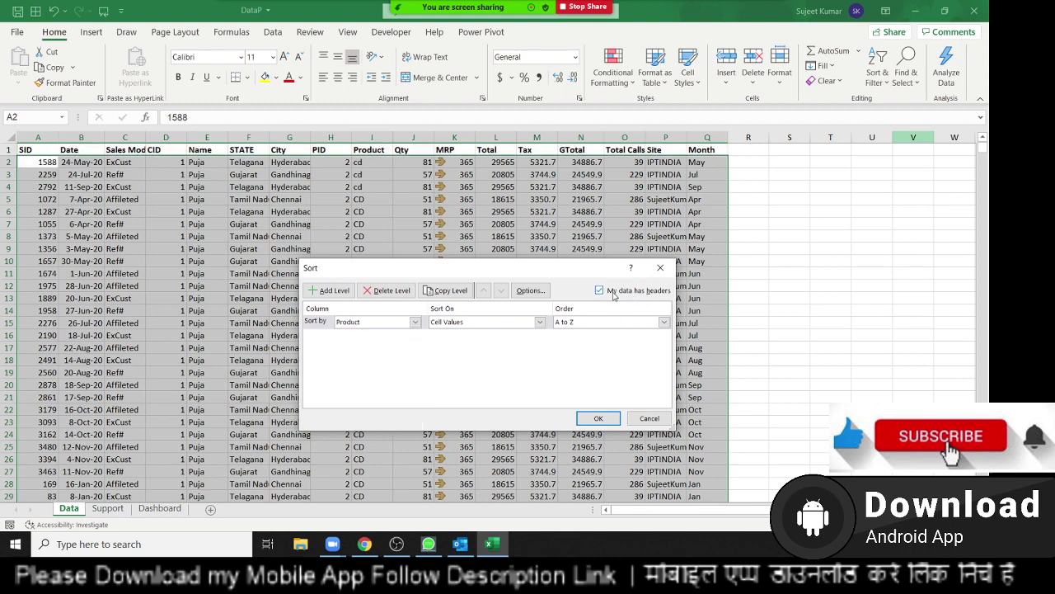
click(415, 323)
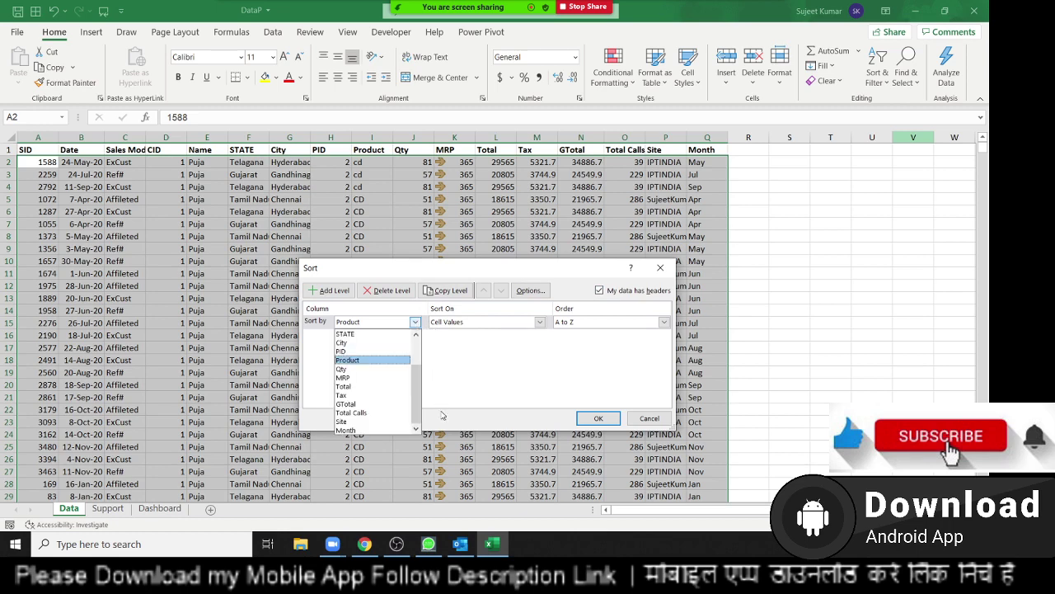
click(508, 363)
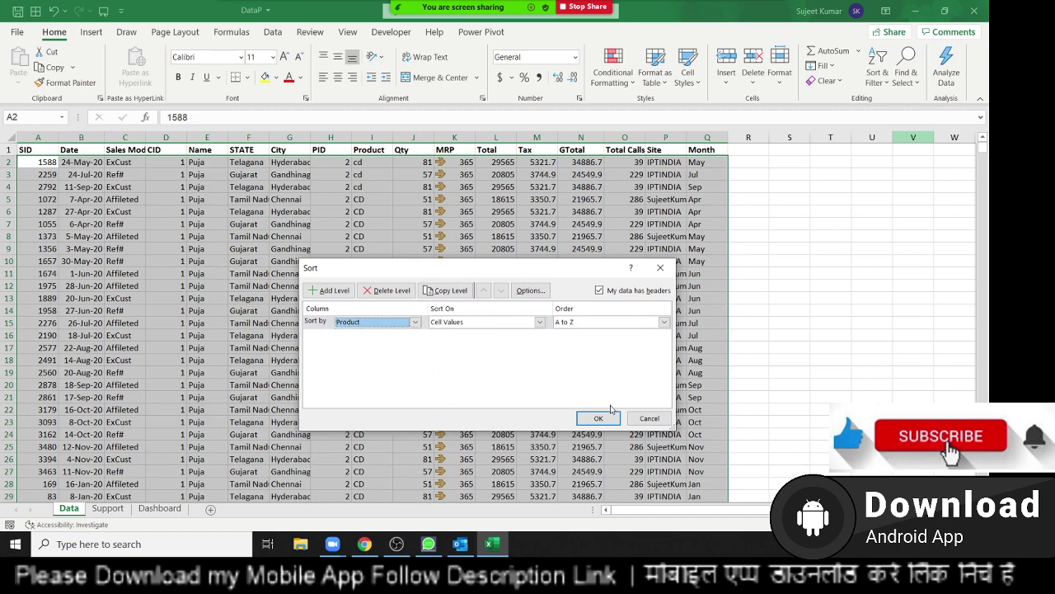
drag(567, 269, 482, 232)
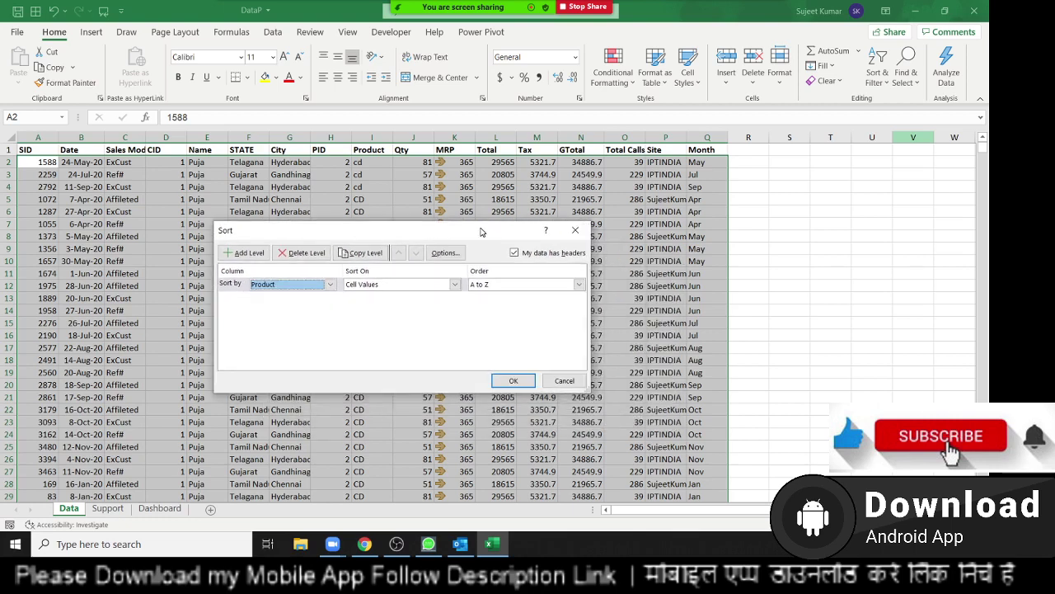
click(514, 383)
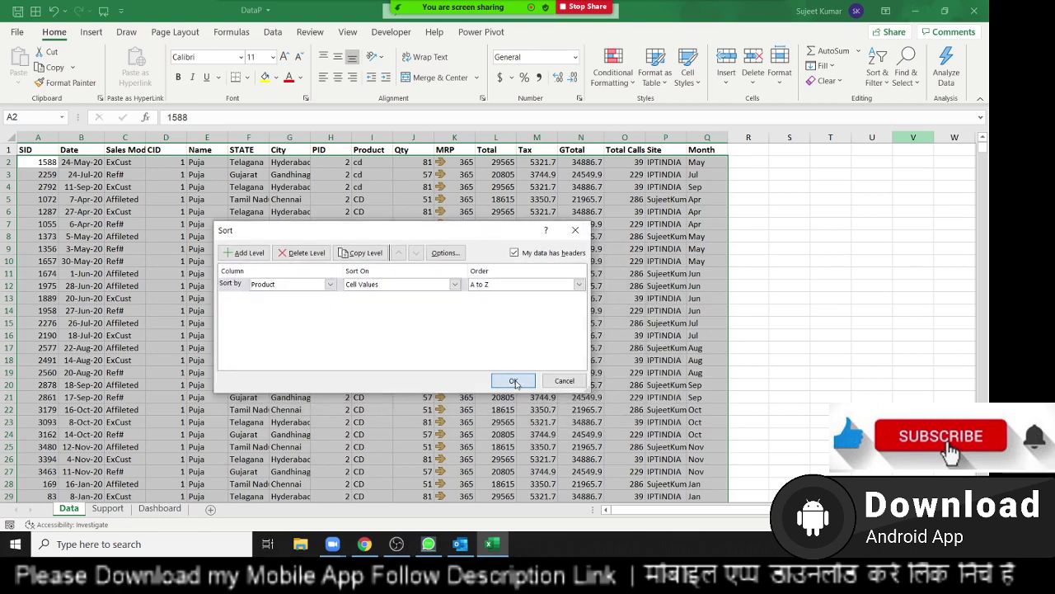
click(515, 381)
click(581, 260)
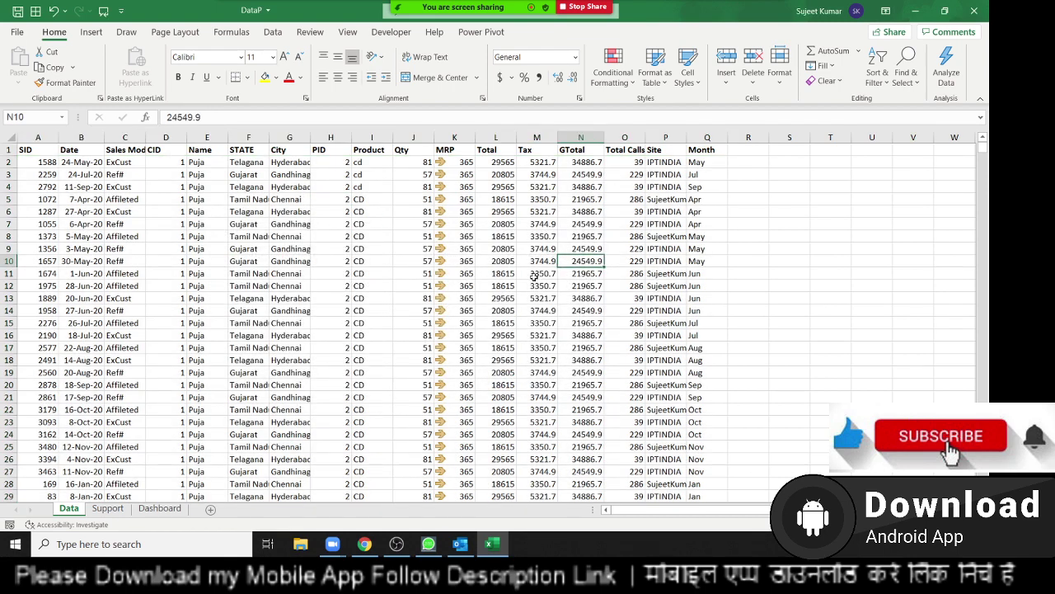
click(445, 199)
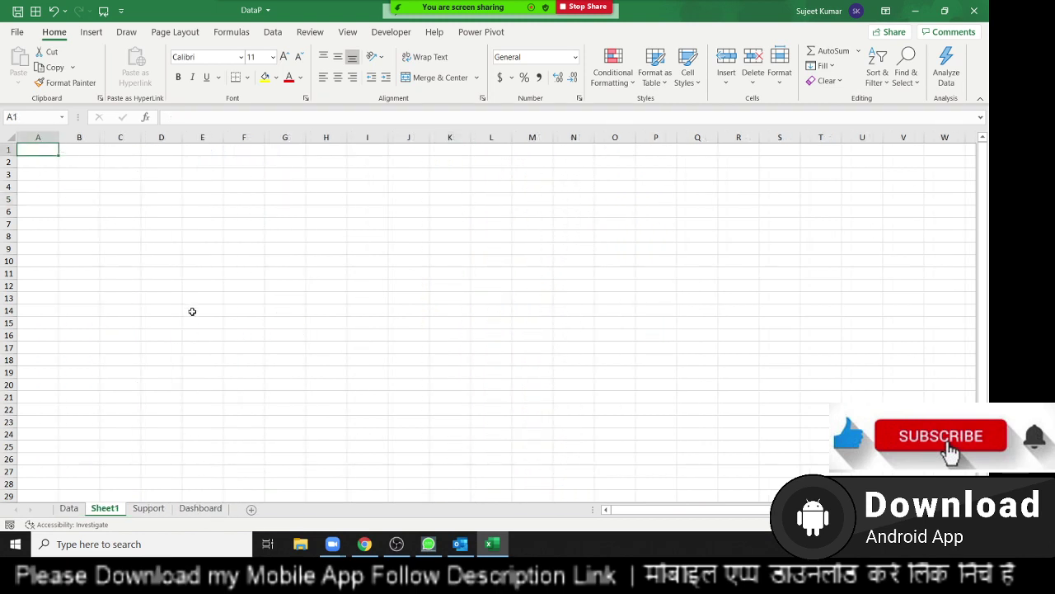
Label A1 'Month' and A2 'Sales', then fill months JAN to Jun across B1:G1
text(Month)
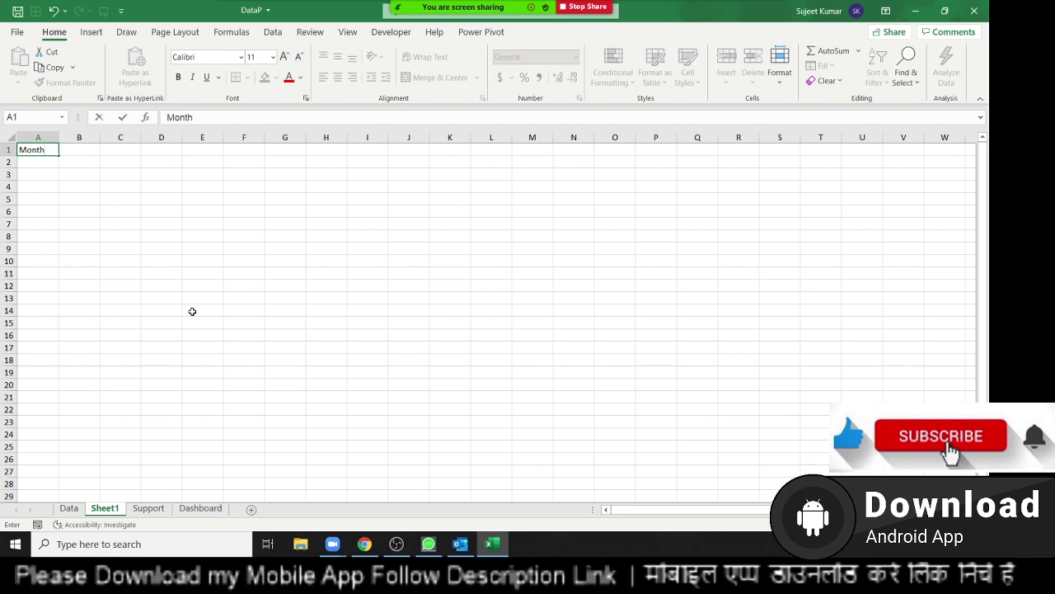
key(Return)
text(J)
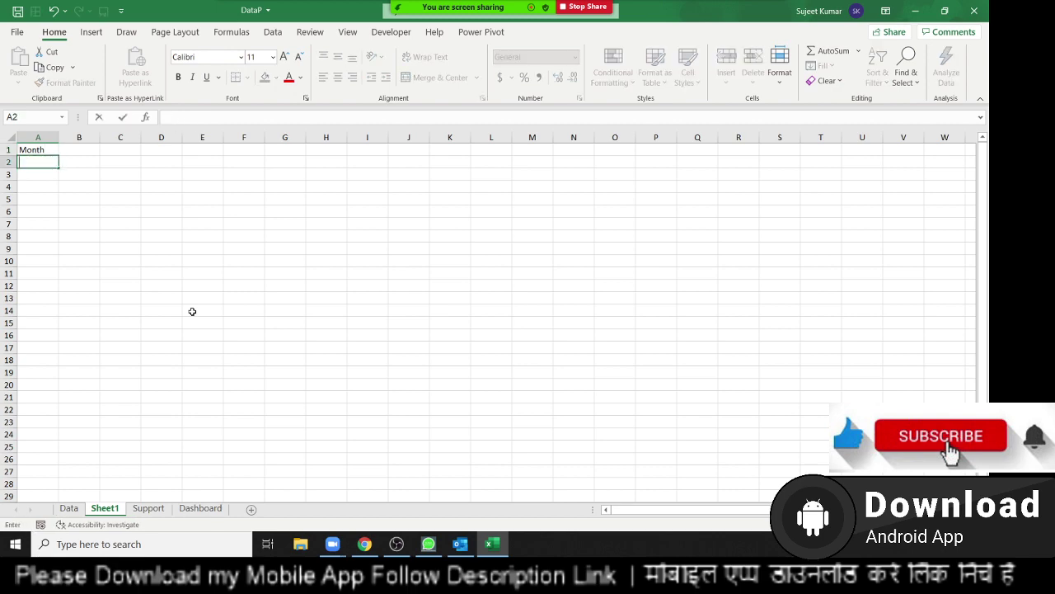
text(ales)
key(ctrl+Return)
key(Up)
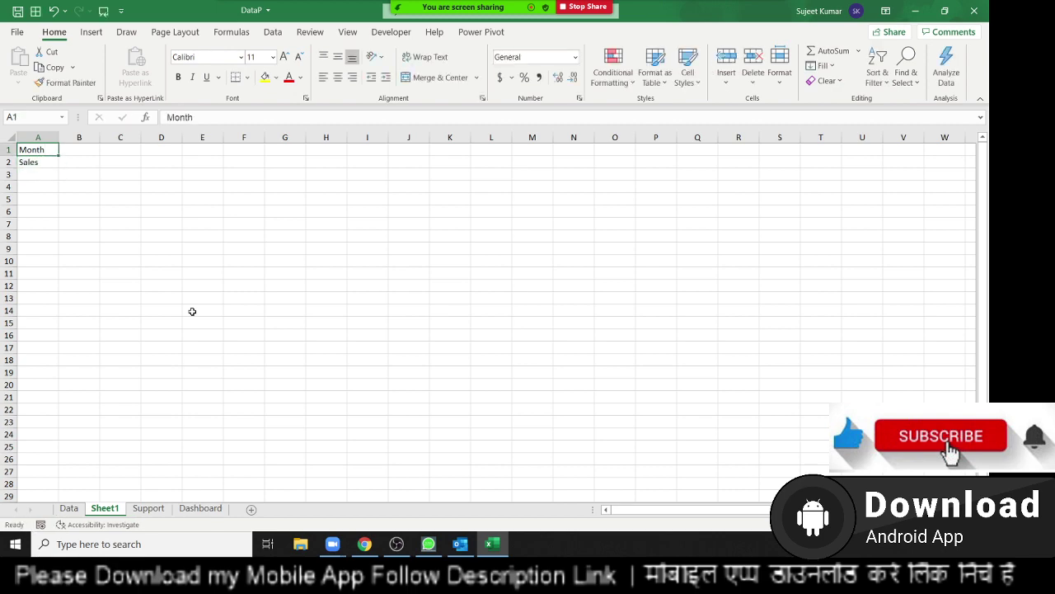
key(Right)
text(JAN)
key(Return)
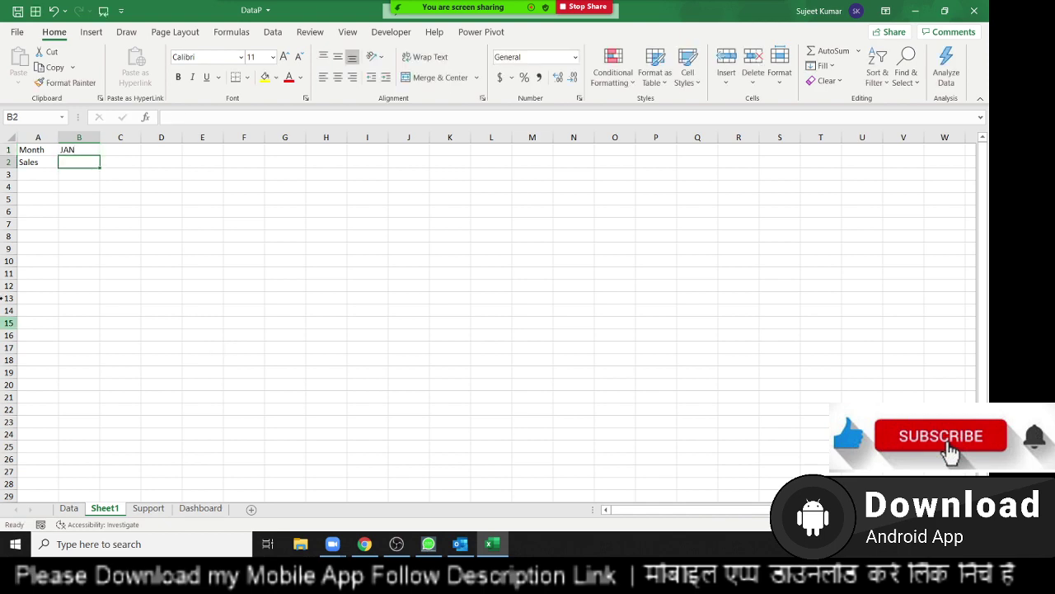
click(90, 151)
drag(101, 155, 305, 156)
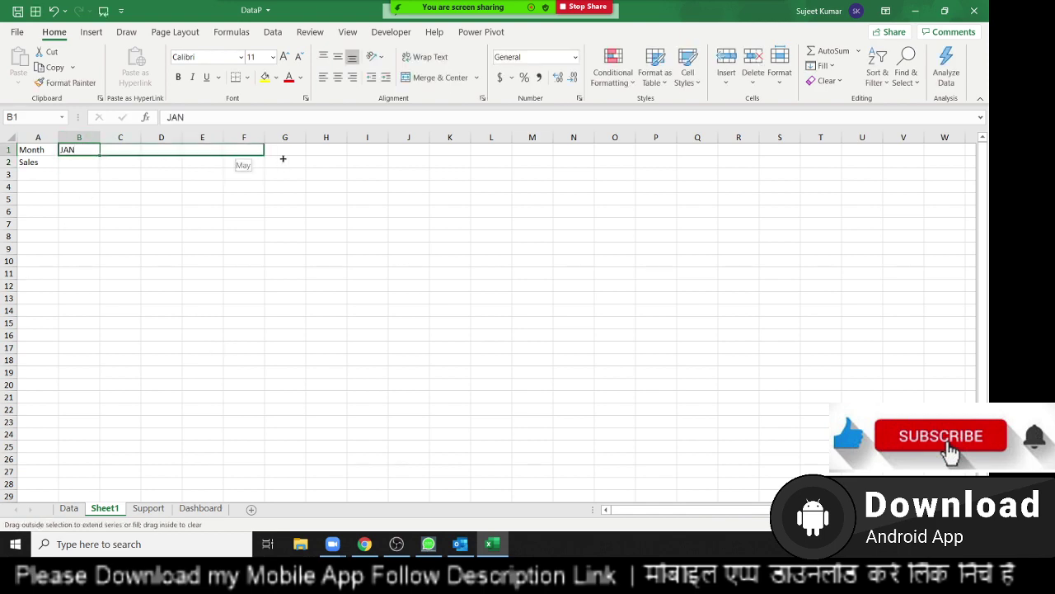
Enter sales 52, 36, 85, 25, 65, 45 in B2:G2 and select the table
click(78, 162)
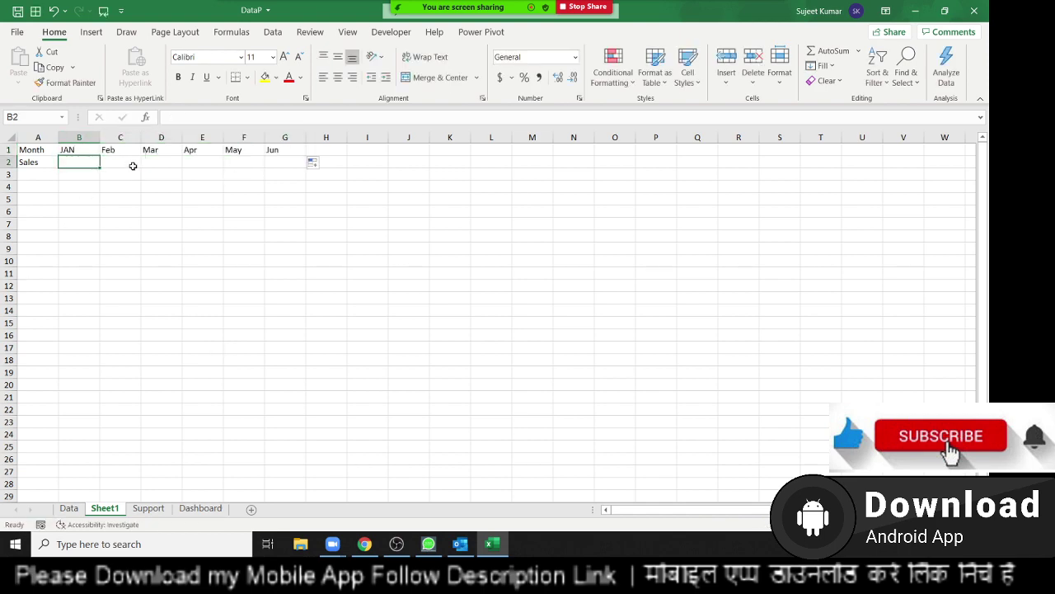
text(52)
key(Tab)
text(26)
key(Tab)
text(85	2)
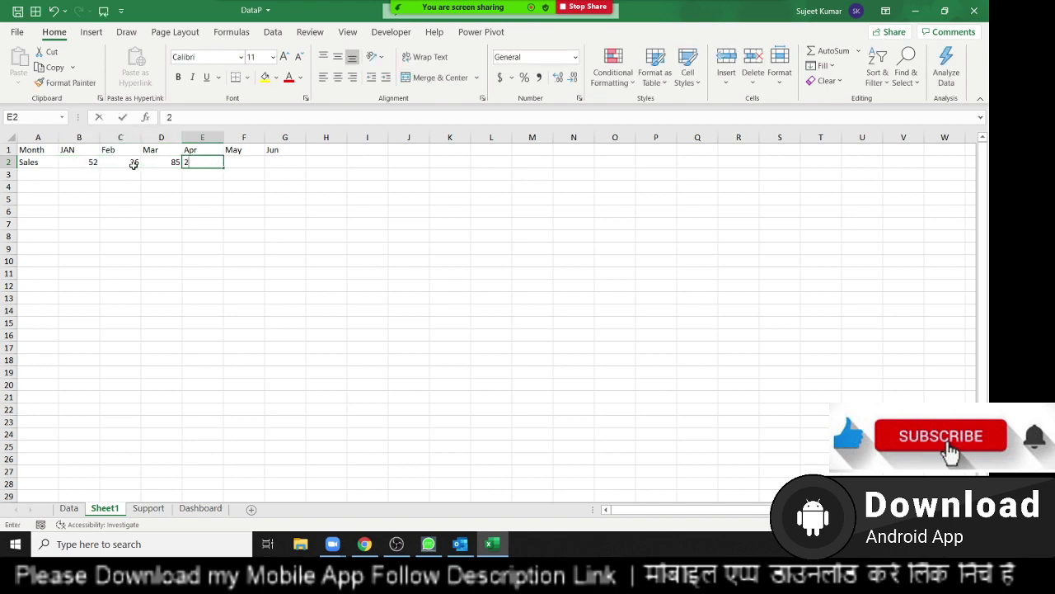
text(5)
key(Tab)
text(65)
key(Tab)
text(45)
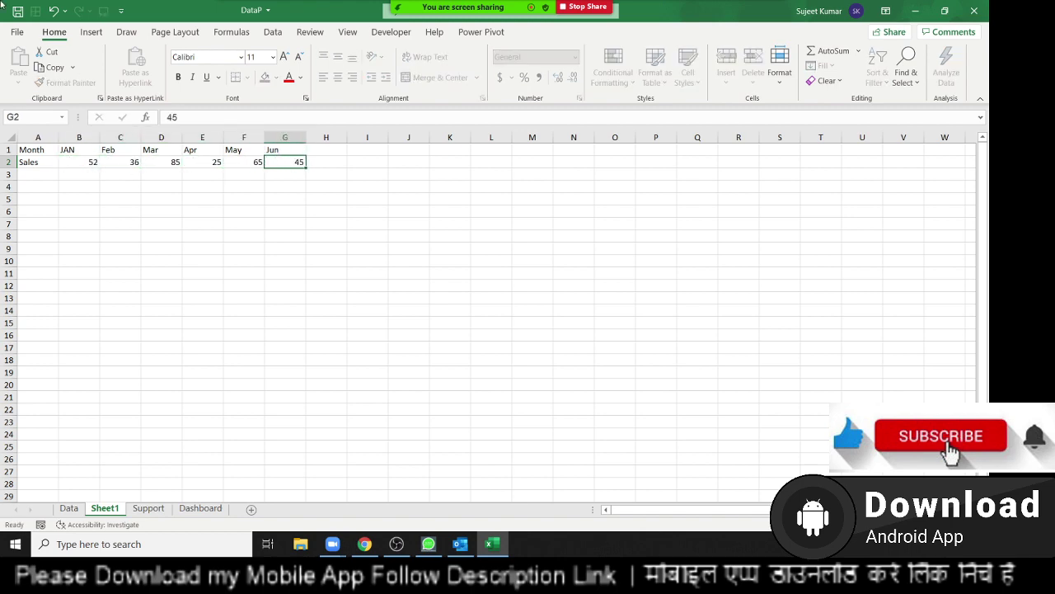
key(Tab)
mouse_move(67, 149)
mouse_down()
mouse_move(285, 176)
mouse_move(285, 163)
mouse_up()
Custom-sort the columns left to right by row 2 (Sales), smallest to largest
click(877, 72)
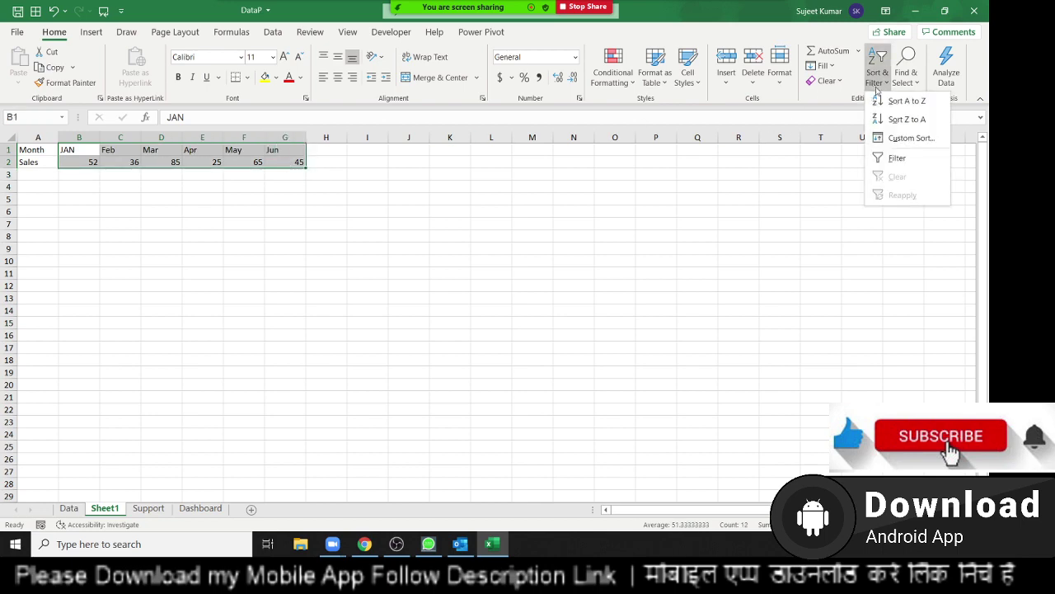
click(913, 138)
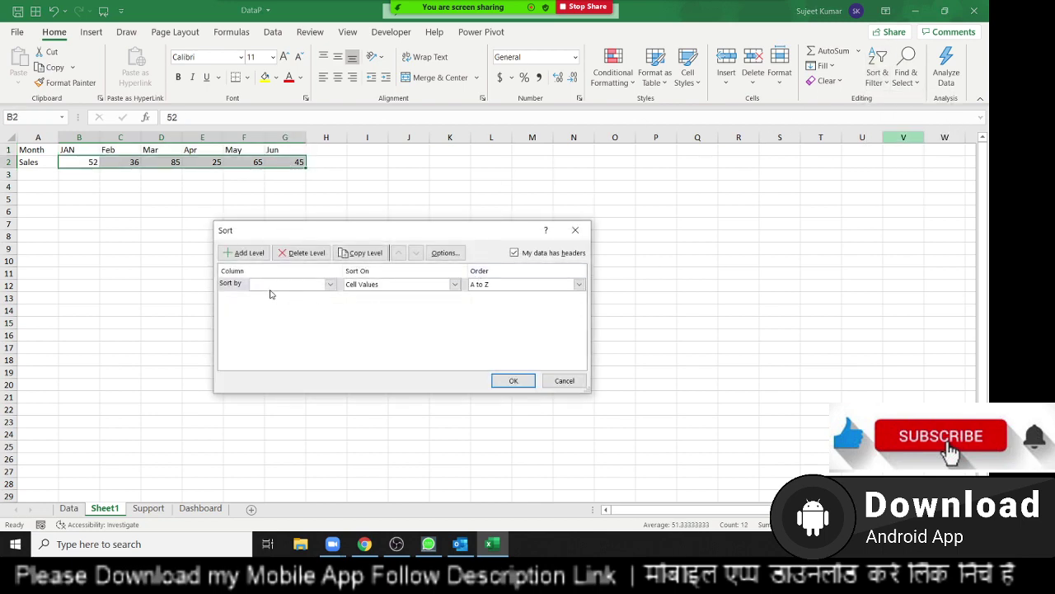
click(444, 253)
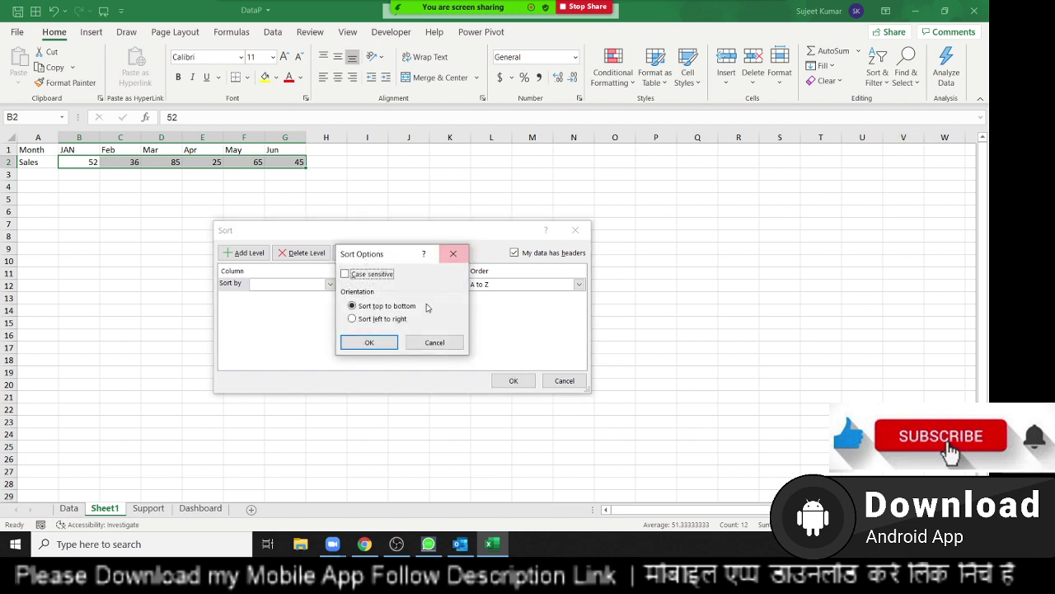
click(368, 319)
click(375, 349)
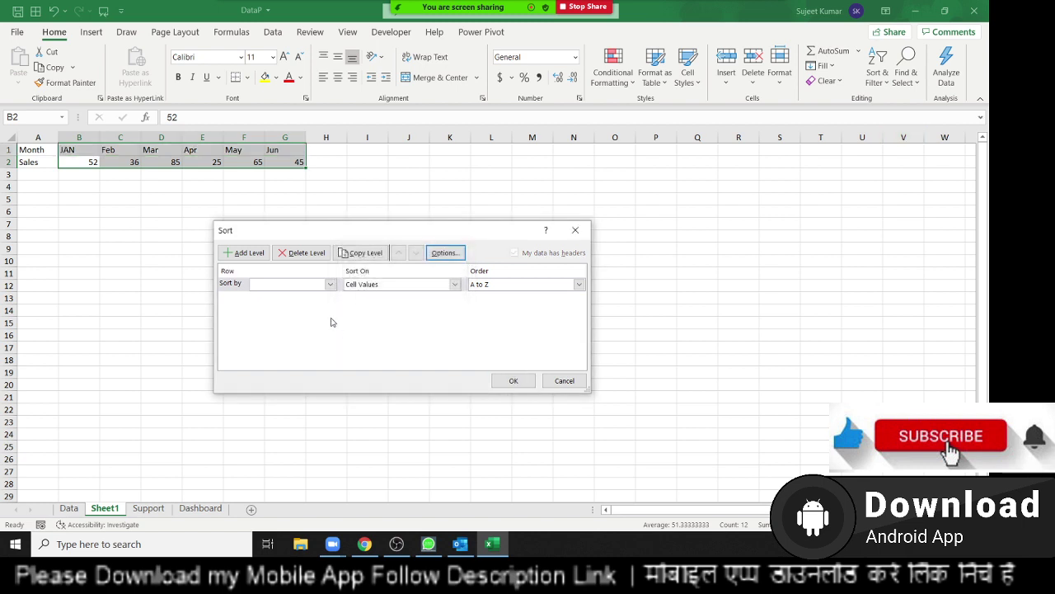
click(330, 284)
click(297, 294)
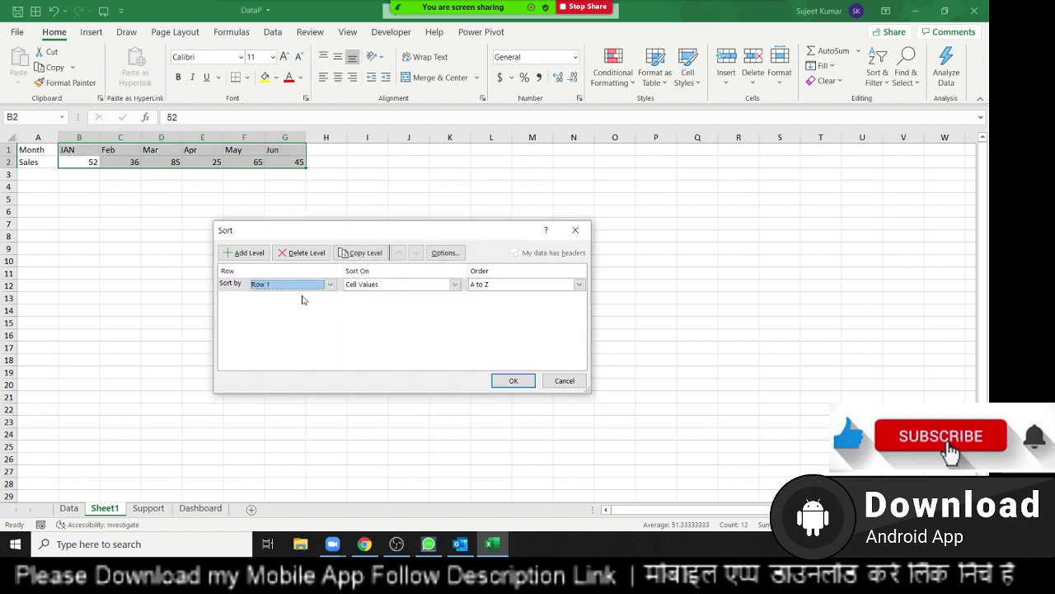
click(302, 286)
click(302, 306)
click(495, 372)
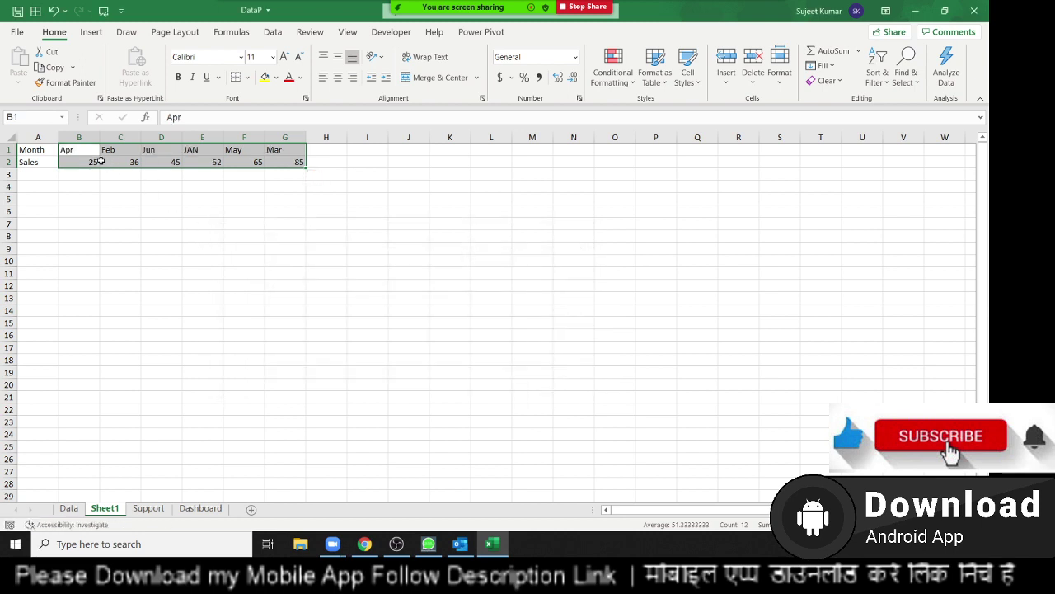
drag(120, 162, 91, 174)
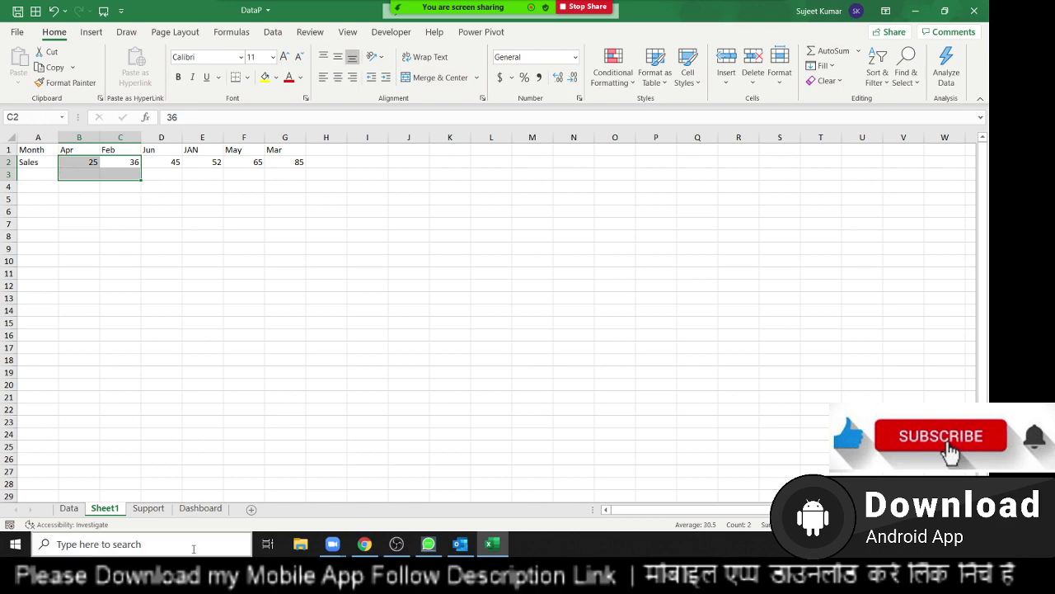
Go to the Data sheet and show the Sort & Filter options
click(68, 508)
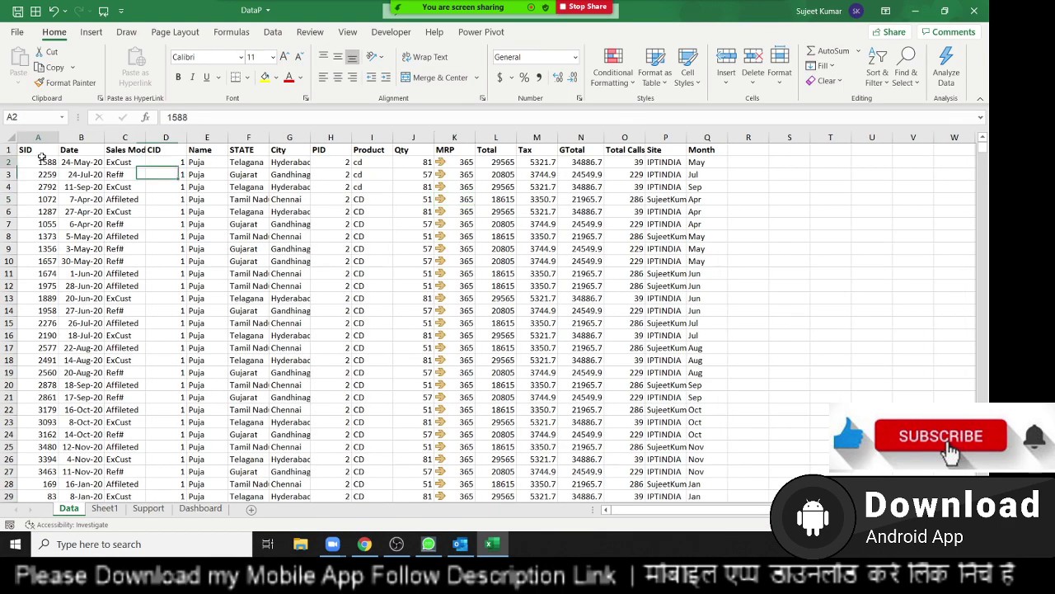
click(877, 74)
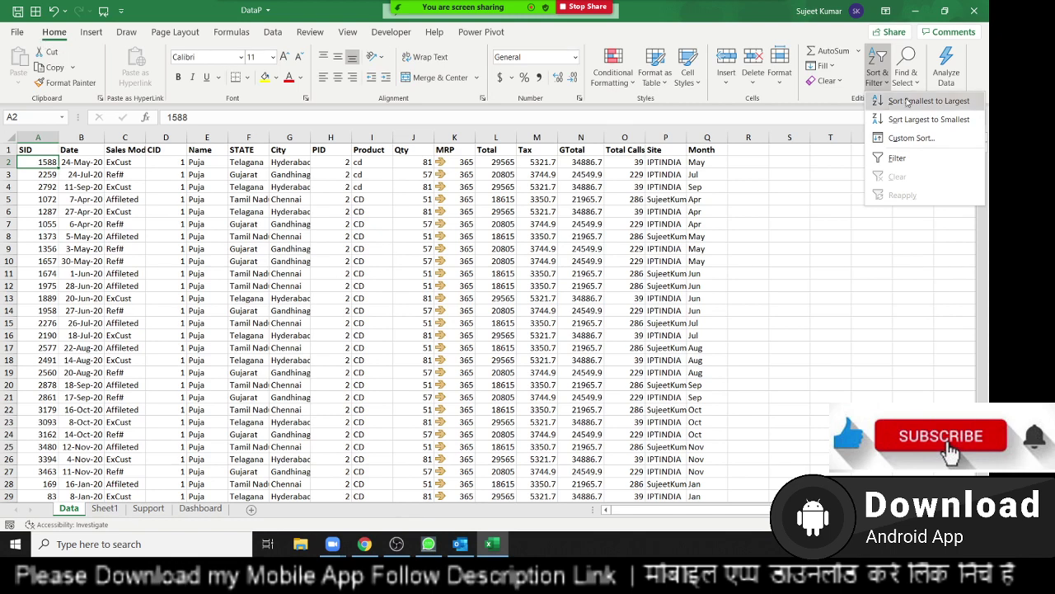
click(271, 238)
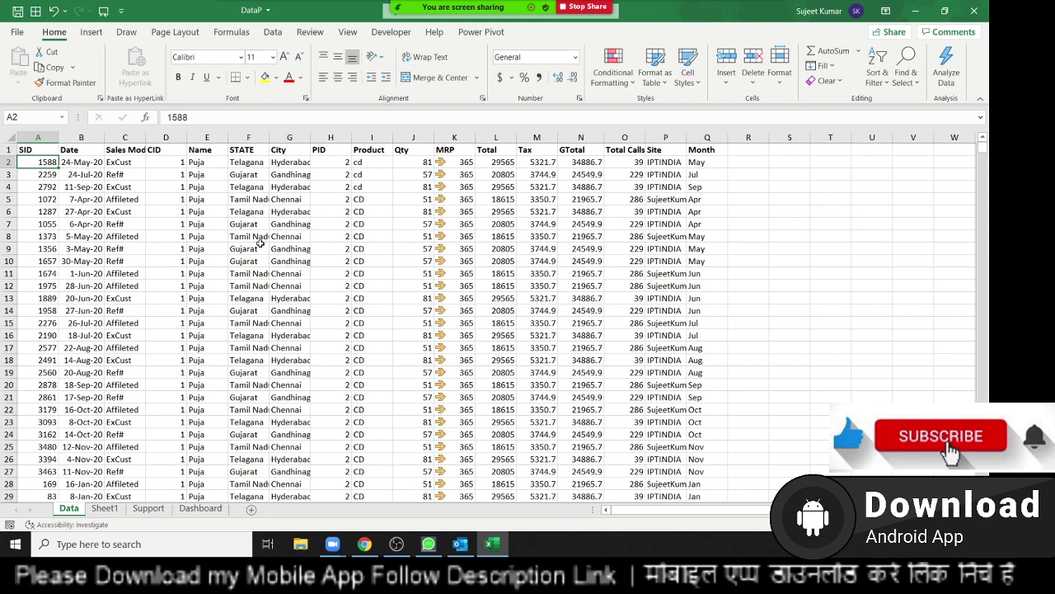
drag(569, 261, 577, 248)
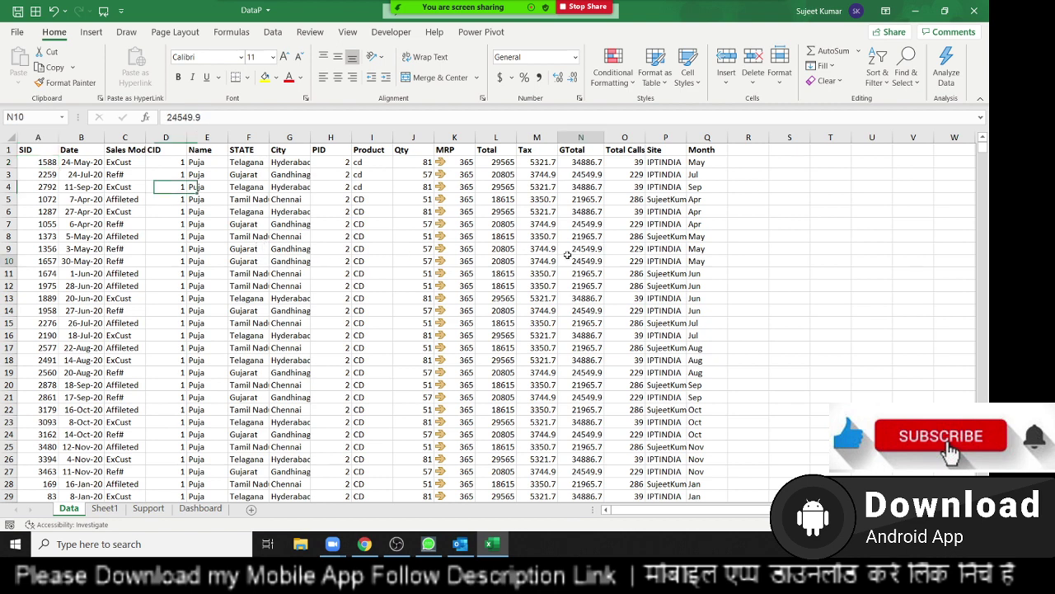
click(889, 66)
click(892, 138)
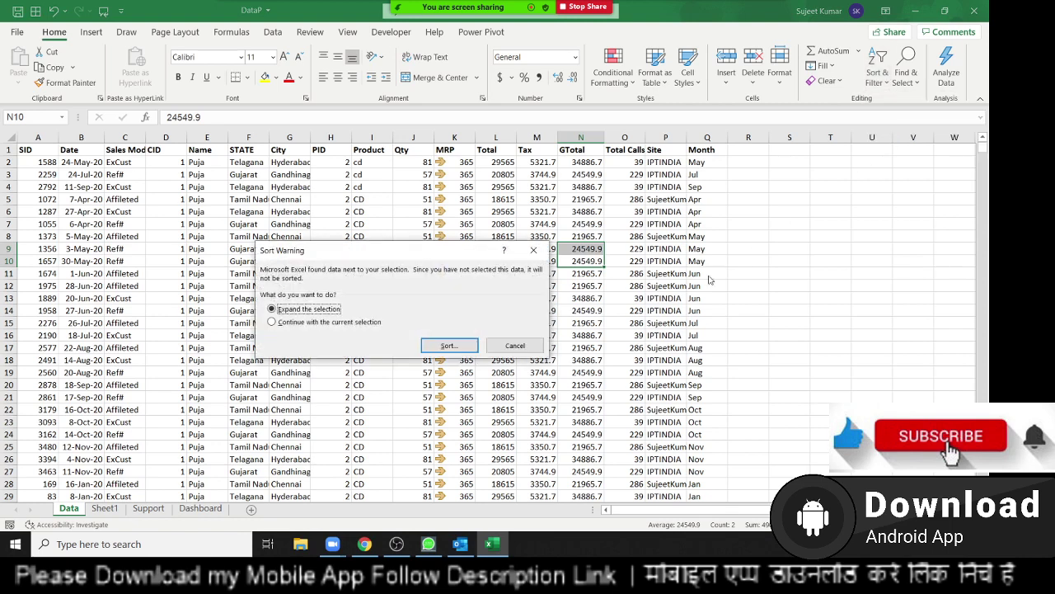
click(534, 250)
click(124, 199)
Turn on Filter dropdowns for every header of the Data table
click(66, 173)
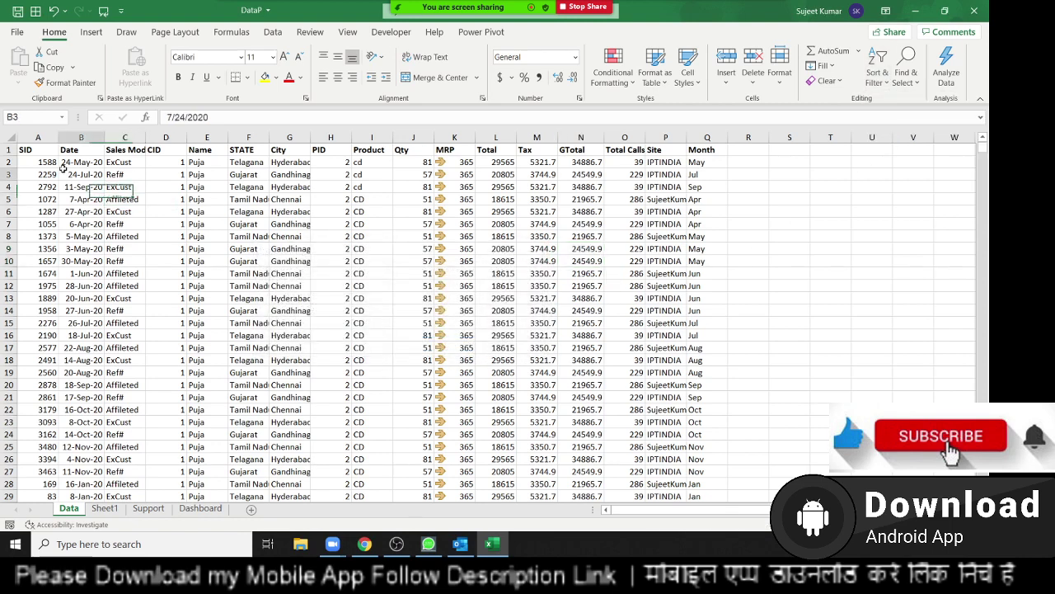
click(877, 66)
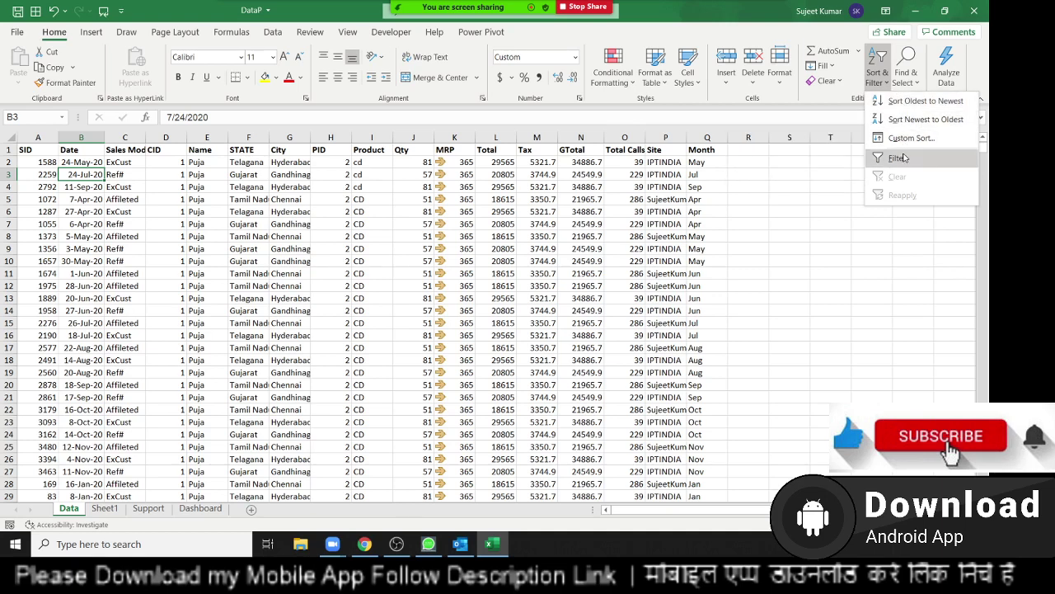
click(904, 158)
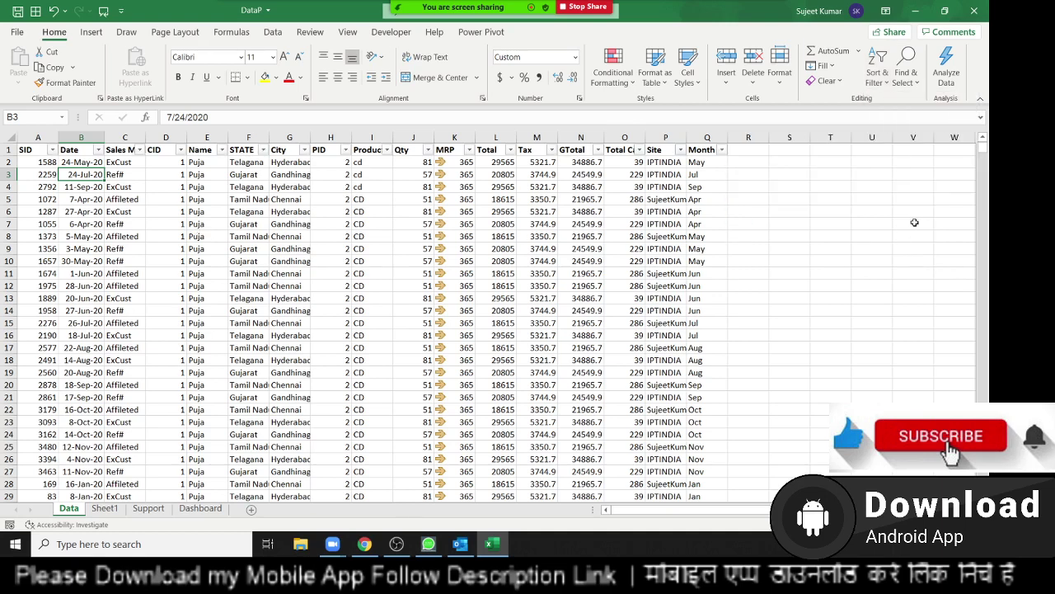
drag(984, 151, 983, 162)
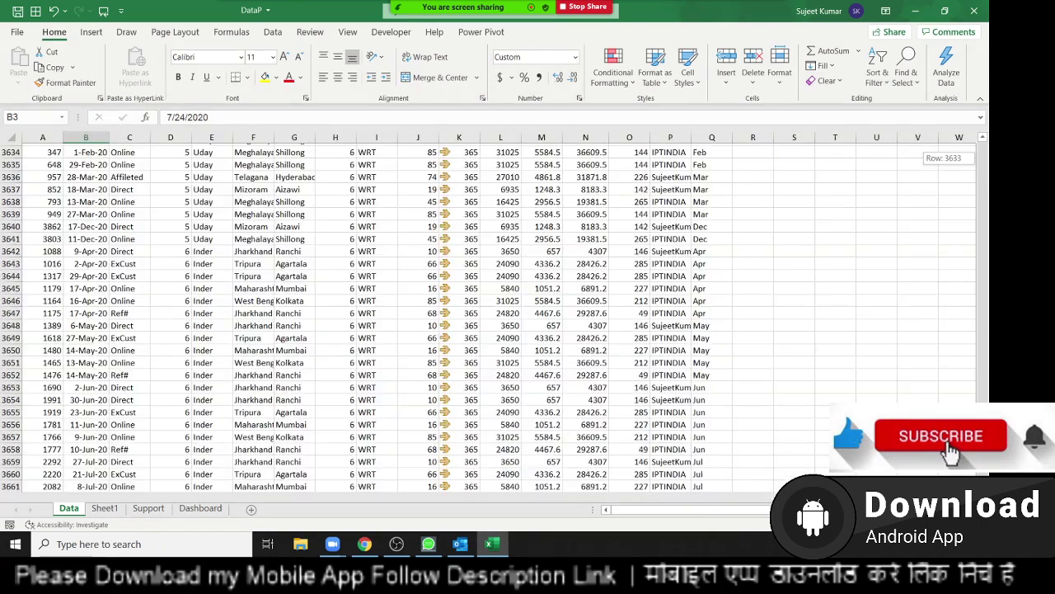
drag(992, 316, 989, 143)
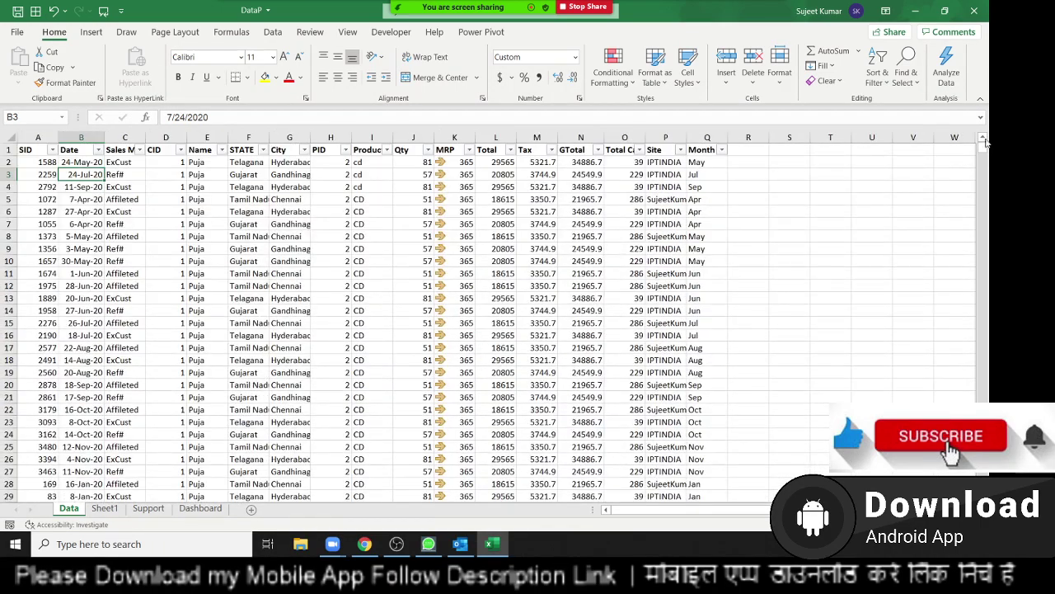
Open and close Find, then select the Sales Mode, Qty and Site column headers
click(342, 272)
key(ctrl+f)
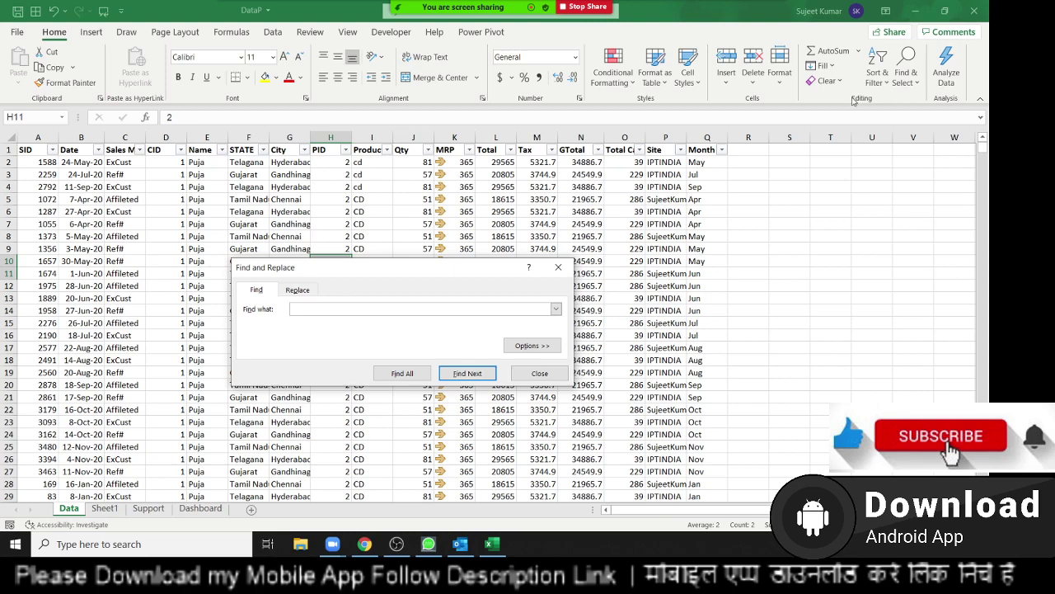
key(Escape)
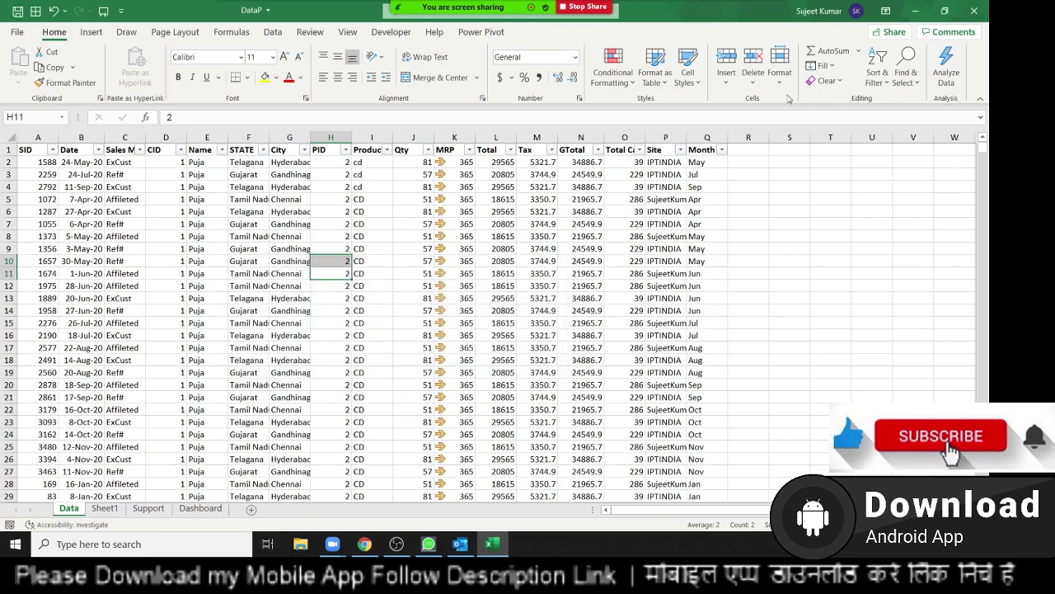
click(119, 138)
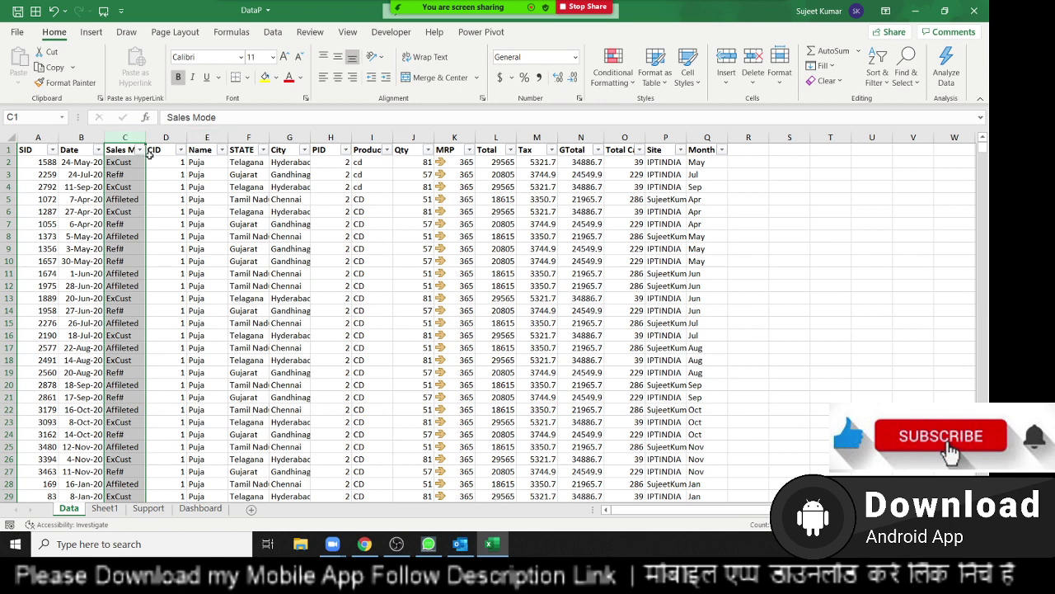
click(403, 138)
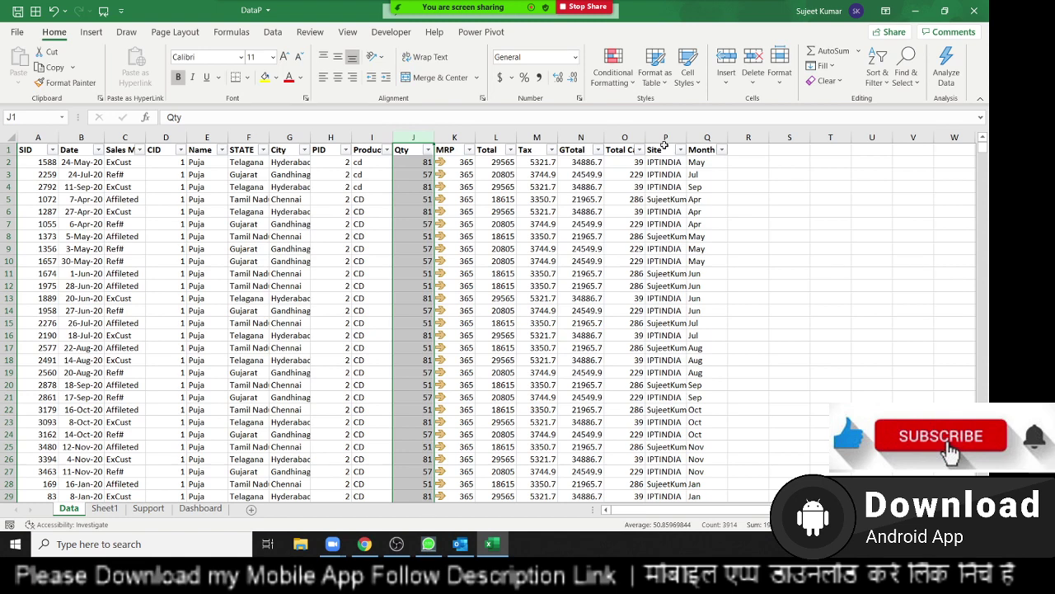
click(664, 147)
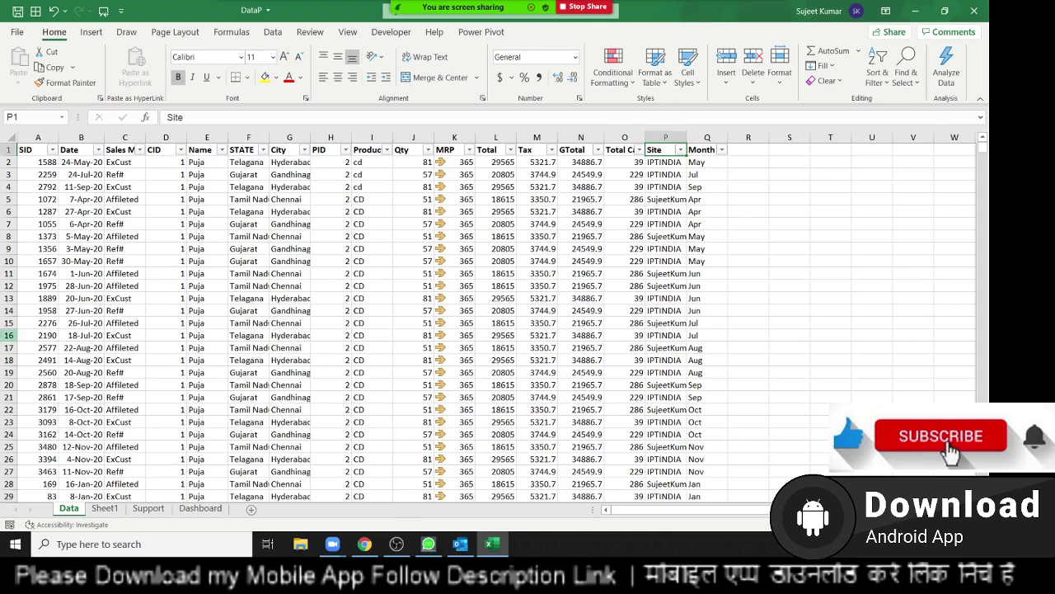
click(95, 273)
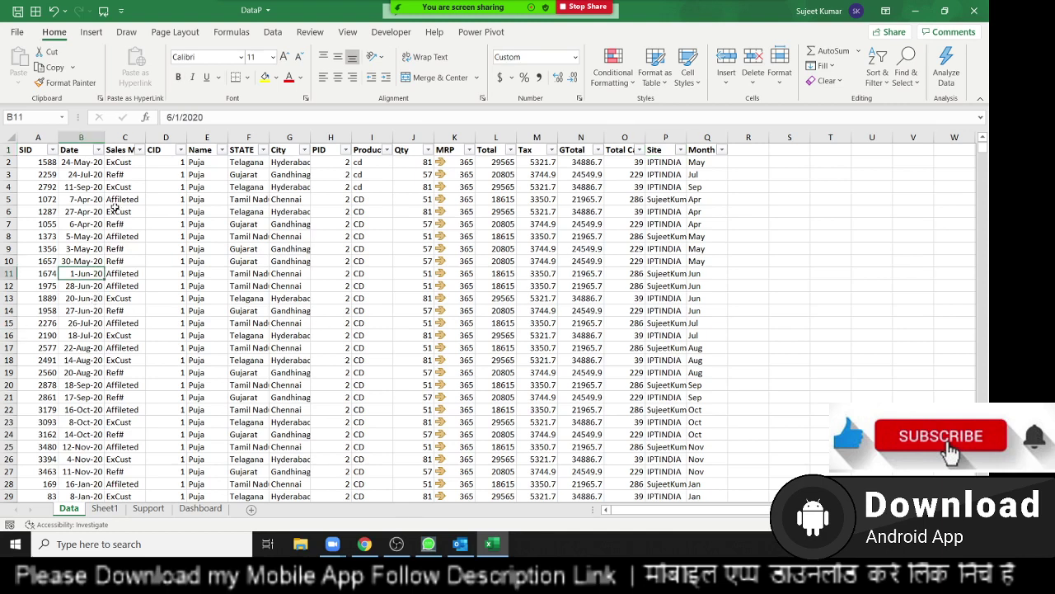
Filter Sales Mode to show only Online sales
click(139, 149)
click(57, 303)
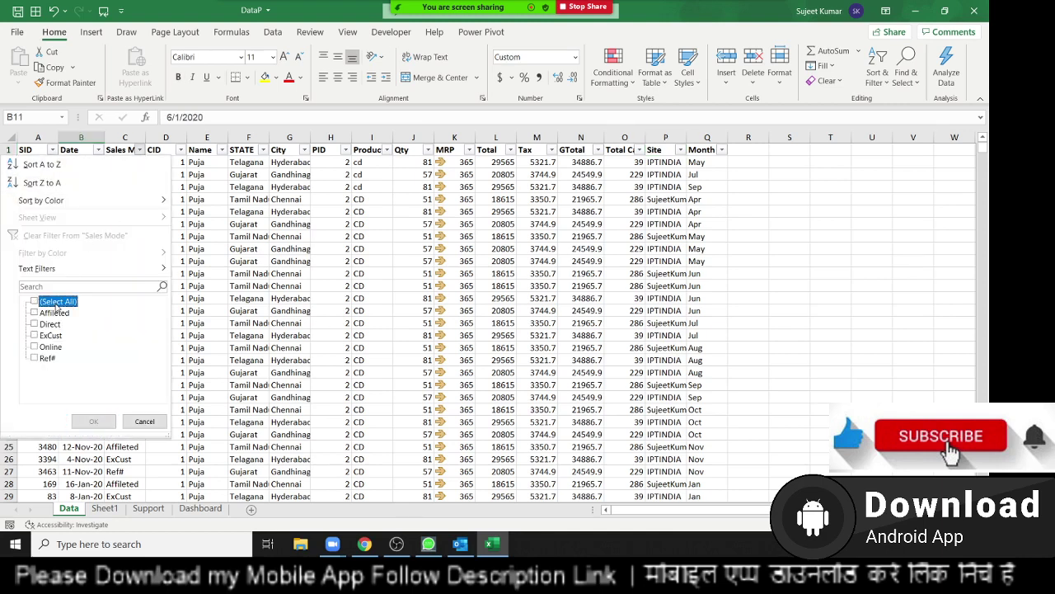
click(41, 347)
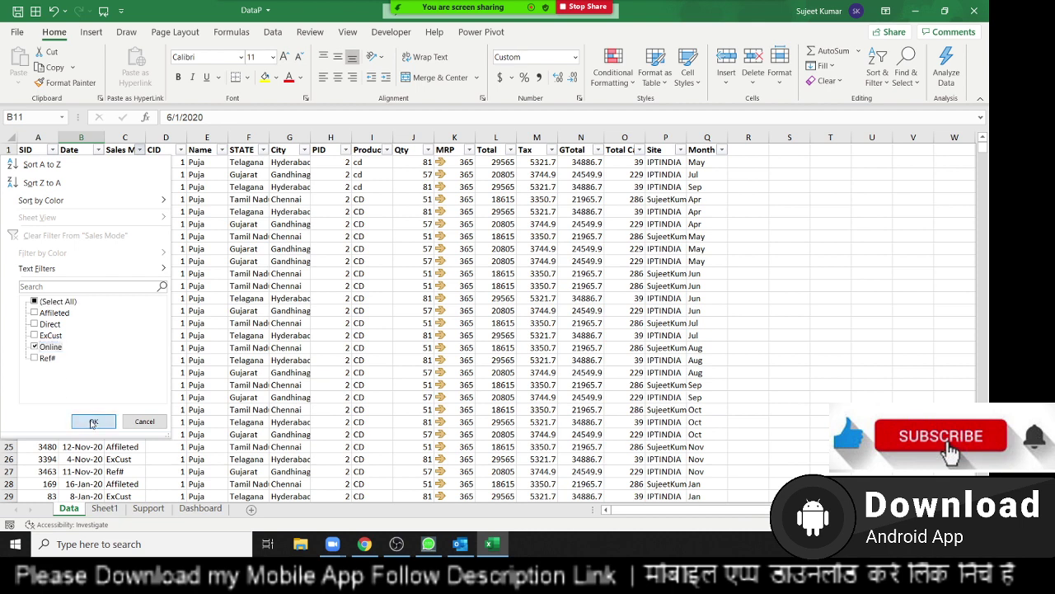
click(93, 419)
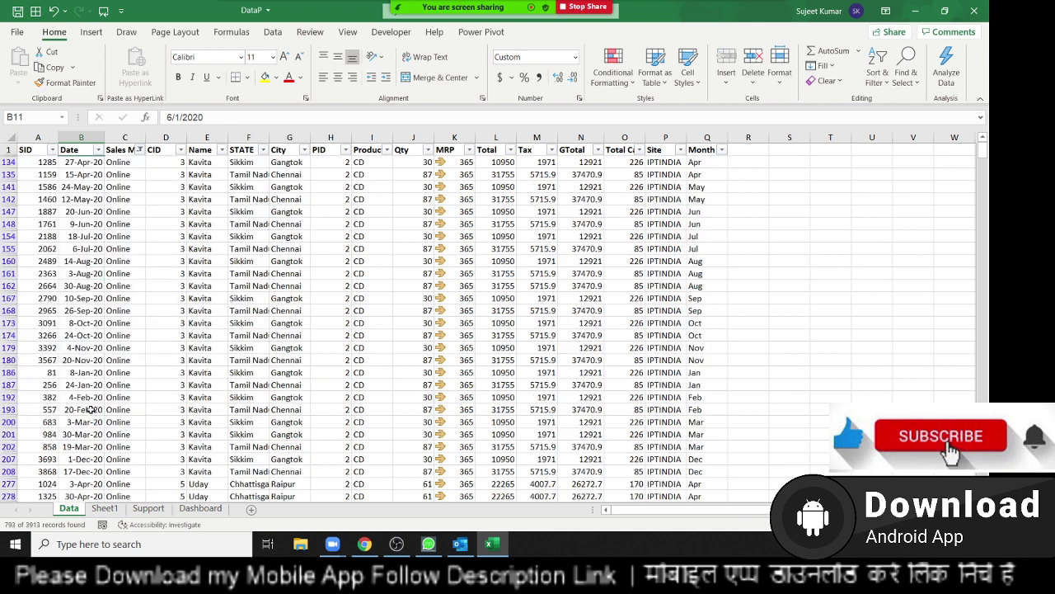
Add a Qty number filter of greater than or equal to 50
click(428, 150)
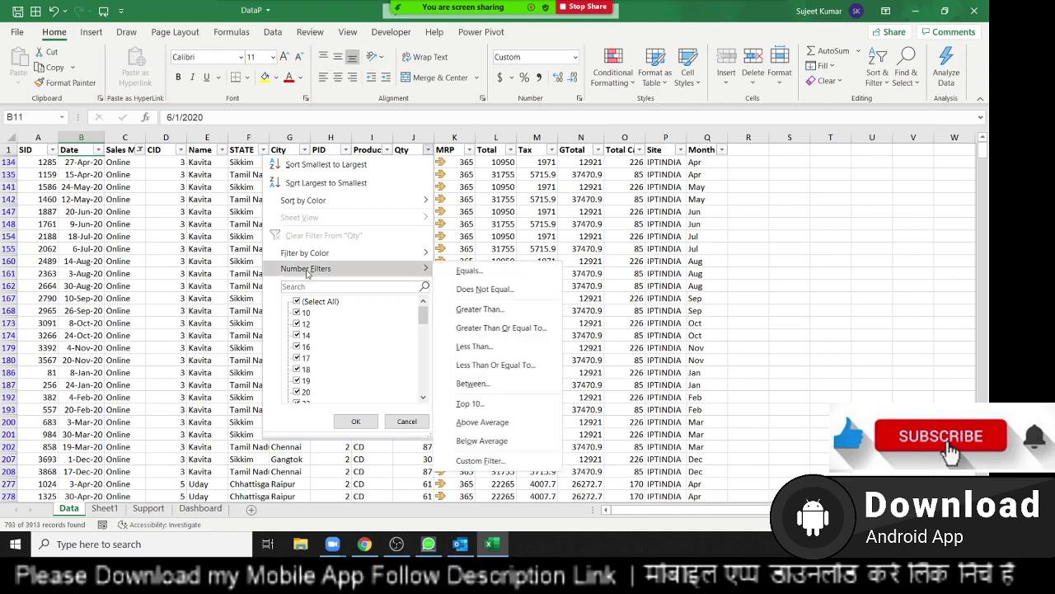
mouse_move(306, 269)
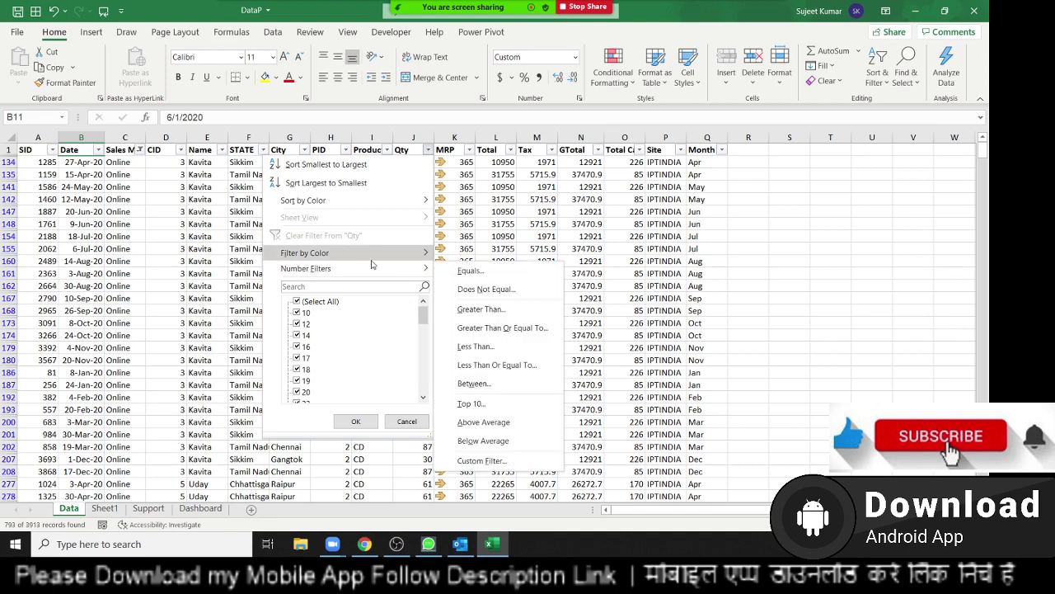
click(474, 309)
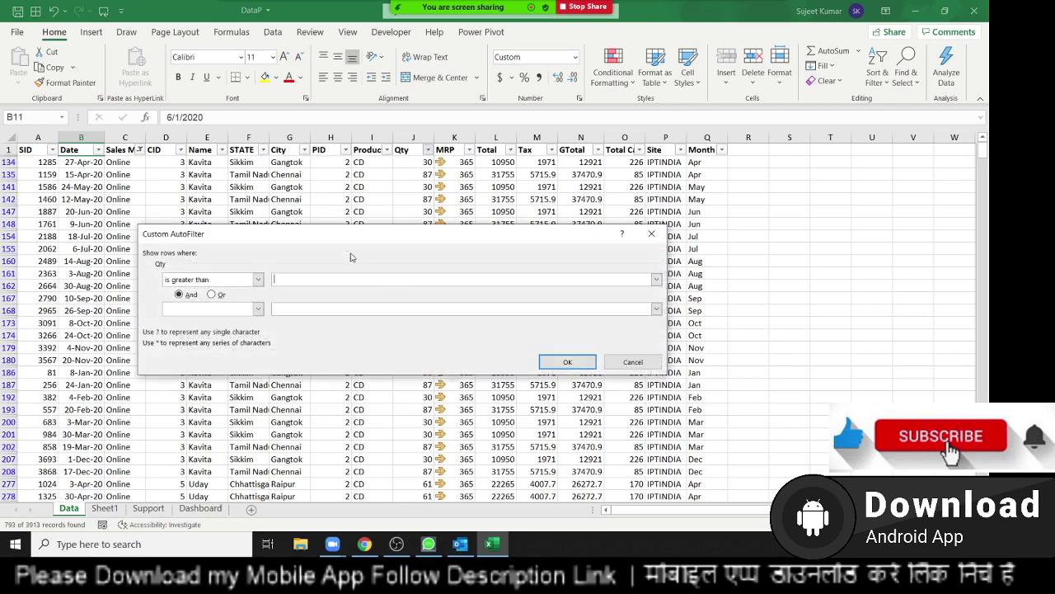
text(50)
click(206, 283)
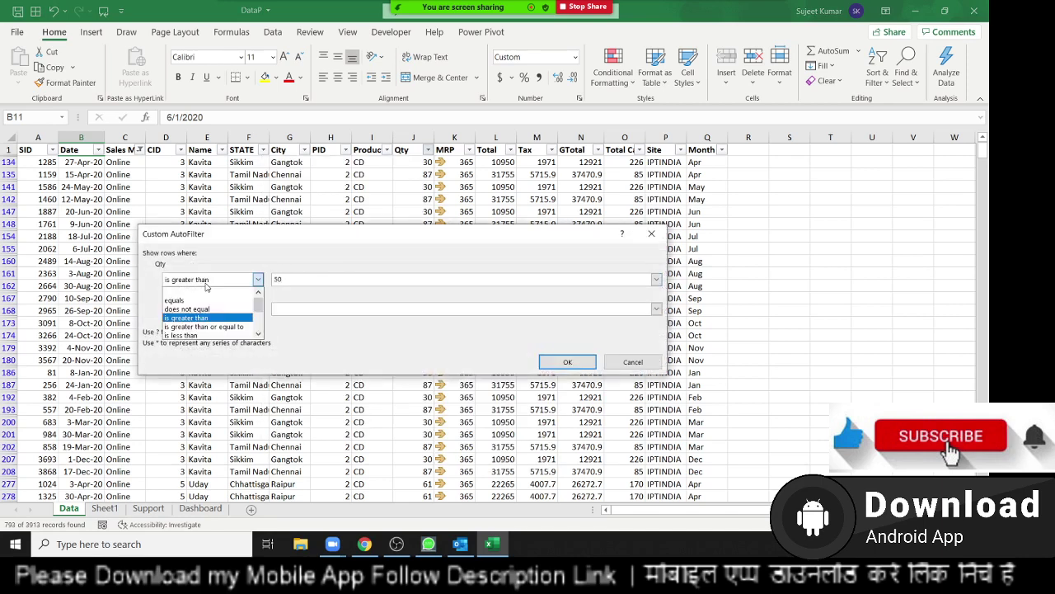
click(214, 326)
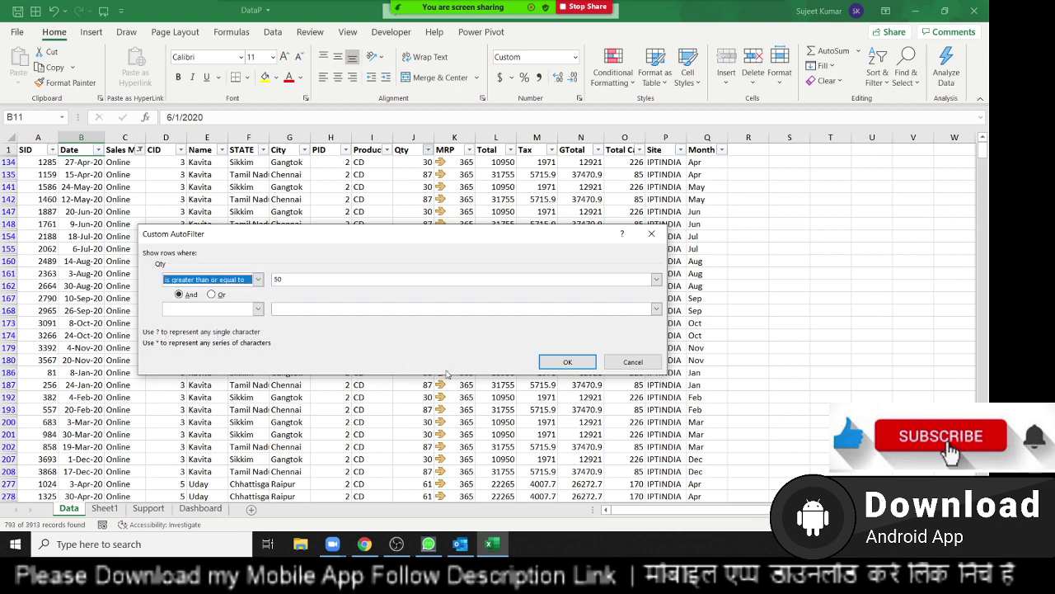
click(567, 363)
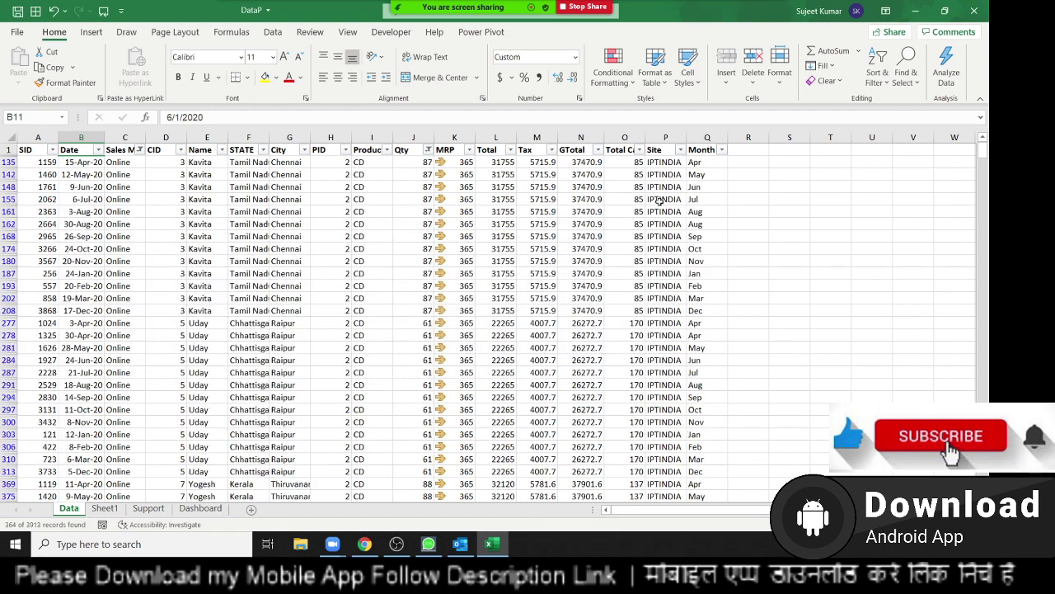
Check the Site filter options and review the filtered Sales Mode, Qty and Site values
click(680, 150)
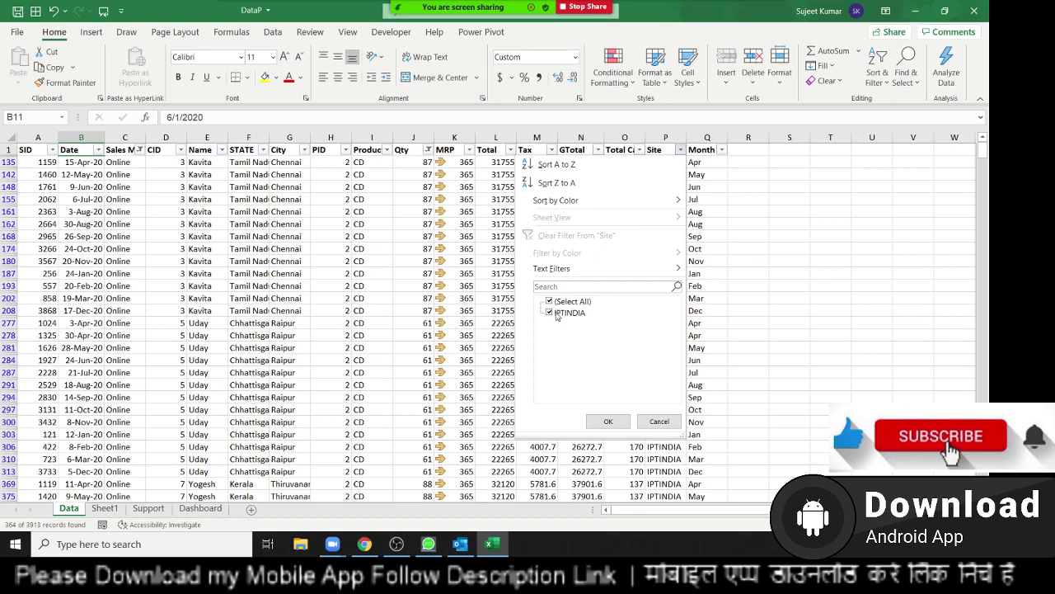
click(610, 420)
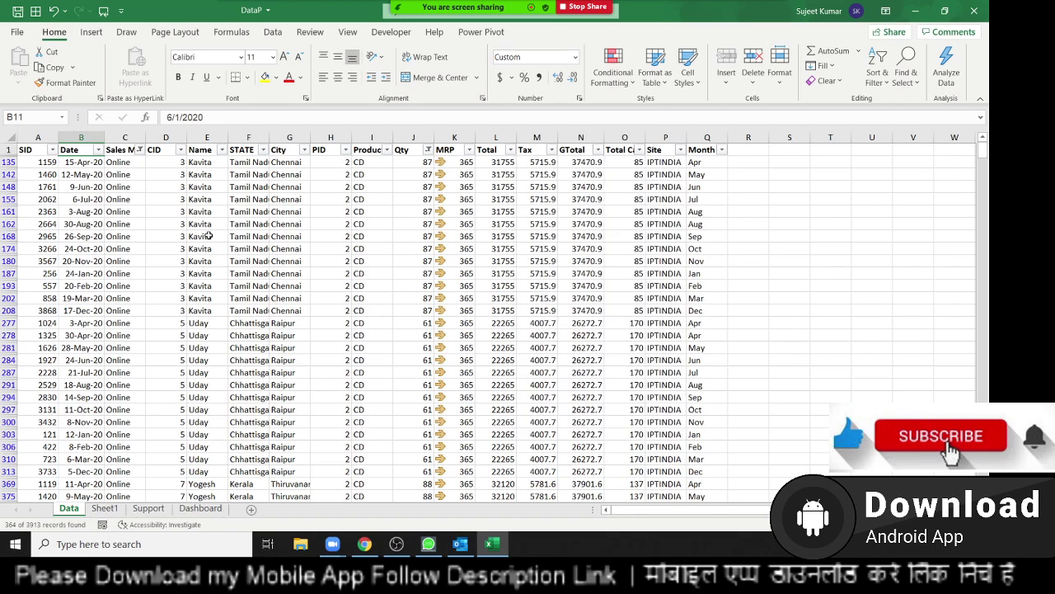
scroll(206, 246, down, 3)
scroll(190, 223, up, 2)
scroll(173, 202, up, 1)
drag(124, 174, 124, 273)
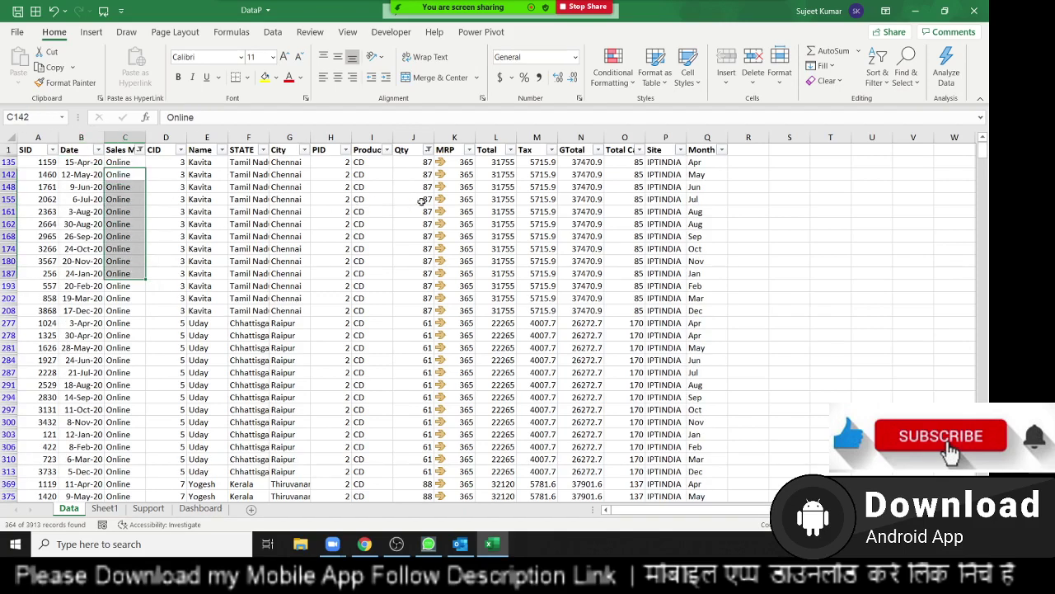
drag(410, 193, 420, 280)
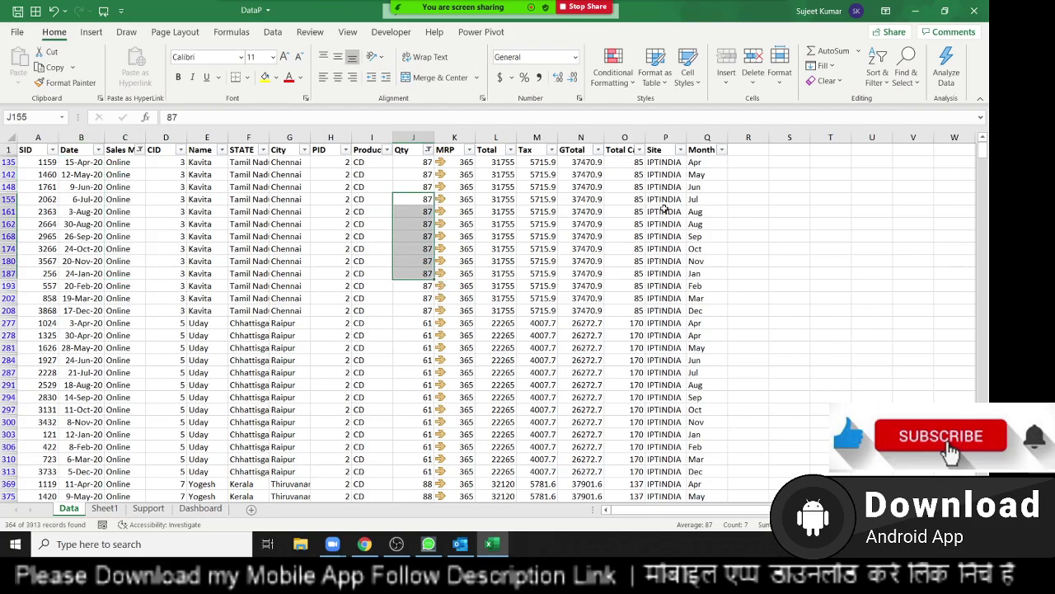
drag(666, 223, 663, 334)
scroll(659, 346, down, 2)
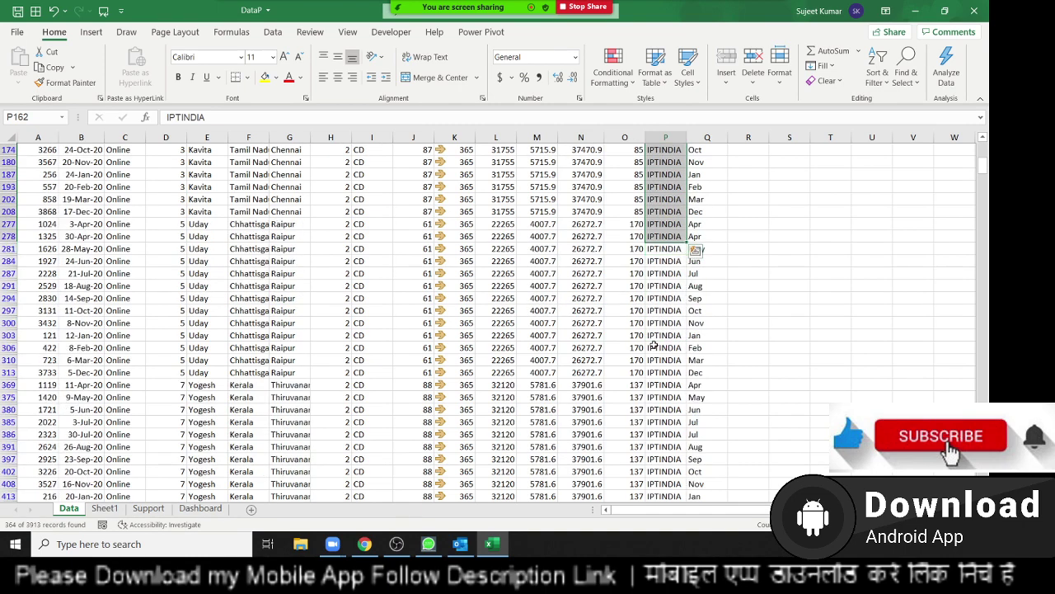
scroll(655, 345, up, 2)
scroll(643, 321, up, 3)
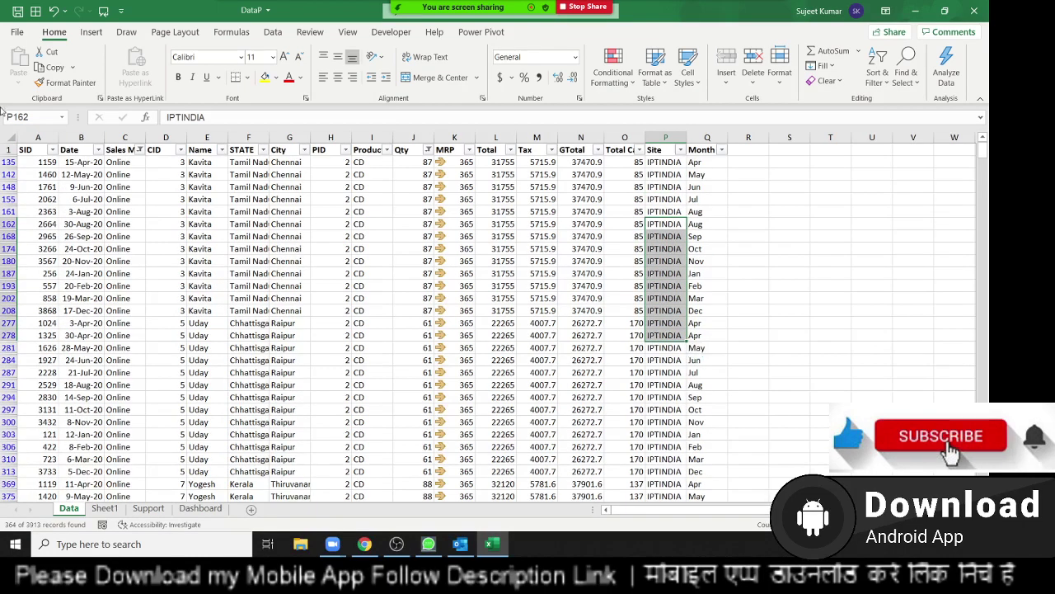
drag(7, 150, 6, 199)
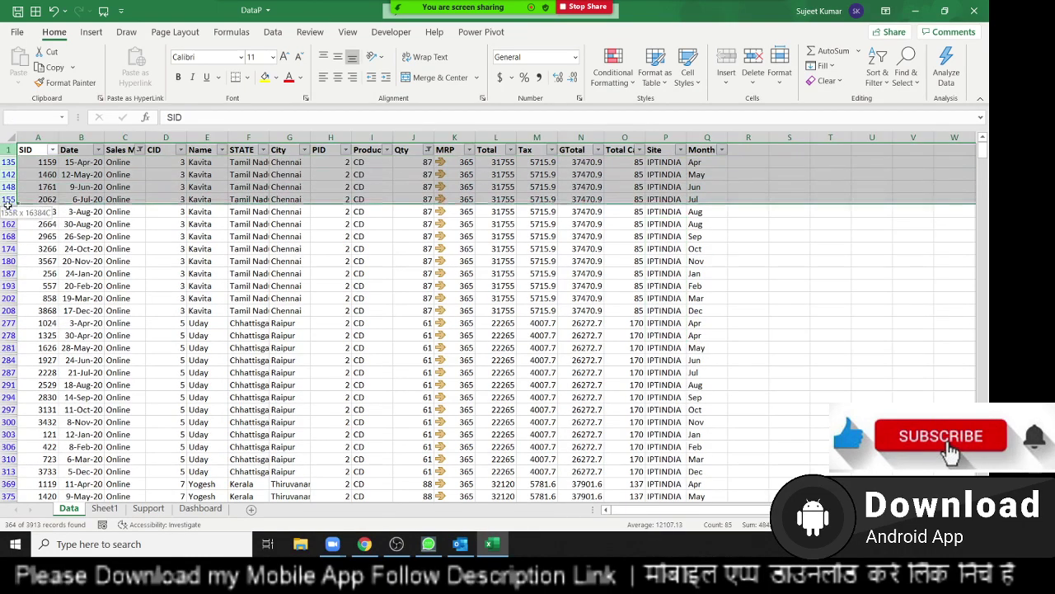
Toggle AutoFilter off and on with Ctrl+Shift+L to clear the Online and Qty filters
click(115, 183)
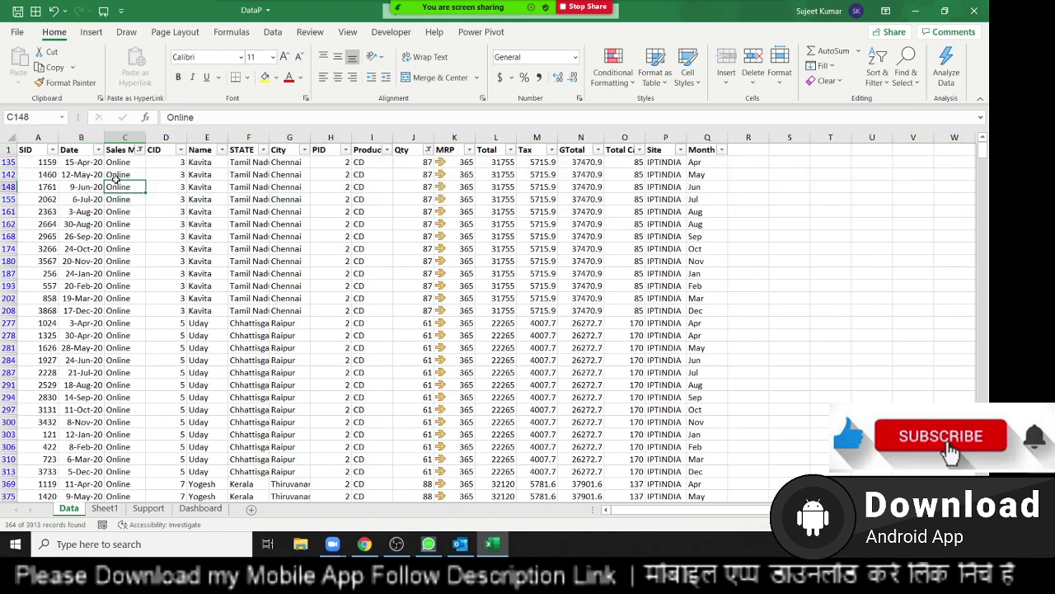
key(ctrl+shift+l)
text(L)
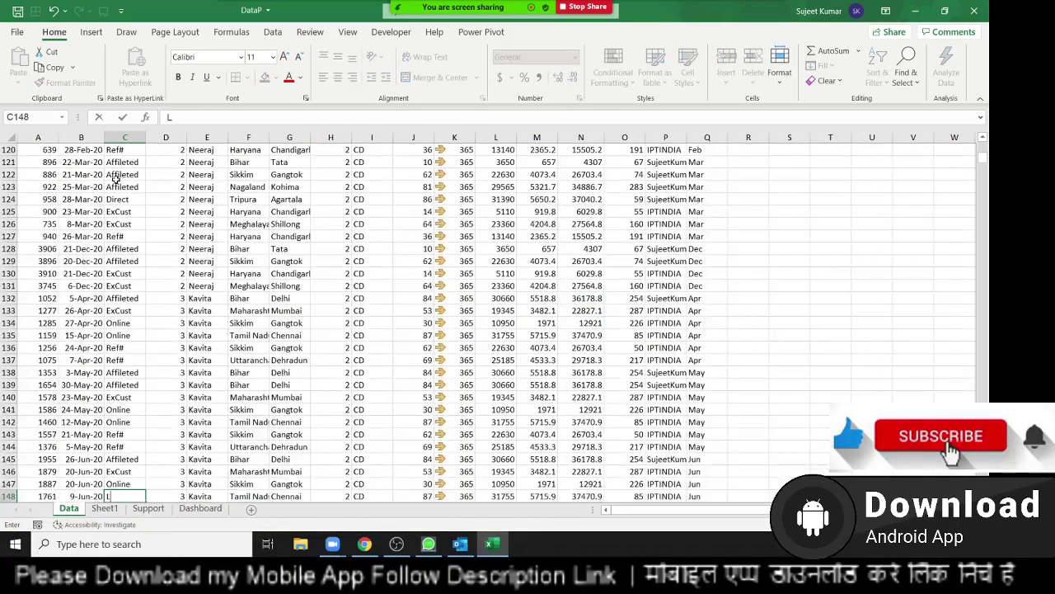
key(Escape)
key(ctrl+Up)
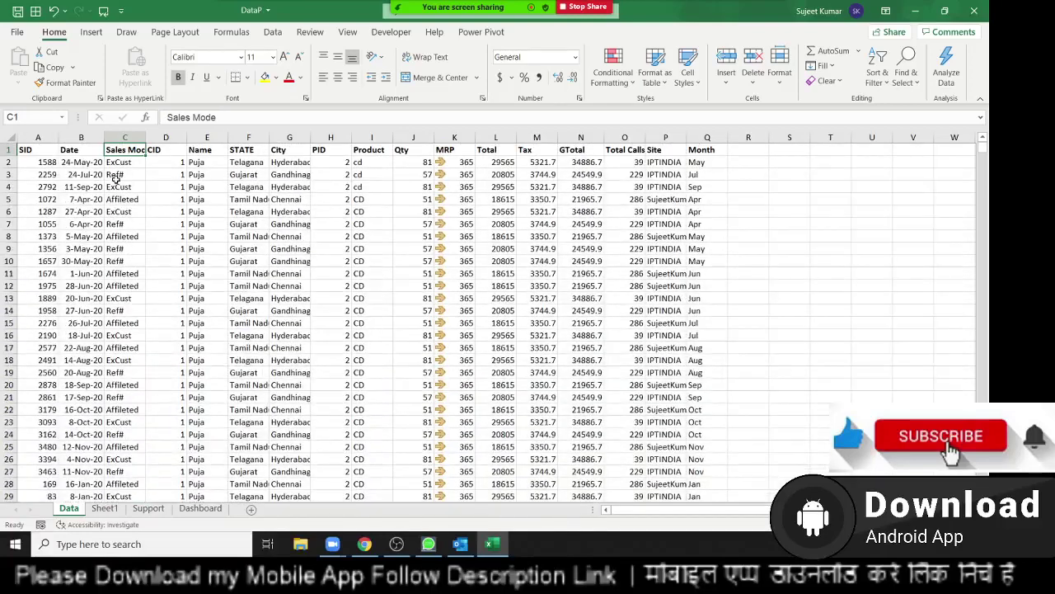
key(ctrl+shift+l)
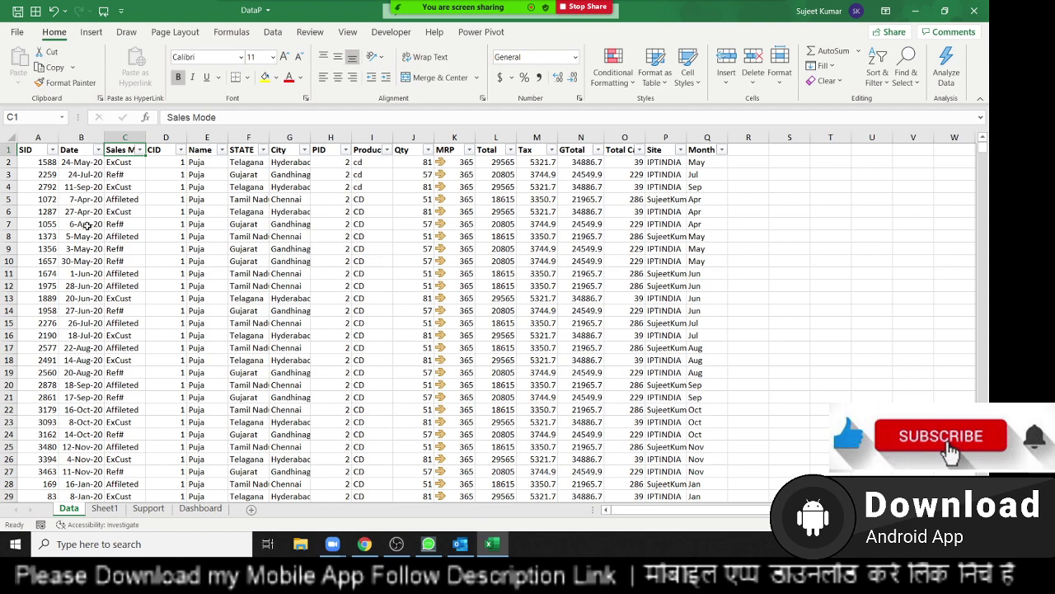
Select the Sales Mode header and open its filter value list
click(125, 185)
click(122, 152)
click(140, 150)
click(140, 150)
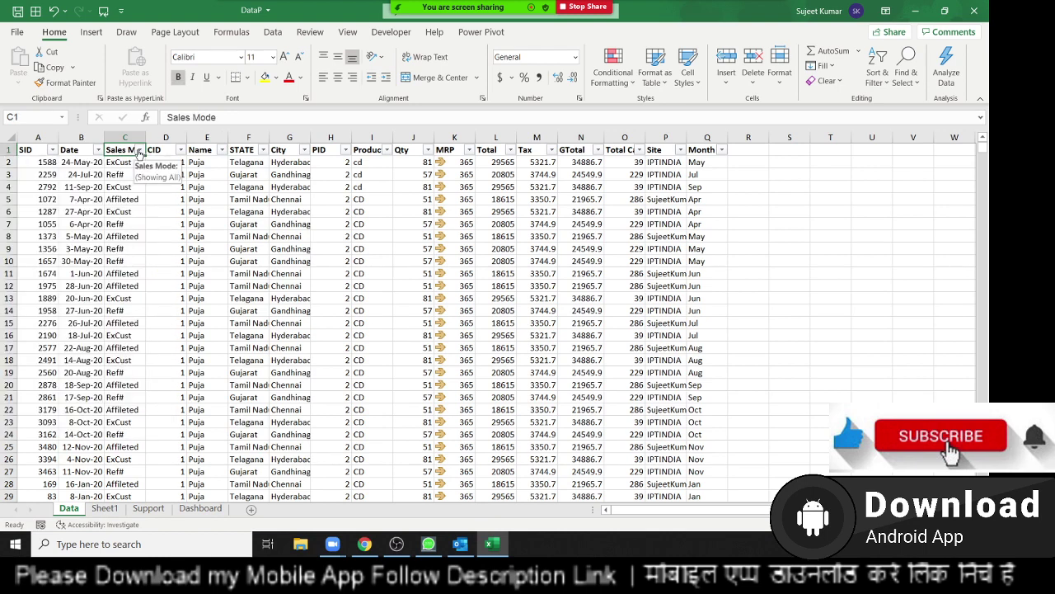
click(140, 150)
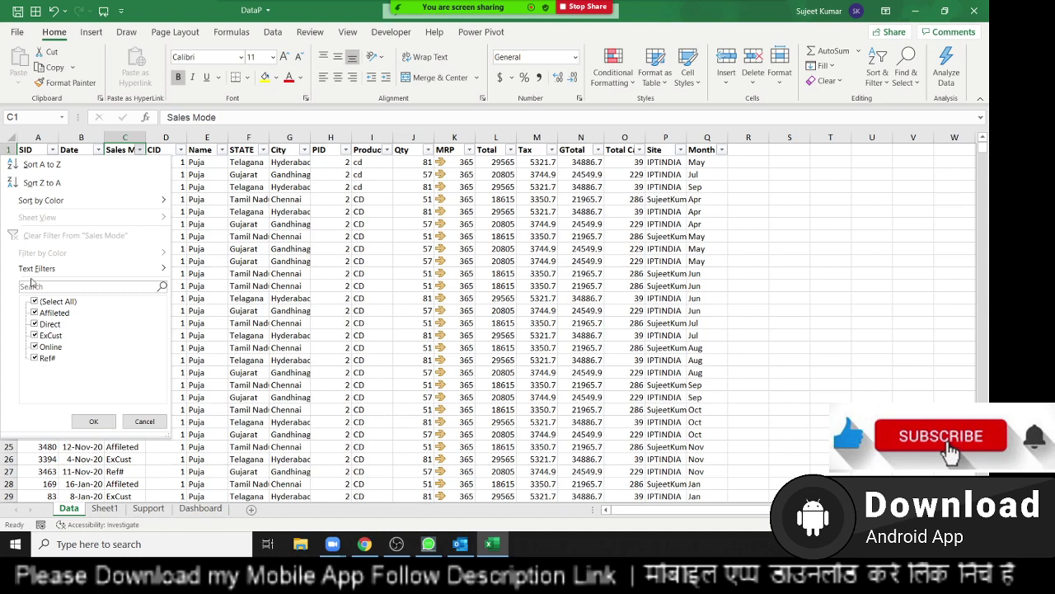
click(32, 287)
key(Tab)
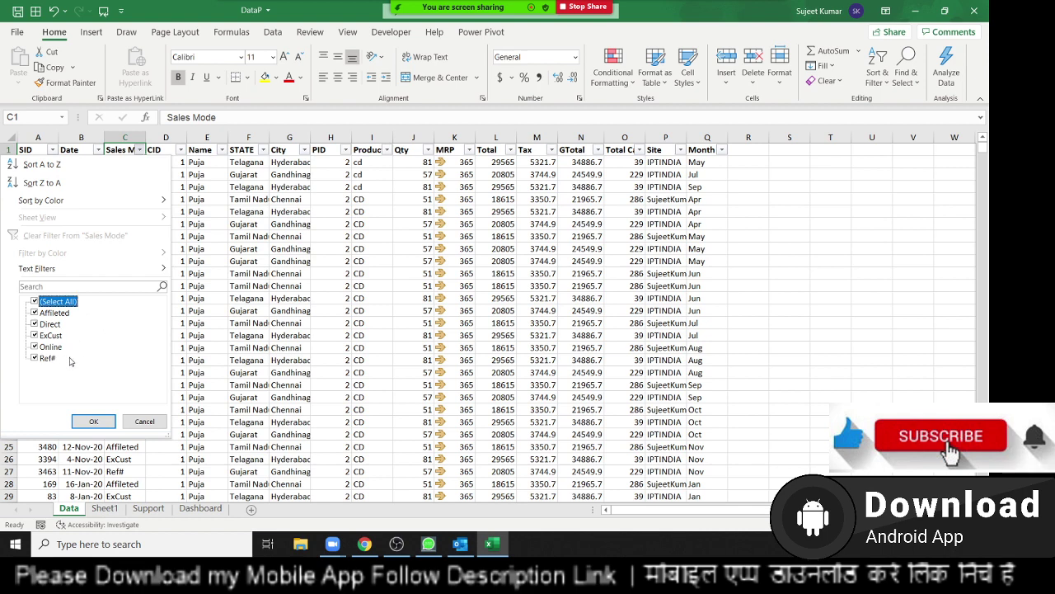
mouse_move(49, 268)
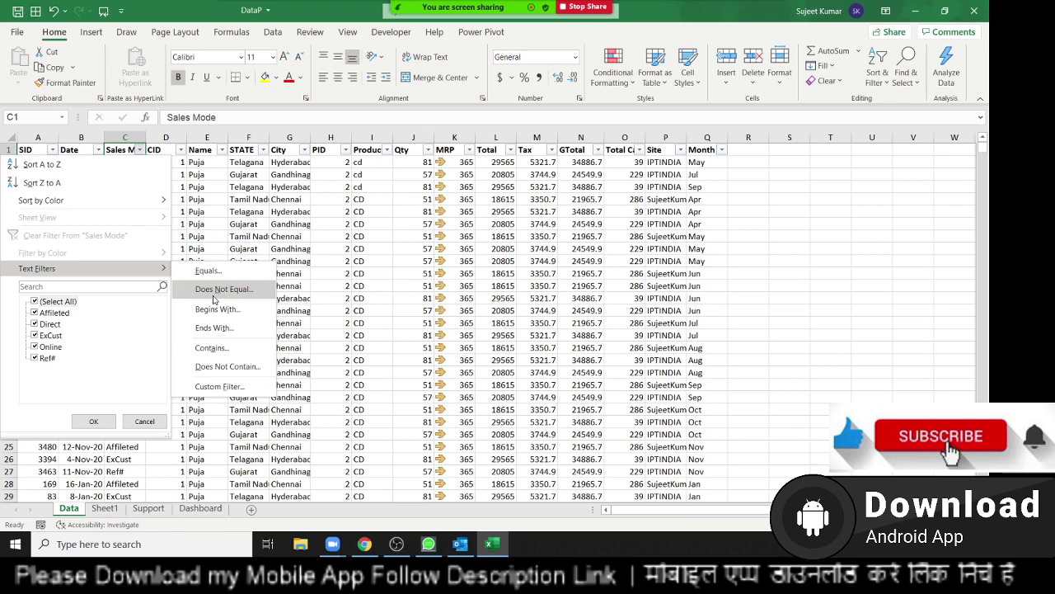
Apply a Sales Mode 'does not equal Online' filter, leaving 3120 of 3913 records
click(216, 290)
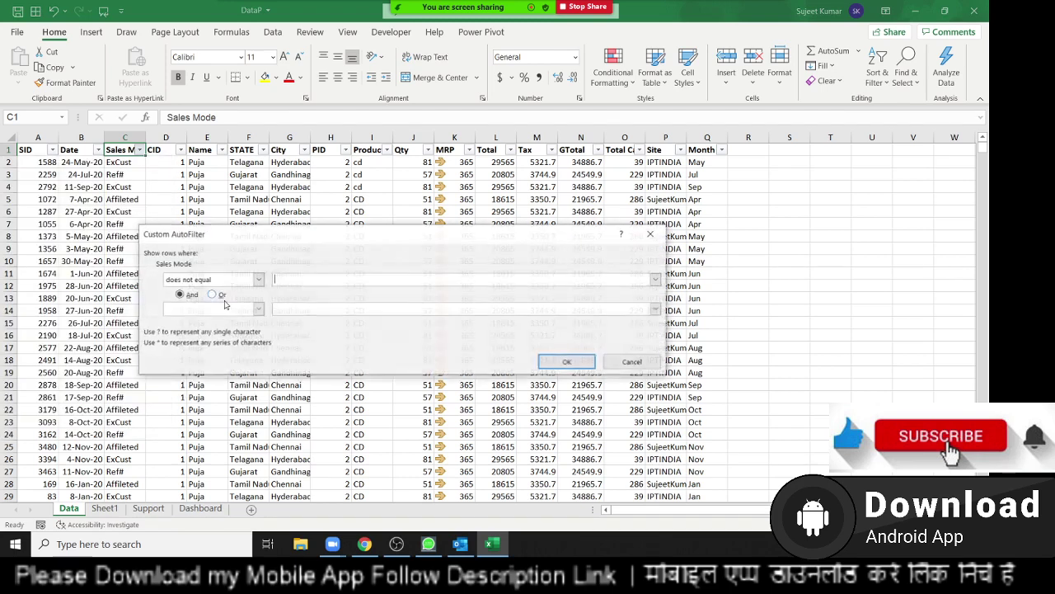
text(0)
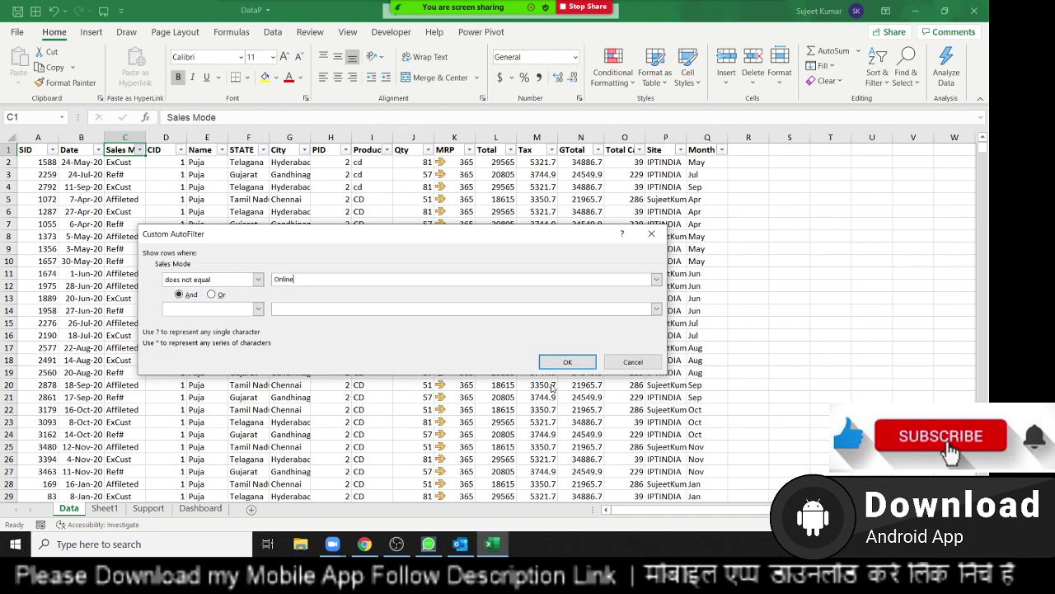
click(568, 363)
scroll(169, 273, down, 5)
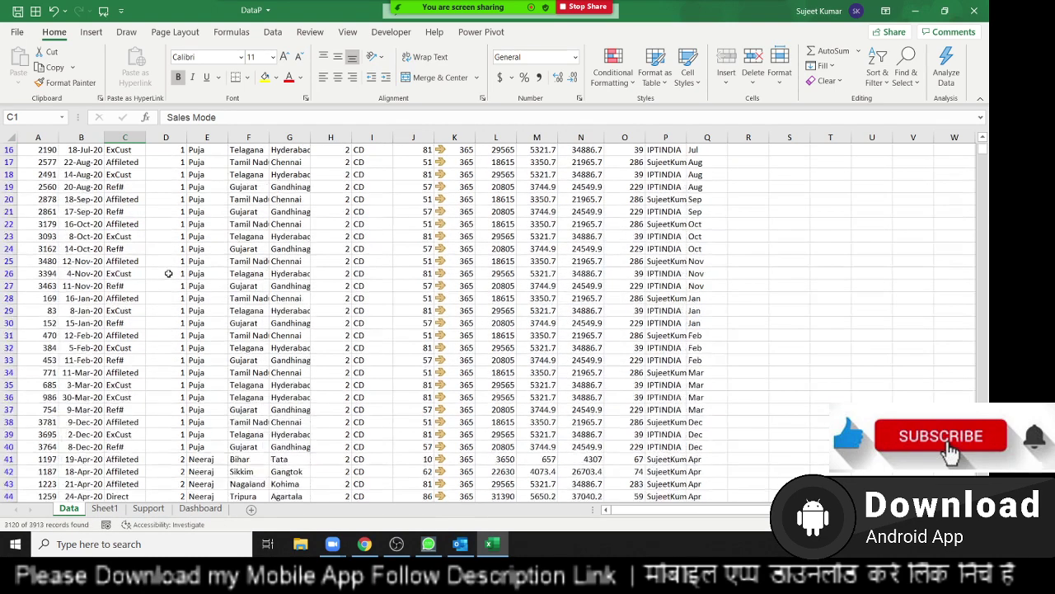
scroll(168, 273, up, 3)
scroll(168, 272, up, 2)
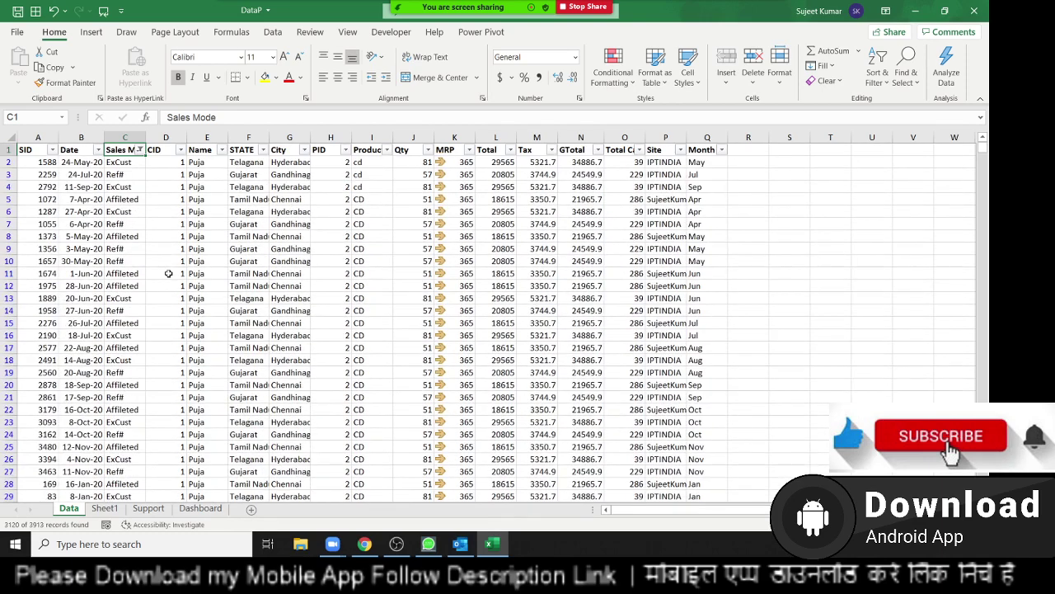
Open the Custom AutoFilter dialog for Sales Mode with the condition 'begins with'
click(140, 149)
mouse_move(83, 268)
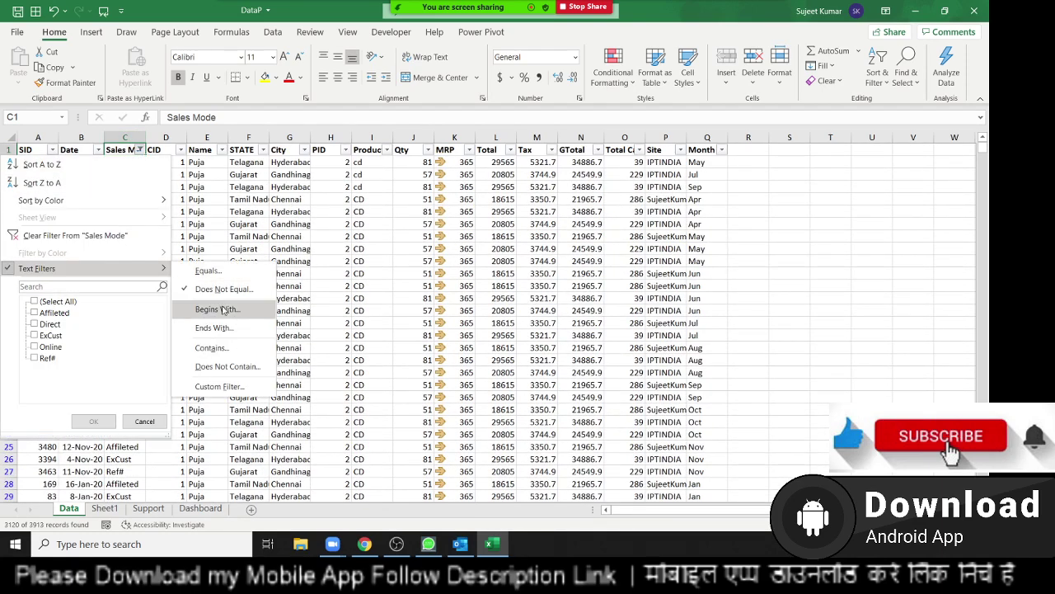
click(219, 310)
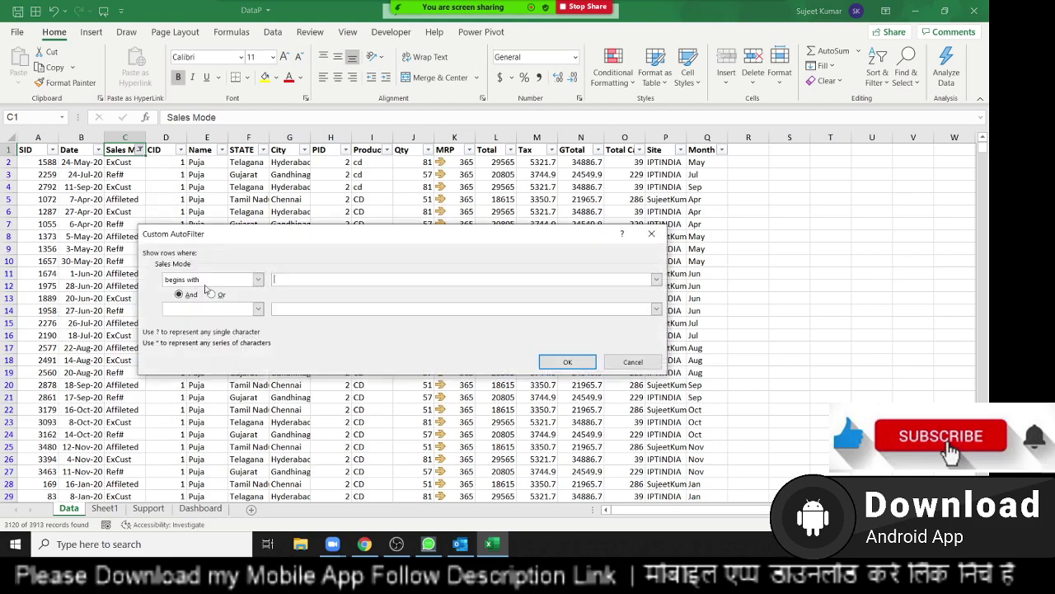
drag(241, 237, 297, 236)
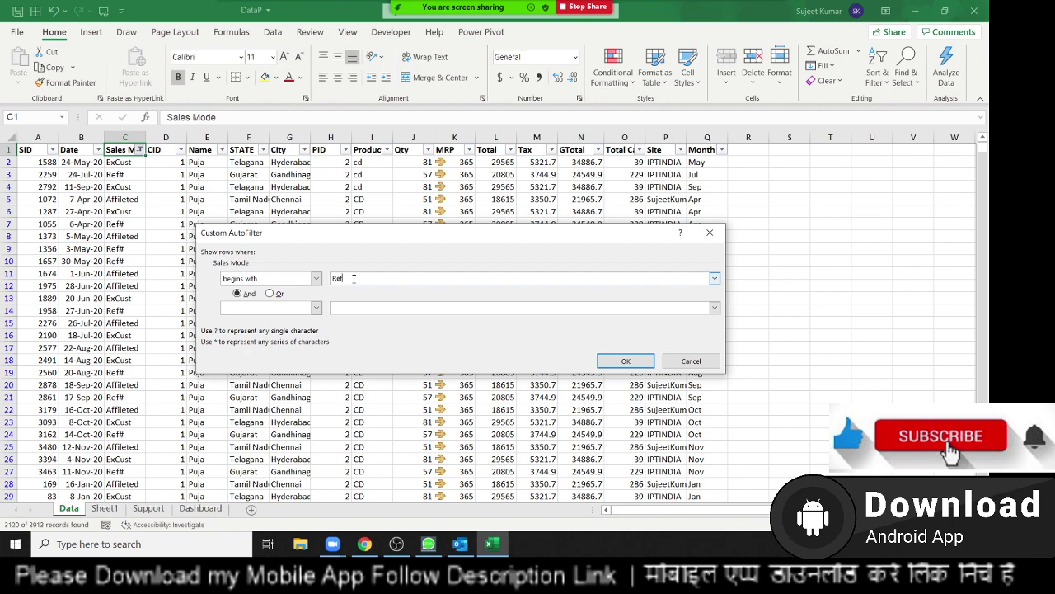
Apply the Sales Mode 'begins with Ref' filter, check the 780 matching rows, and reopen the custom filter
click(625, 362)
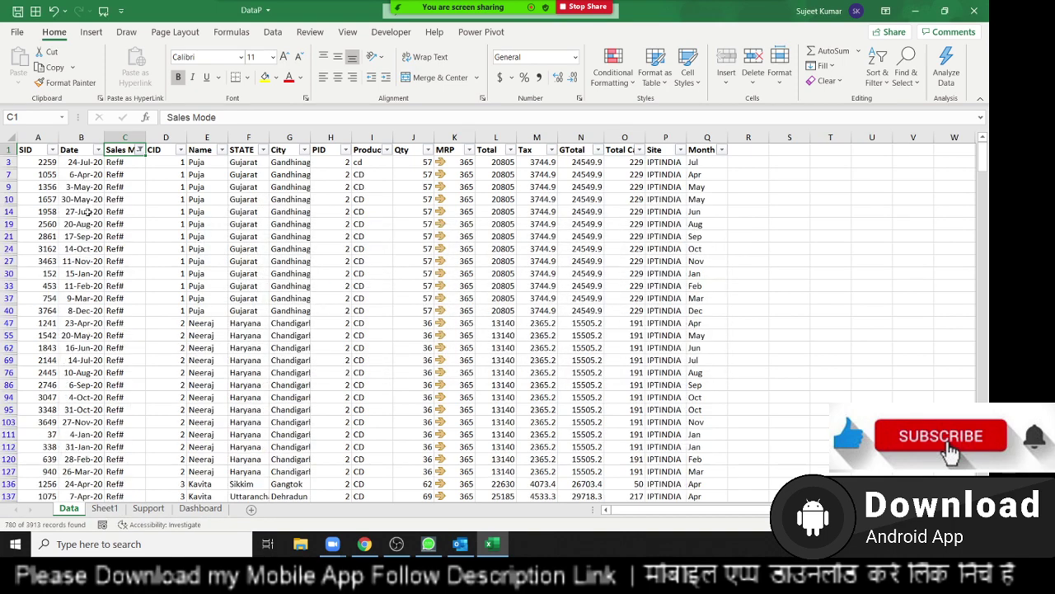
click(125, 212)
scroll(124, 248, down, 3)
scroll(139, 216, up, 3)
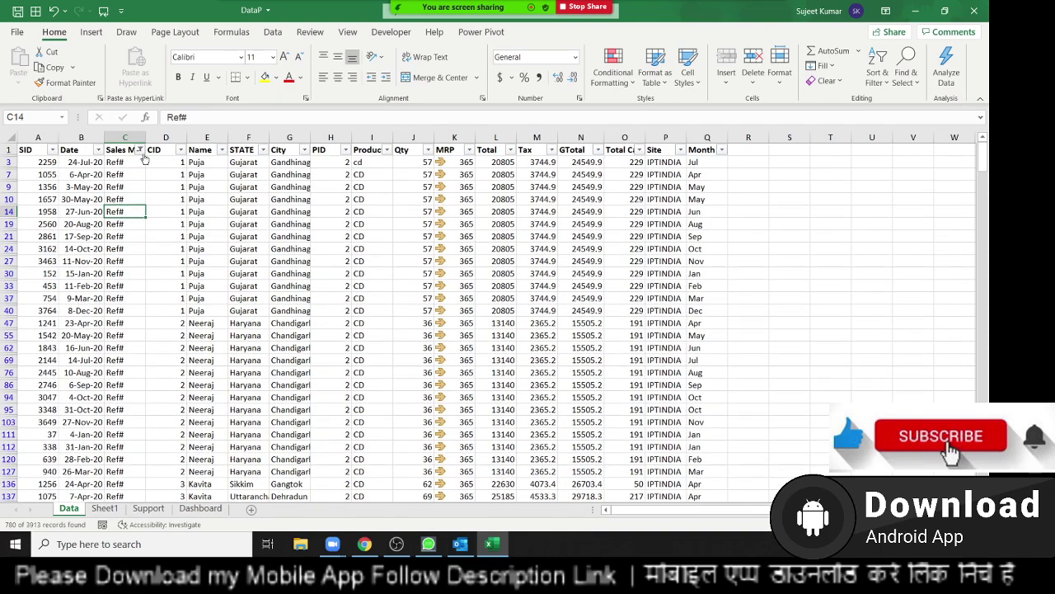
click(141, 149)
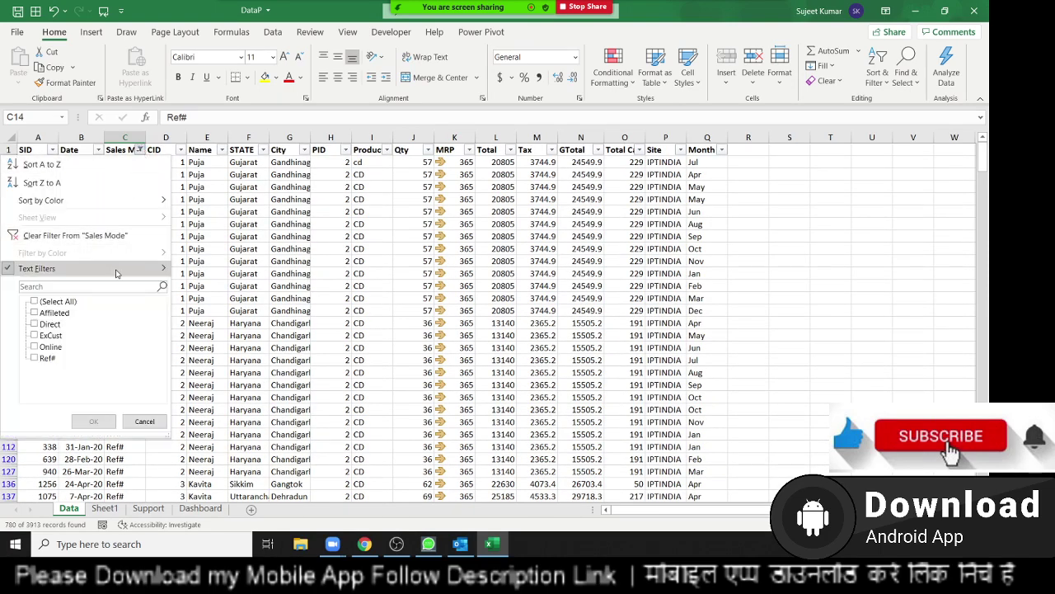
mouse_move(82, 268)
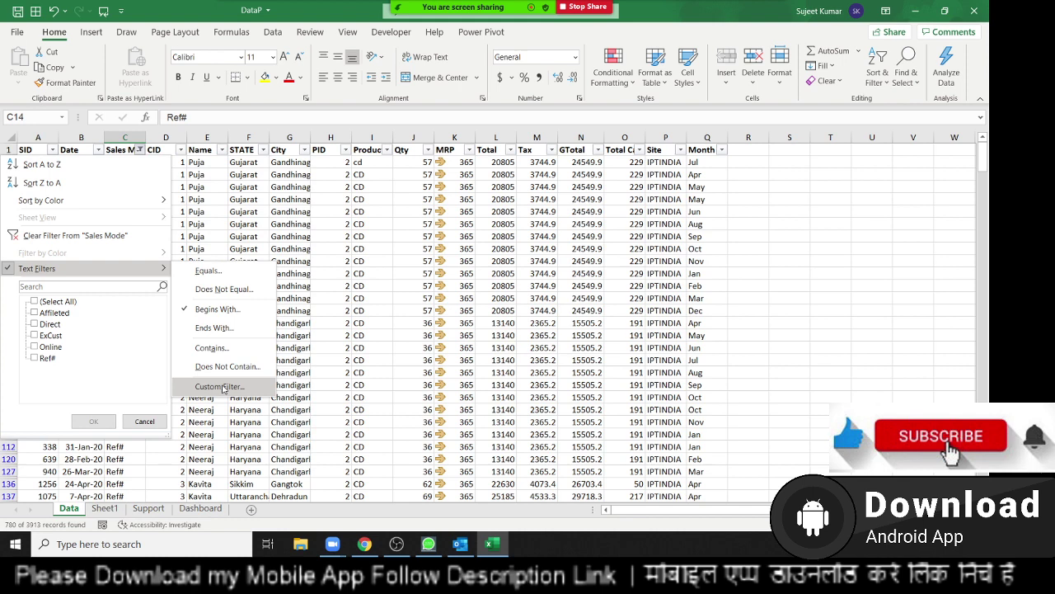
click(219, 386)
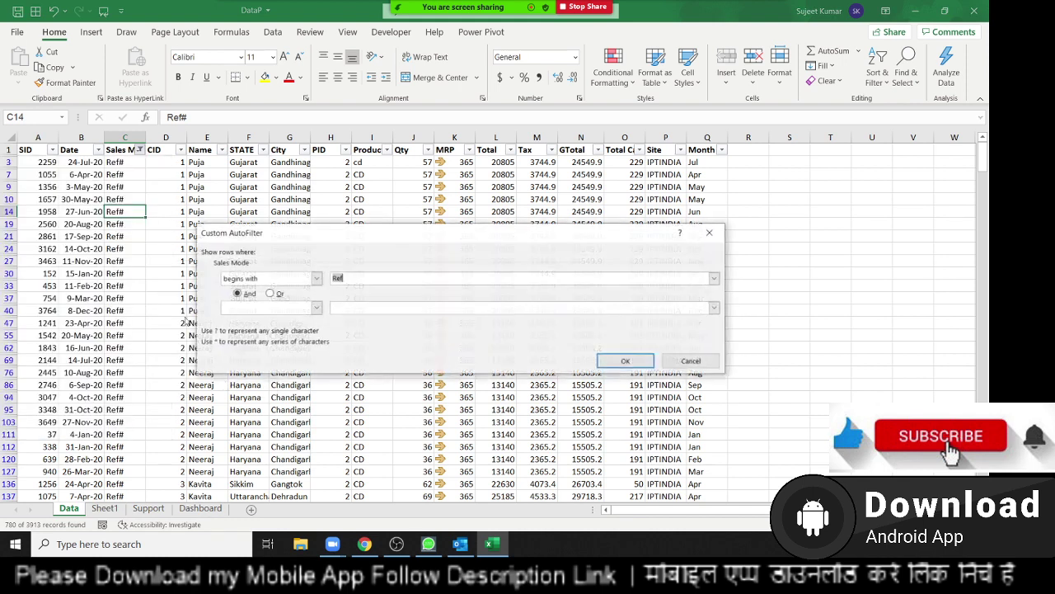
Filter Sales Mode to only Direct and Online, then clear the Sales Mode filter entirely
click(691, 361)
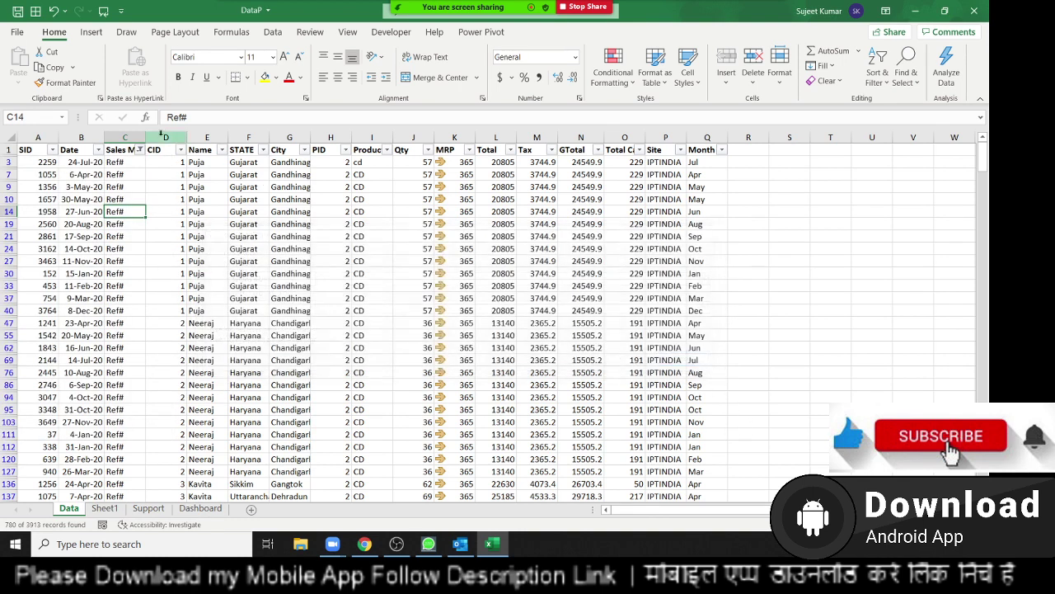
click(140, 149)
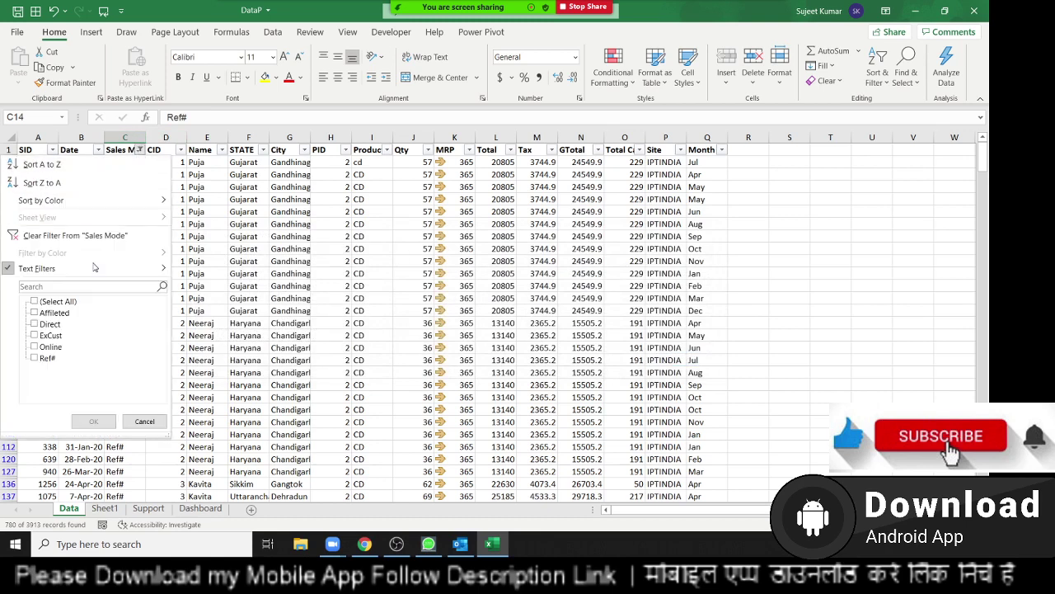
click(34, 301)
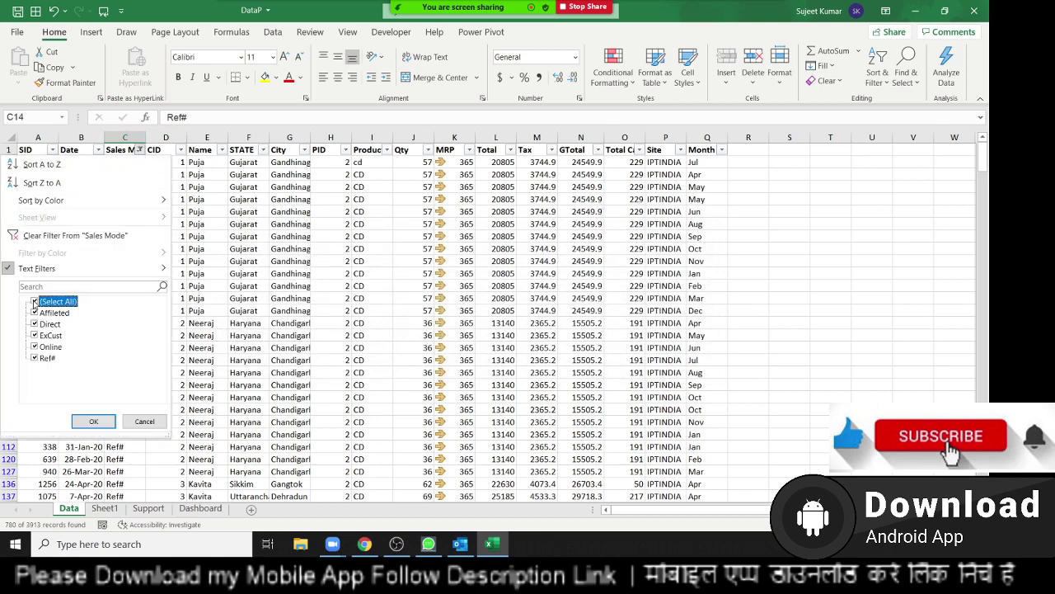
click(33, 301)
click(34, 346)
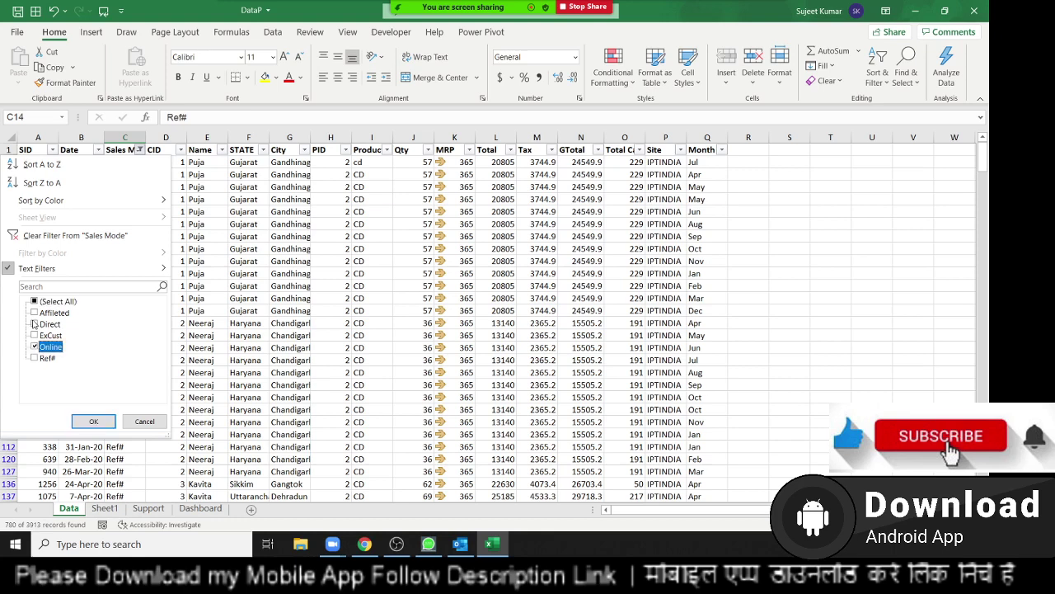
click(34, 324)
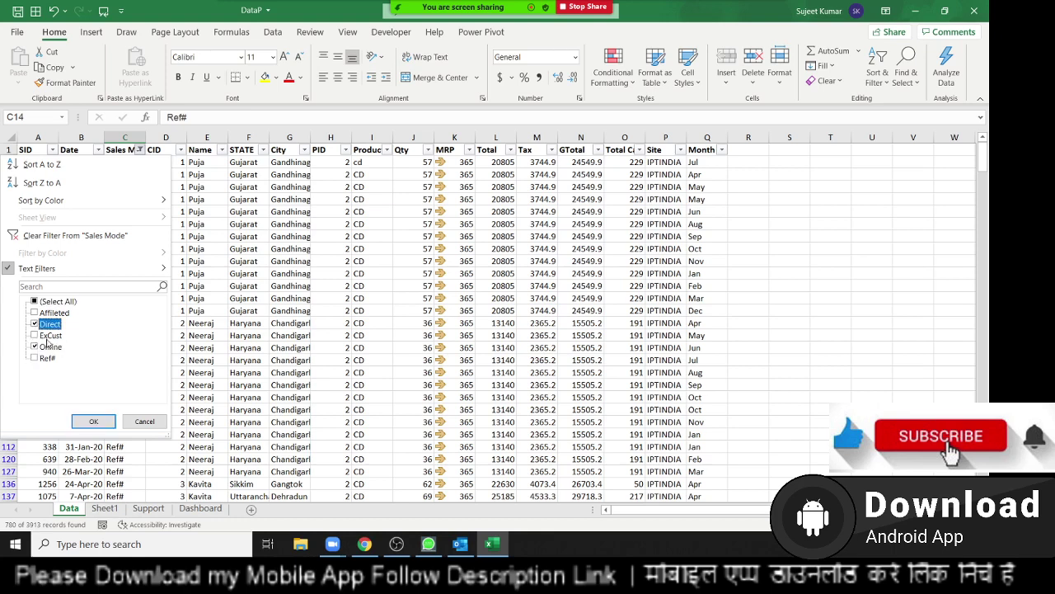
click(90, 418)
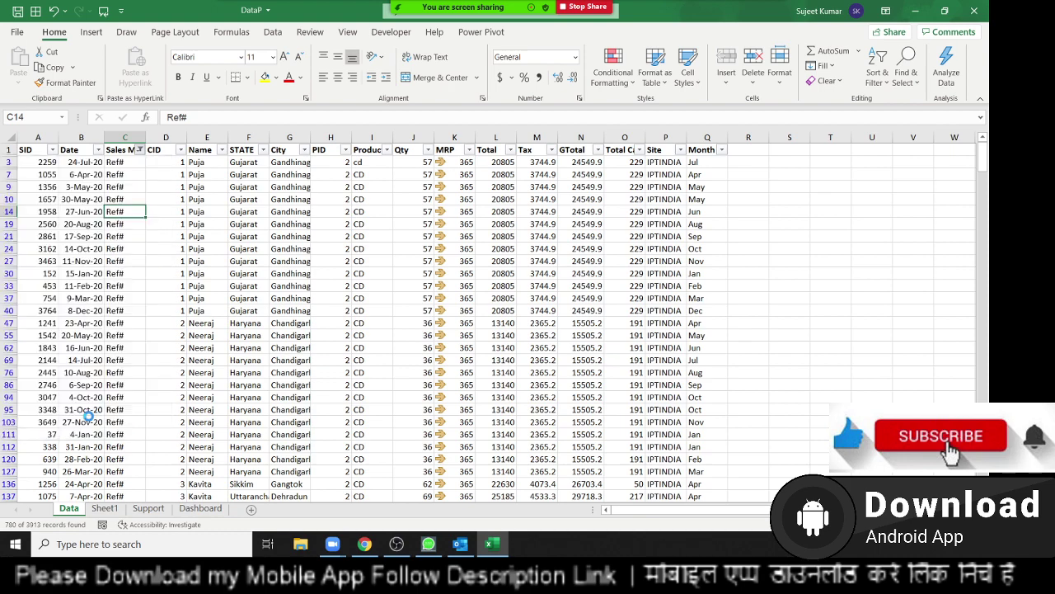
click(140, 151)
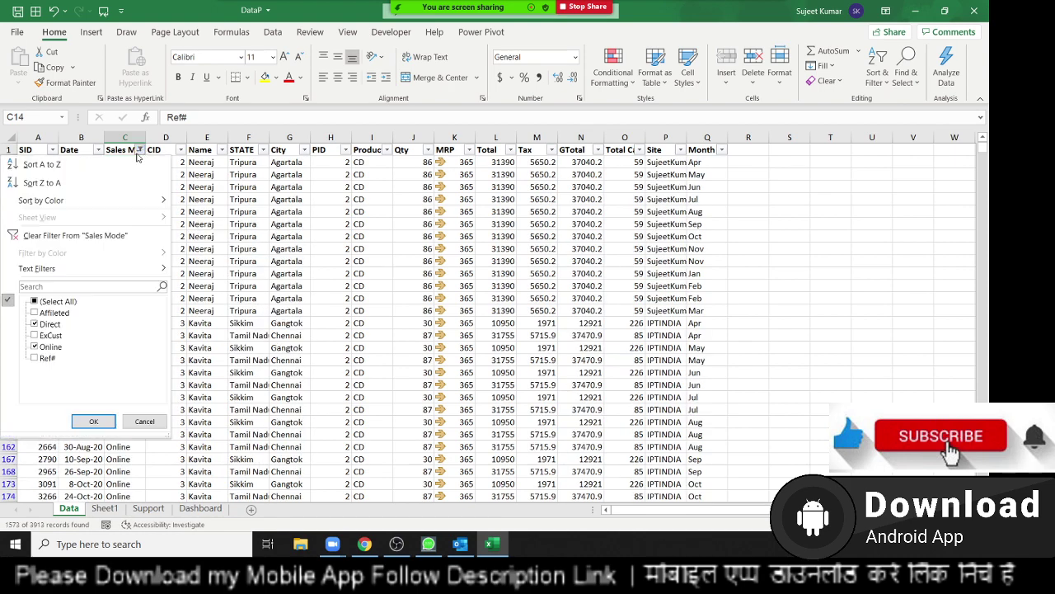
click(128, 237)
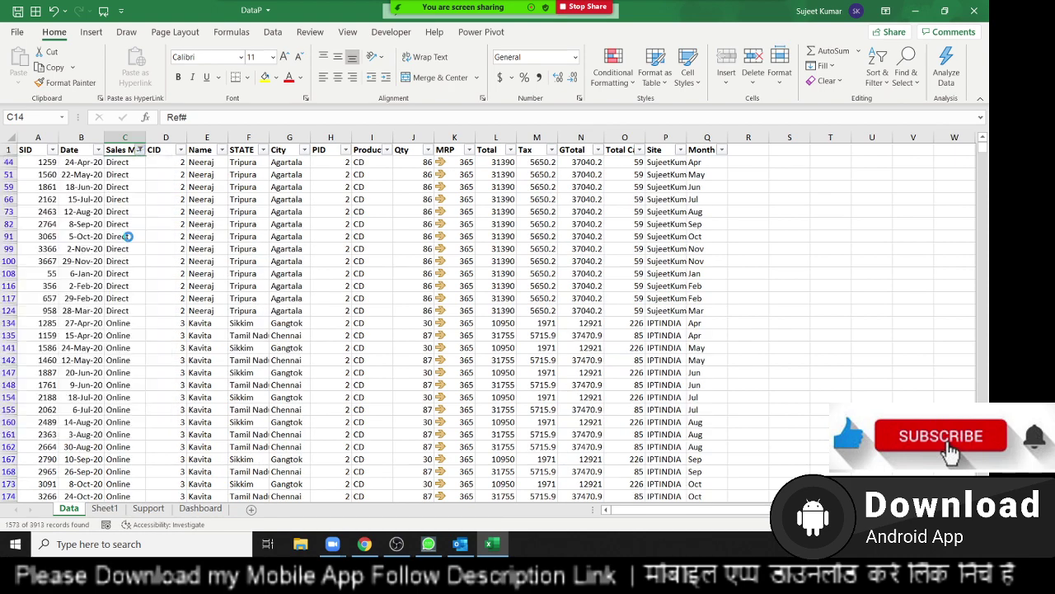
Set a custom Sales Mode filter: begins with 'Ex' Or begins with 'Ref'
click(140, 151)
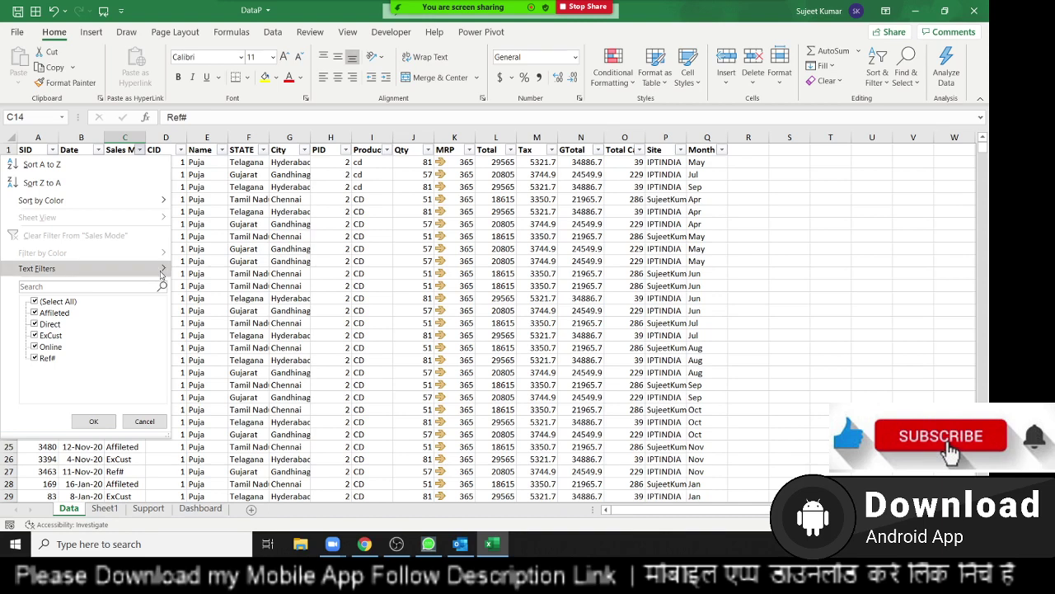
mouse_move(49, 268)
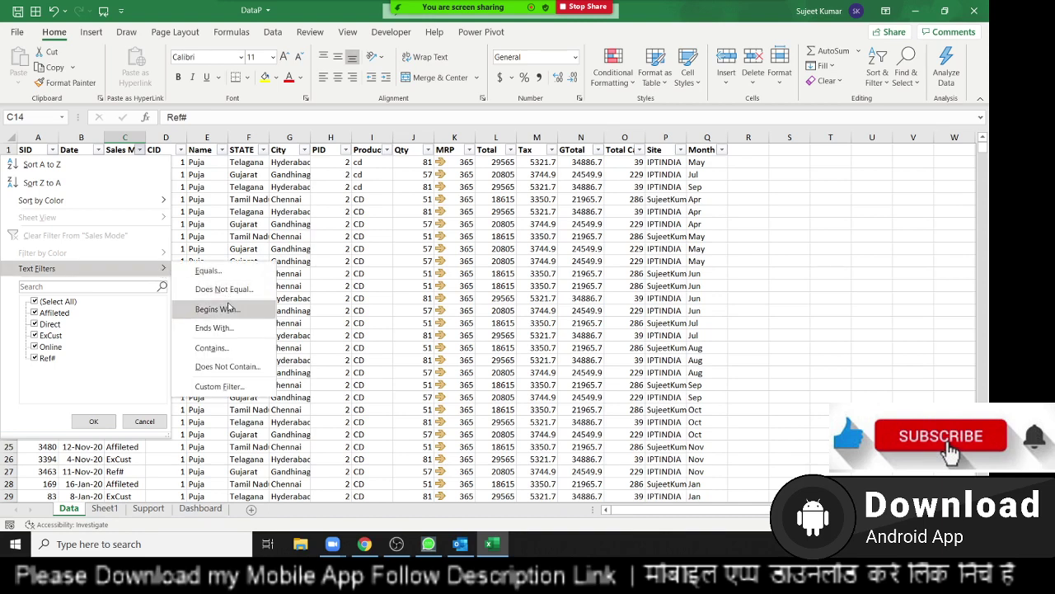
click(221, 310)
text(Ex)
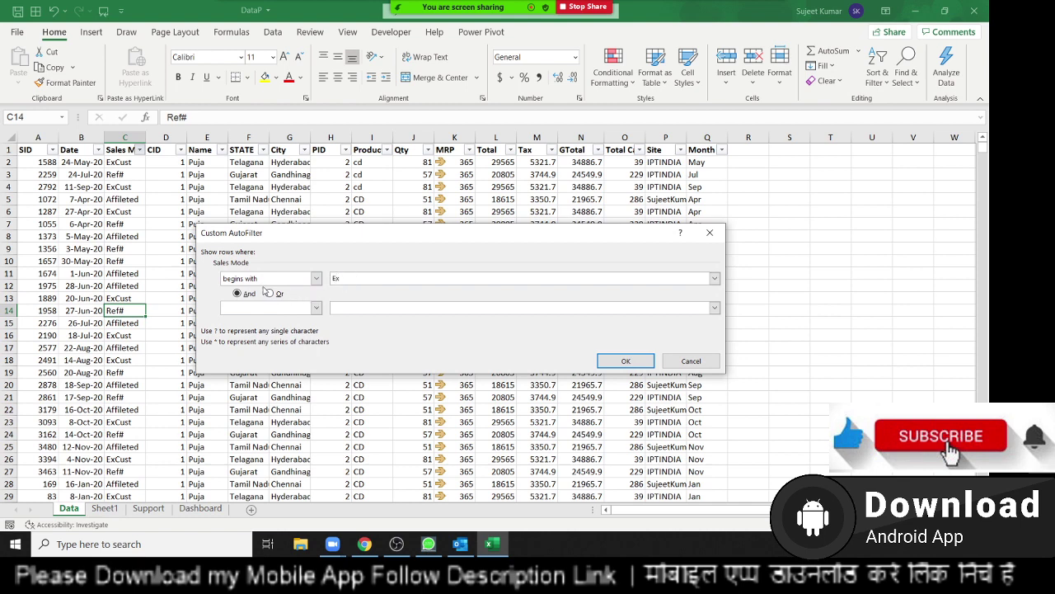
click(268, 294)
click(271, 310)
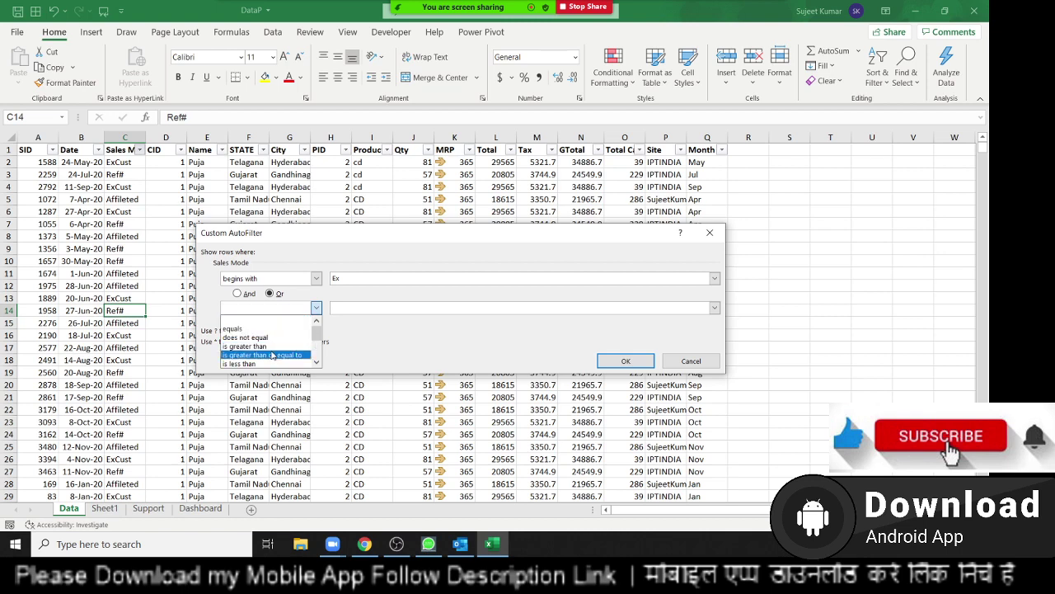
scroll(272, 355, down, 1)
scroll(272, 354, down, 1)
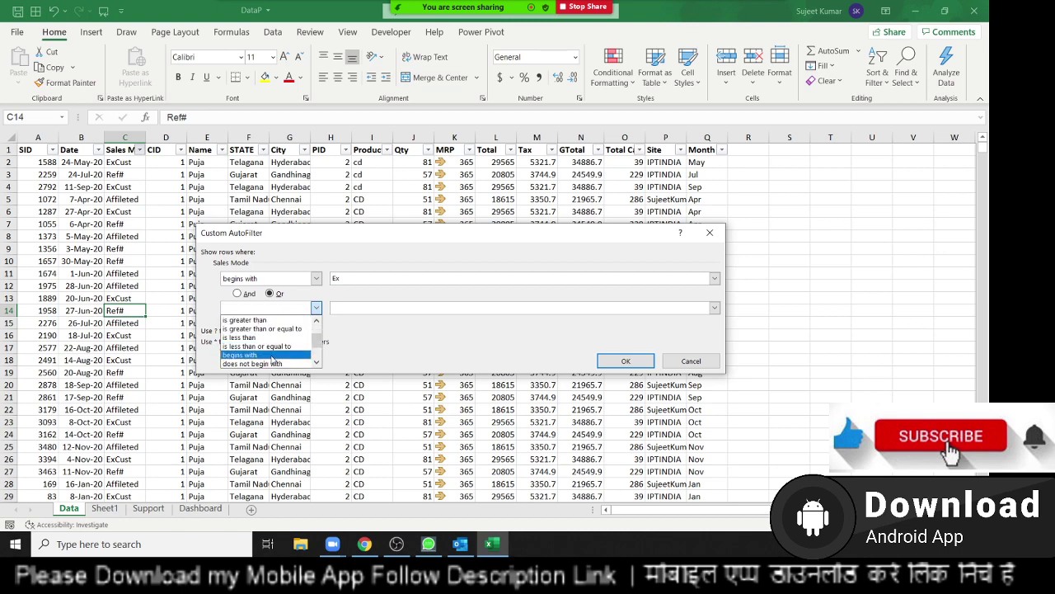
click(272, 355)
click(372, 305)
text(Ref)
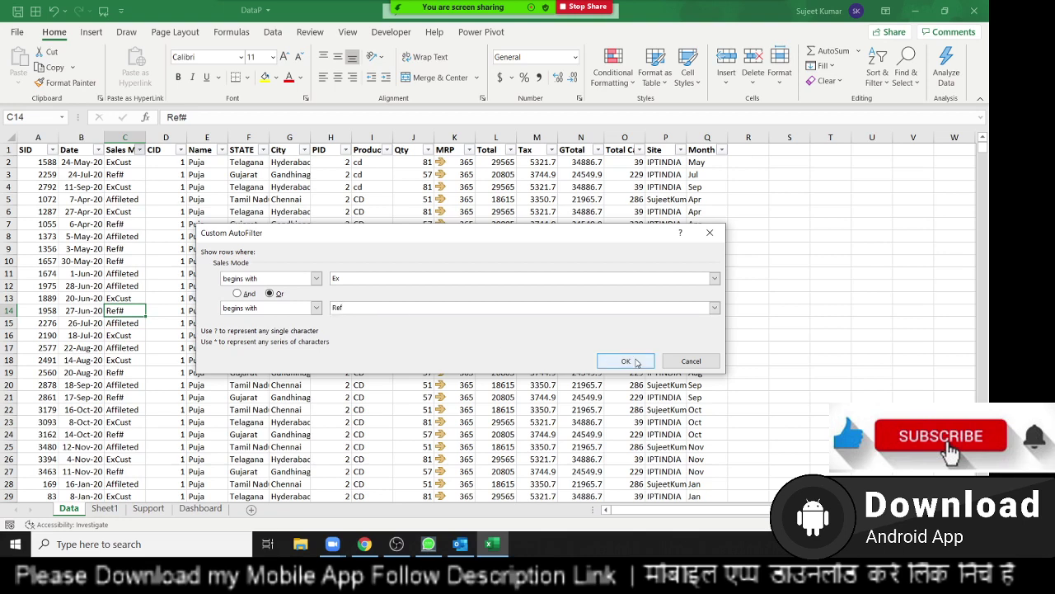
click(625, 360)
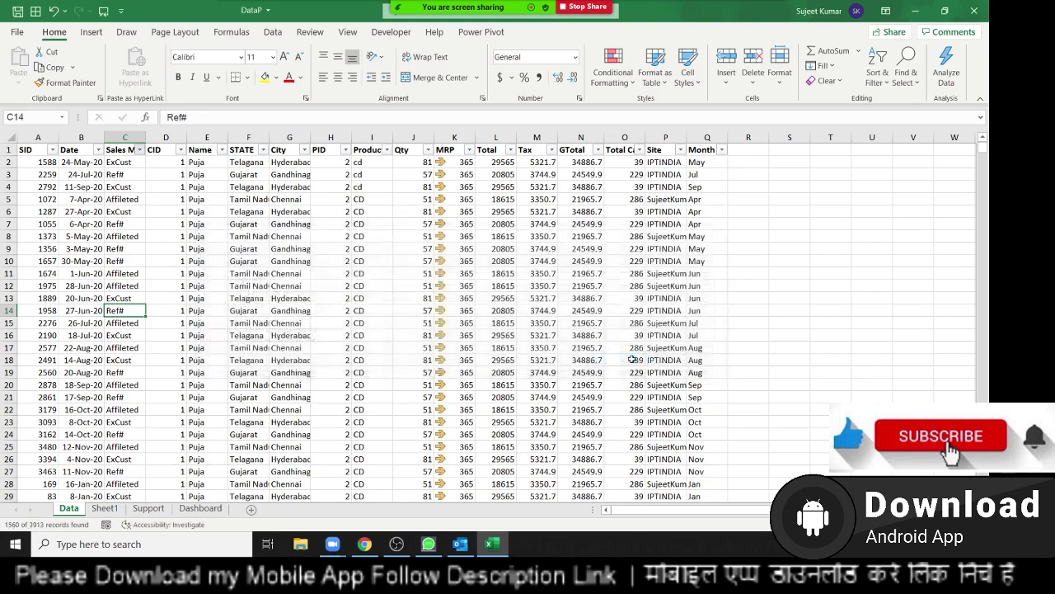
click(113, 164)
click(120, 175)
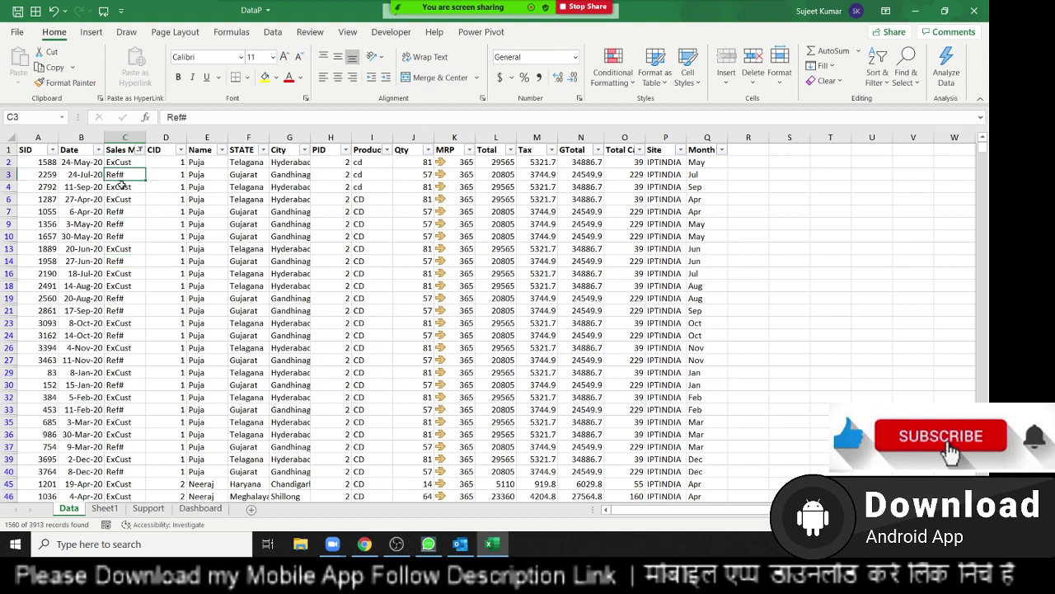
click(115, 224)
click(119, 248)
click(122, 298)
click(122, 310)
click(120, 385)
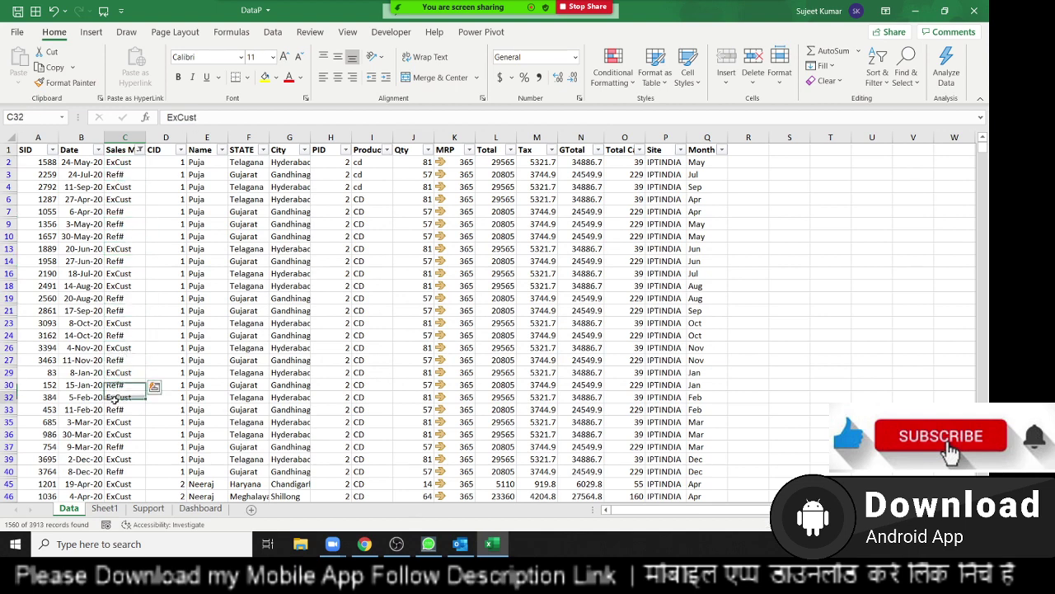
click(119, 409)
click(122, 434)
click(122, 458)
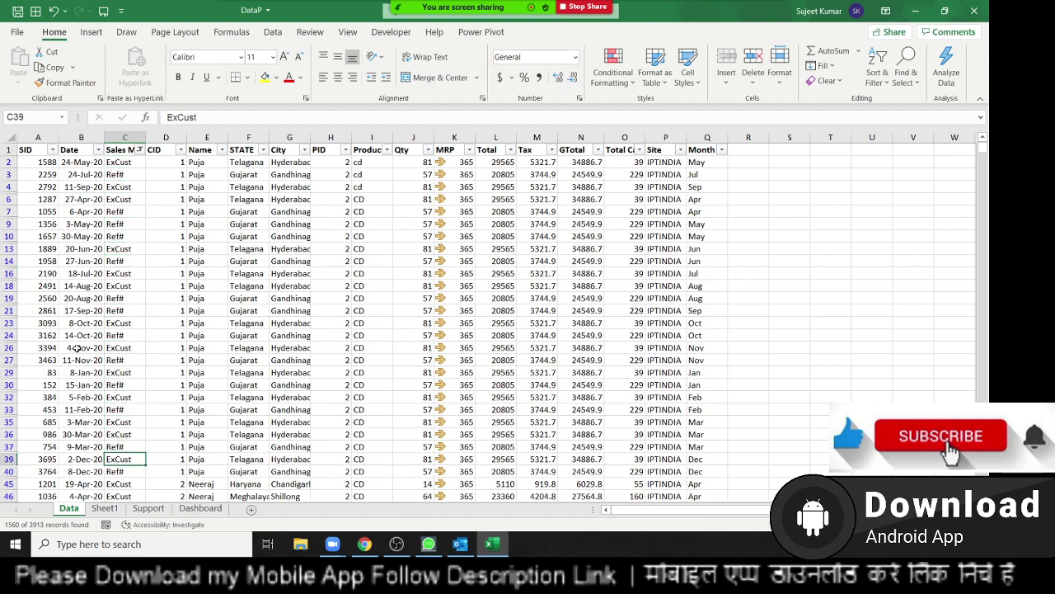
click(140, 150)
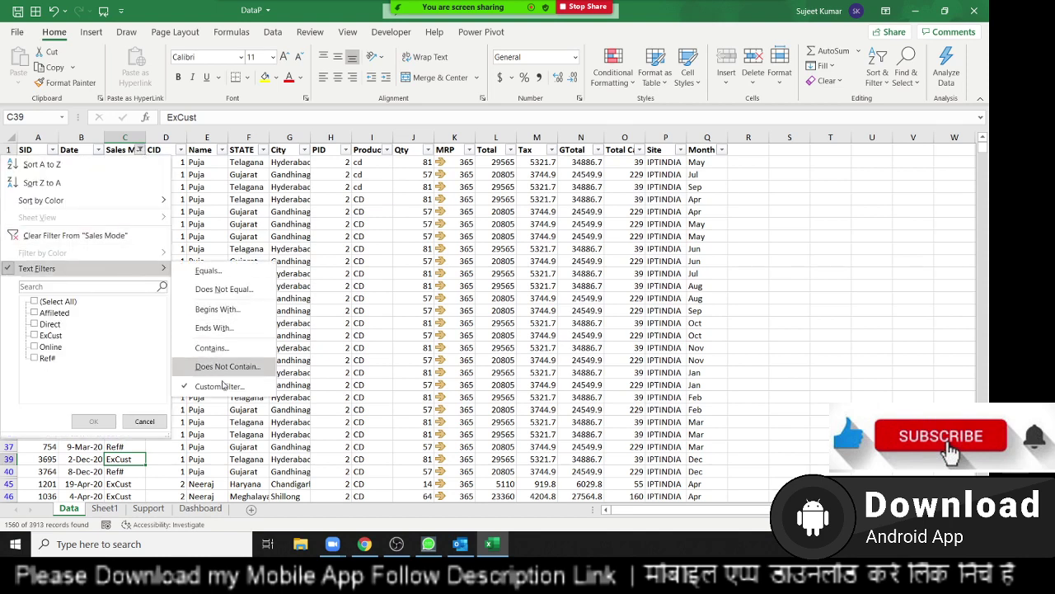
click(220, 386)
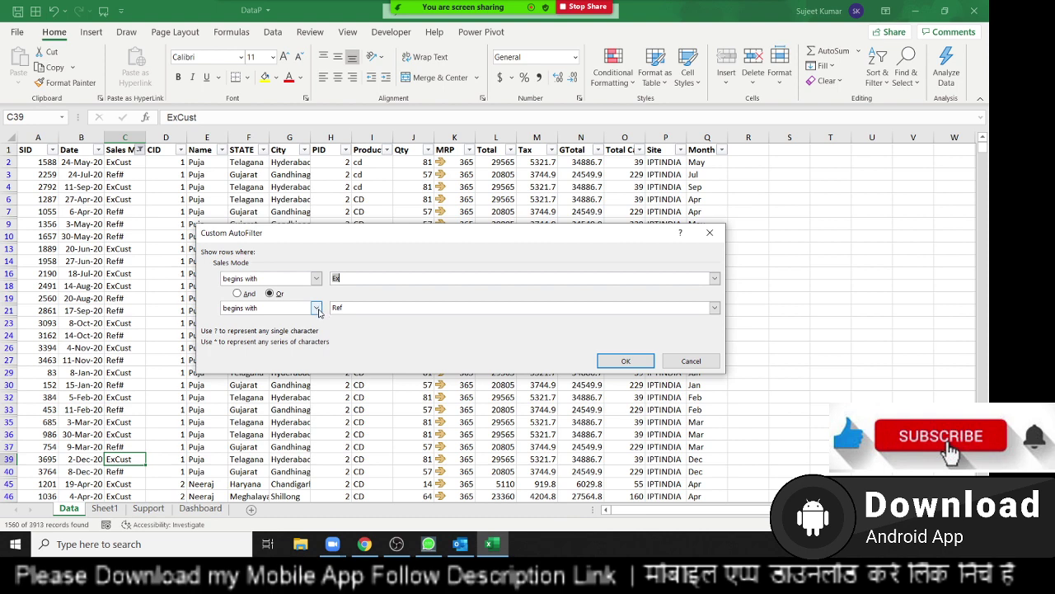
key(Return)
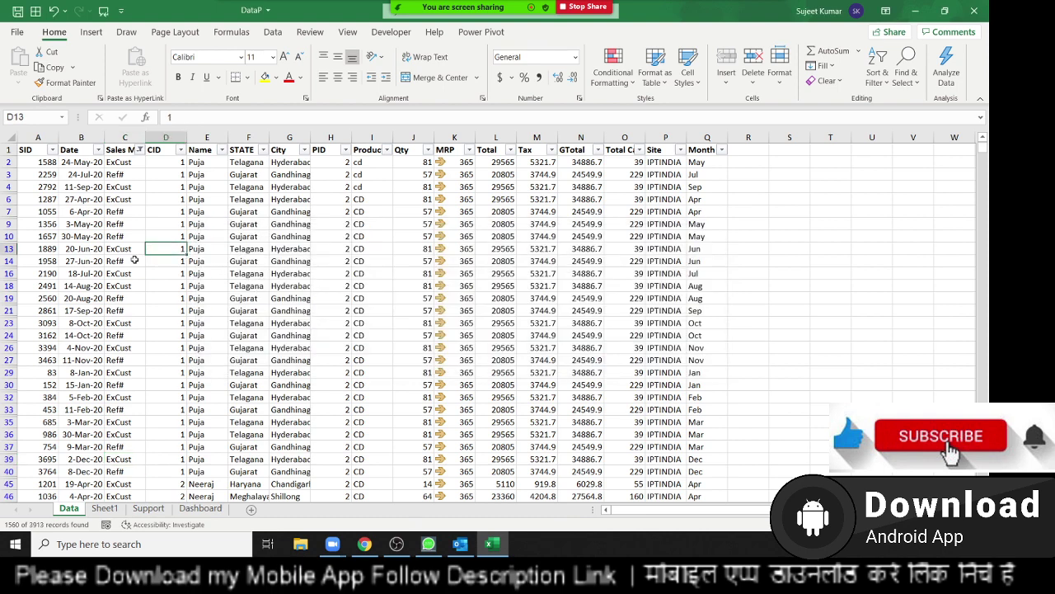
click(126, 260)
key(ctrl+shift+l)
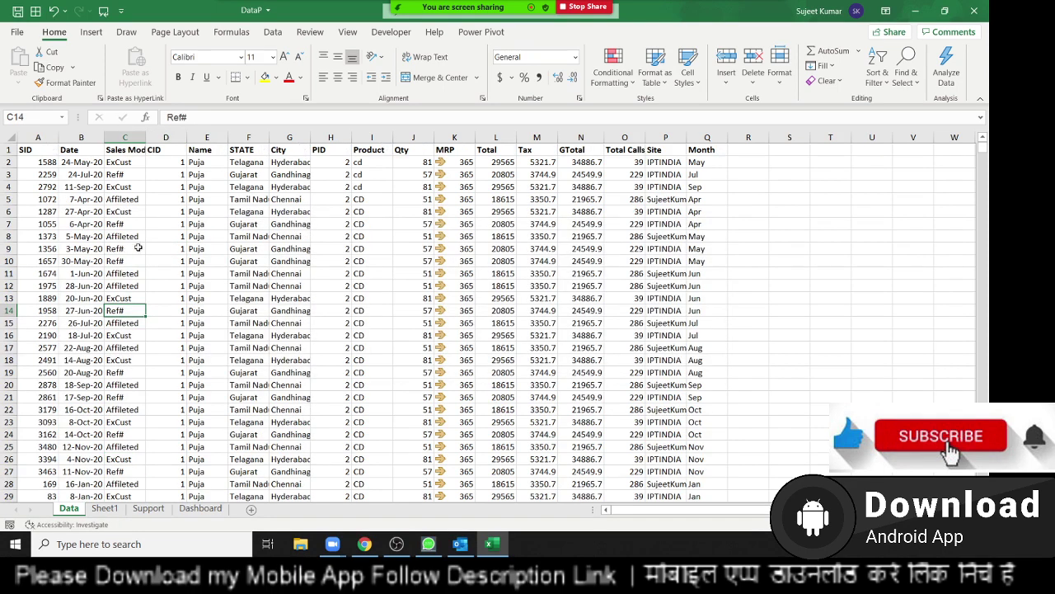
click(211, 252)
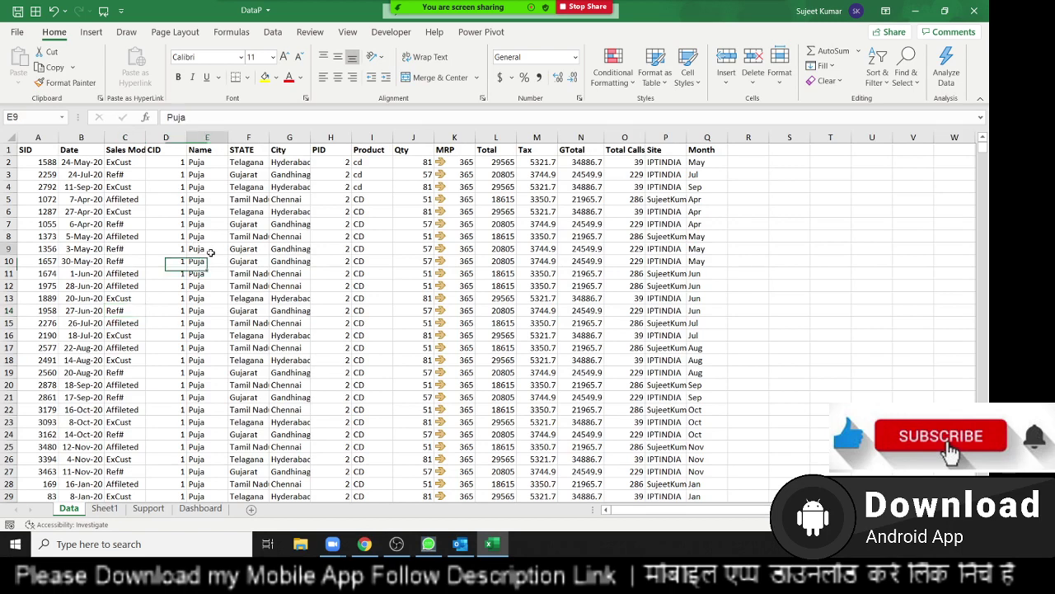
double_click(211, 298)
key(Escape)
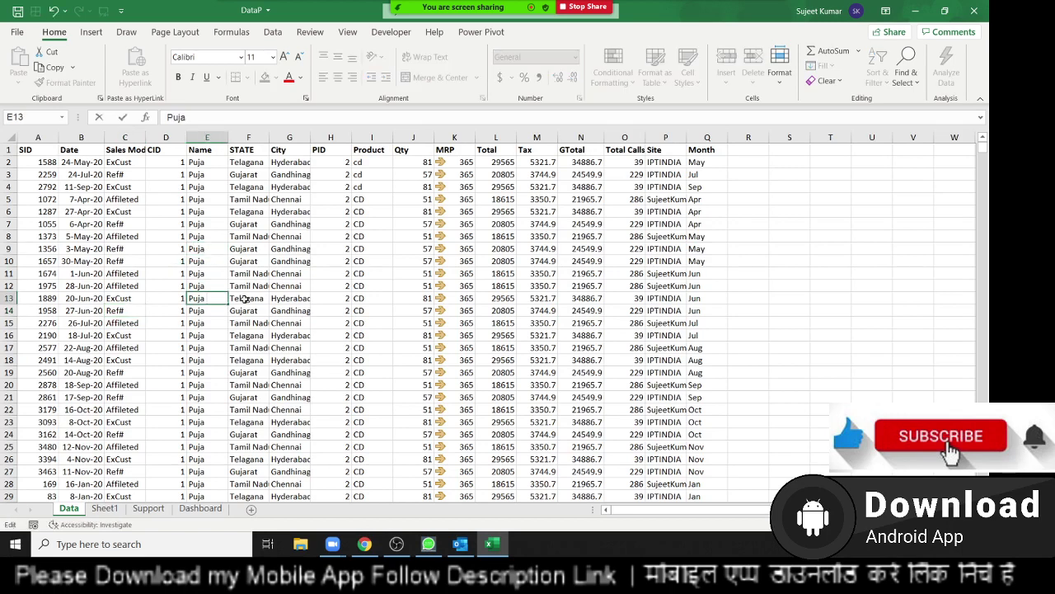
text( Singh)
key(Return)
key(Up)
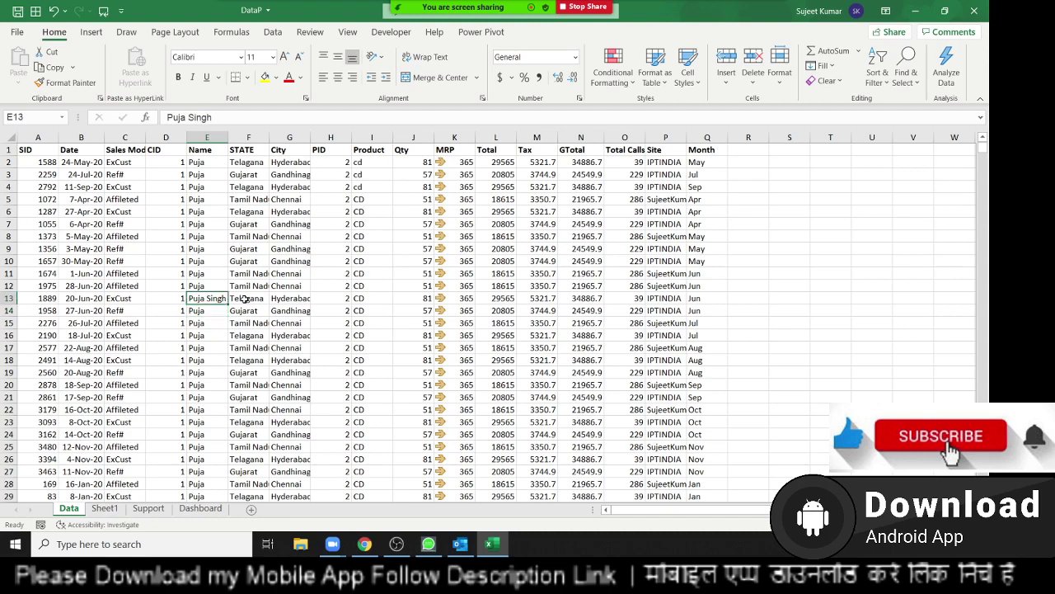
key(ctrl+c)
click(212, 398)
key(ctrl+v)
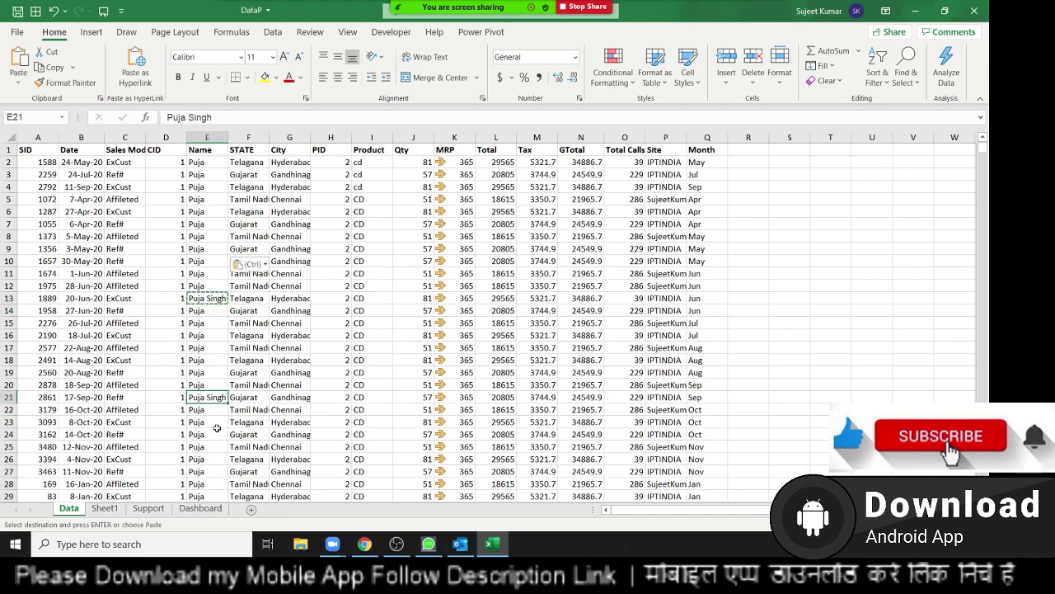
scroll(216, 427, down, 4)
click(207, 421)
key(ctrl+v)
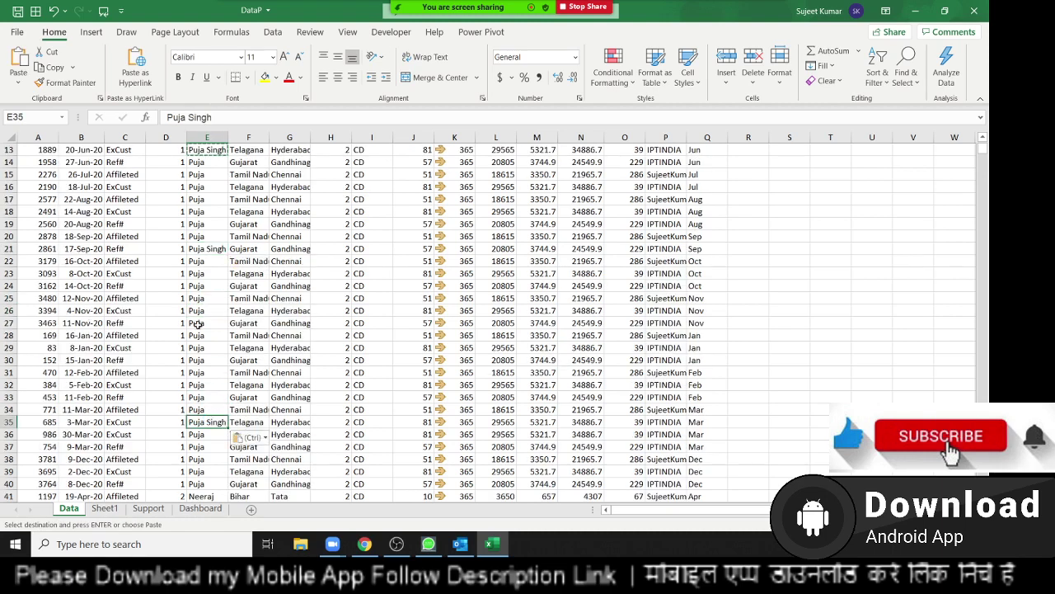
key(Escape)
scroll(198, 297, down, 2)
scroll(199, 222, down, 1)
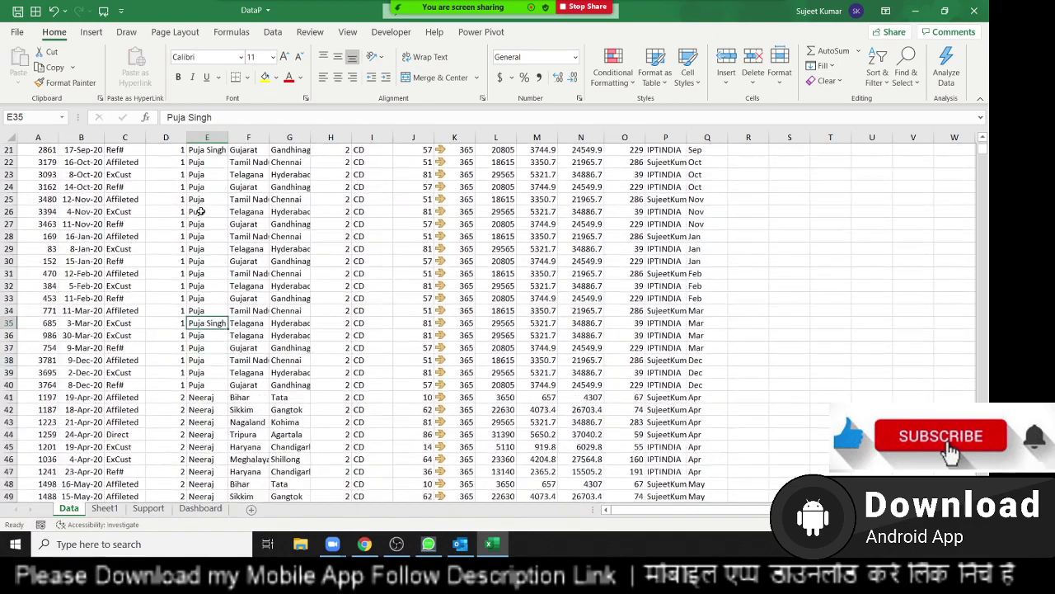
scroll(199, 212, up, 7)
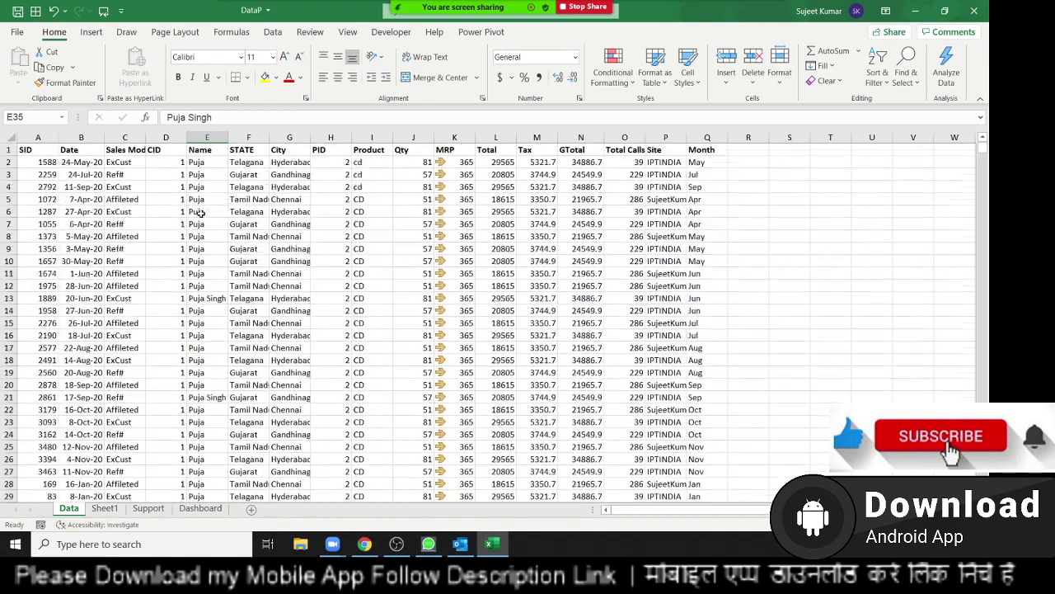
click(202, 335)
click(199, 257)
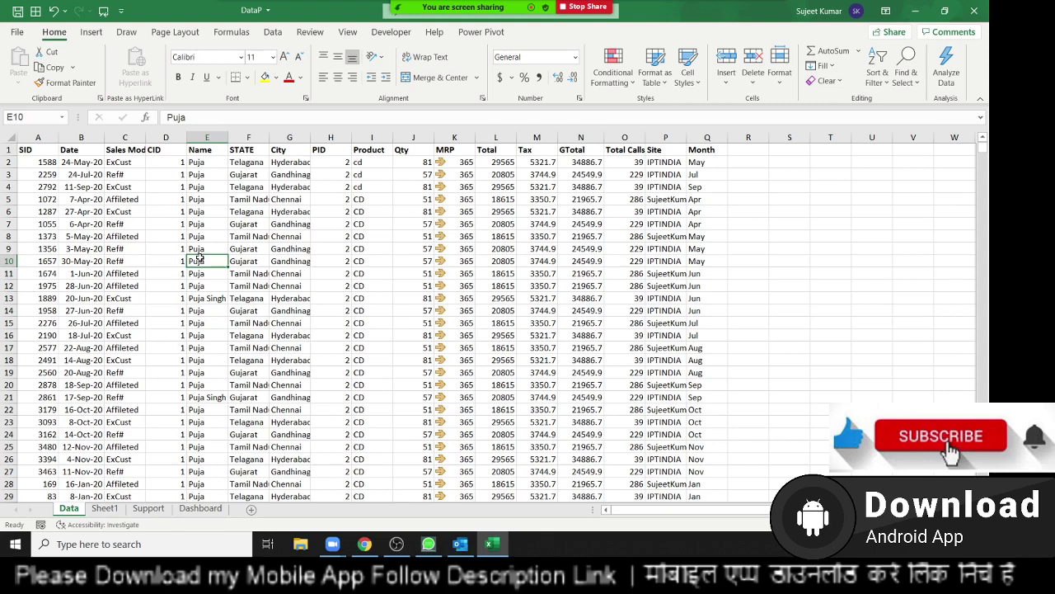
Turn on header filters with Ctrl+Shift+L and start a Name filter beginning with 'P'
click(45, 155)
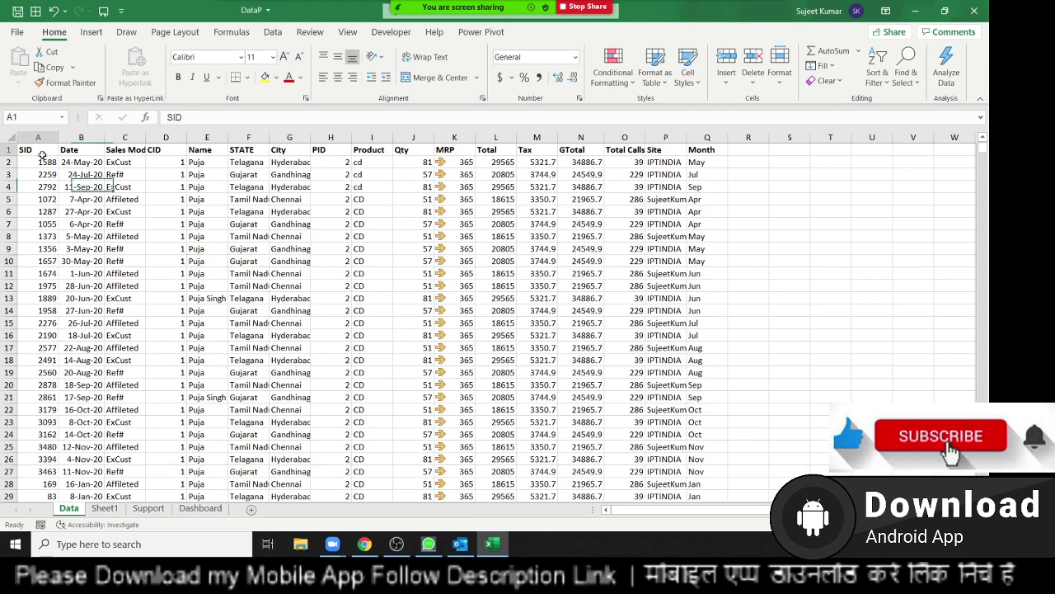
key(ctrl+shift+l)
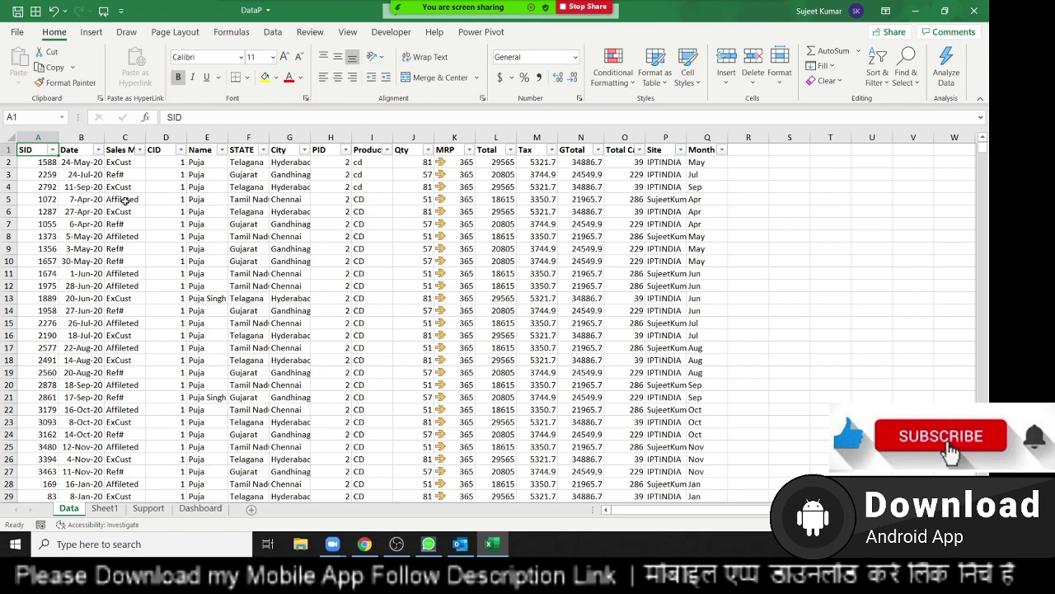
click(221, 150)
mouse_move(144, 268)
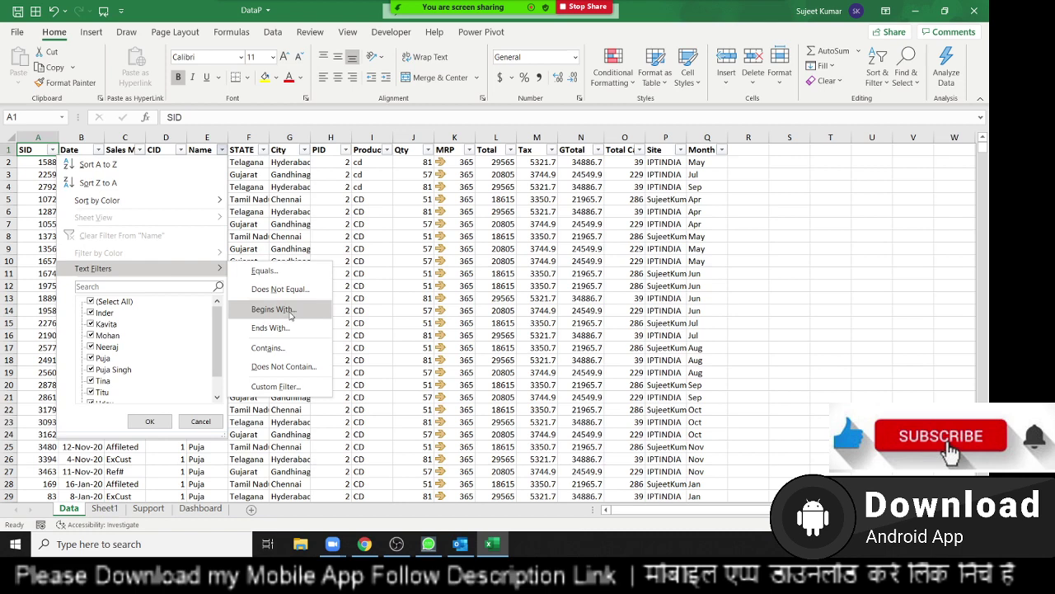
click(289, 316)
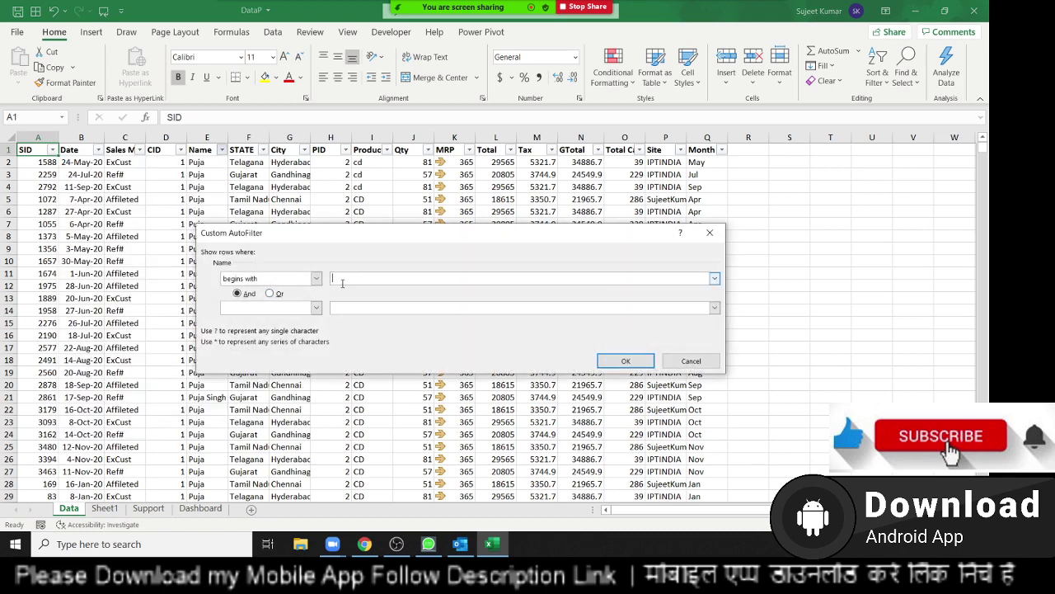
text(Puja)
Add an 'ends with' second condition and apply the two-condition Name filter
click(244, 309)
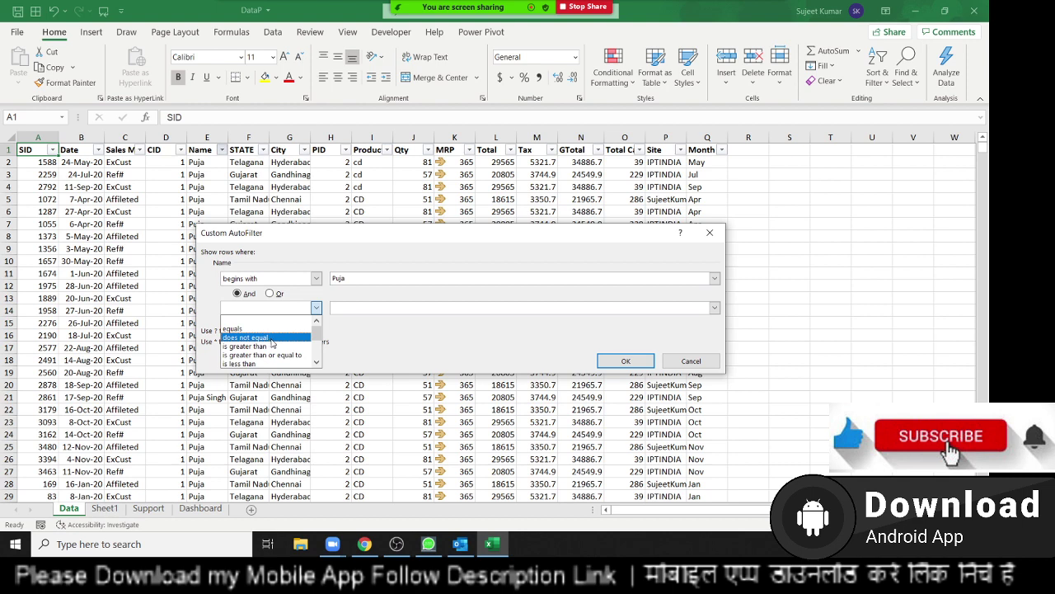
scroll(272, 342, down, 1)
scroll(272, 346, down, 1)
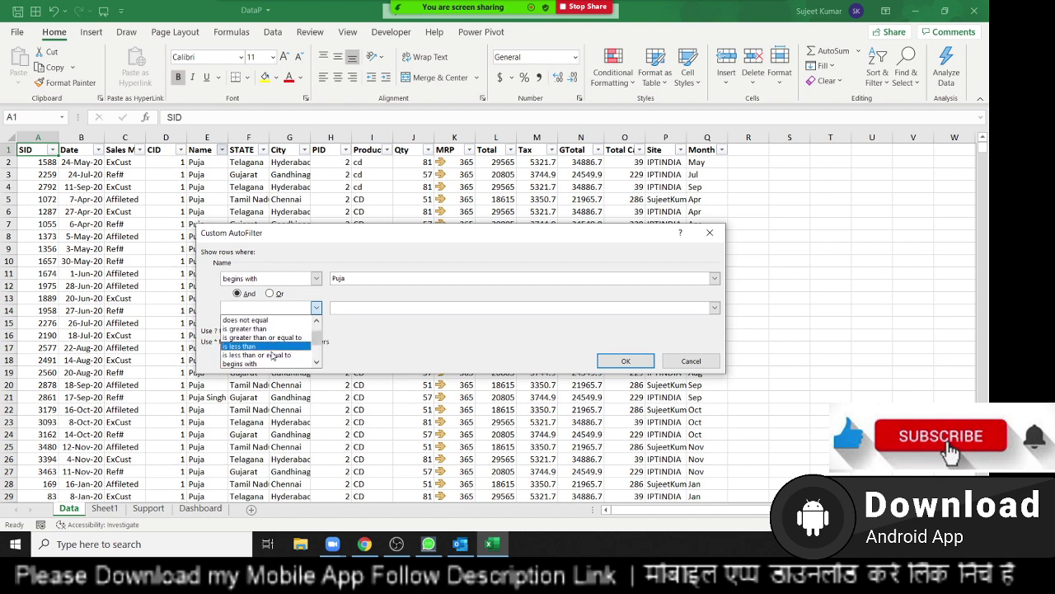
click(274, 363)
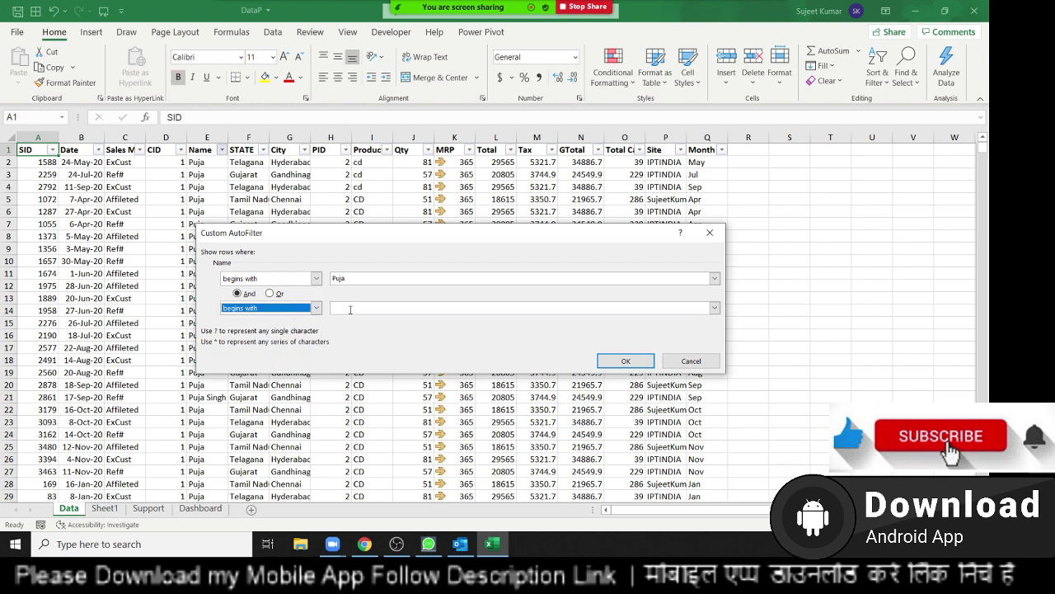
click(295, 310)
scroll(294, 373, down, 2)
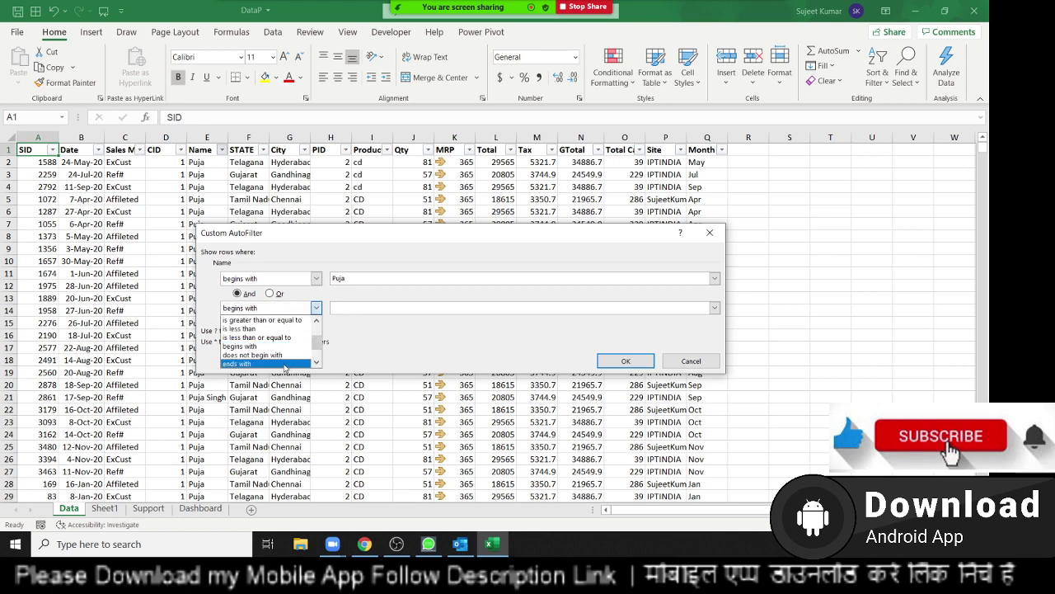
click(294, 373)
click(351, 305)
text(Singh)
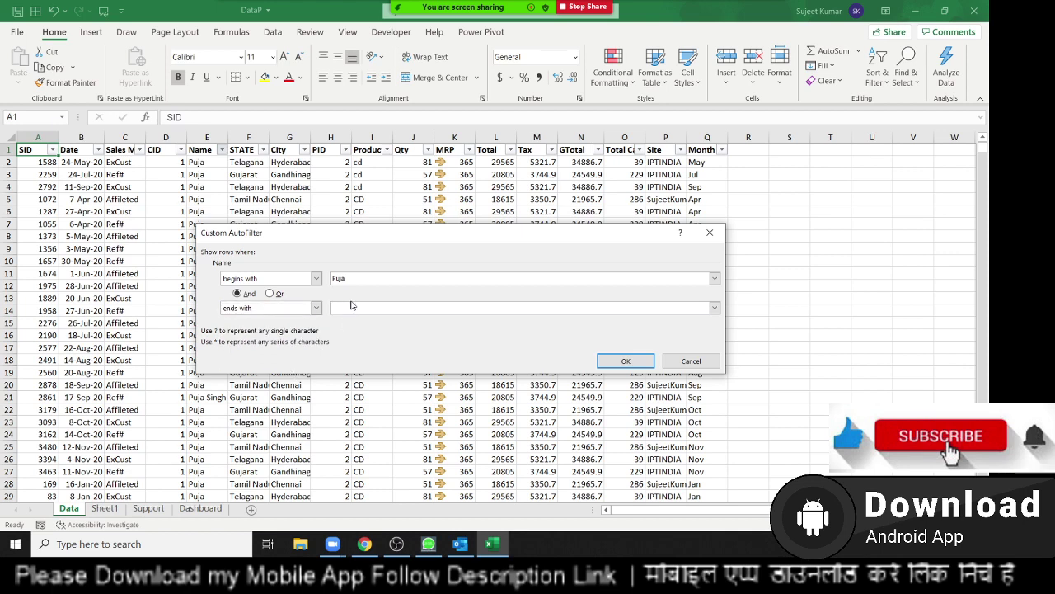
click(611, 360)
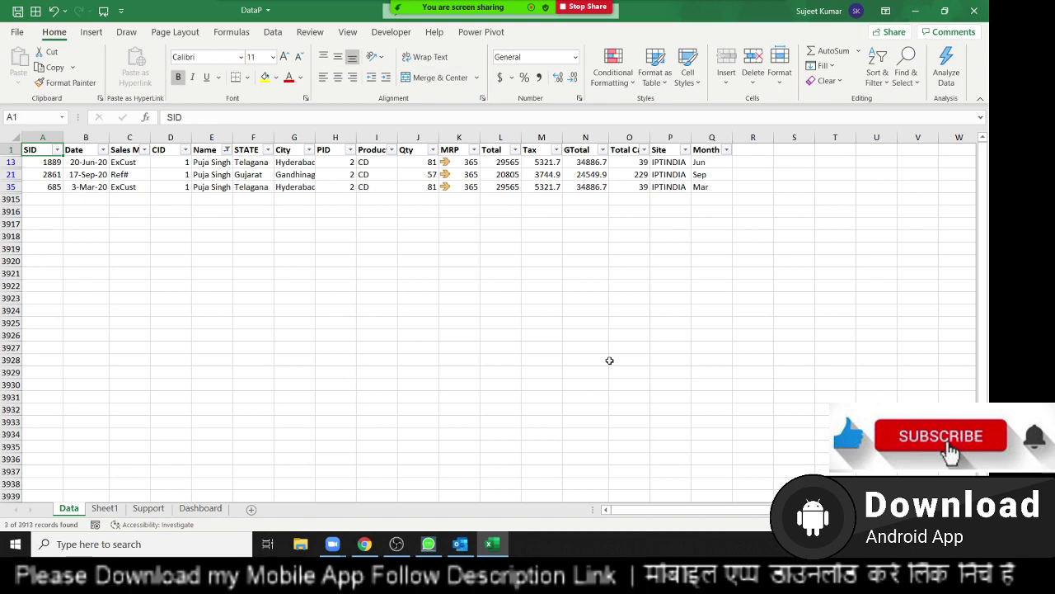
Clear the Name filter with Alt+A, C so all rows show, then open the Qty filter list
key(alt+a)
key(c)
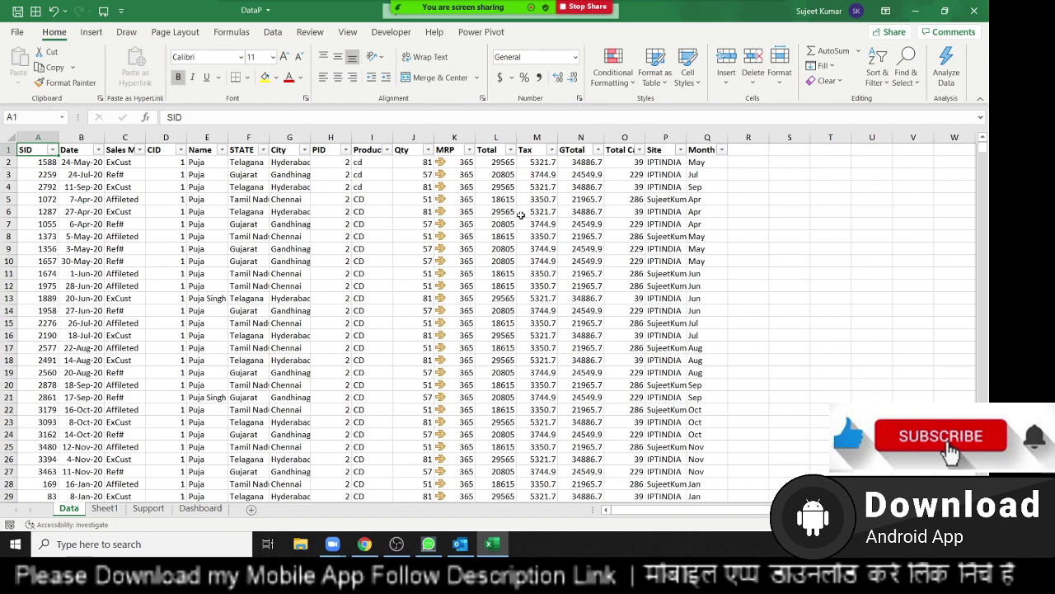
click(415, 151)
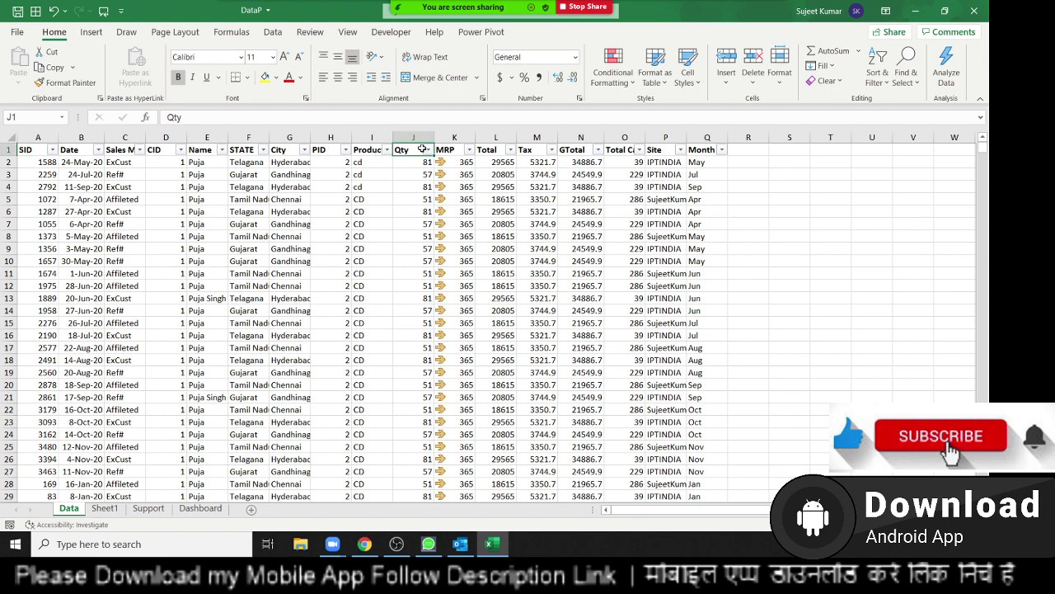
click(429, 150)
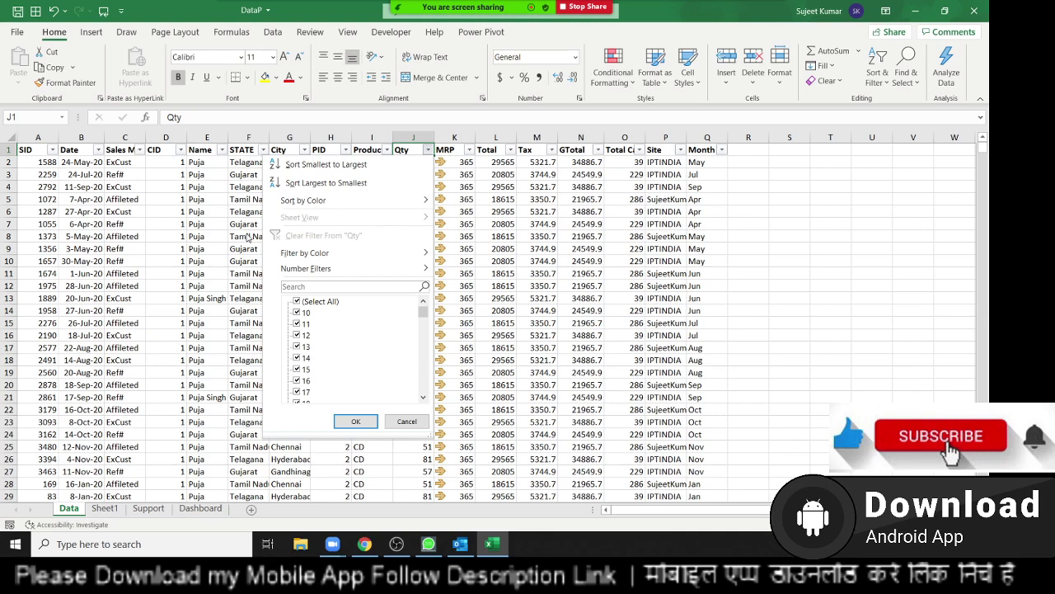
Fill the Ref# cell C14 in the Sales Mode column with yellow
click(130, 234)
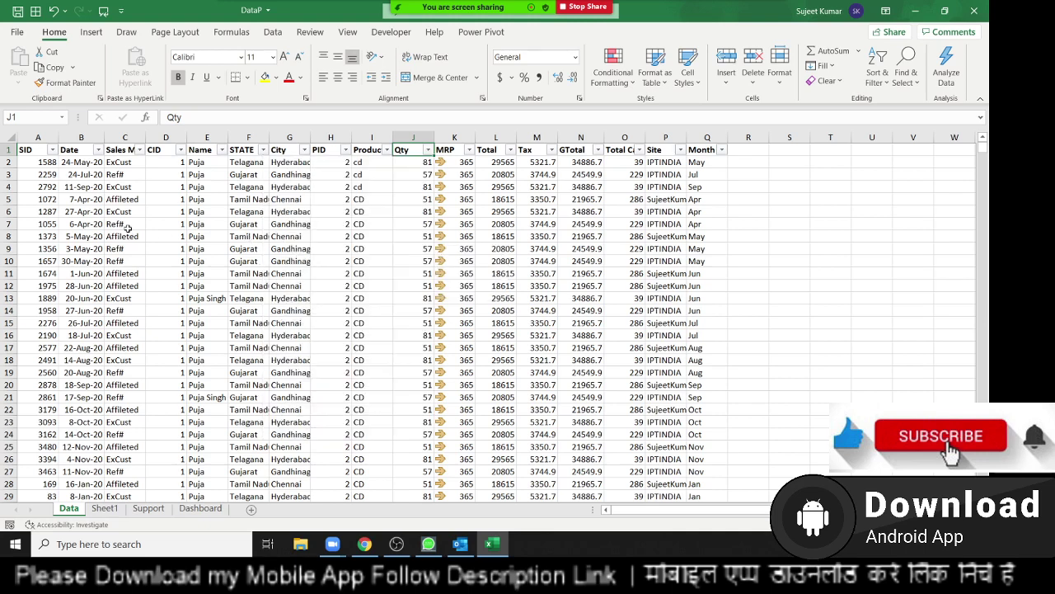
click(140, 149)
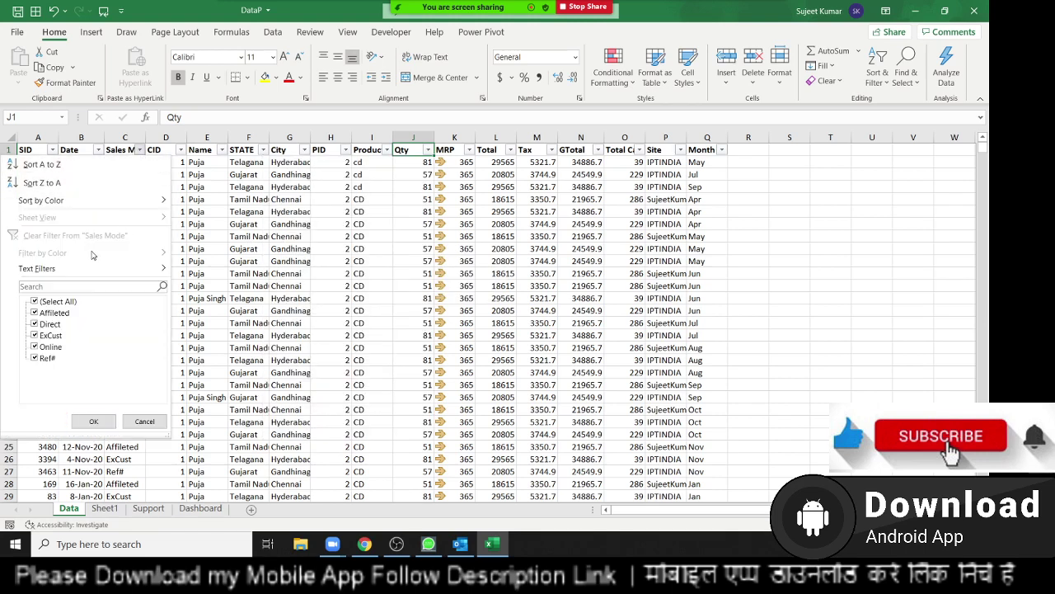
click(248, 266)
click(128, 311)
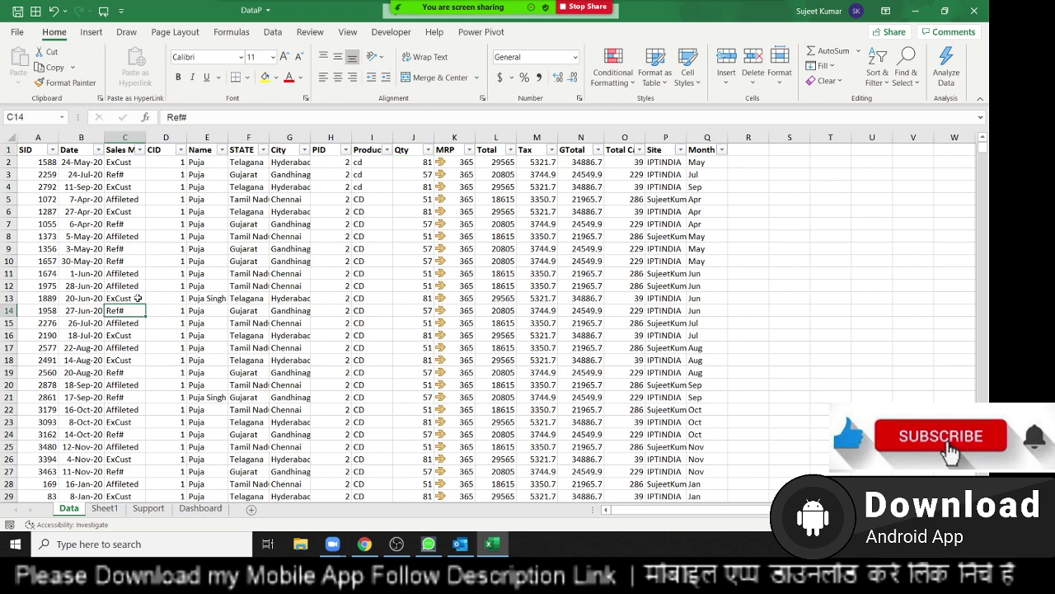
click(276, 77)
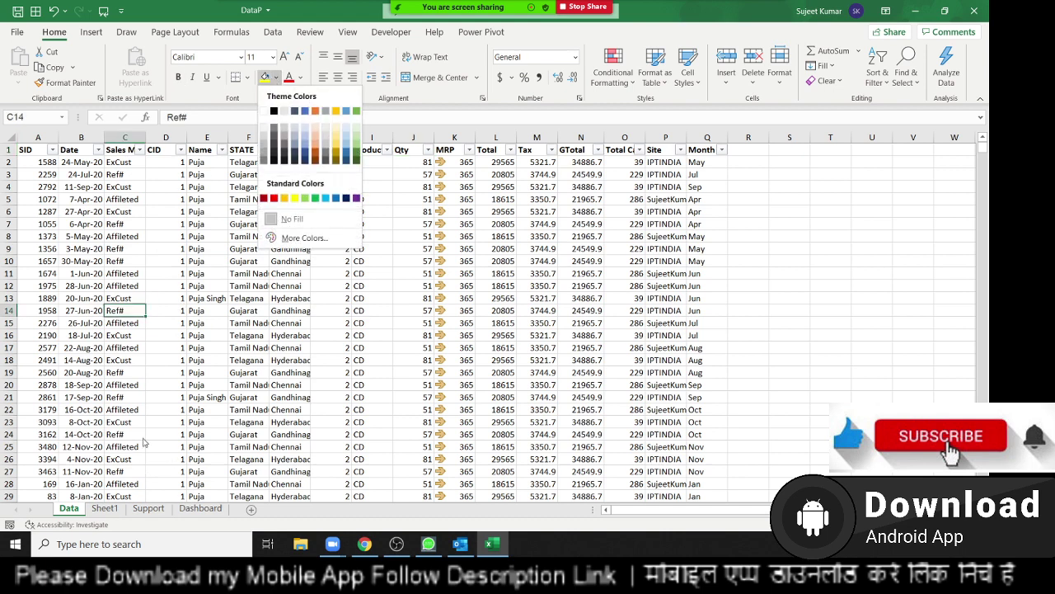
click(263, 77)
Check the Sales Mode Filter by Color option without filtering, then open the Qty number filters
click(139, 150)
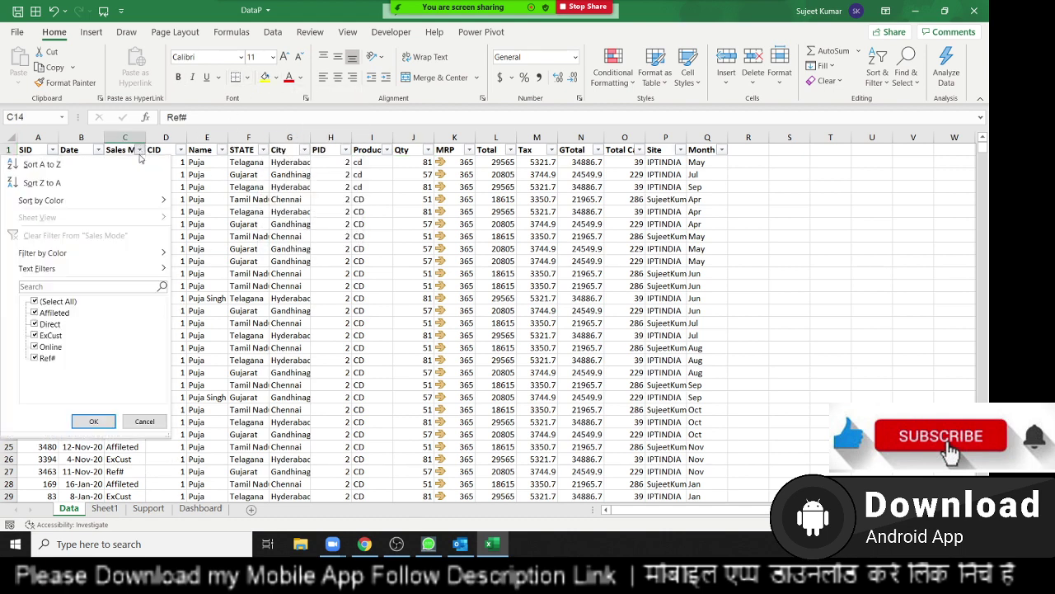
mouse_move(43, 254)
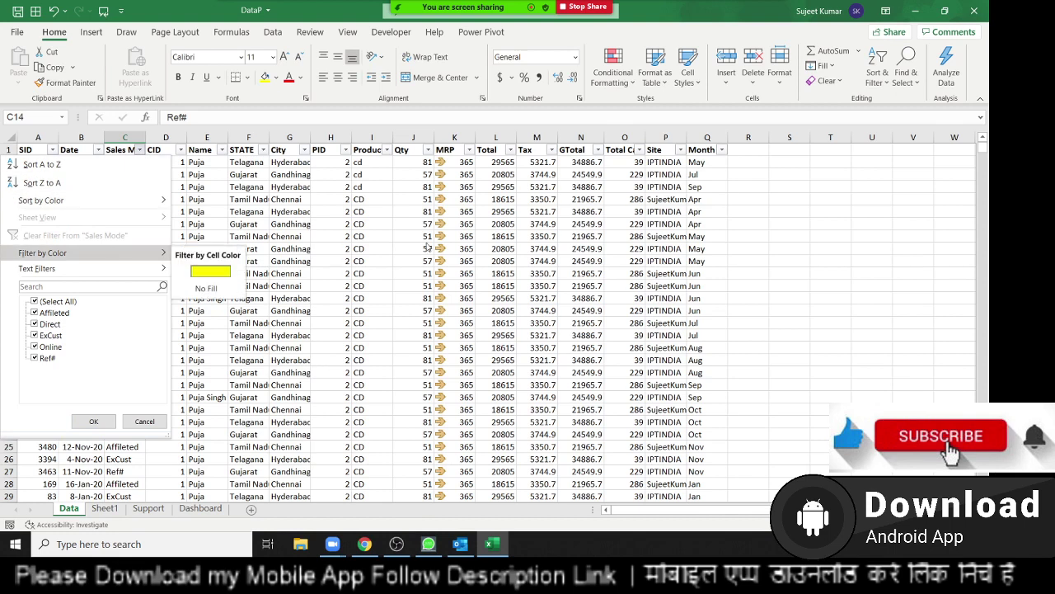
key(Escape)
click(428, 150)
mouse_move(306, 268)
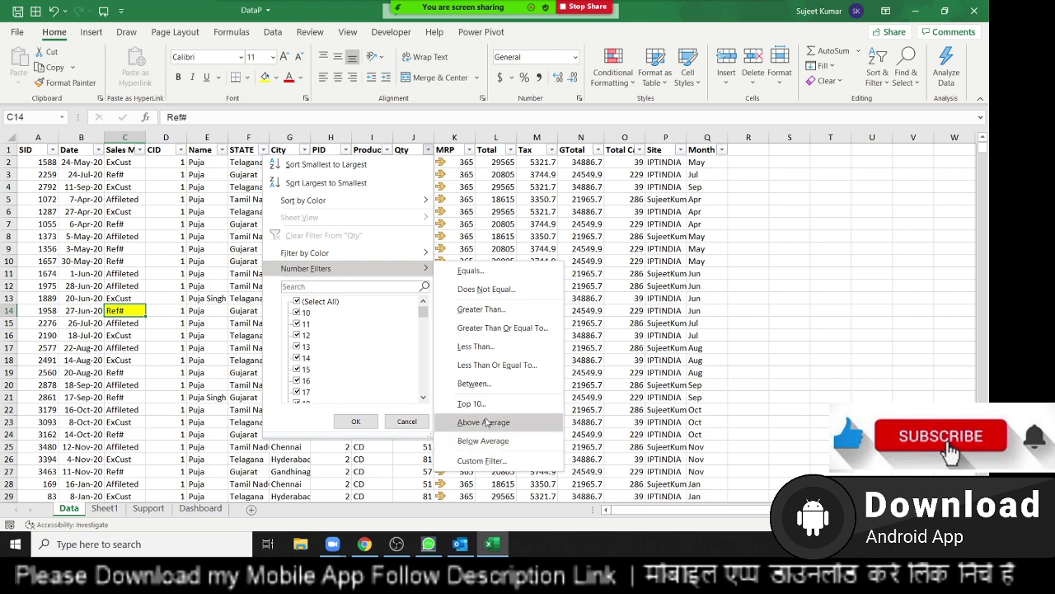
click(484, 407)
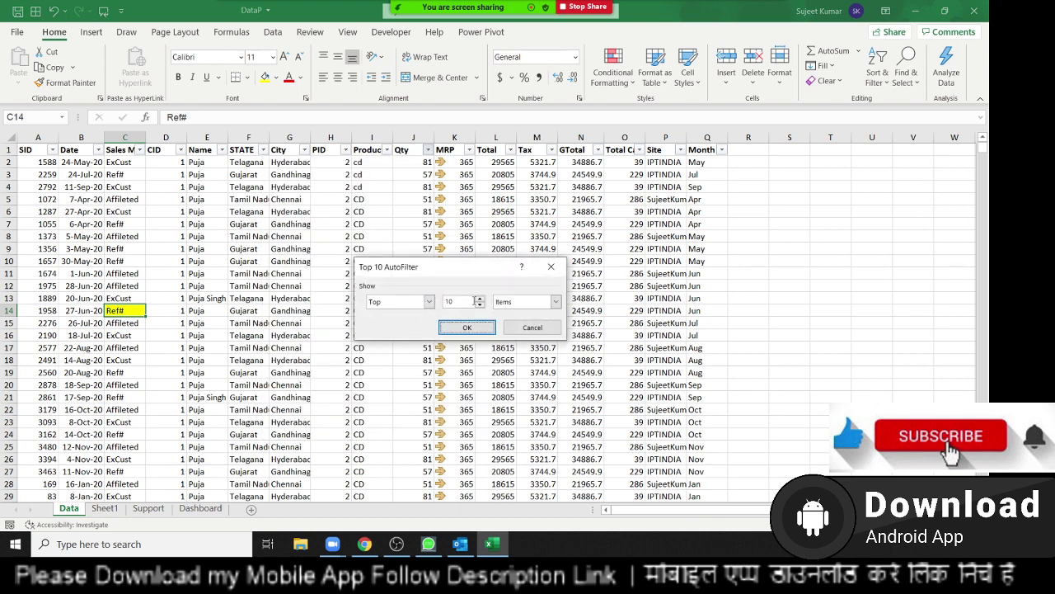
double_click(466, 304)
text(5)
click(467, 327)
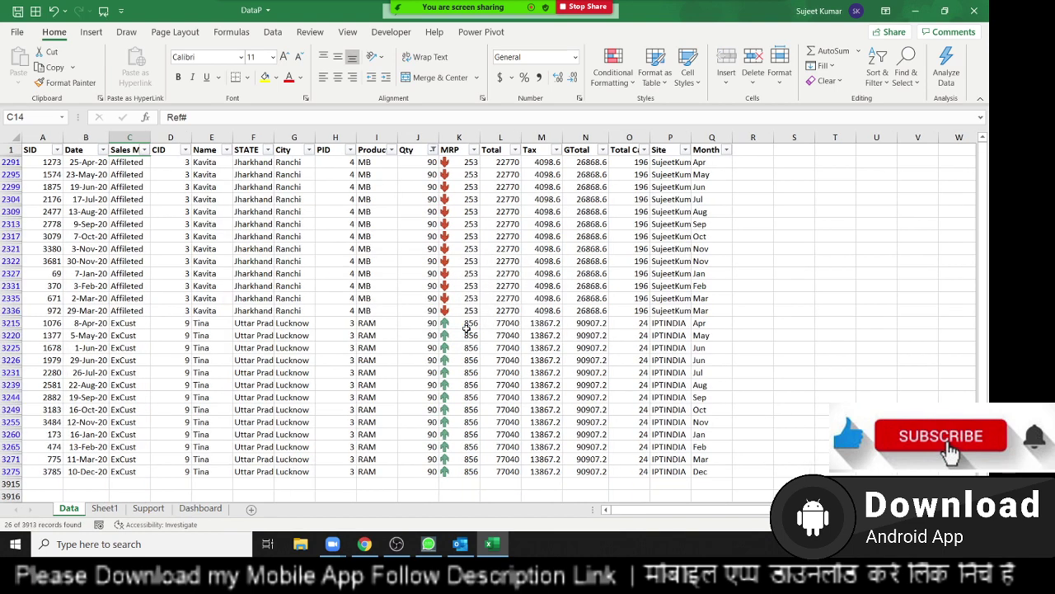
drag(432, 459, 410, 165)
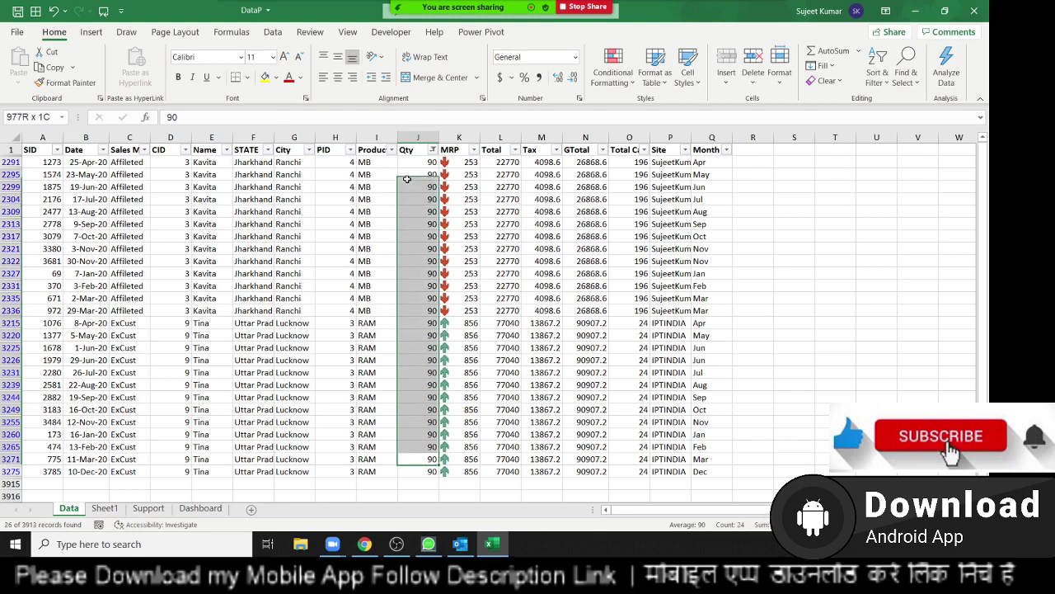
click(433, 149)
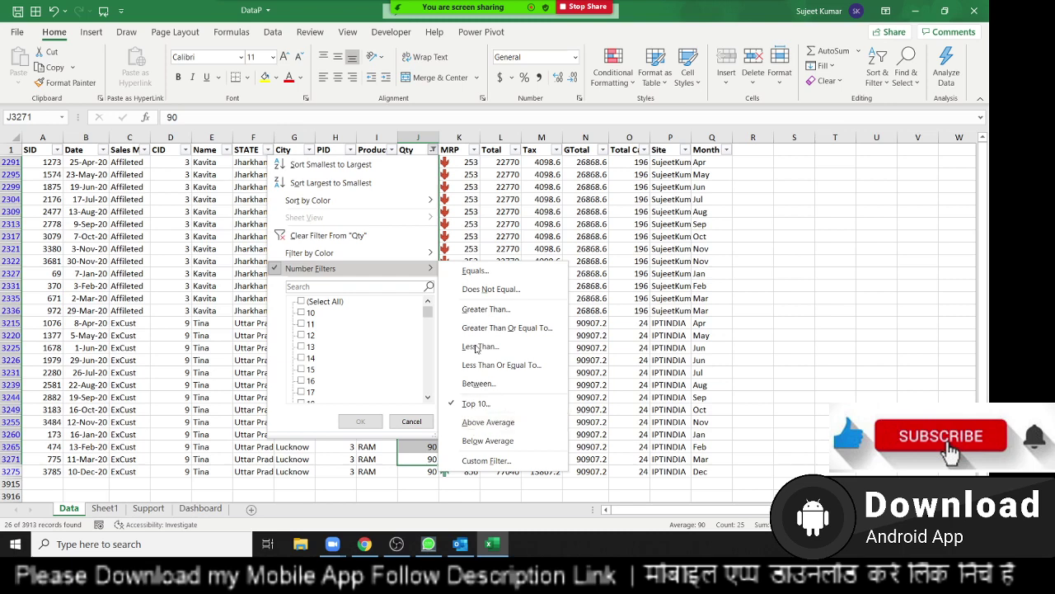
Clear the Qty filter so every record shows again
click(342, 237)
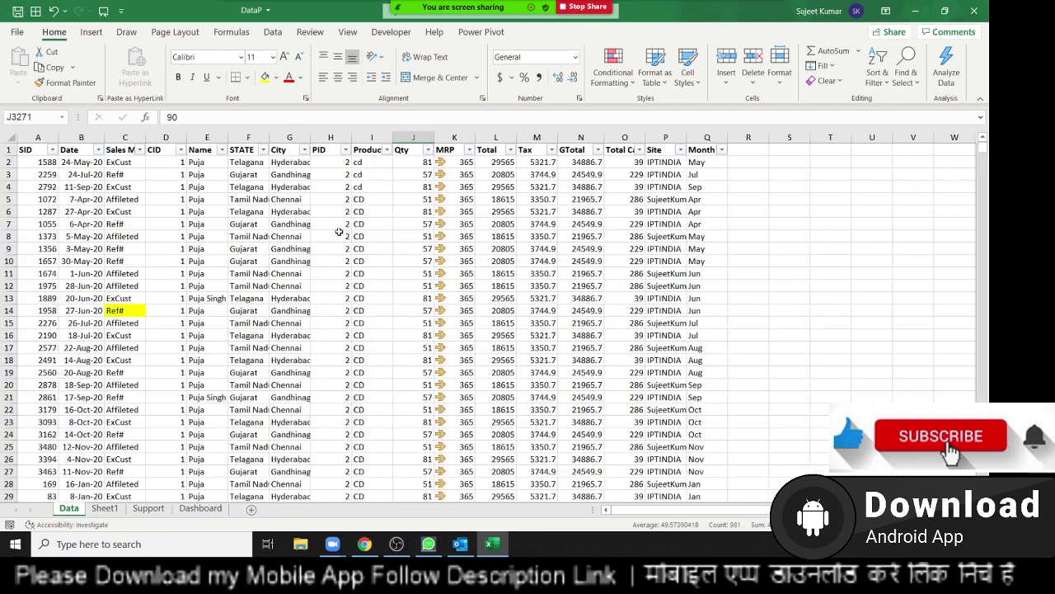
click(404, 137)
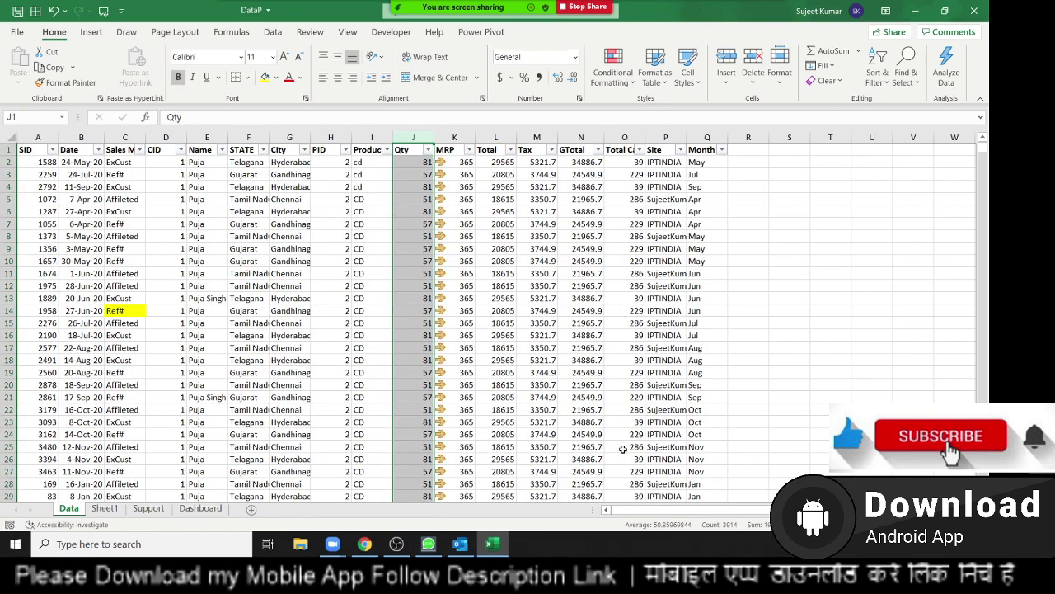
click(407, 167)
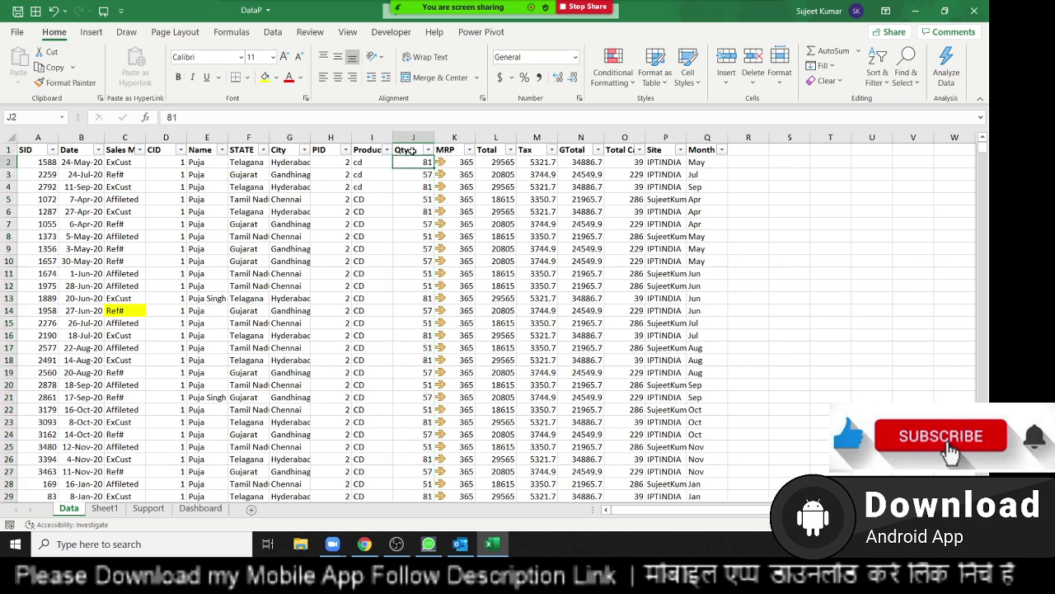
Open a custom Qty filter and cancel it without applying, then select cell B4
click(428, 150)
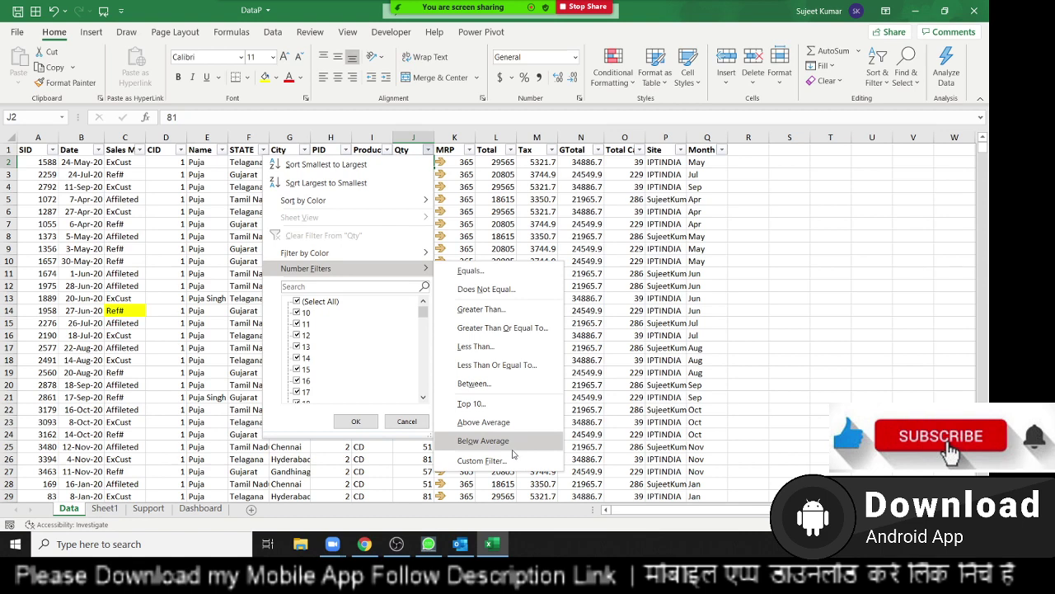
key(Escape)
click(481, 460)
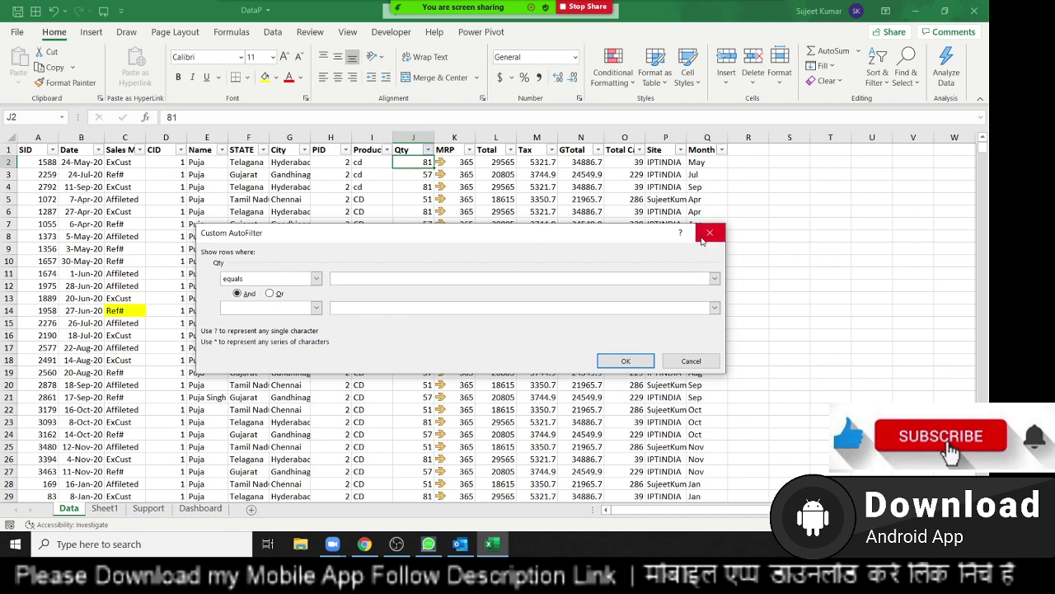
click(702, 241)
click(290, 249)
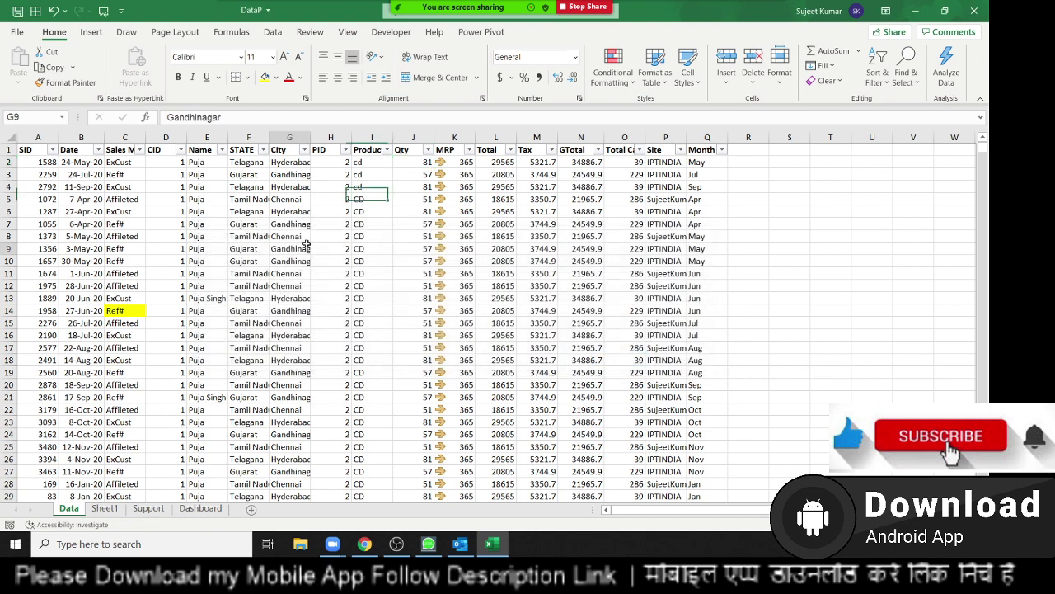
click(83, 186)
click(72, 157)
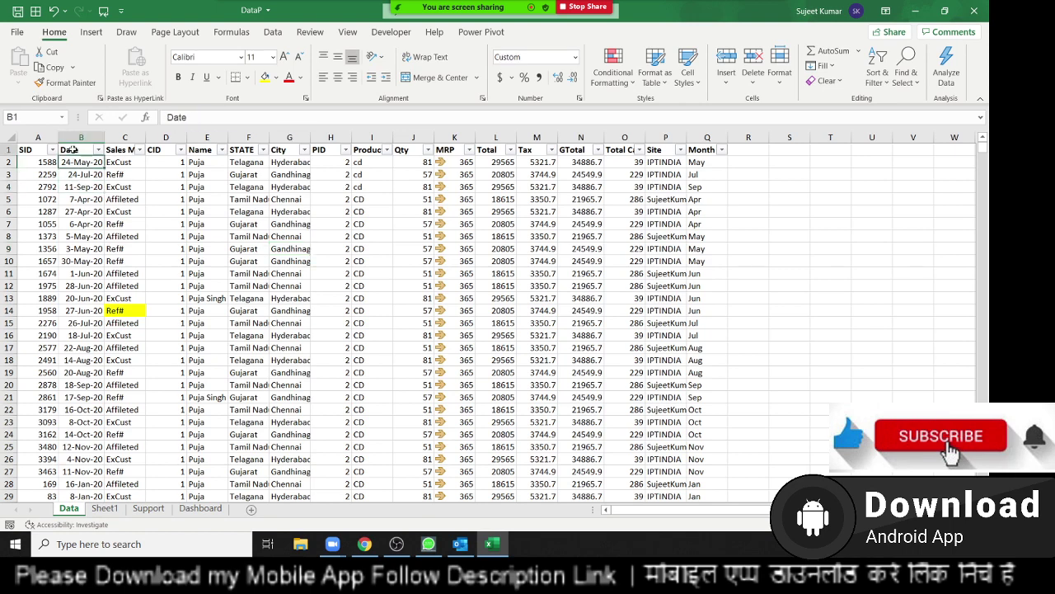
click(98, 150)
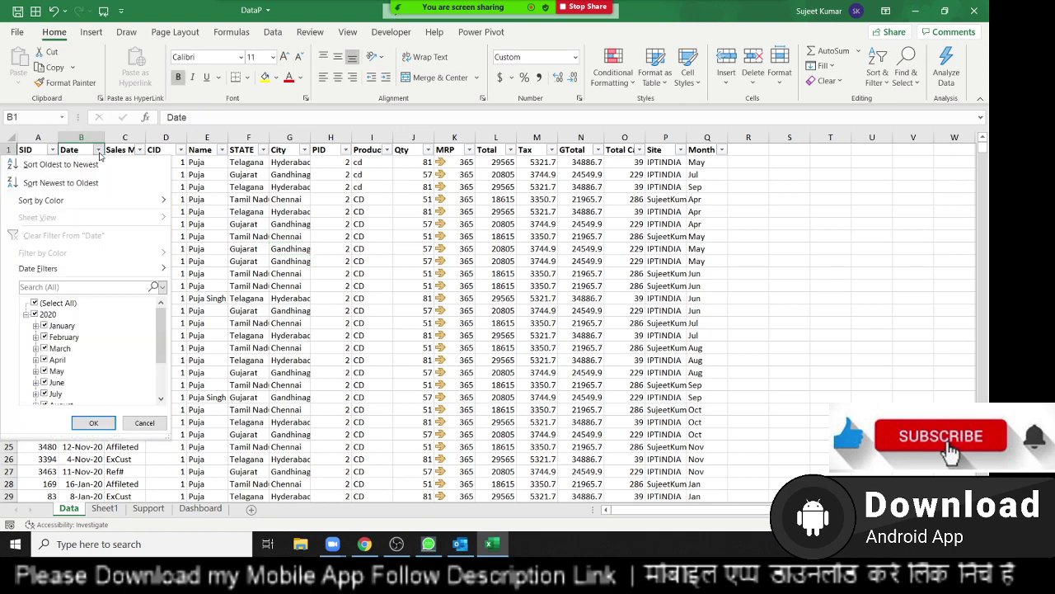
click(27, 314)
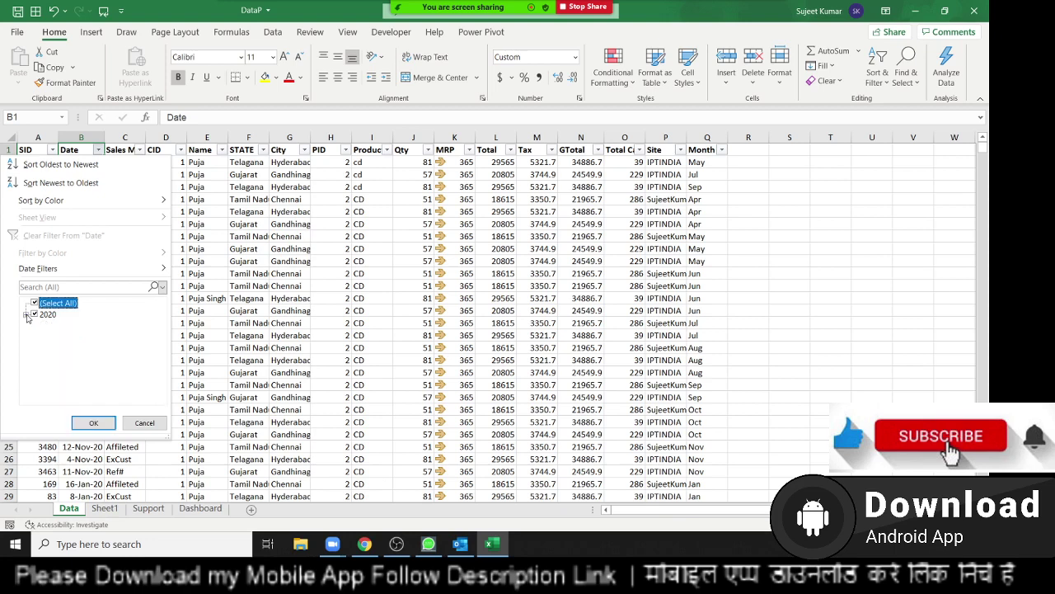
click(27, 314)
click(35, 314)
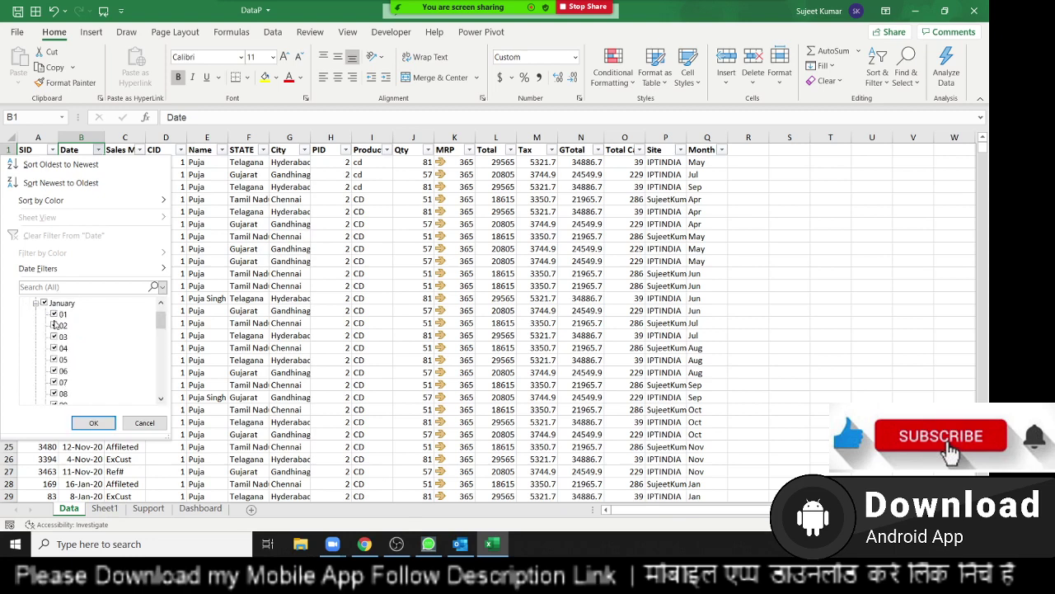
scroll(55, 341, up, 1)
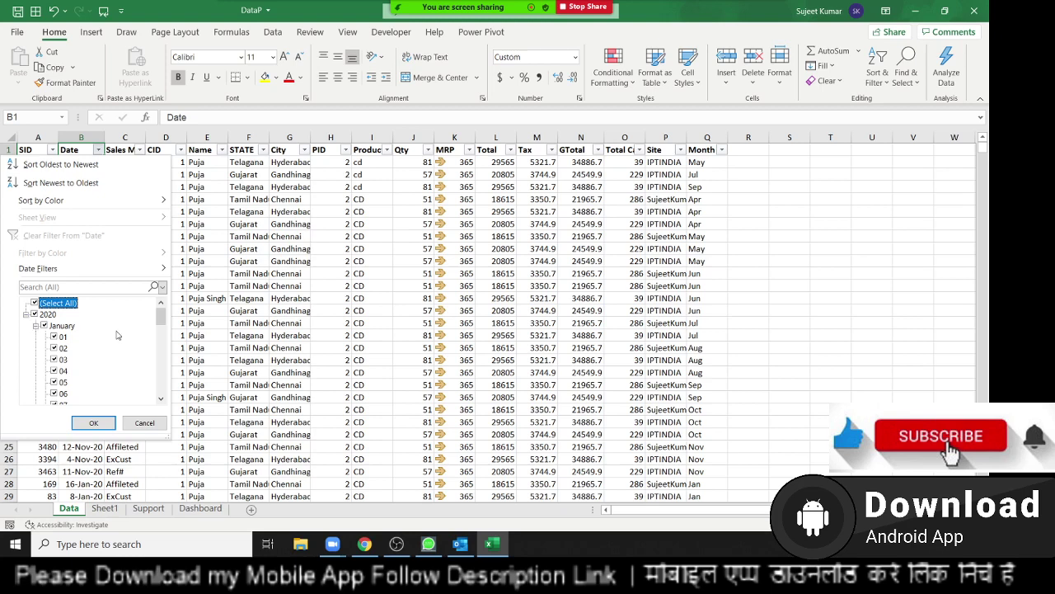
mouse_move(91, 268)
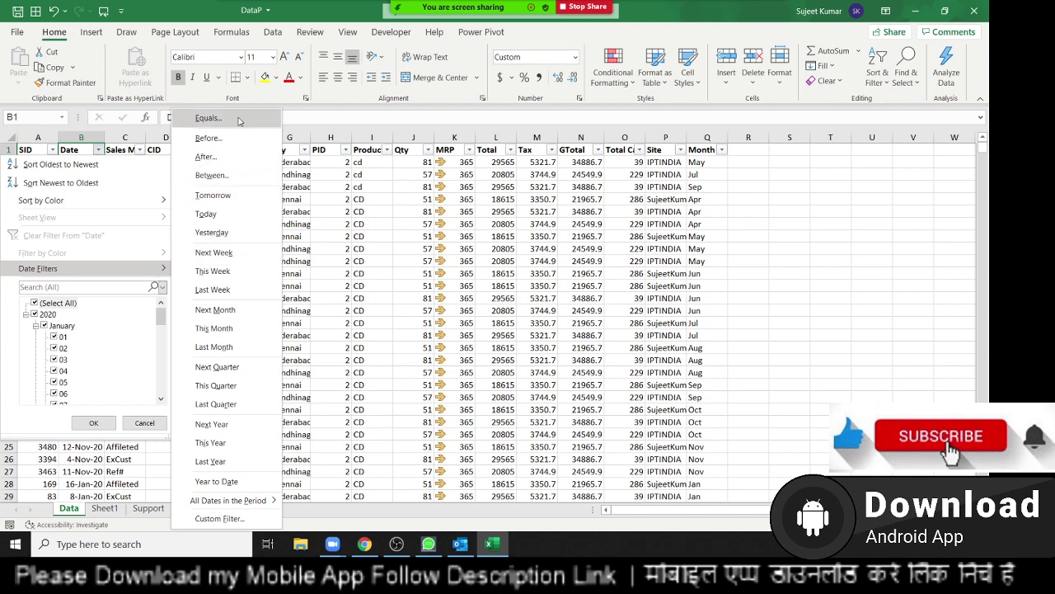
click(239, 121)
text(1)
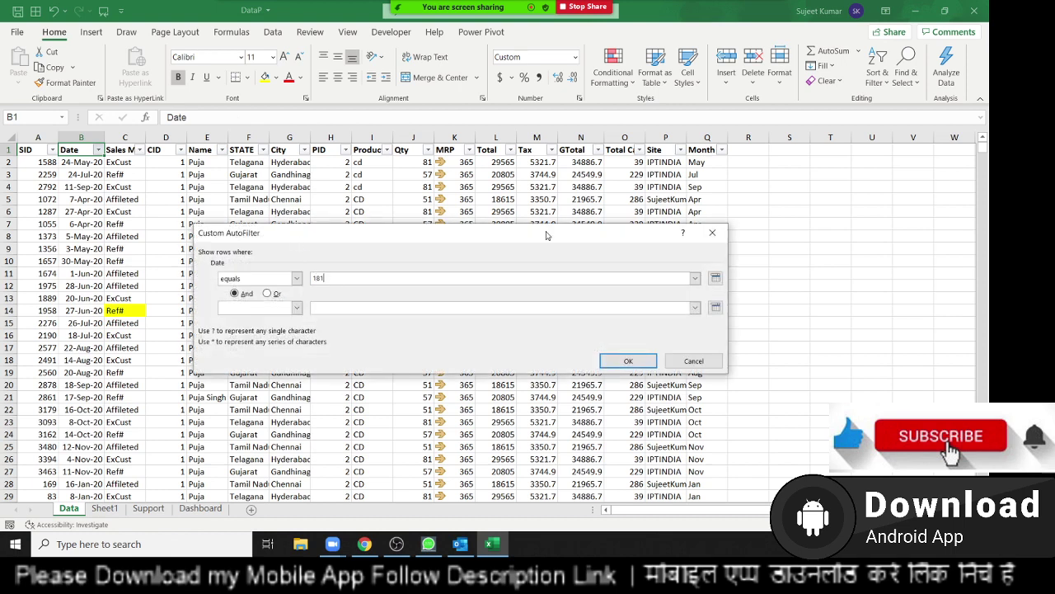
text(/1)
click(715, 278)
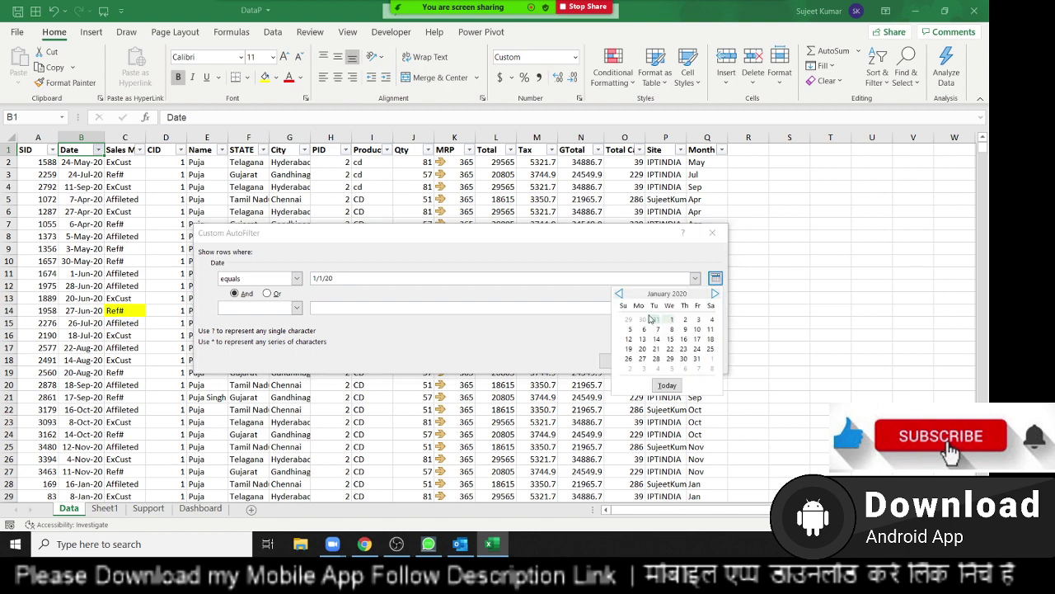
key(Escape)
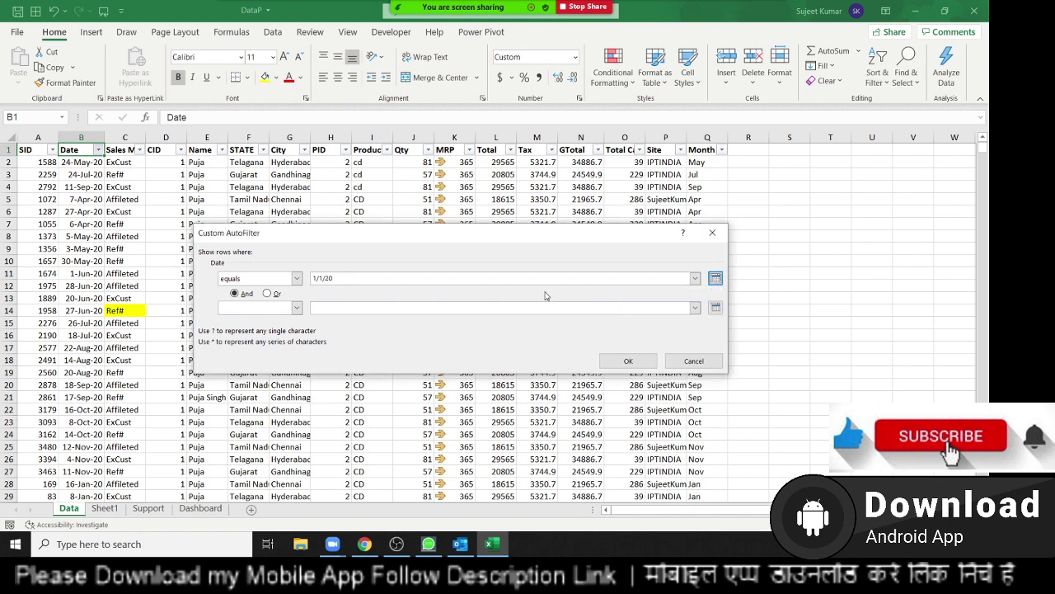
key(Escape)
click(98, 150)
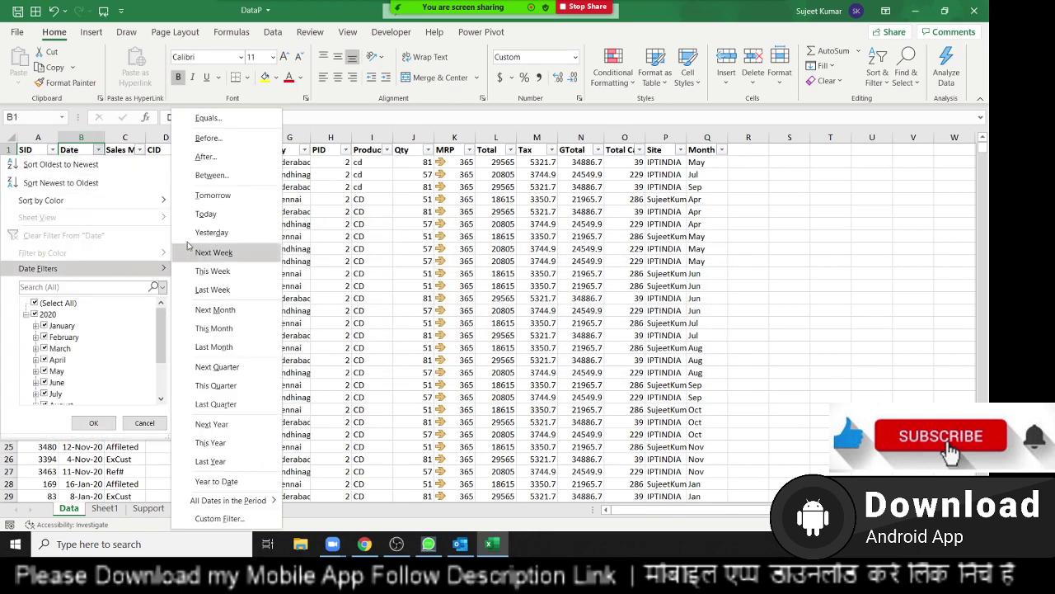
mouse_move(38, 269)
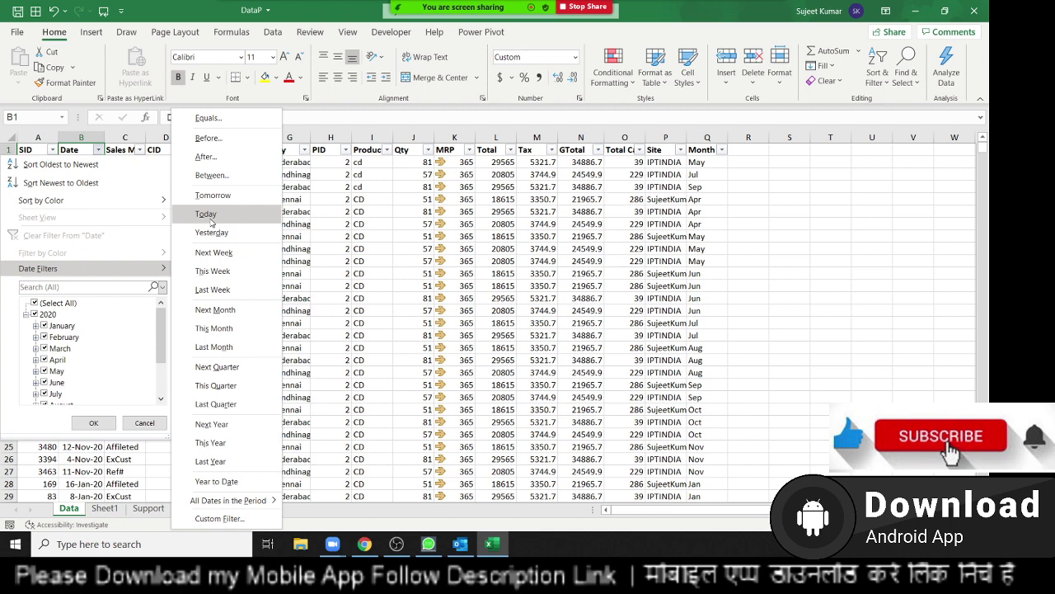
mouse_move(227, 500)
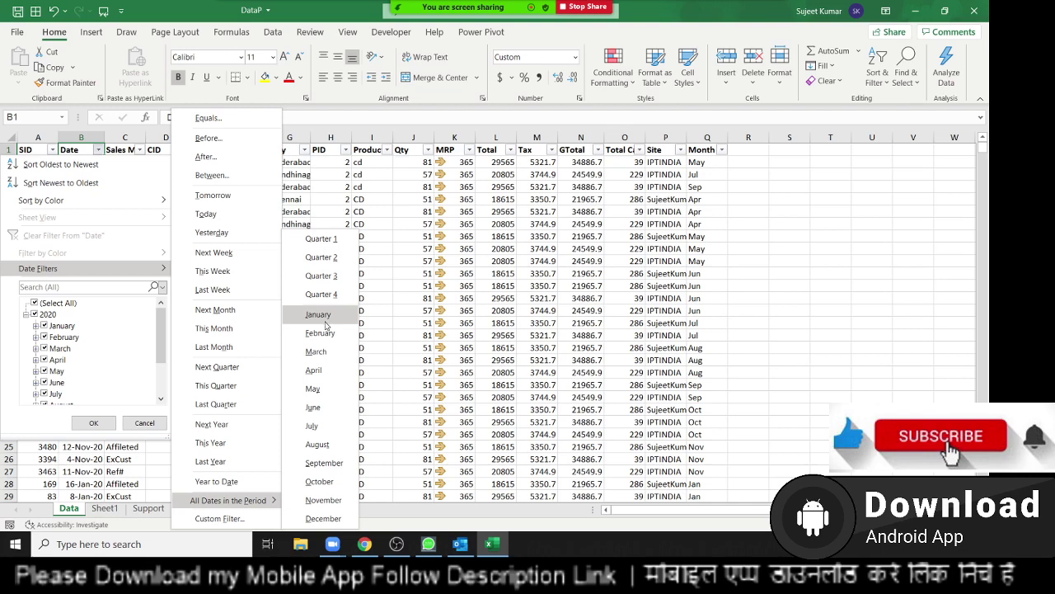
click(540, 237)
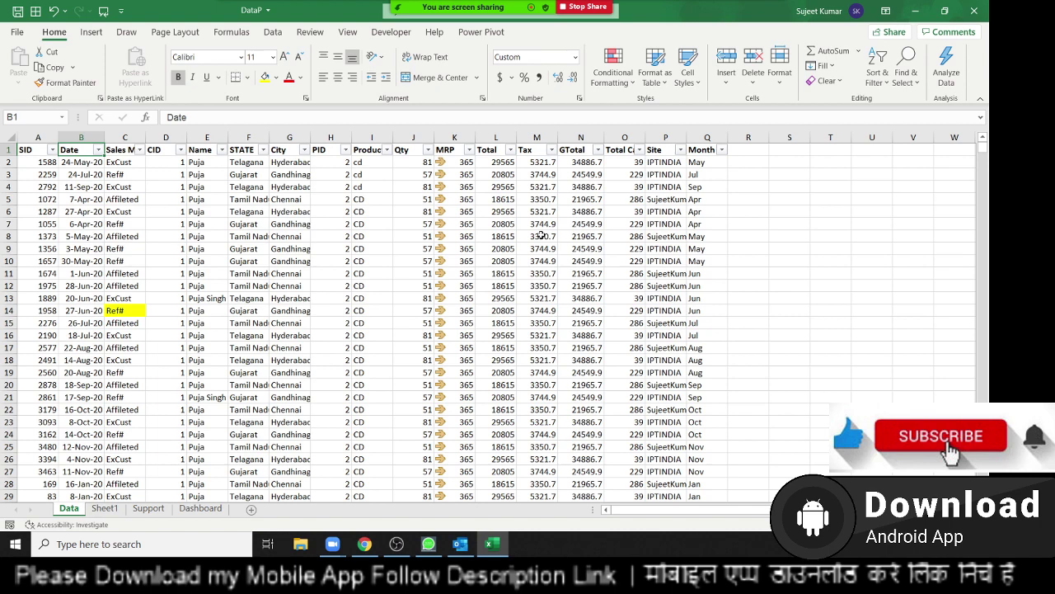
Open the Find and Replace dialog with its extra options expanded and move it right
click(907, 72)
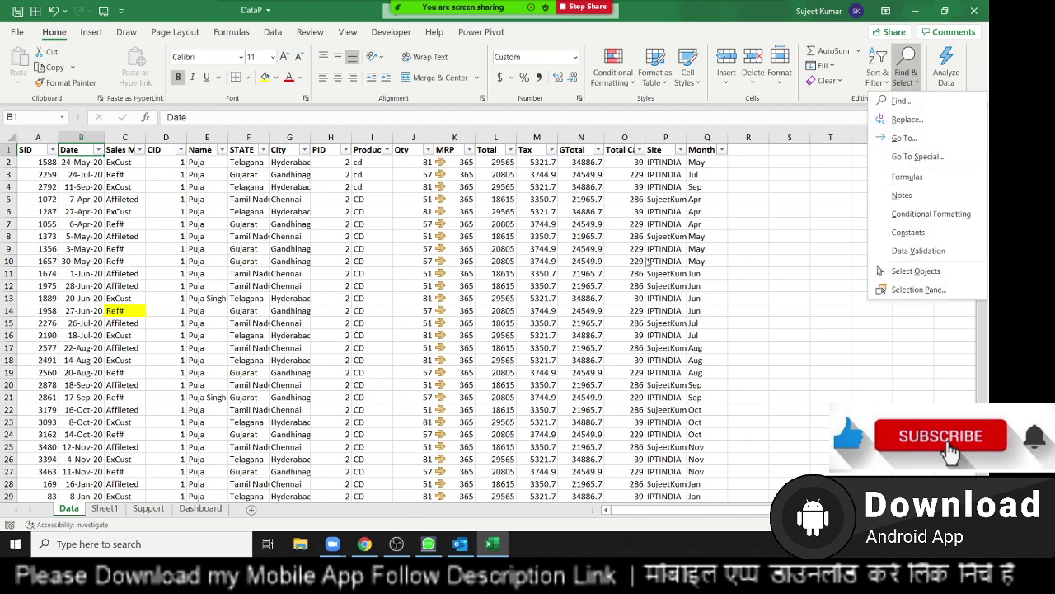
key(Escape)
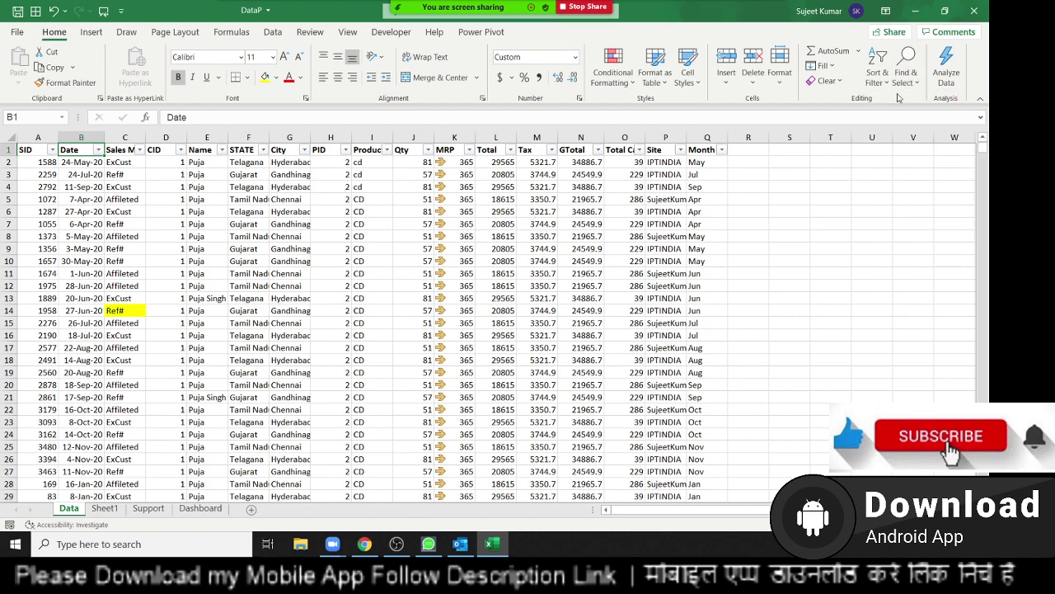
click(915, 78)
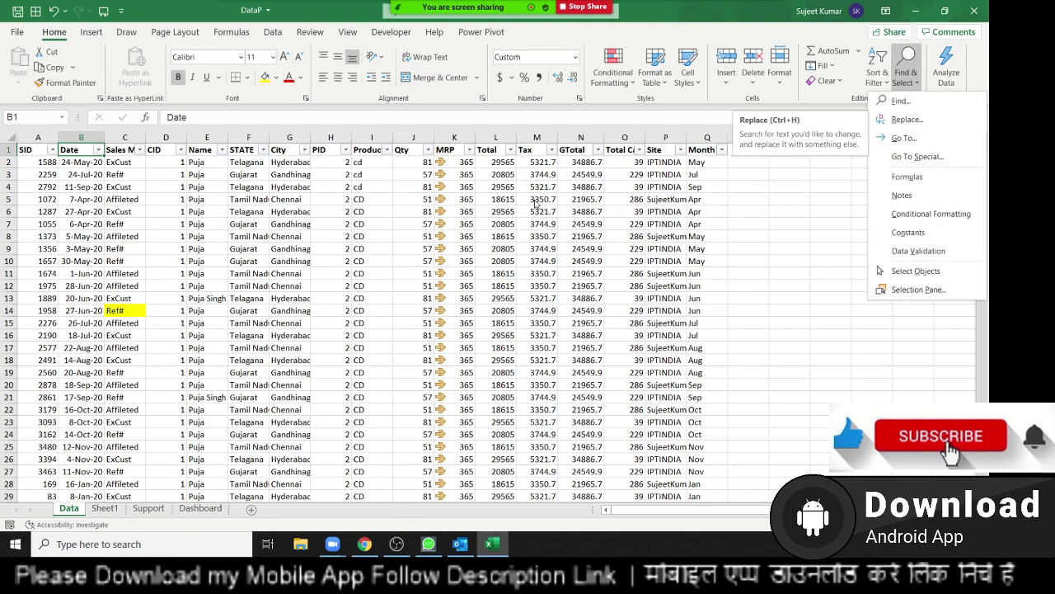
key(Escape)
click(907, 78)
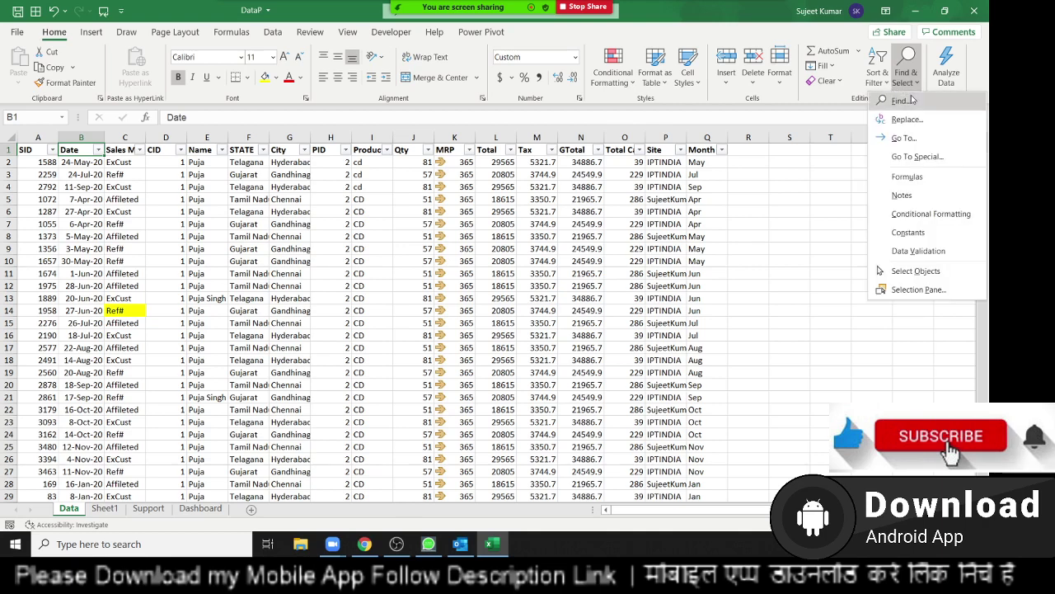
key(Escape)
key(ctrl+f)
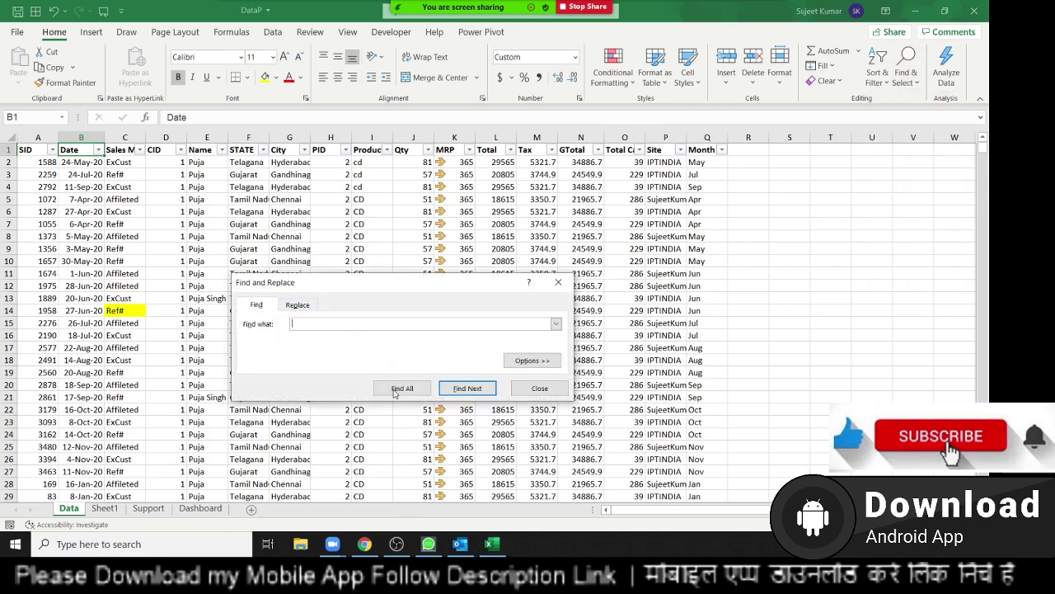
click(528, 360)
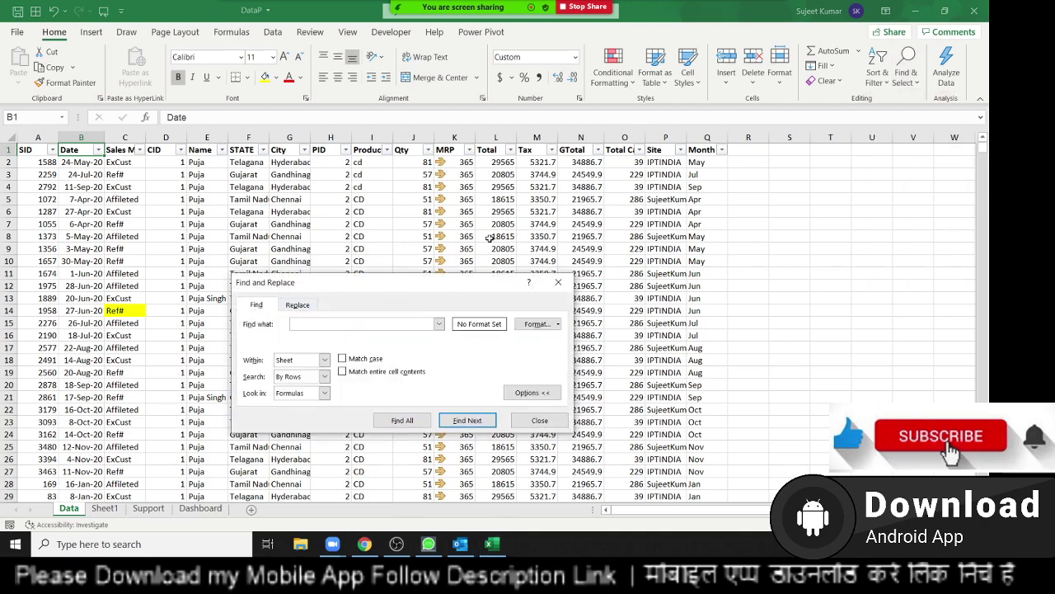
drag(339, 283, 434, 268)
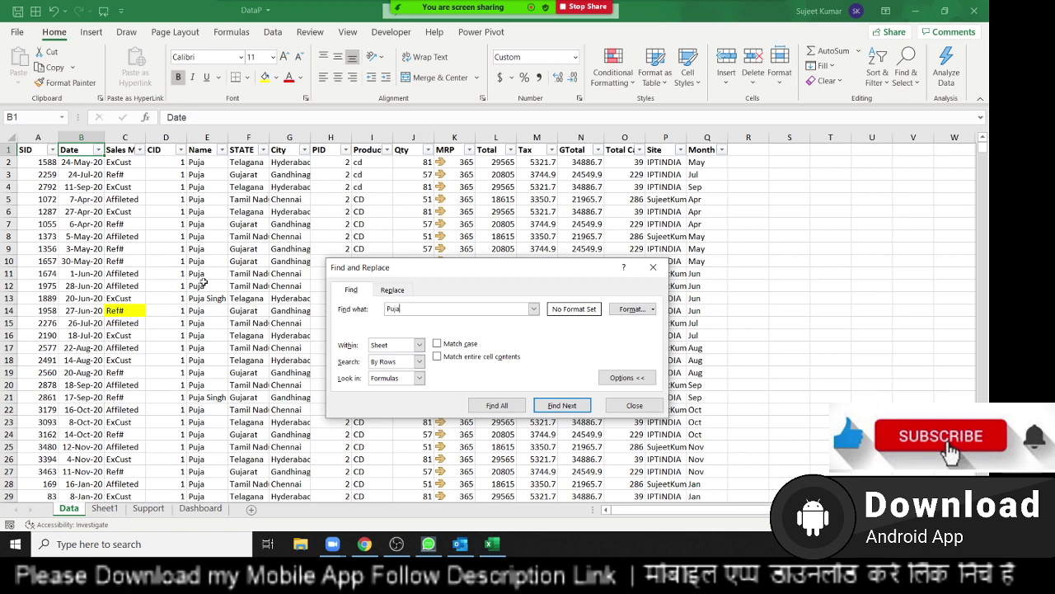
Review the search options, keeping Within: Sheet, Look in: Formulas, and whole-cell matching off
click(437, 343)
click(466, 356)
click(469, 357)
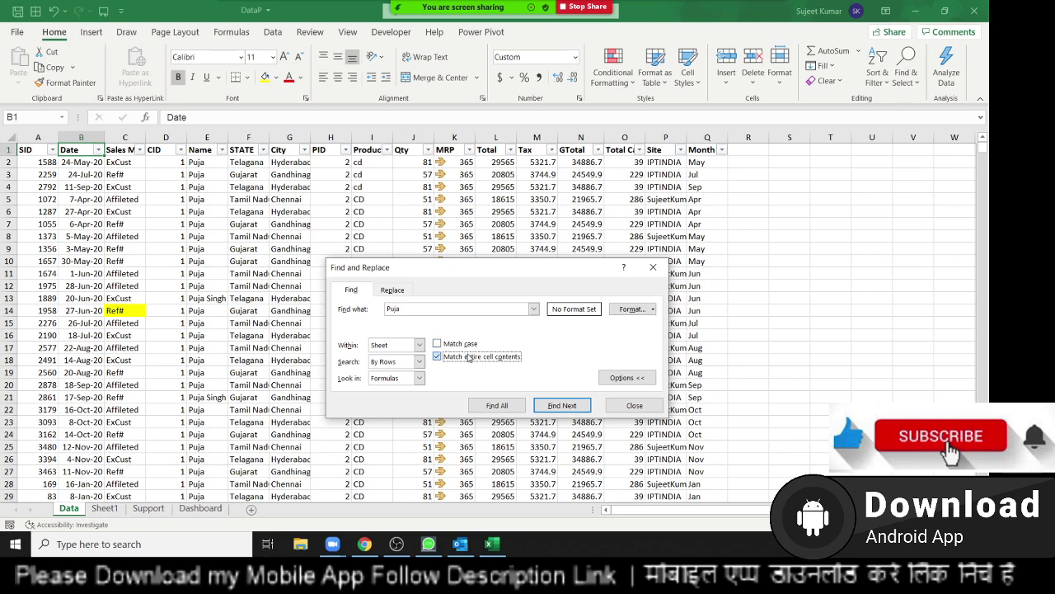
click(372, 346)
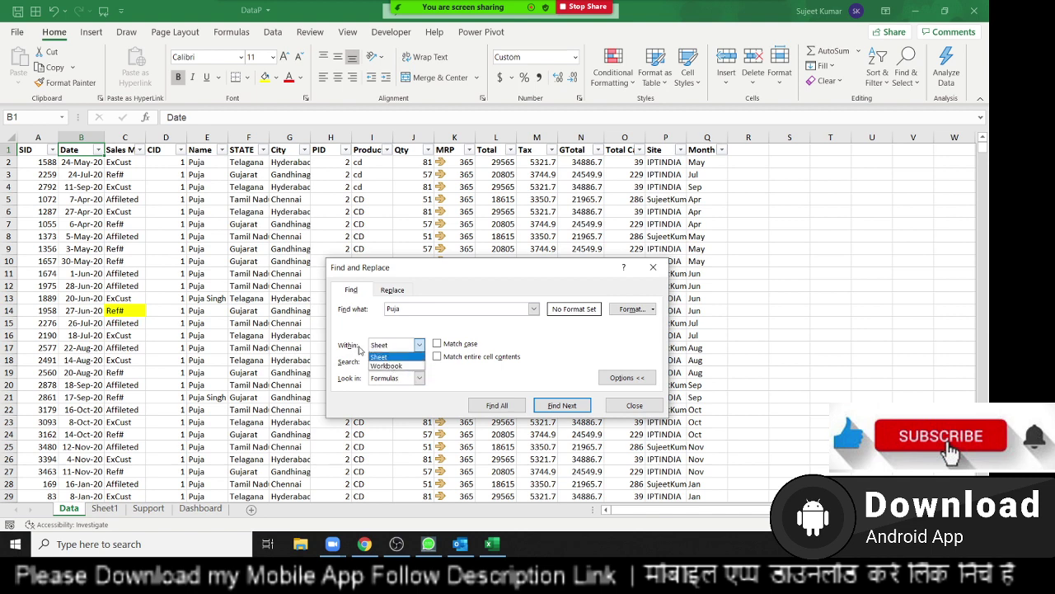
click(347, 341)
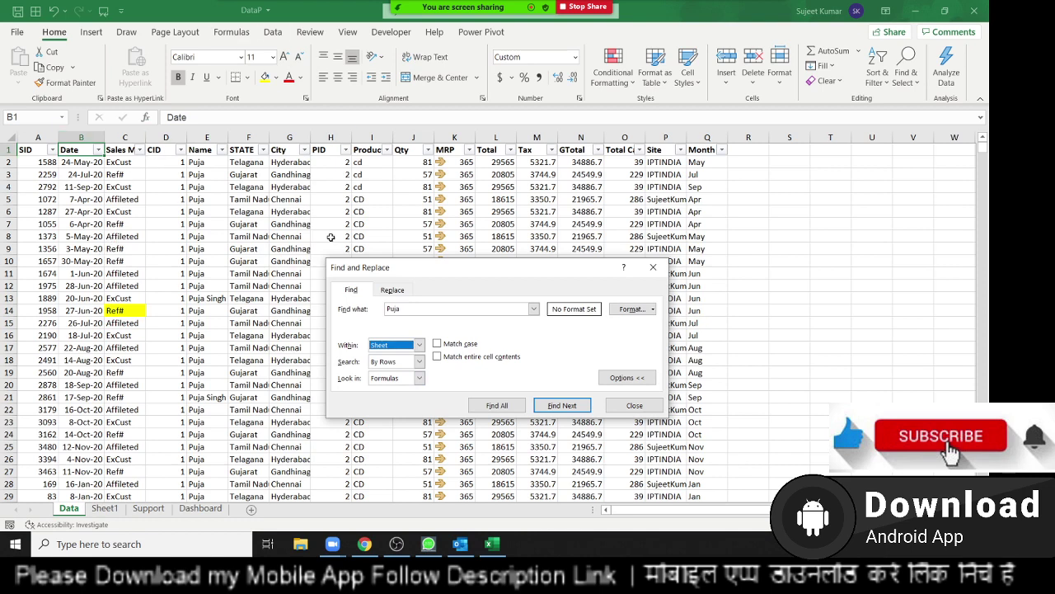
click(393, 380)
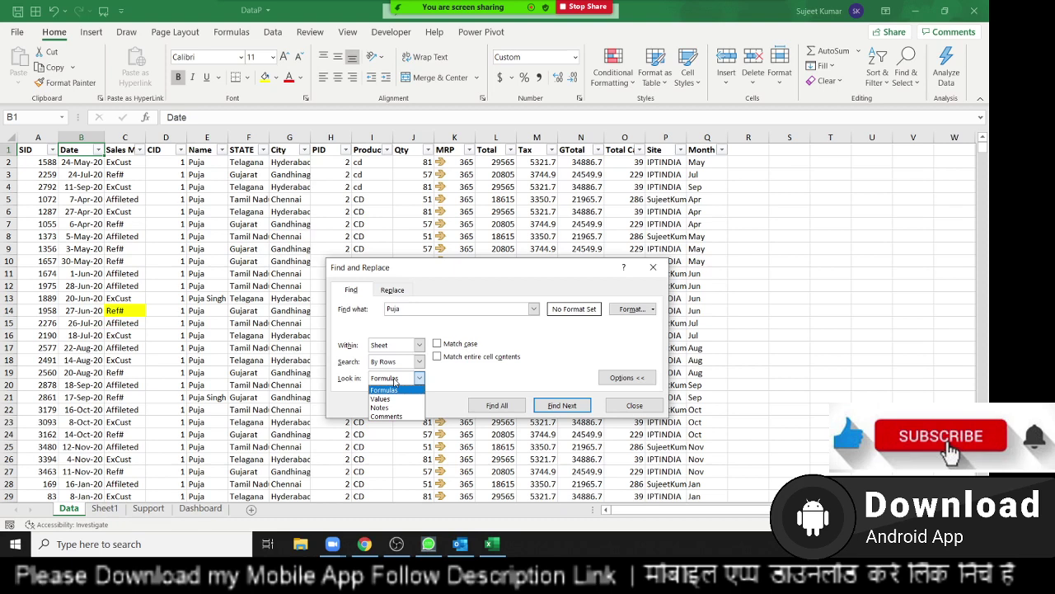
click(394, 381)
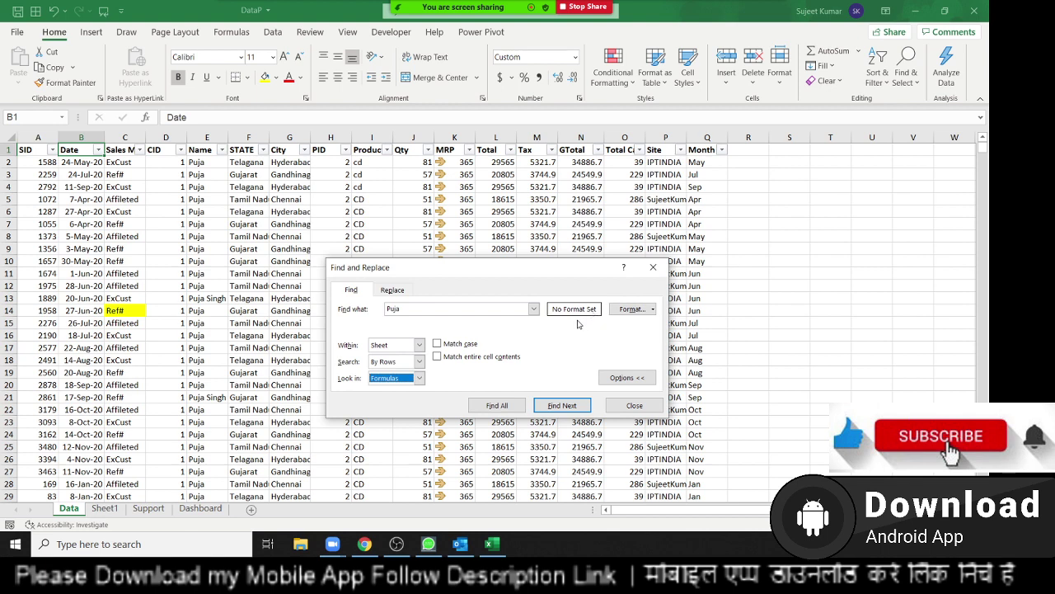
Look at the Format choices and Replace tab, close the dialog, and reopen Find & Select
click(652, 309)
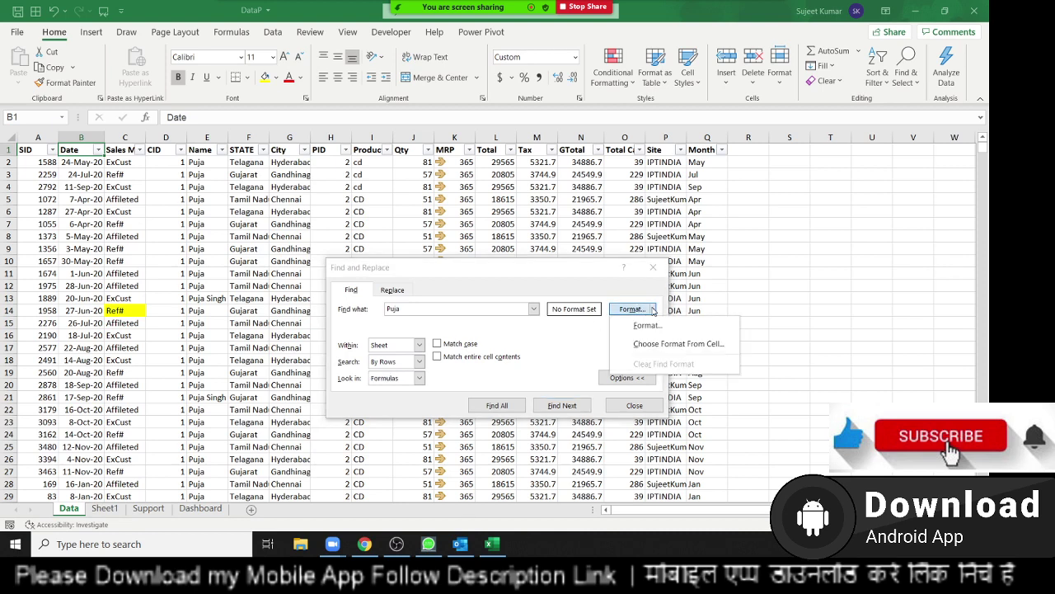
click(569, 338)
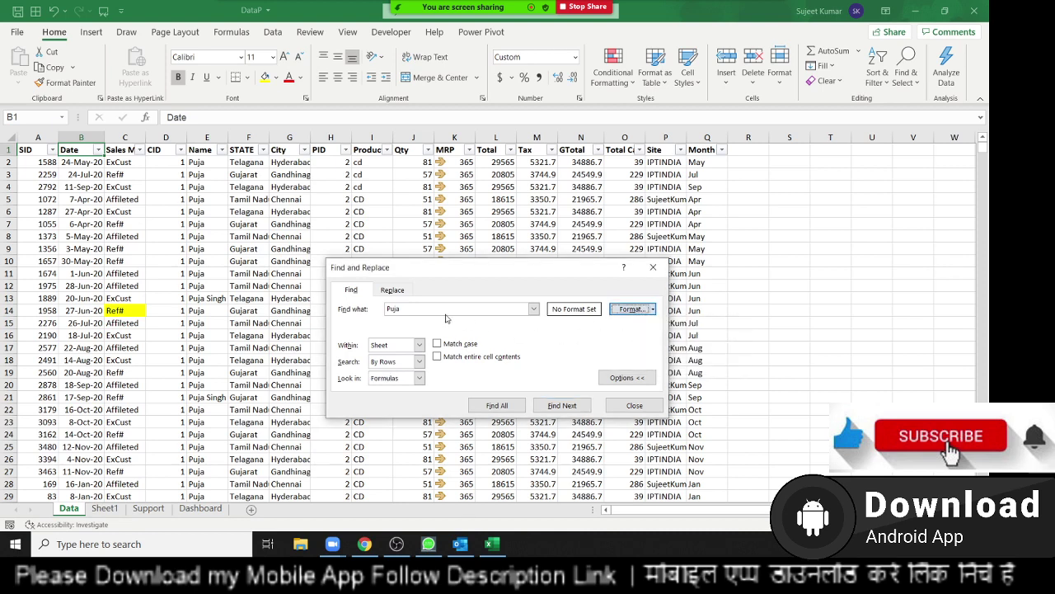
click(393, 290)
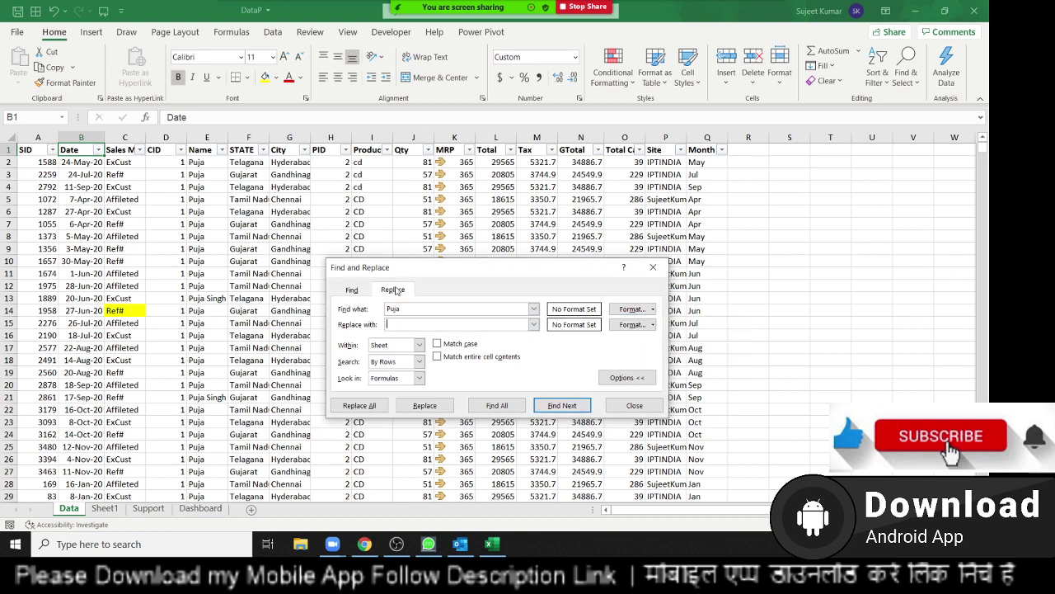
click(354, 295)
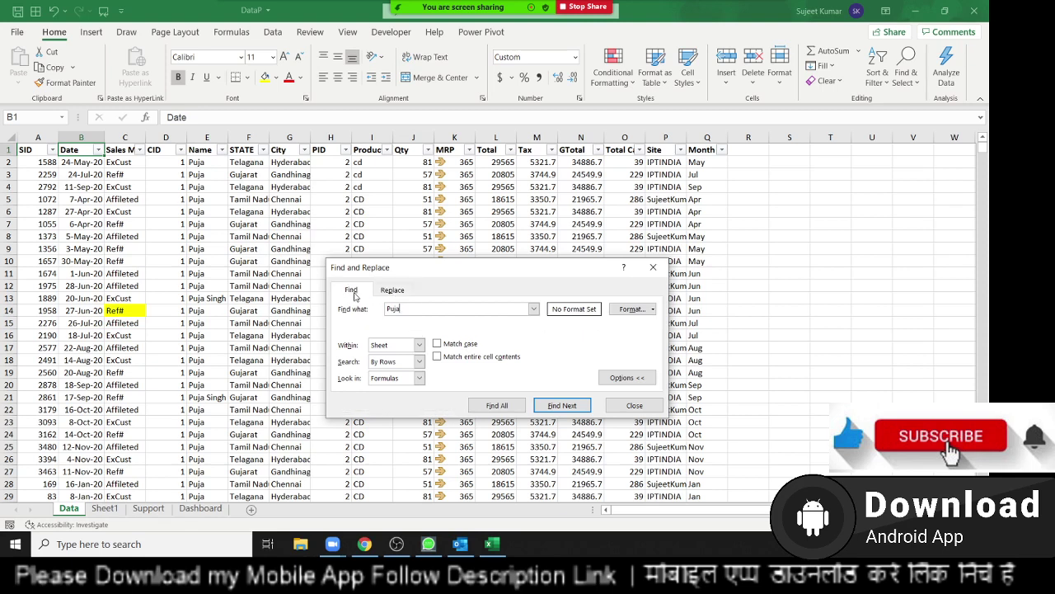
click(653, 268)
click(907, 76)
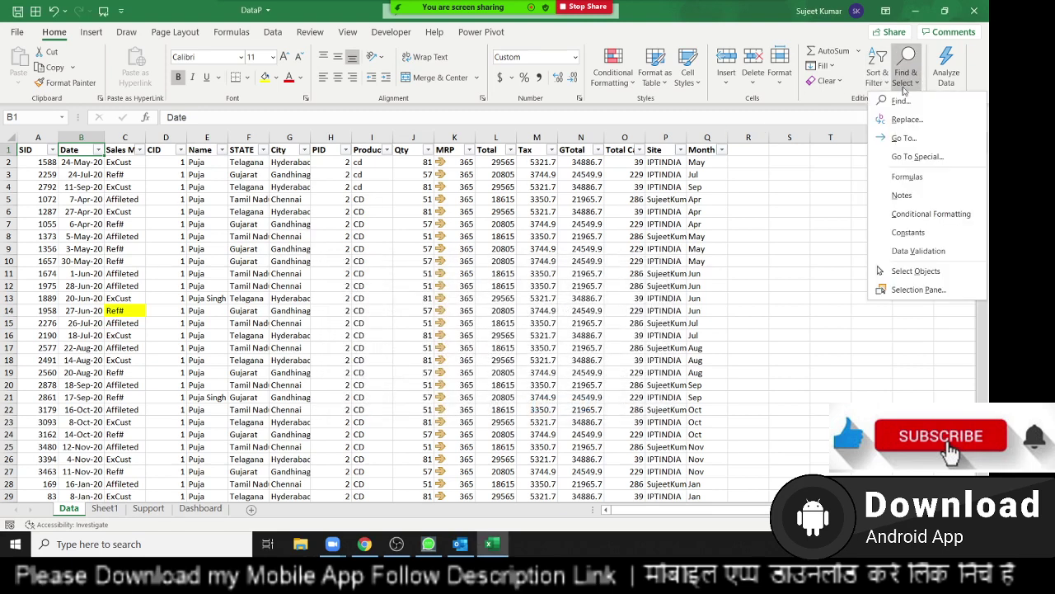
click(913, 158)
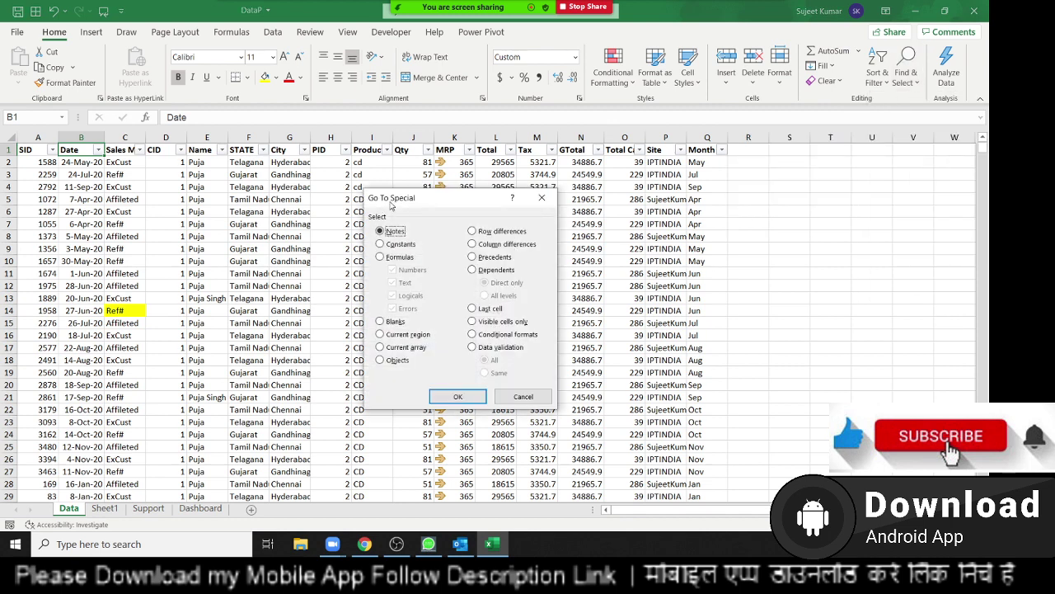
mouse_move(389, 203)
mouse_down()
mouse_move(179, 190)
mouse_move(118, 199)
mouse_up()
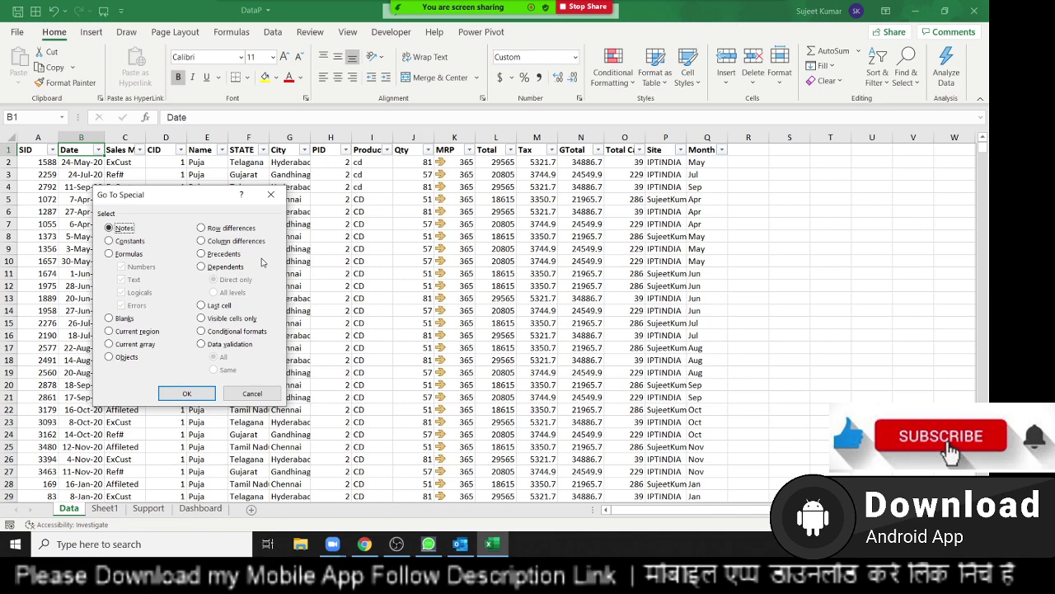
drag(172, 198, 411, 183)
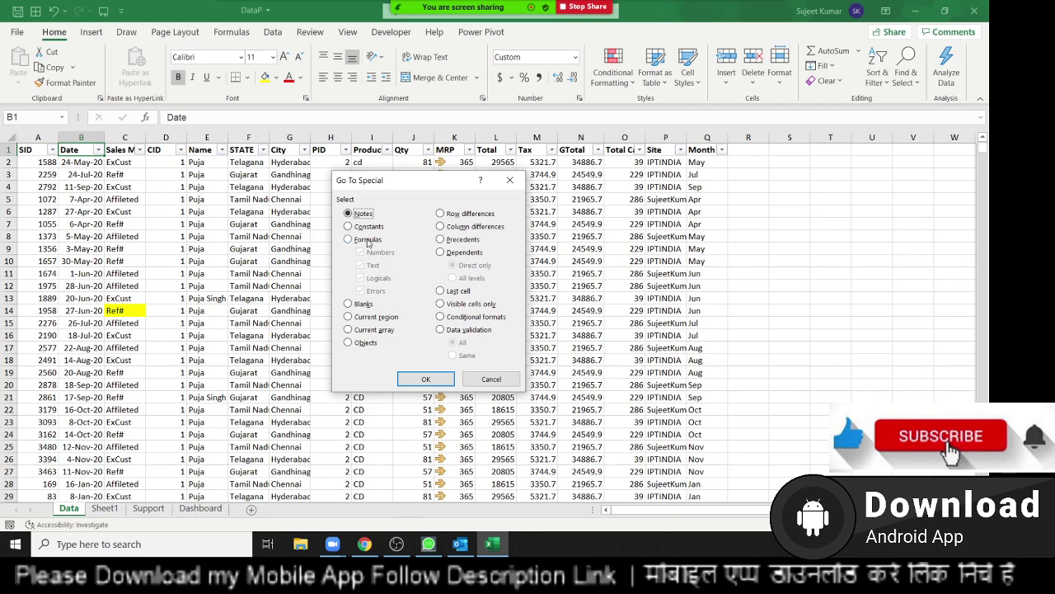
click(368, 240)
click(372, 264)
click(371, 277)
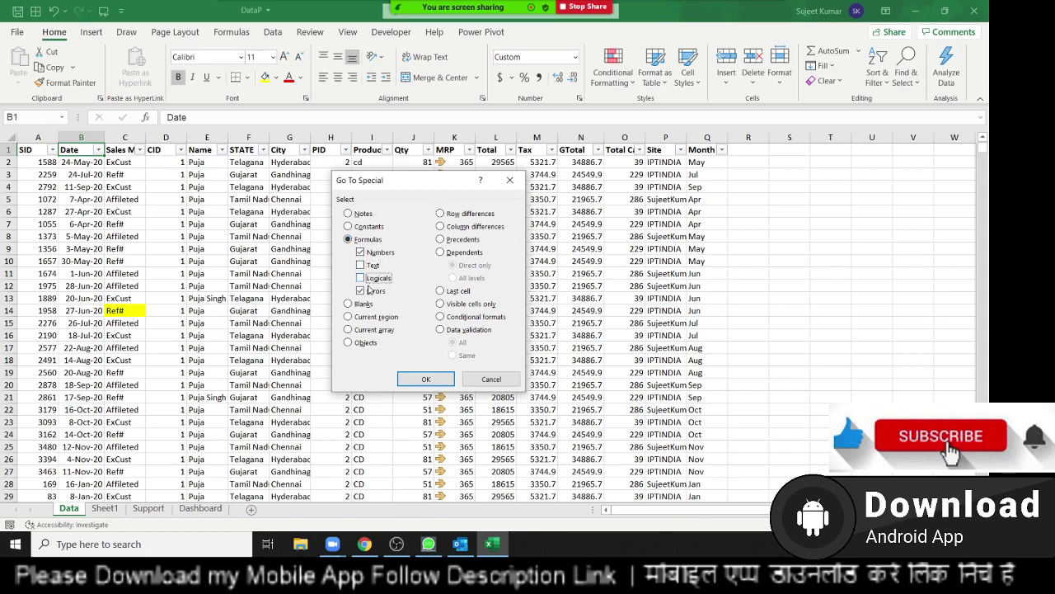
click(368, 290)
click(446, 380)
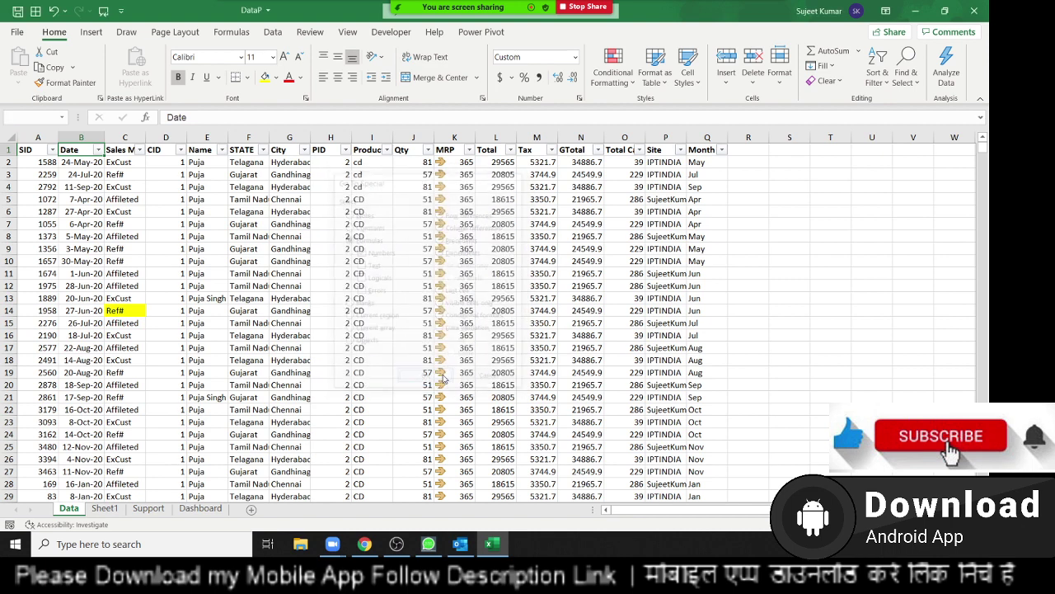
Enter the formulas =J11+1 in J12 and =J5+2 in J6 of the Qty column
click(498, 312)
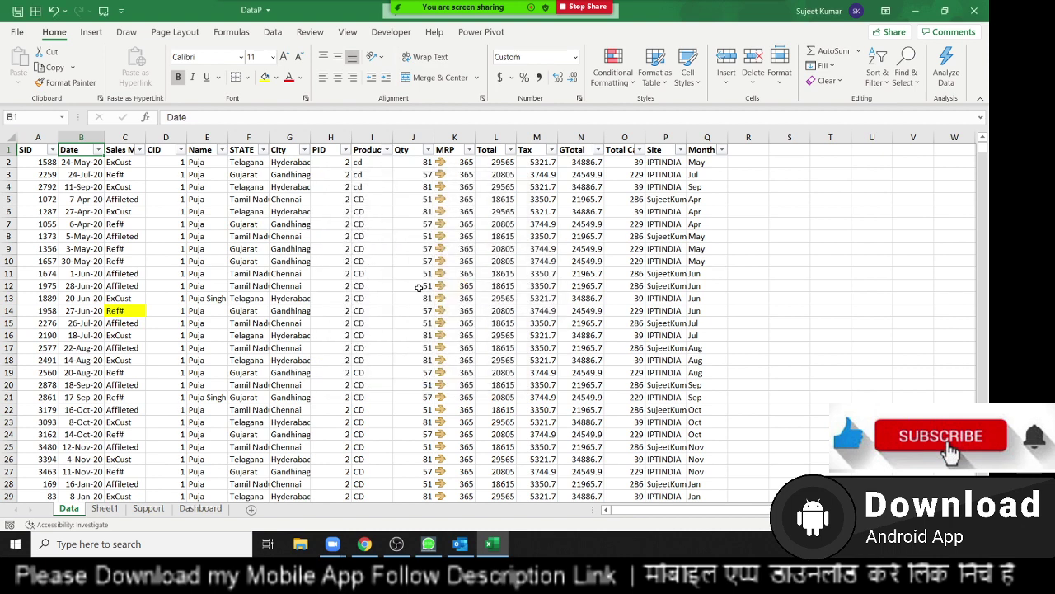
click(418, 286)
text(=J11)
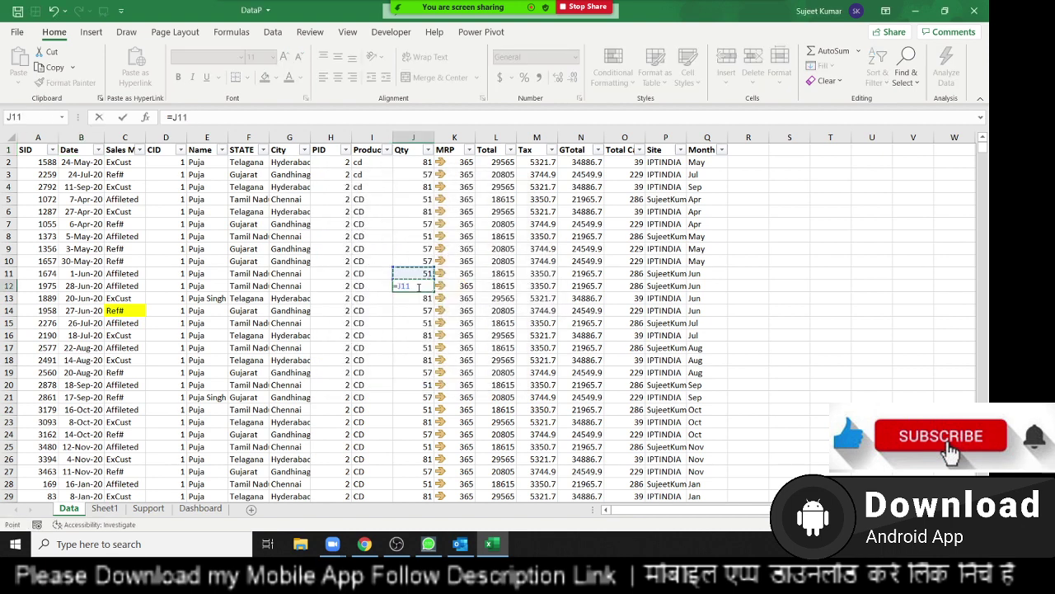
text(+10)
key(Return)
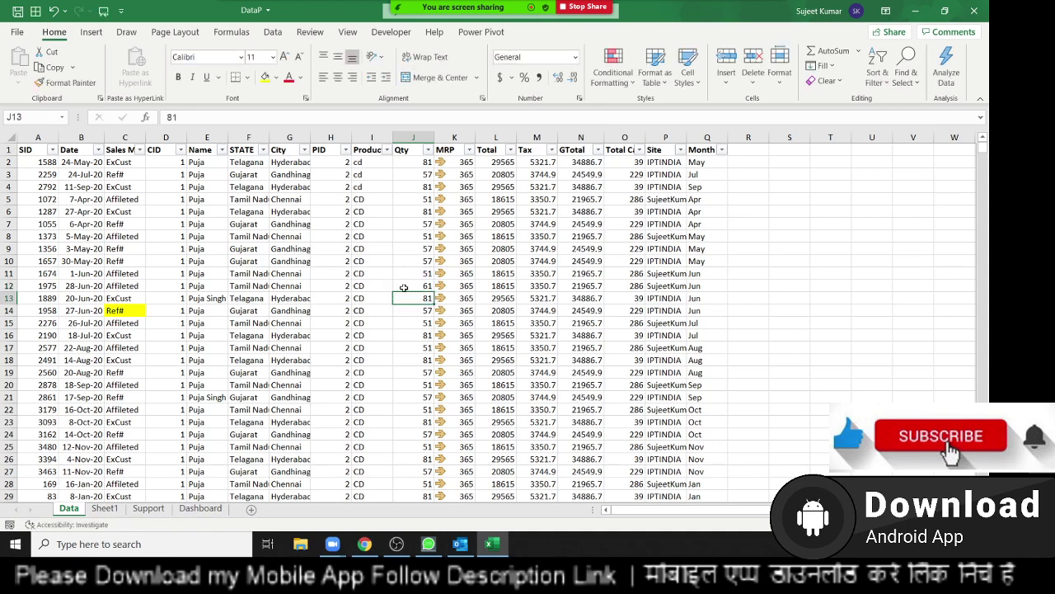
click(410, 210)
text(=)
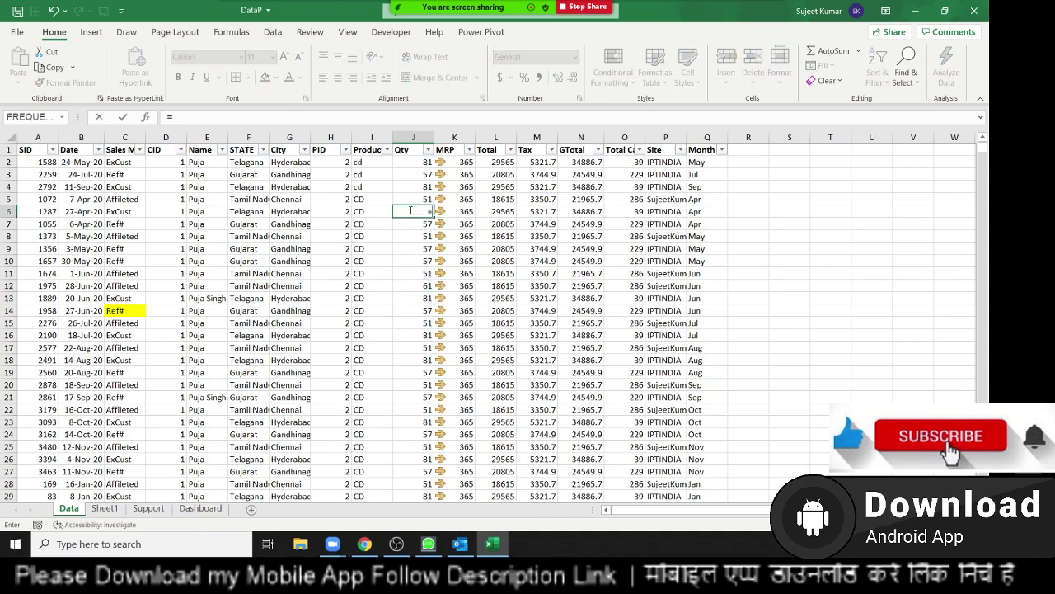
text(J5+2)
key(Return)
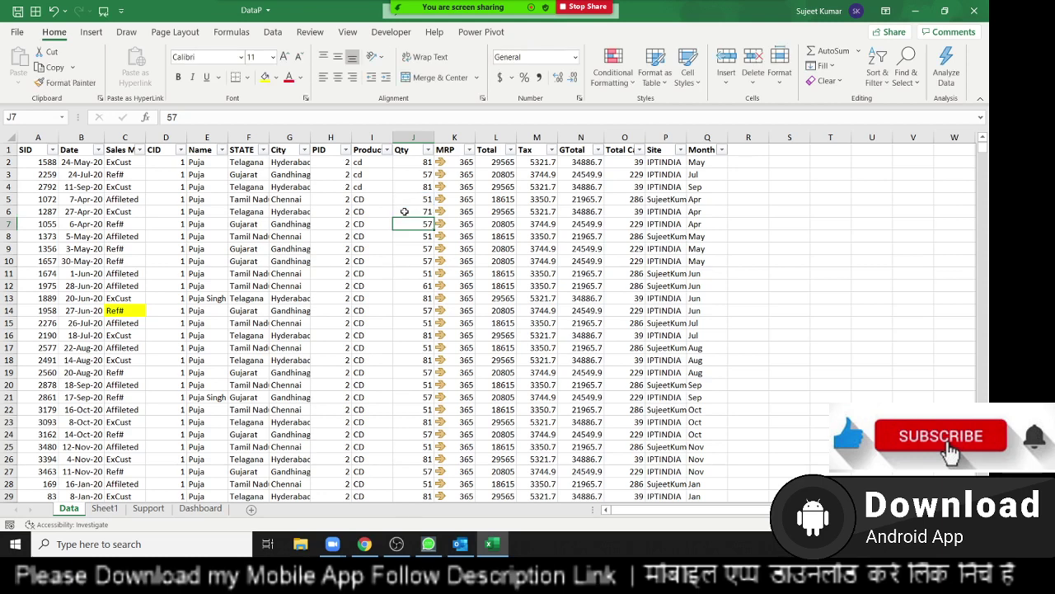
click(163, 203)
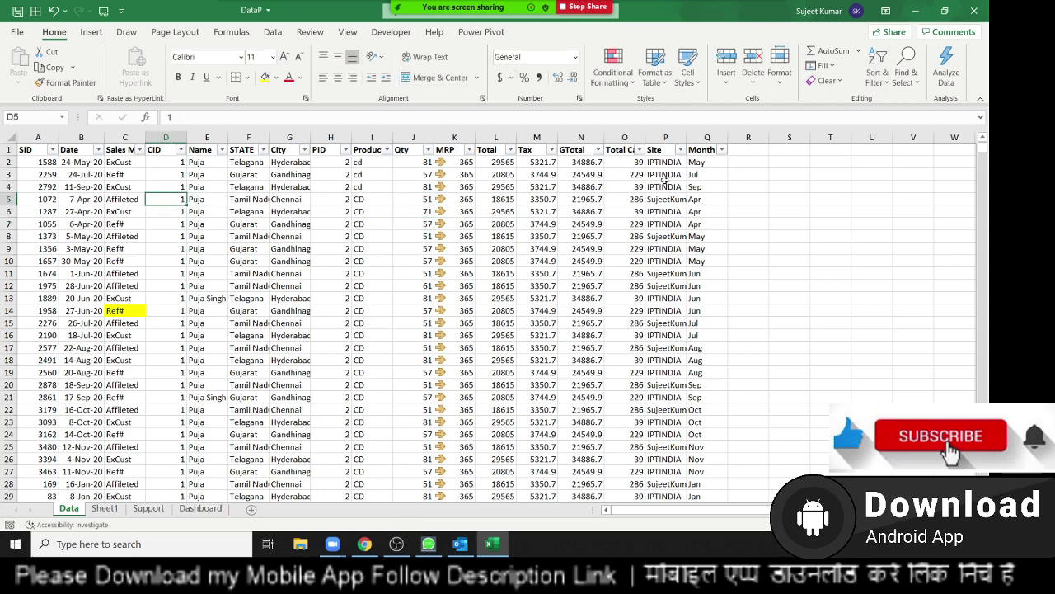
Use Go To Special to select numeric formulas only, with Text and Logicals unchecked
click(613, 74)
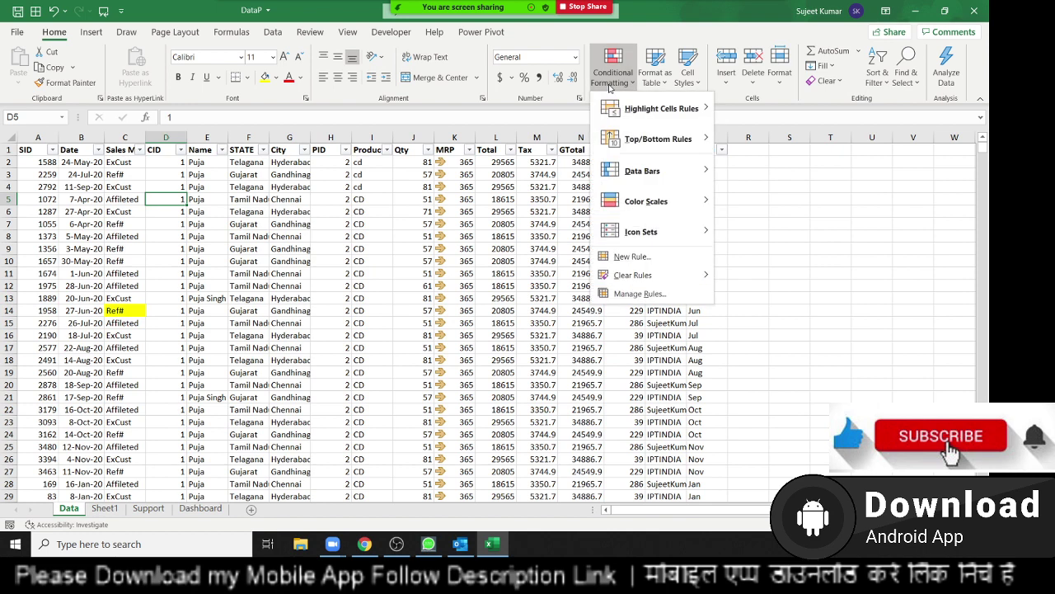
click(396, 273)
click(886, 89)
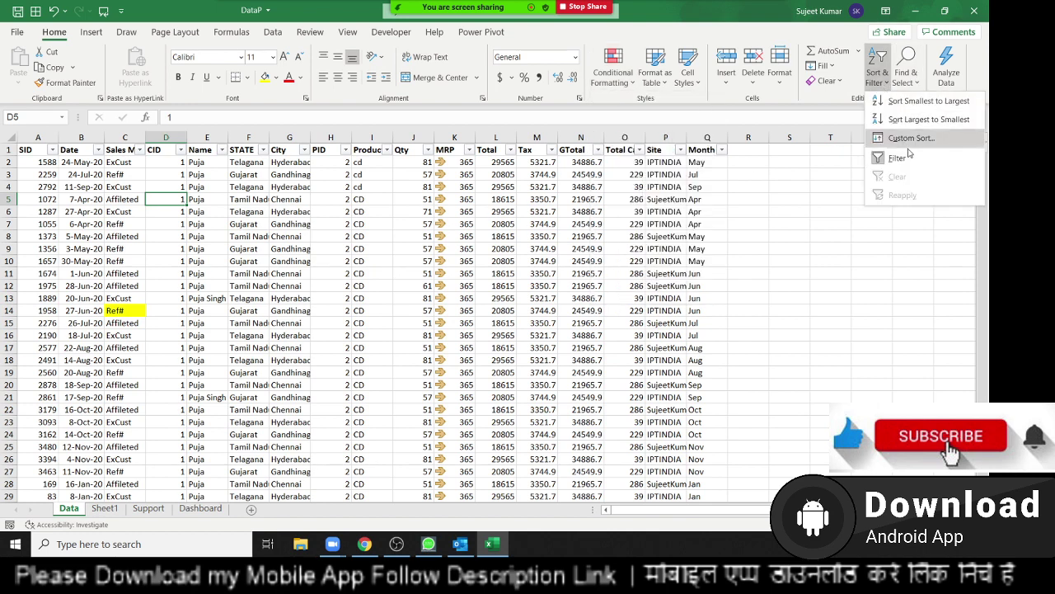
click(907, 79)
click(907, 74)
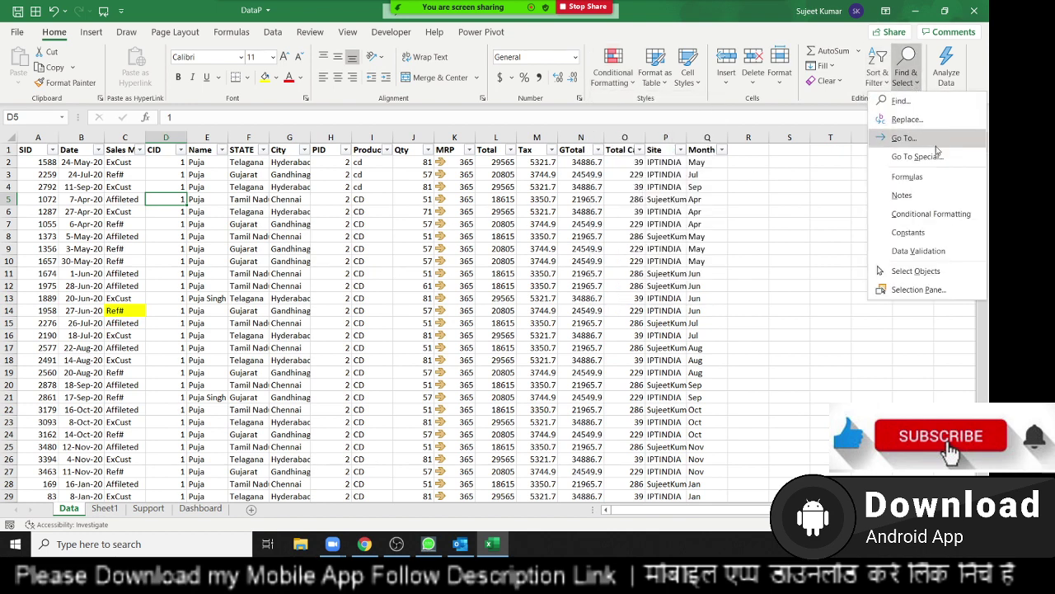
click(911, 156)
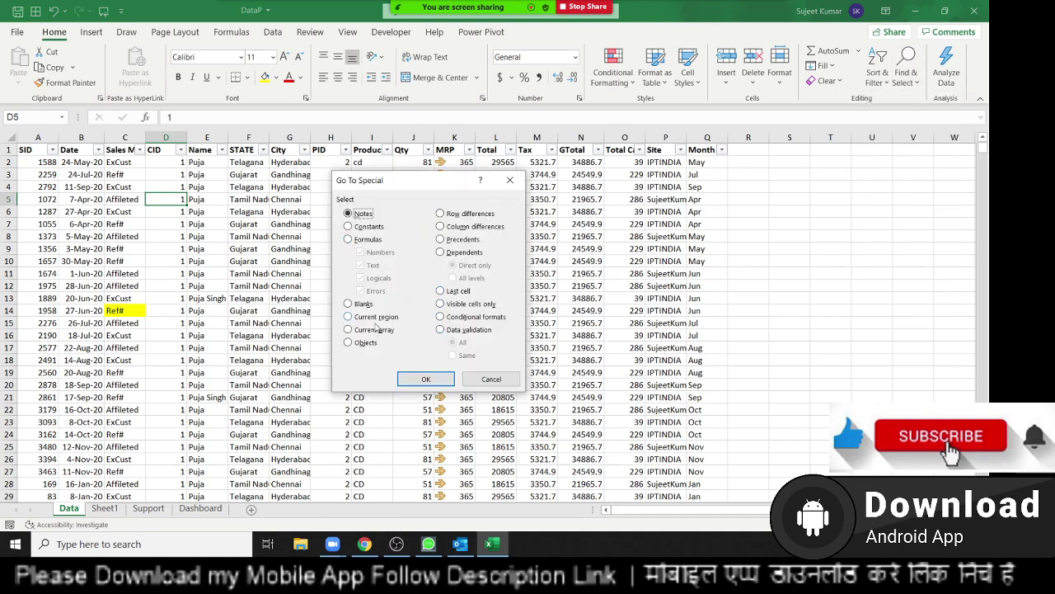
click(349, 239)
click(361, 264)
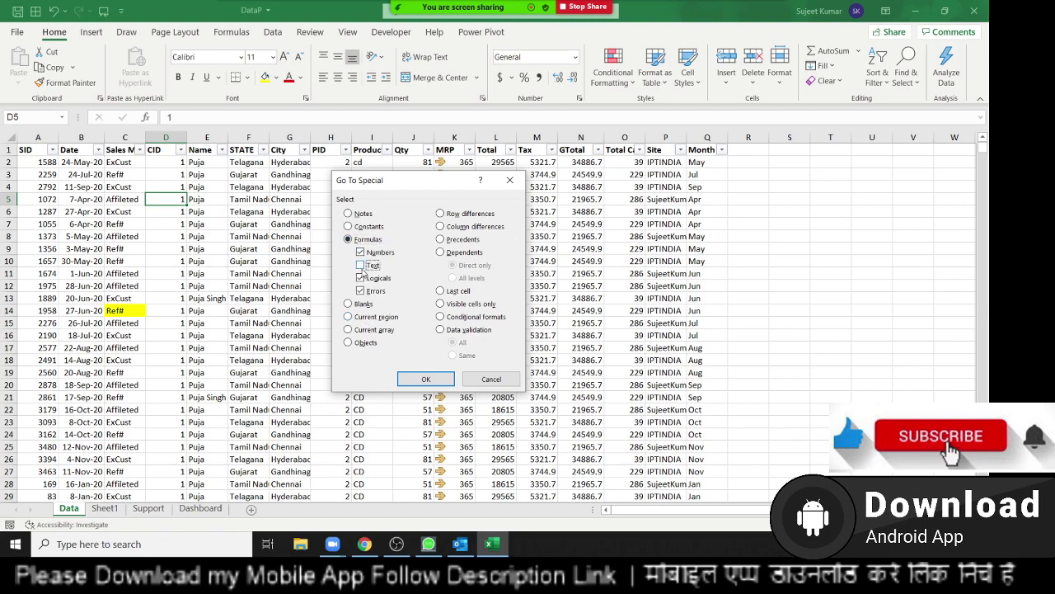
click(361, 278)
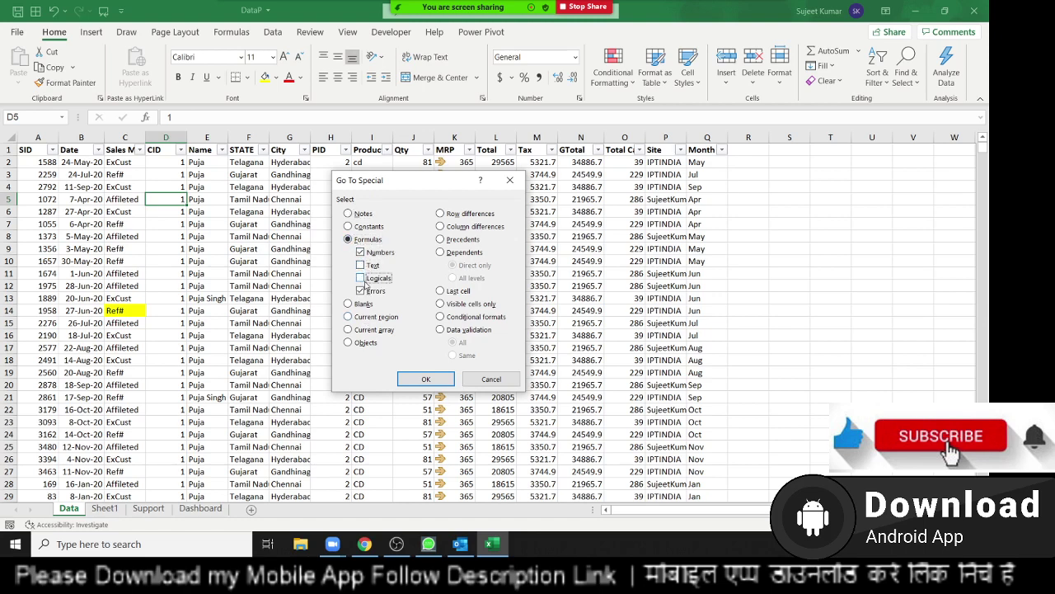
click(432, 380)
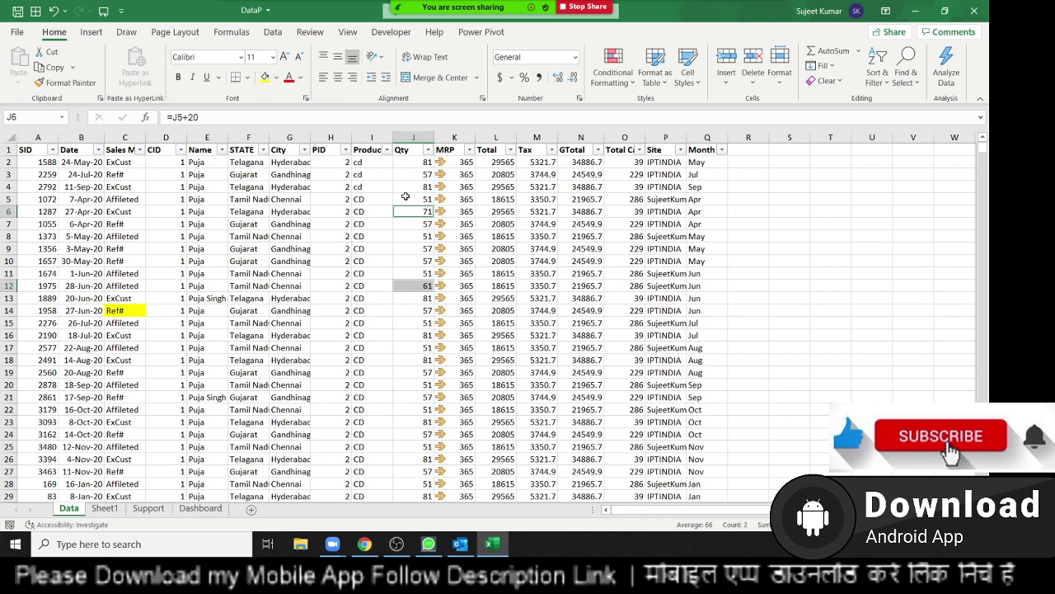
Apply a yellow Fill Color to the selected cells J6 and J12, then click H6
click(265, 76)
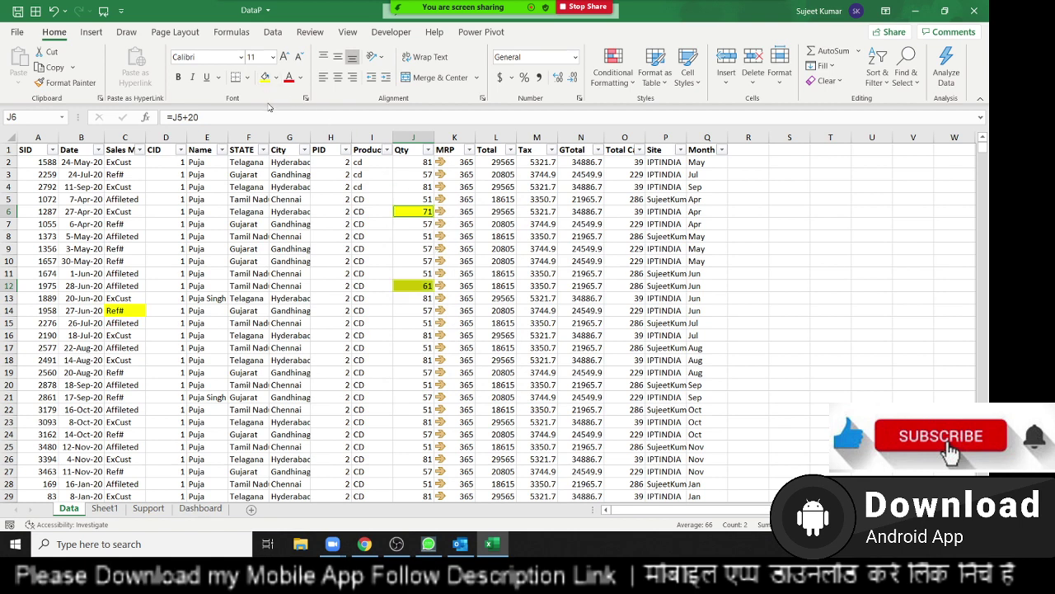
click(320, 206)
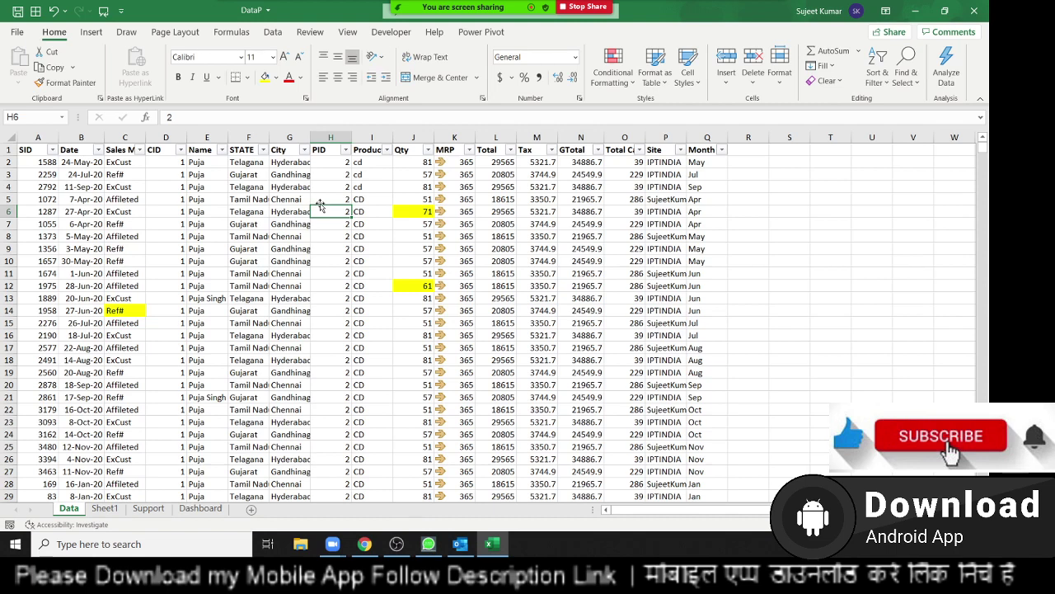
Turn off the header-row filters and check the table's first and last columns and rows
key(ctrl+Up)
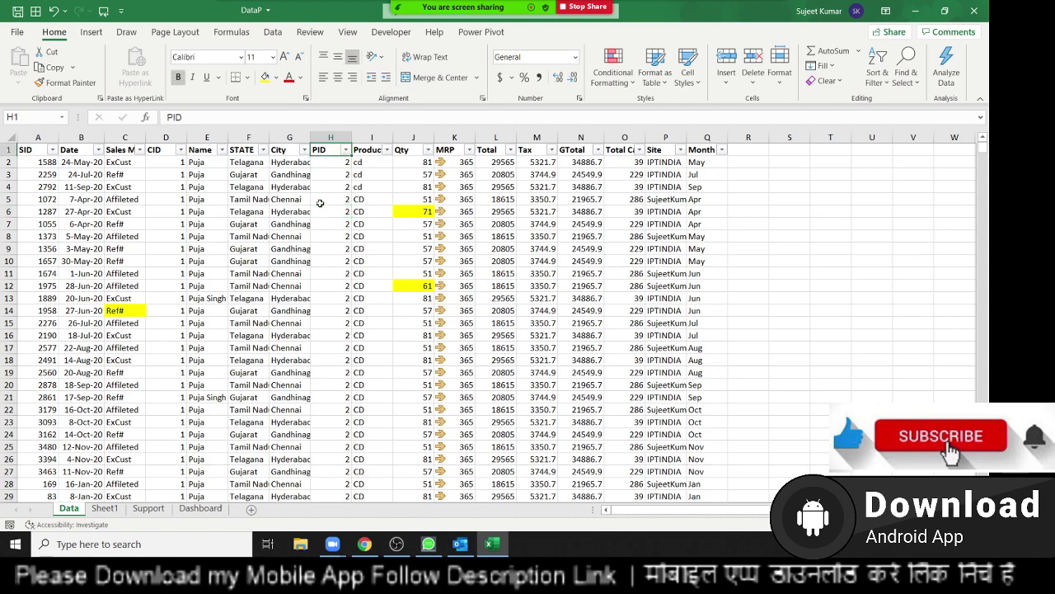
key(Down)
key(Up)
key(ctrl+shift+l)
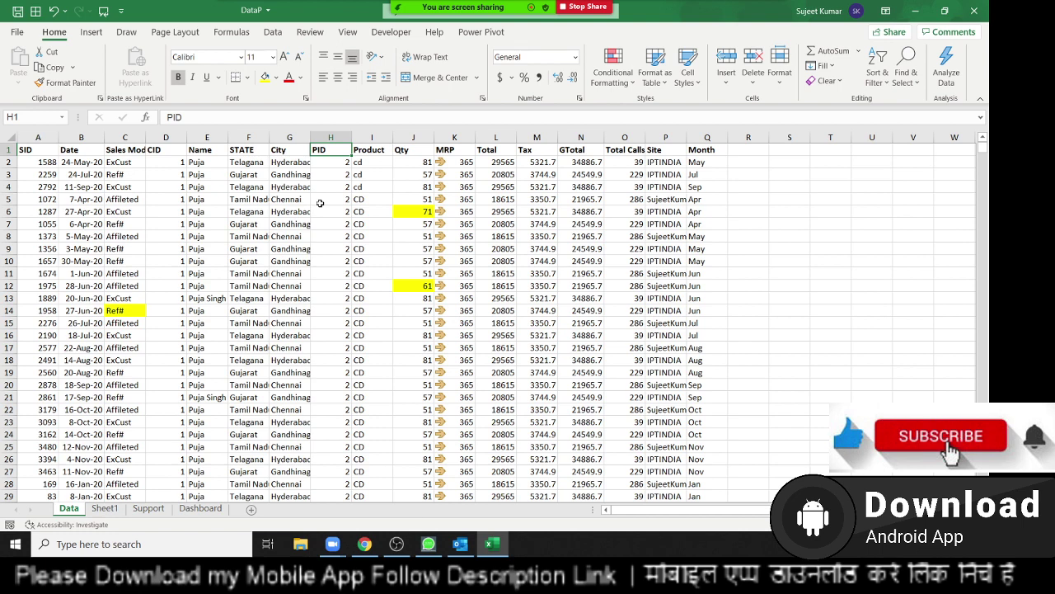
key(Right)
key(Right)
key(Right)
key(Right)
key(Right)
key(Right)
key(Right)
key(Right)
key(Right)
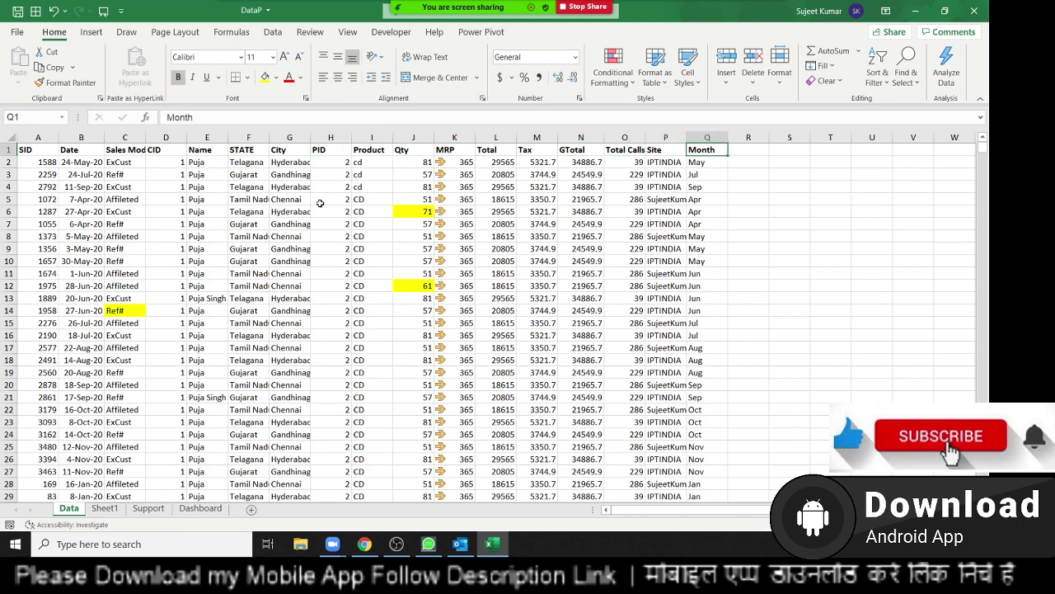
key(Left)
key(Left)
key(Left)
key(Left)
key(Left)
key(Left)
key(ctrl+Down)
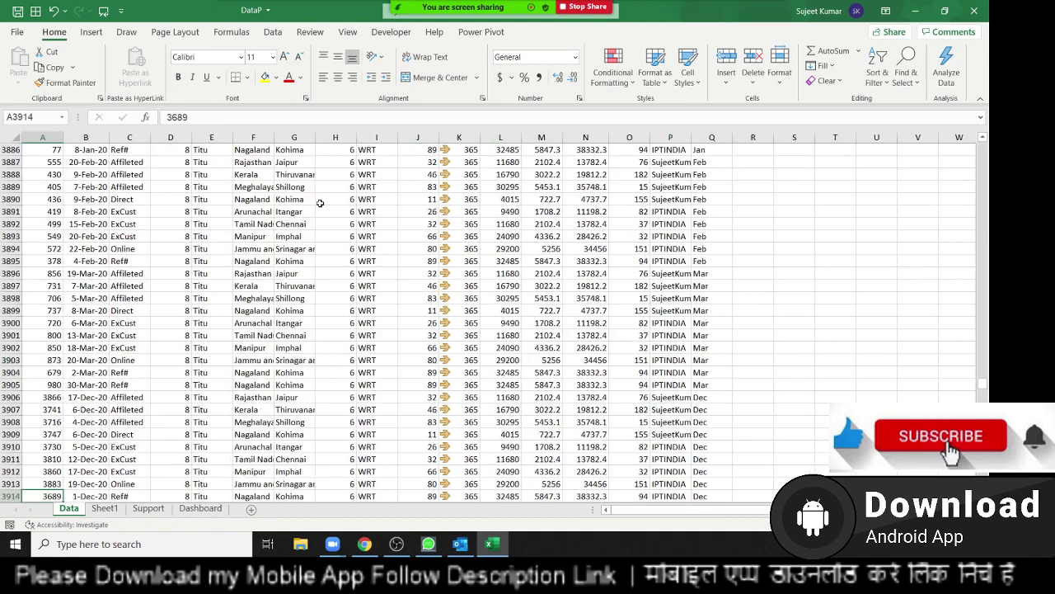
key(Right)
key(Right)
key(Right)
key(Right)
key(Right)
key(Right)
key(ctrl+Up)
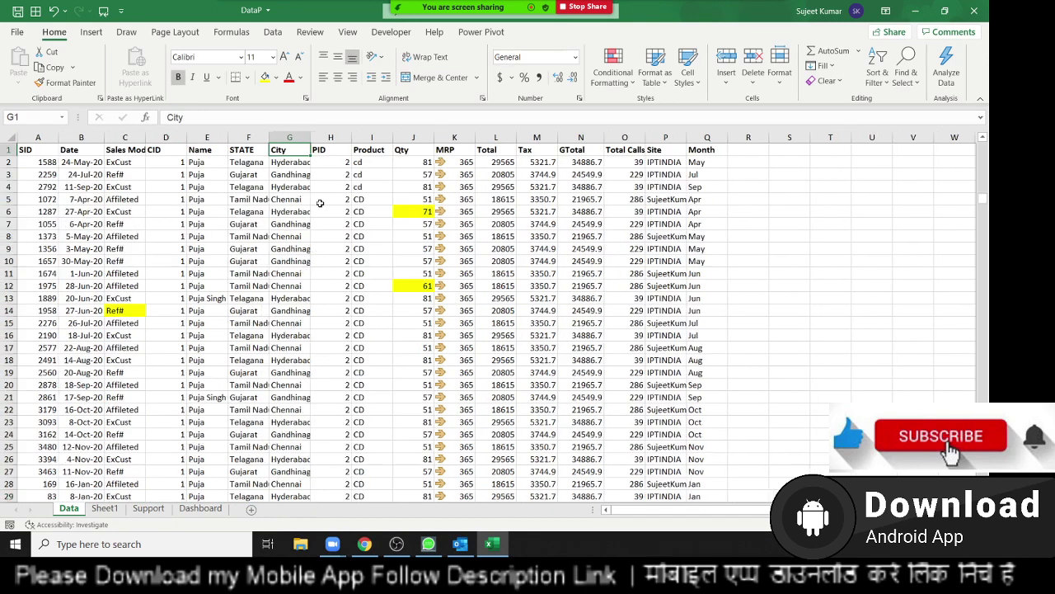
key(Left)
key(Left)
key(Left)
key(Left)
key(Left)
key(Left)
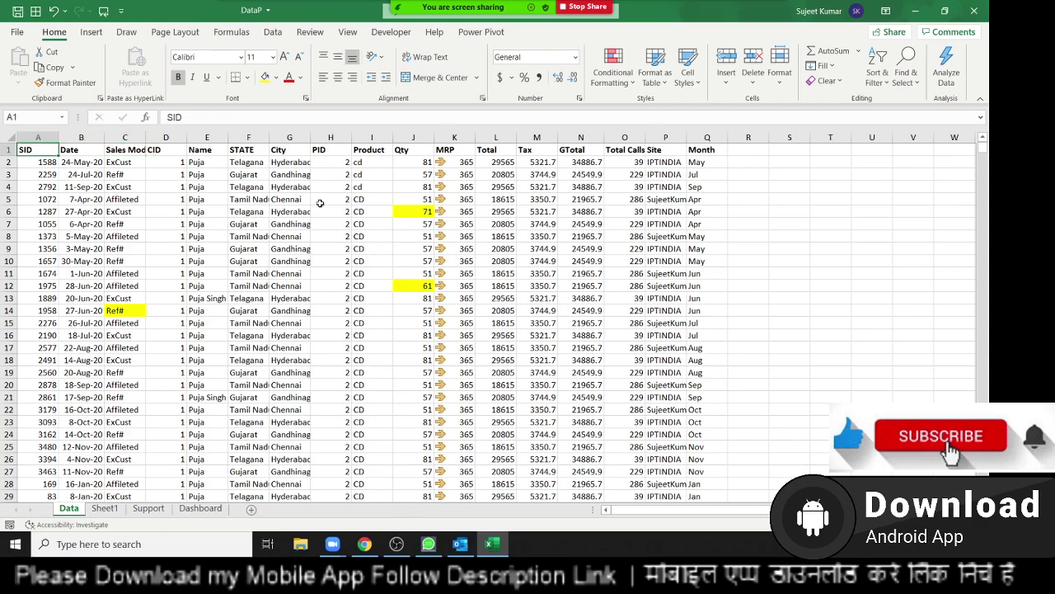
Insert a blank row after each of the first five records, at rows 3, 5, 7, 9 and 11
key(Down)
key(Down)
key(shift+space)
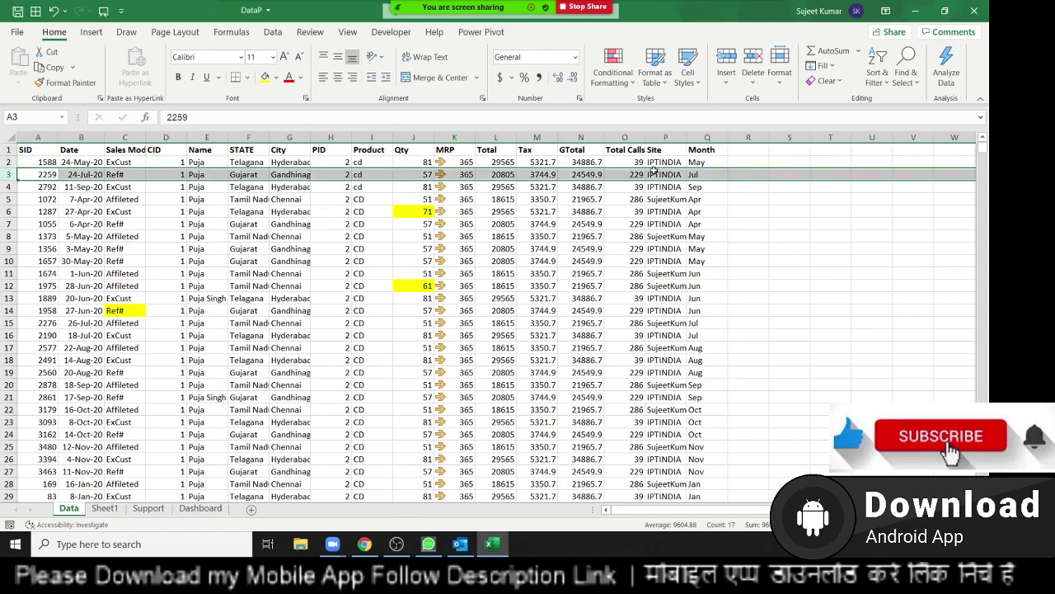
key(ctrl+shift+plus)
key(Down)
key(Down)
key(shift+space)
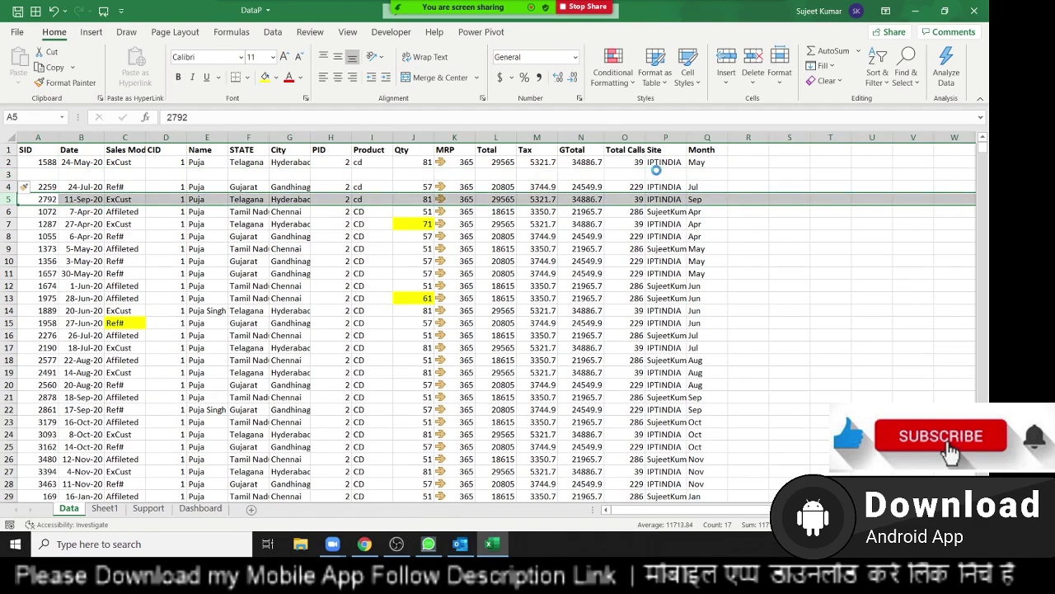
key(ctrl+shift+plus)
key(Down)
key(Down)
key(shift+space)
key(ctrl+shift+plus)
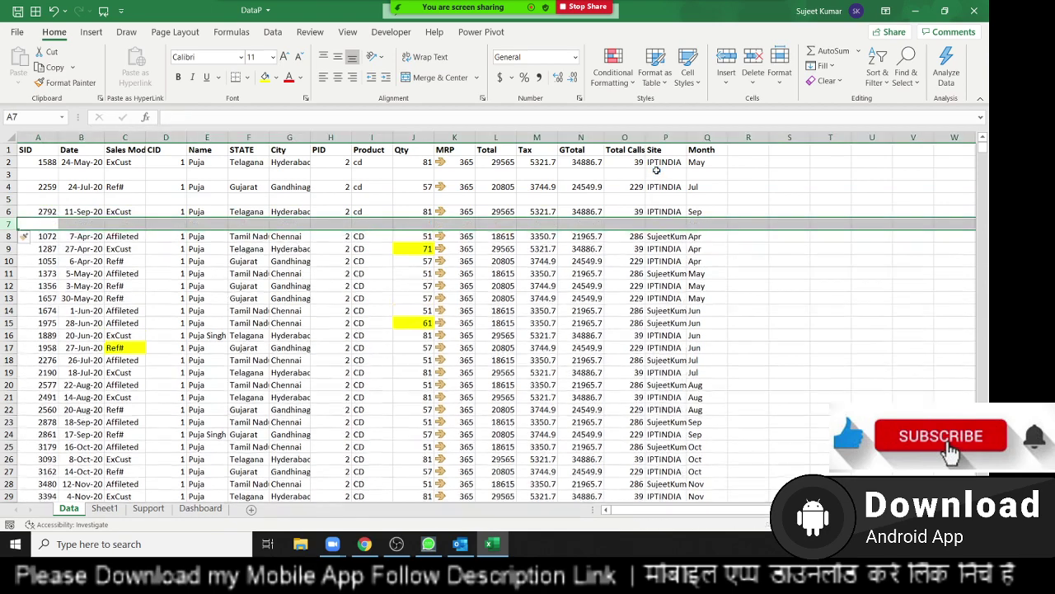
key(Down)
key(Down)
key(shift+space)
key(ctrl+shift+plus)
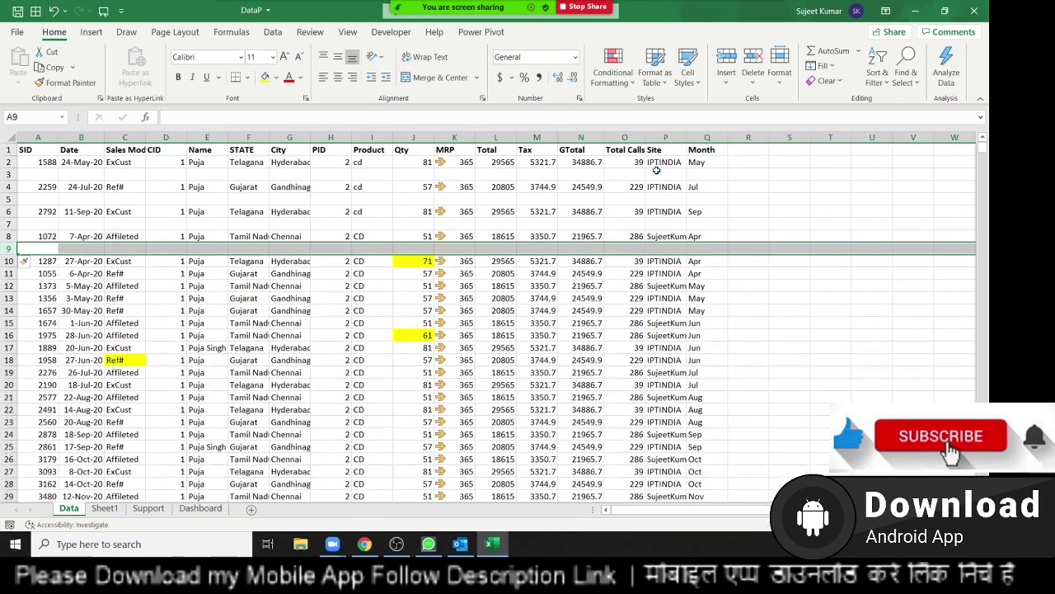
key(Down)
key(Down)
key(shift+space)
key(ctrl+shift+plus)
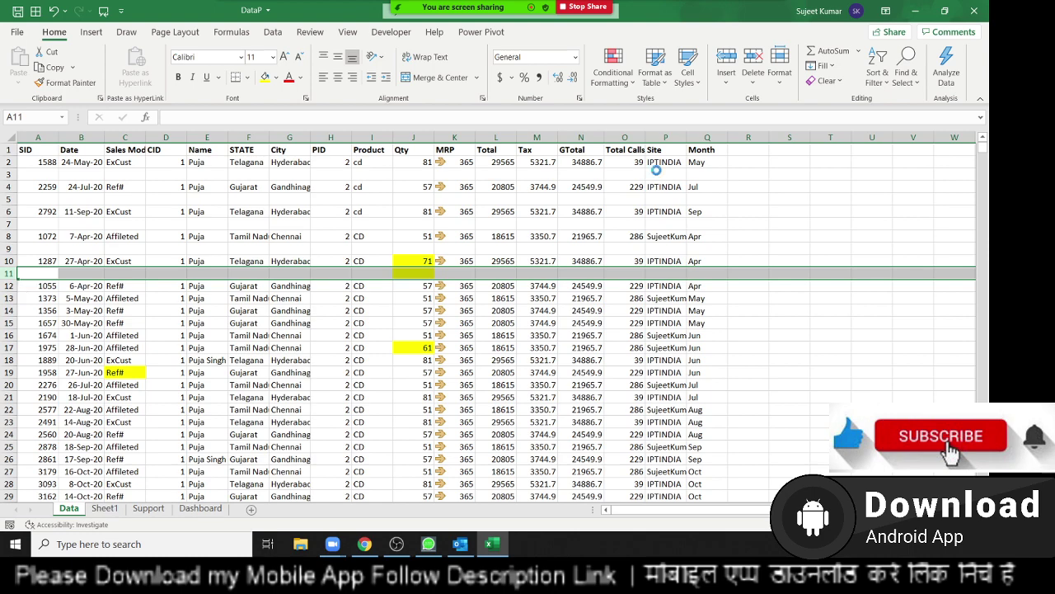
Undo the inserted blank rows and turn off the header filters again
key(ctrl+minus)
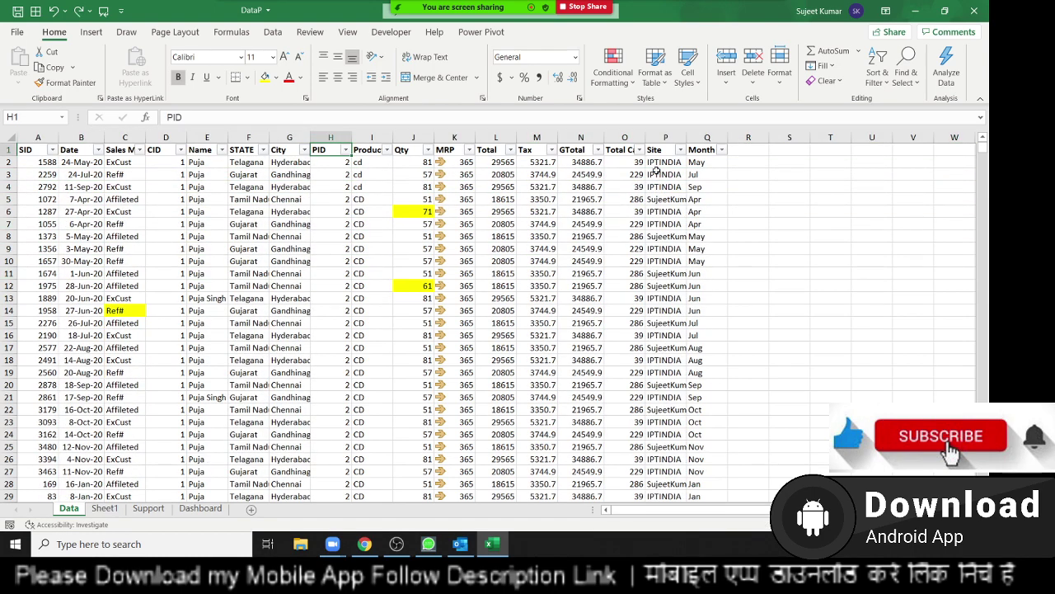
key(ctrl+shift+l)
key(ctrl+Right)
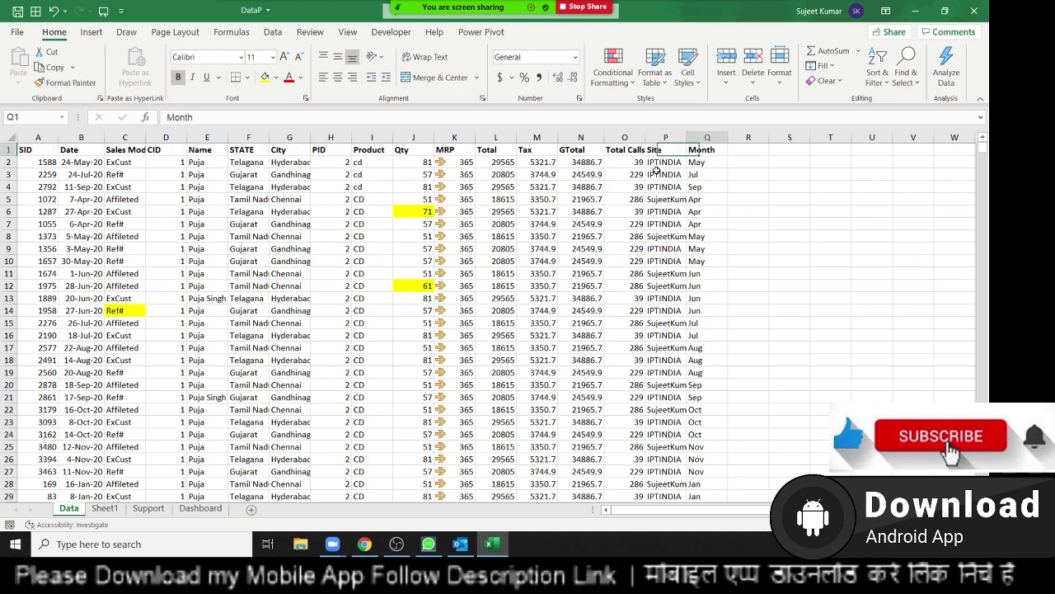
key(Left)
key(Left)
key(Left)
key(Left)
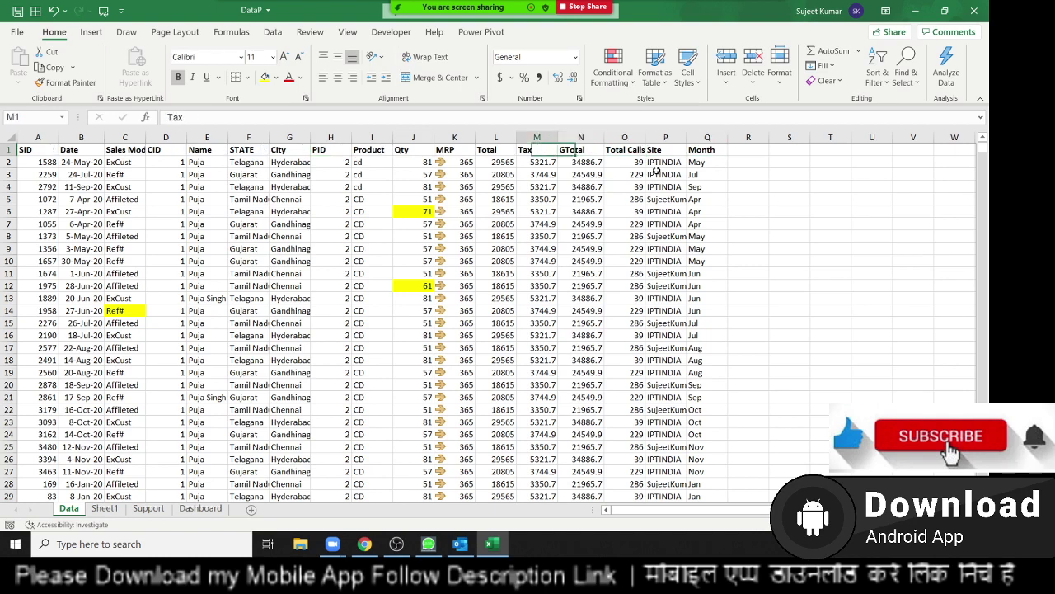
key(Left)
key(Left)
key(Left)
Copy the header and first 24 records (A1:Q25) and start a new blank workbook
key(shift+Right)
key(shift+Right)
key(shift+Right)
key(shift+Right)
key(shift+Right)
key(shift+Right)
key(shift+Right)
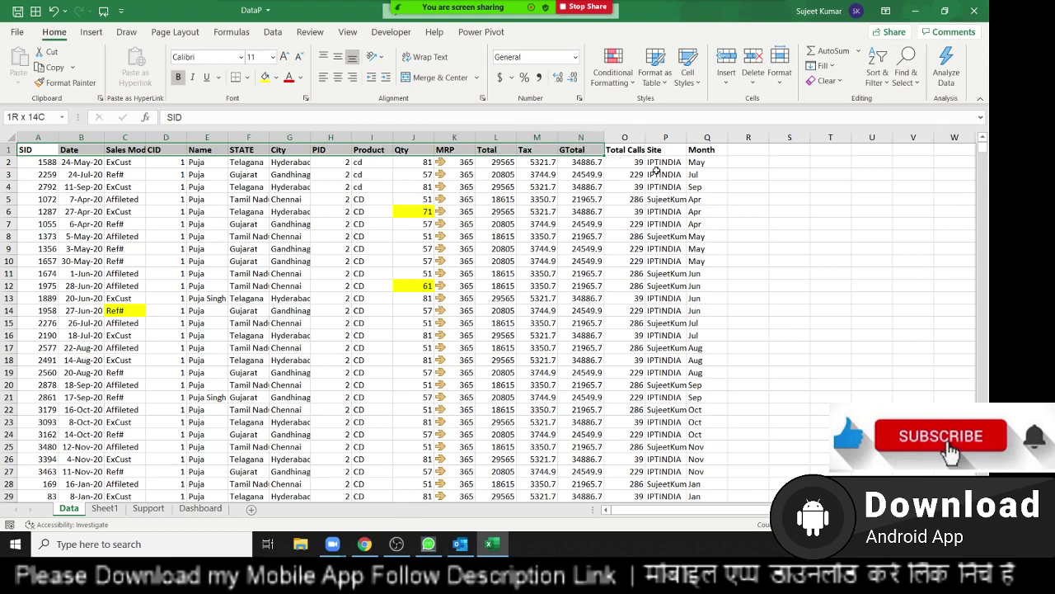
key(shift+Right)
key(shift+Right)
key(shift+Right)
key(shift+Down)
key(shift+Down)
key(shift+Down)
key(shift+Down)
key(shift+Down)
key(shift+Down)
key(shift+Down)
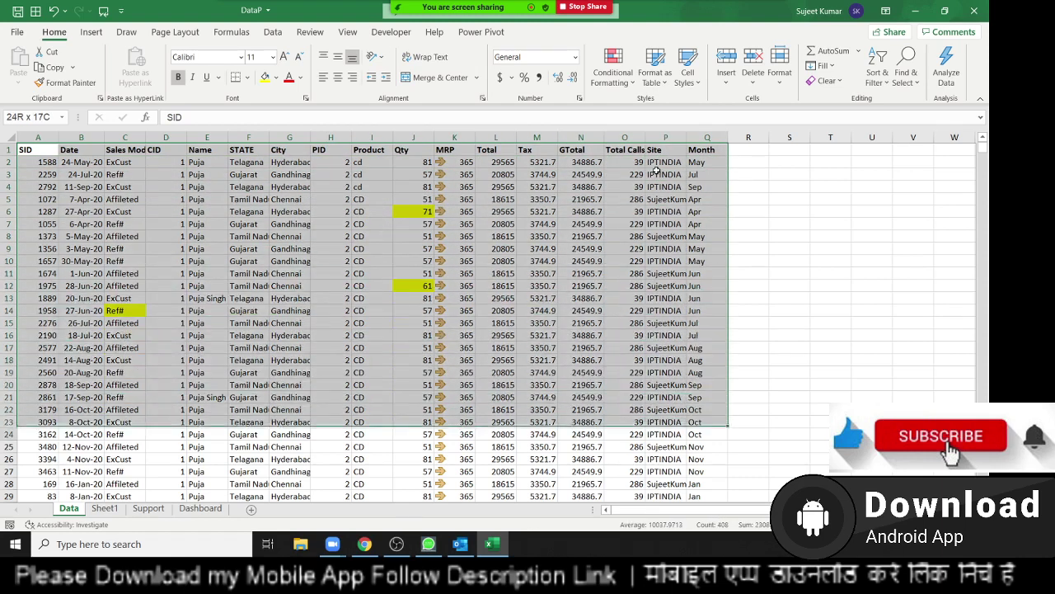
key(shift+Down)
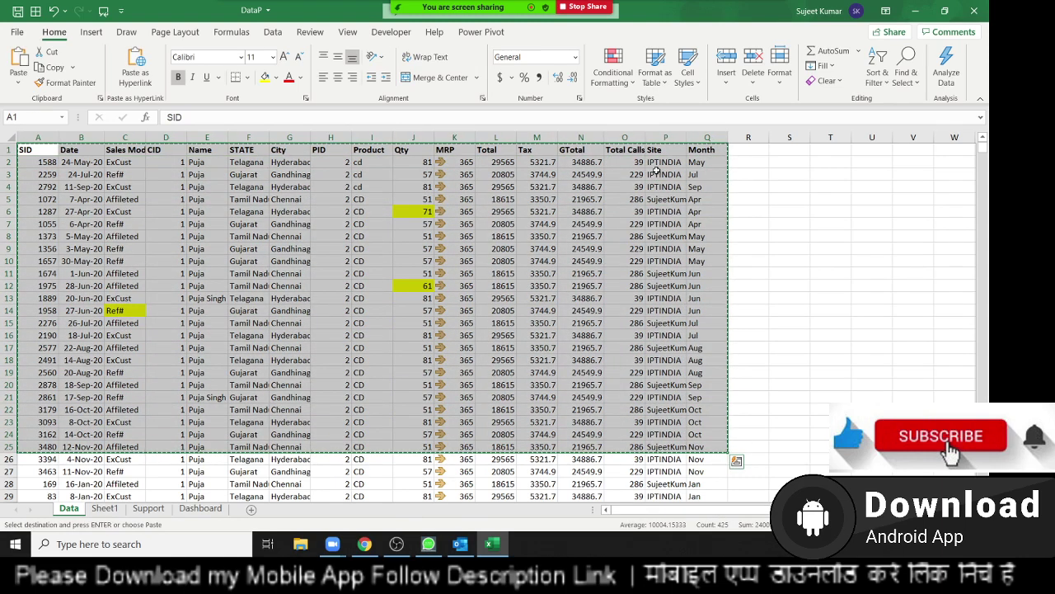
key(ctrl+c)
key(ctrl+n)
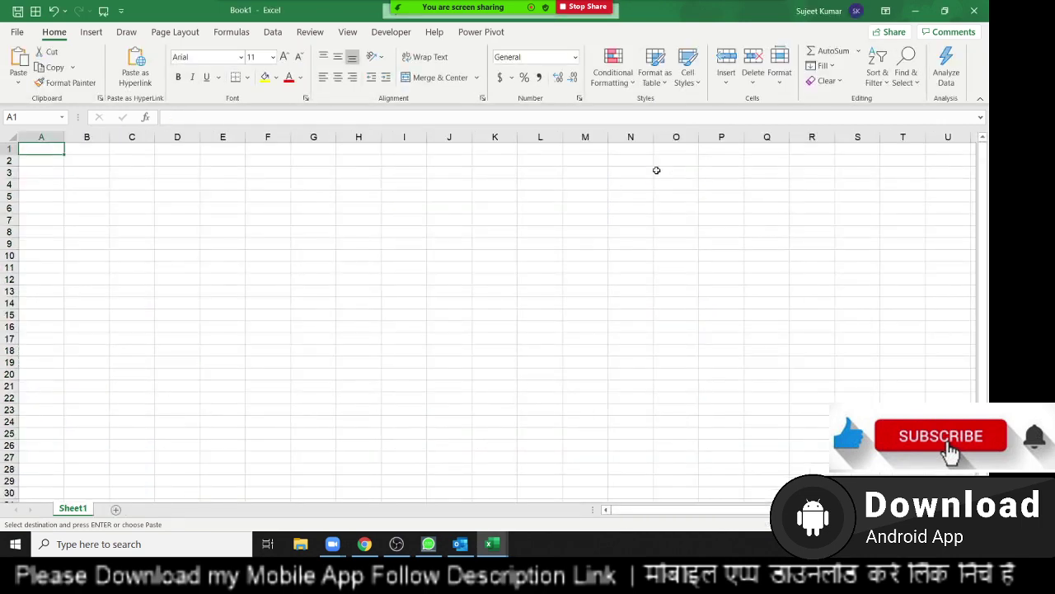
Paste the sales rows into Book1 and add an Sr header in R1 with 1 and 2 below
key(ctrl+v)
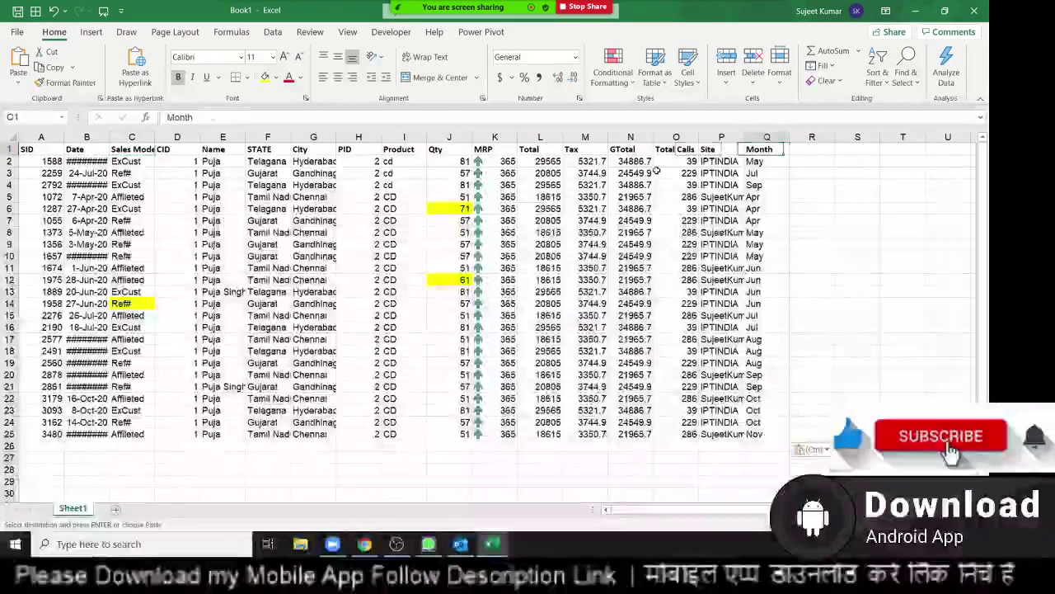
click(812, 149)
text(Sr)
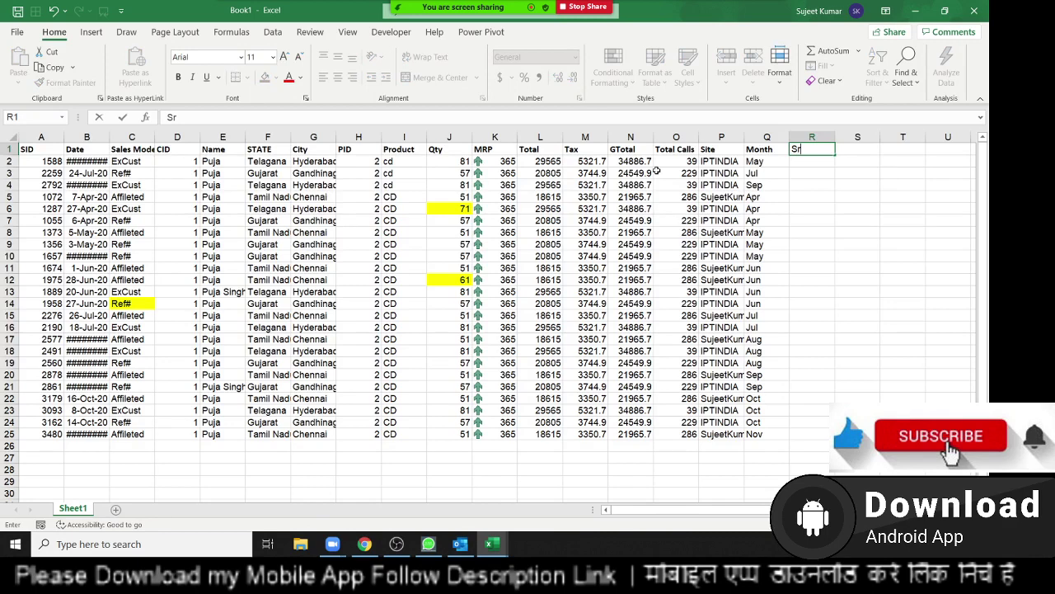
key(Return)
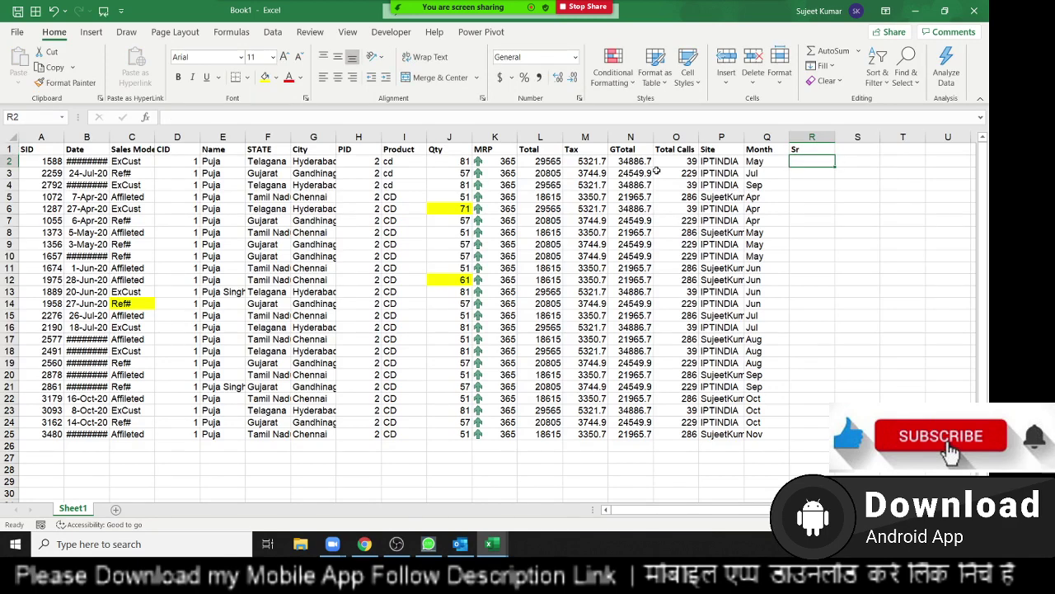
text(1)
key(Return)
text(2)
key(Return)
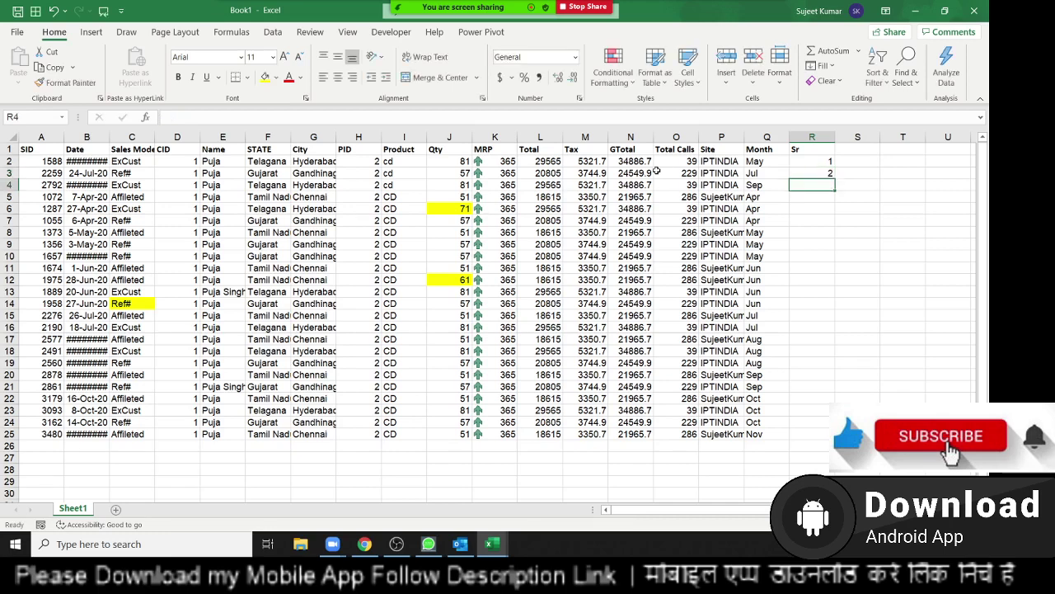
Fill the Sr numbers down to 24 in R2:R25 and copy them
drag(829, 160, 827, 170)
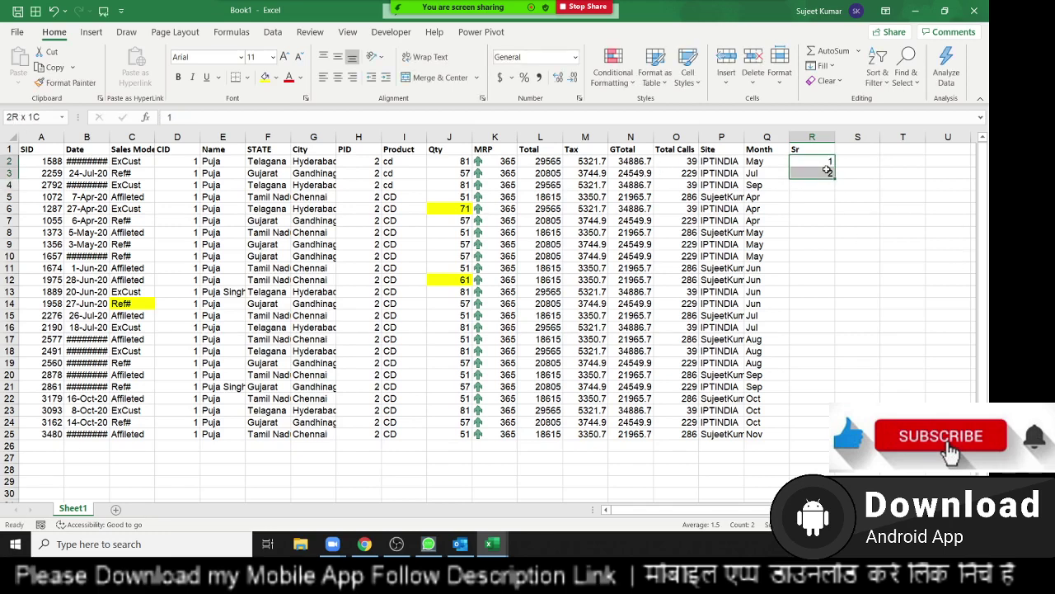
click(829, 160)
key(Delete)
key(Return)
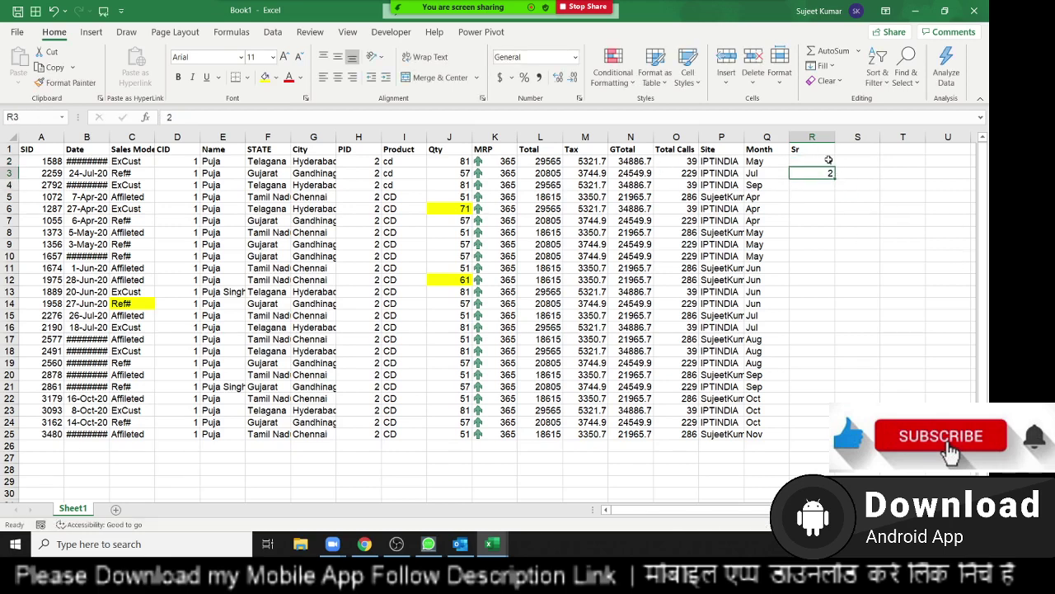
key(ctrl+z)
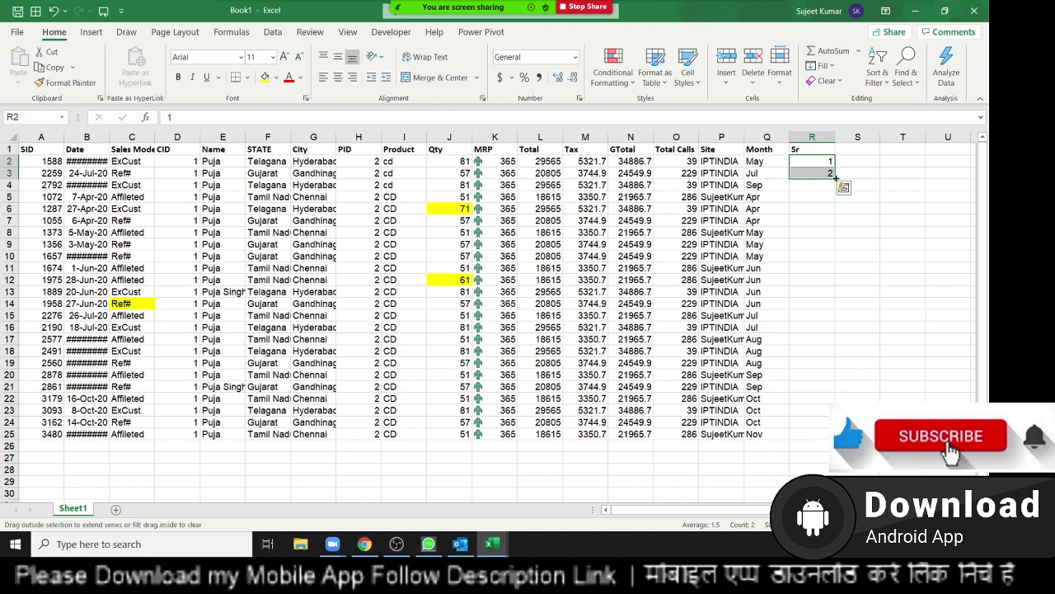
double_click(835, 178)
key(ctrl+c)
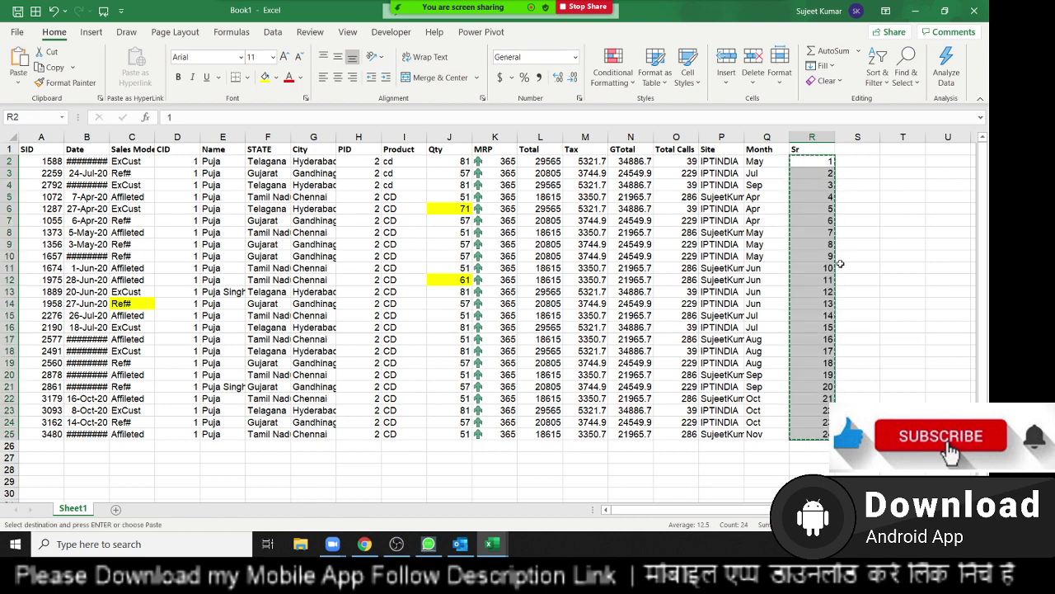
Place the copied serial numbers below the table and move an empty row up to row 3
click(812, 447)
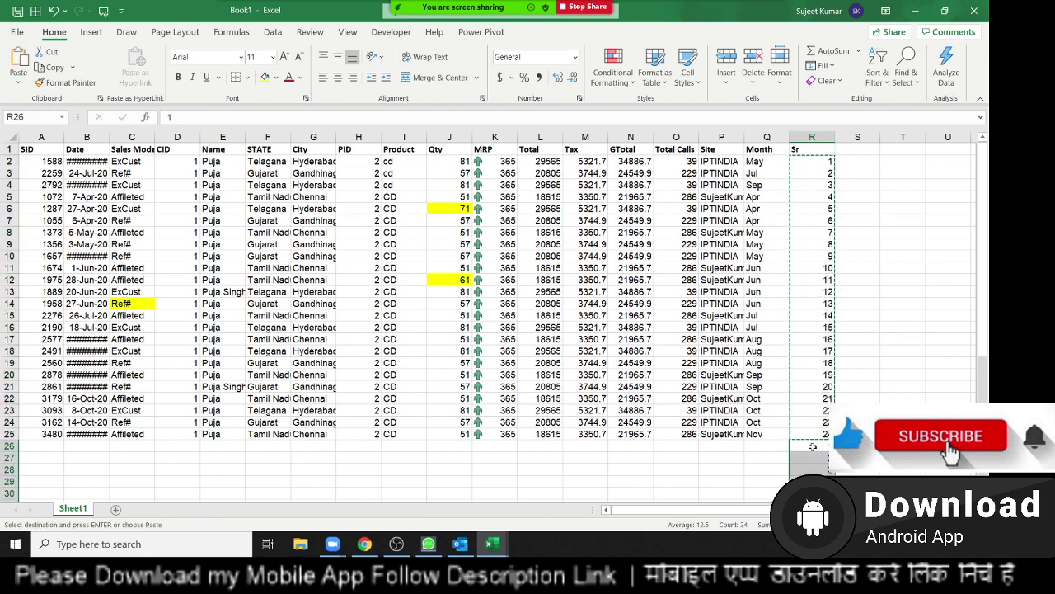
key(Escape)
click(639, 456)
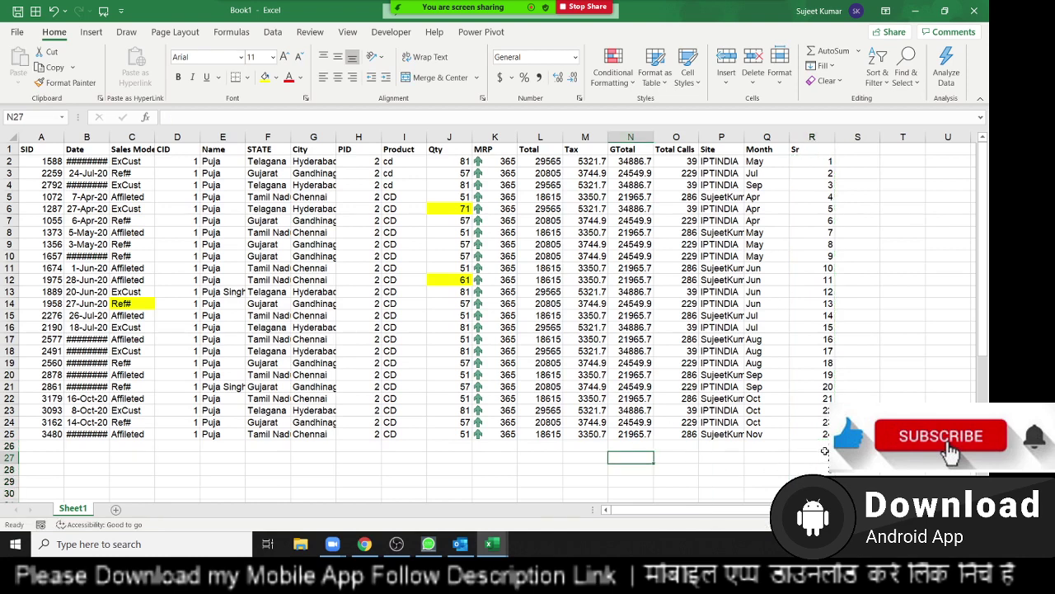
mouse_move(813, 447)
mouse_down()
mouse_move(336, 423)
mouse_move(34, 444)
mouse_up()
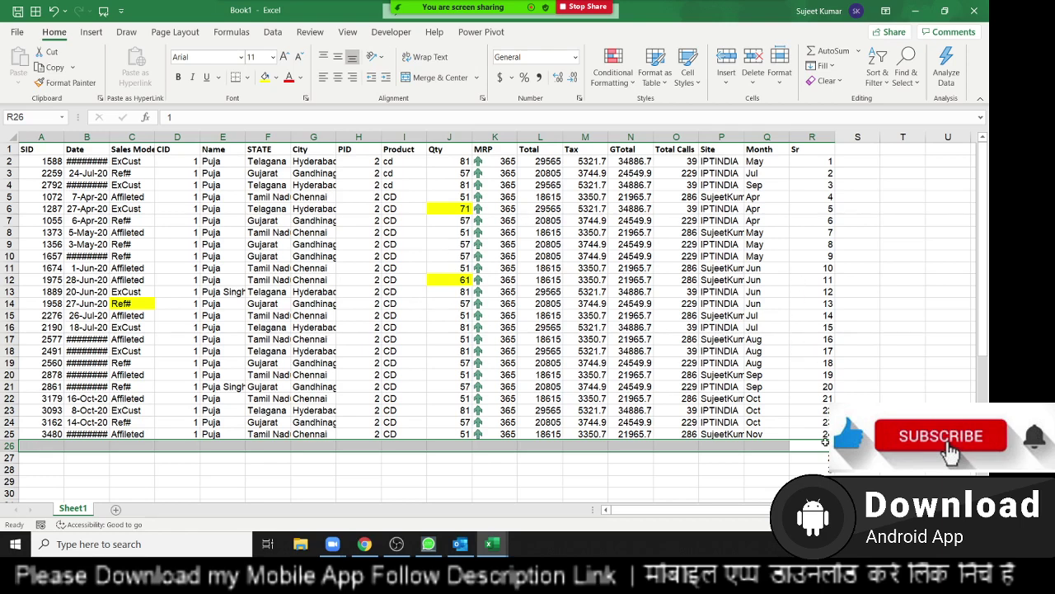
drag(826, 185, 827, 174)
Enter 1 as the Sr value in blank row 3 and rework that row's cells
click(813, 173)
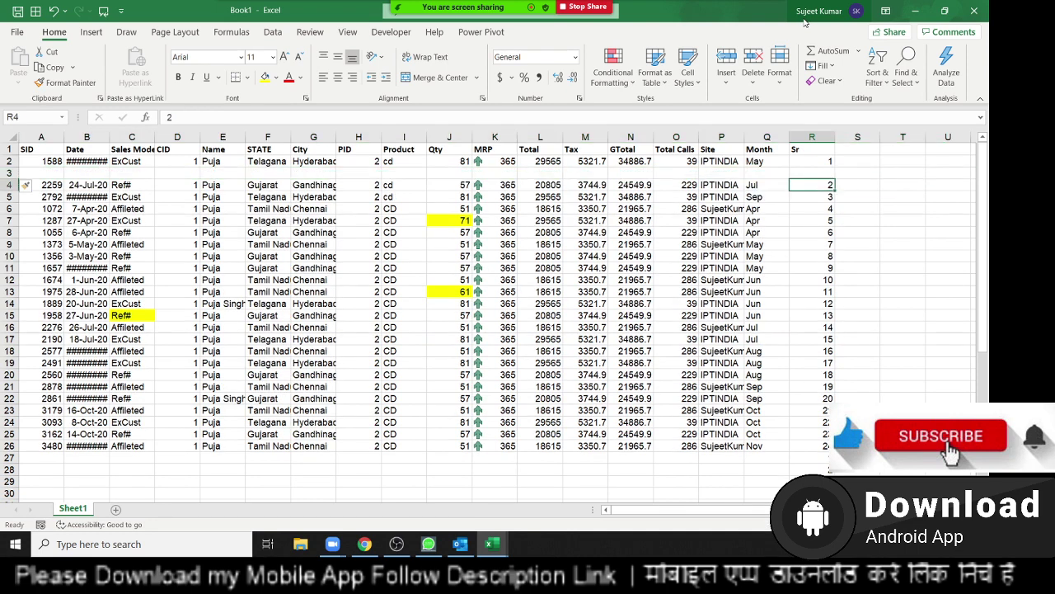
text(1)
key(Return)
key(Up)
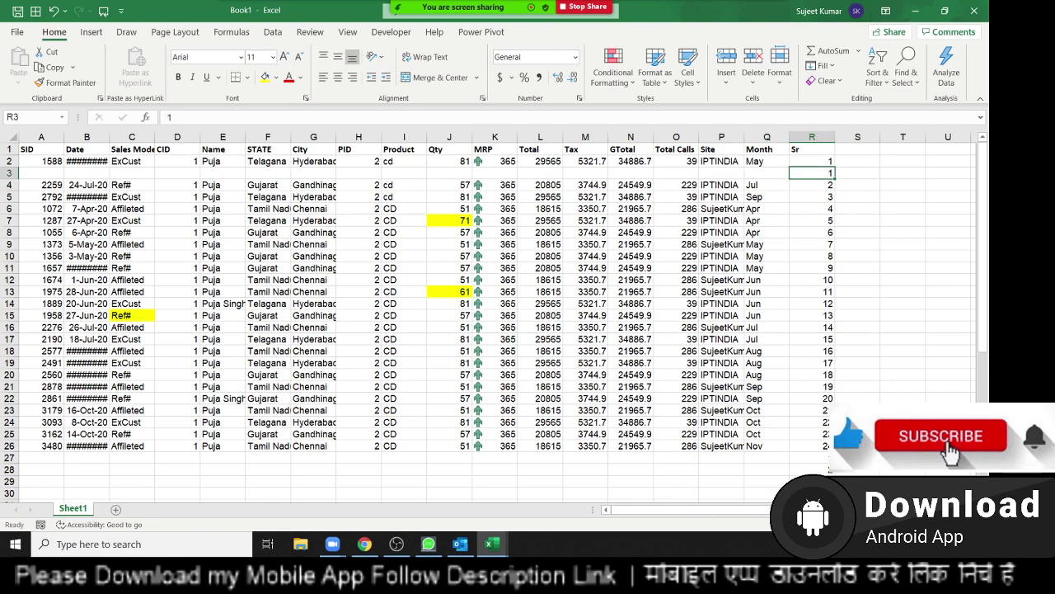
click(858, 457)
click(818, 172)
drag(821, 160, 721, 161)
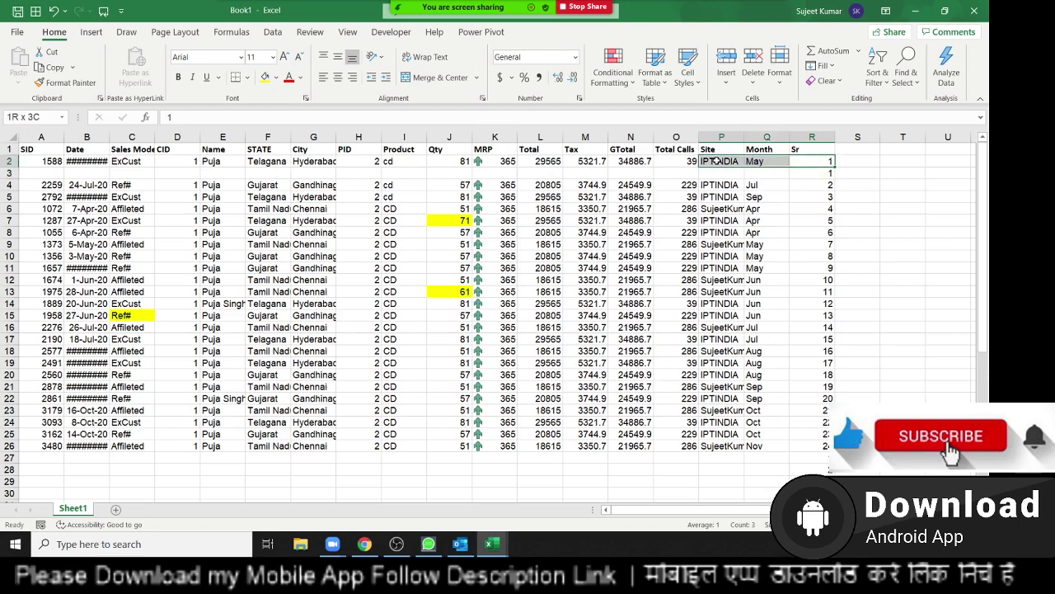
drag(807, 175, 620, 175)
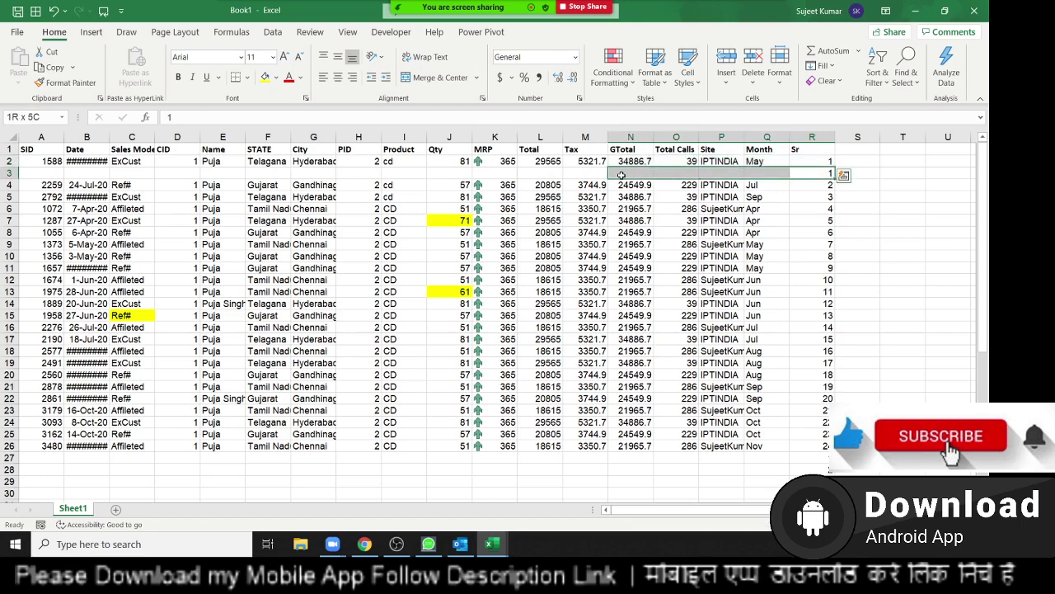
Remove the stray blank row and select the whole table from the Sr header
click(812, 137)
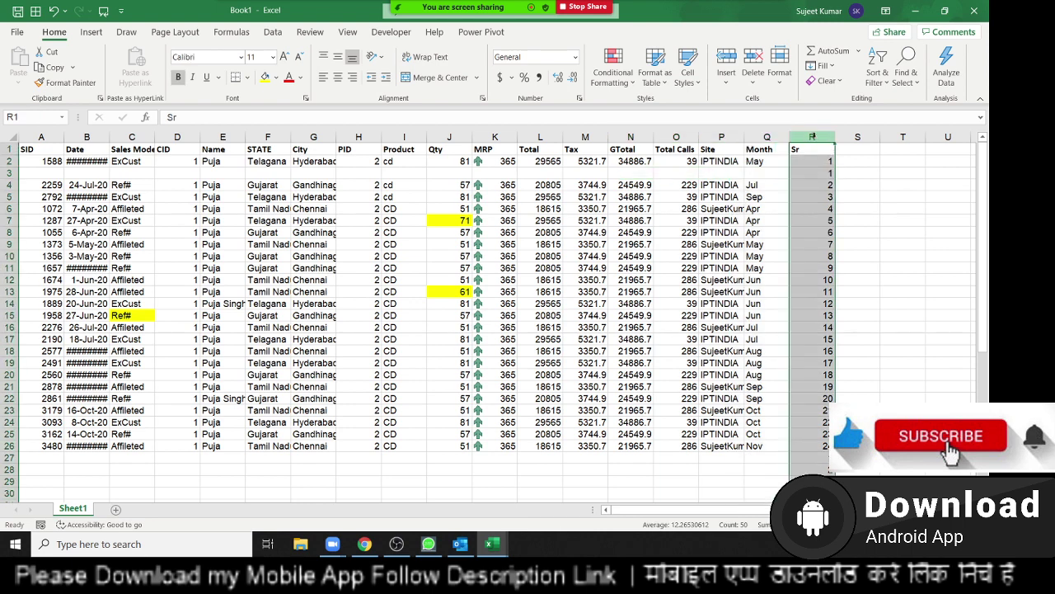
click(685, 189)
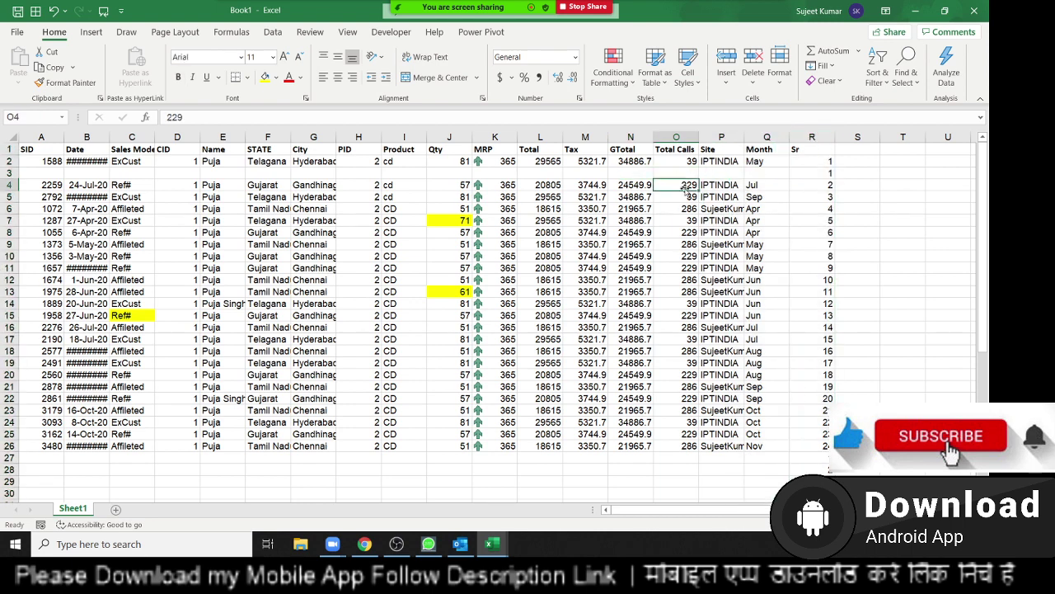
key(Right)
key(Right)
key(Right)
key(Up)
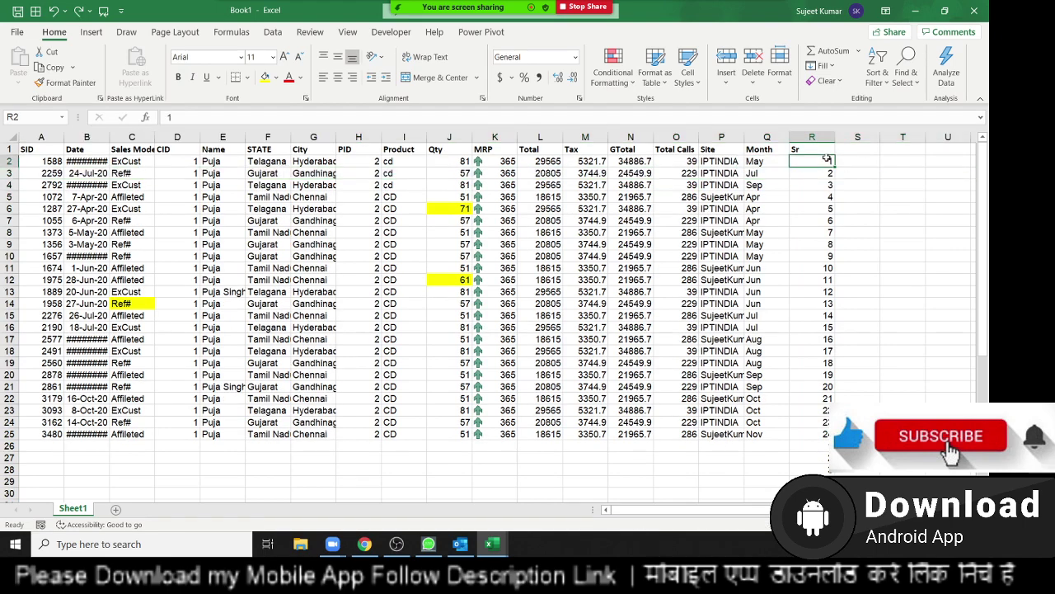
key(Up)
key(ctrl+shift+Down)
key(ctrl+shift+Left)
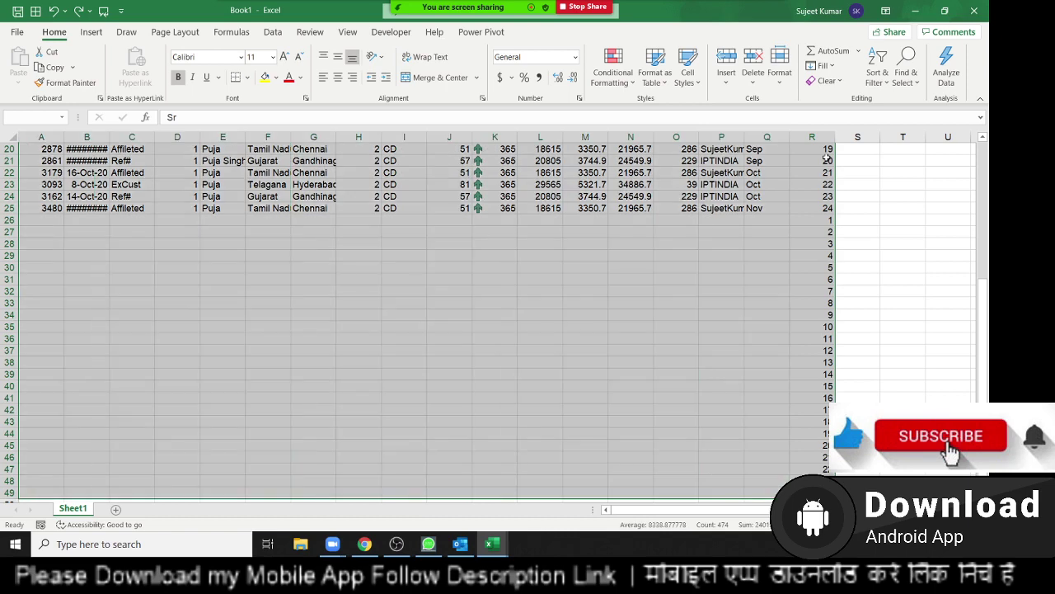
scroll(827, 156, up, 6)
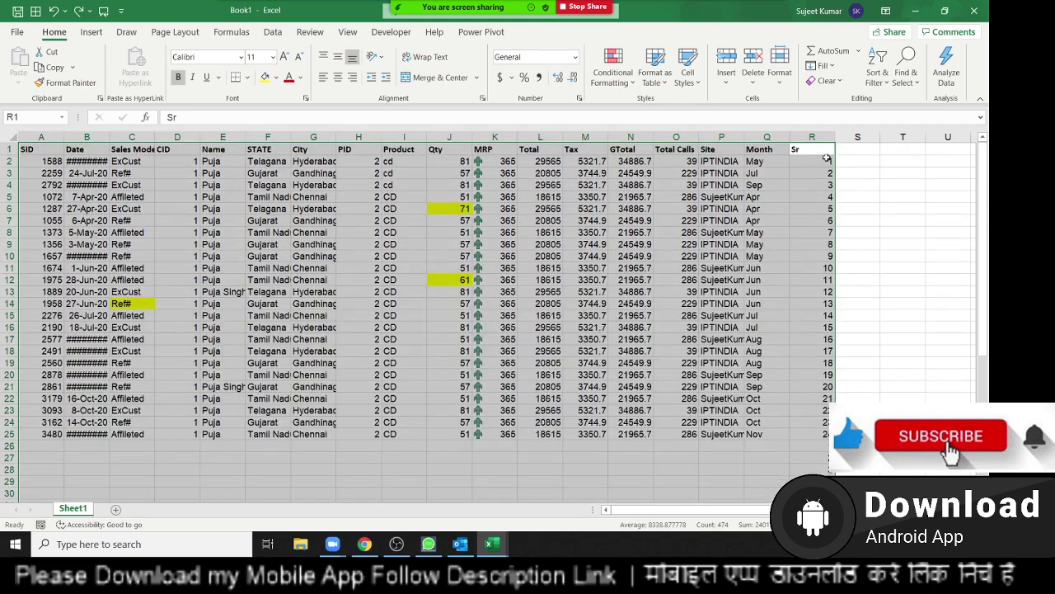
Custom-sort the table by Sr, smallest to largest, so records alternate with blank rows
click(877, 66)
click(912, 137)
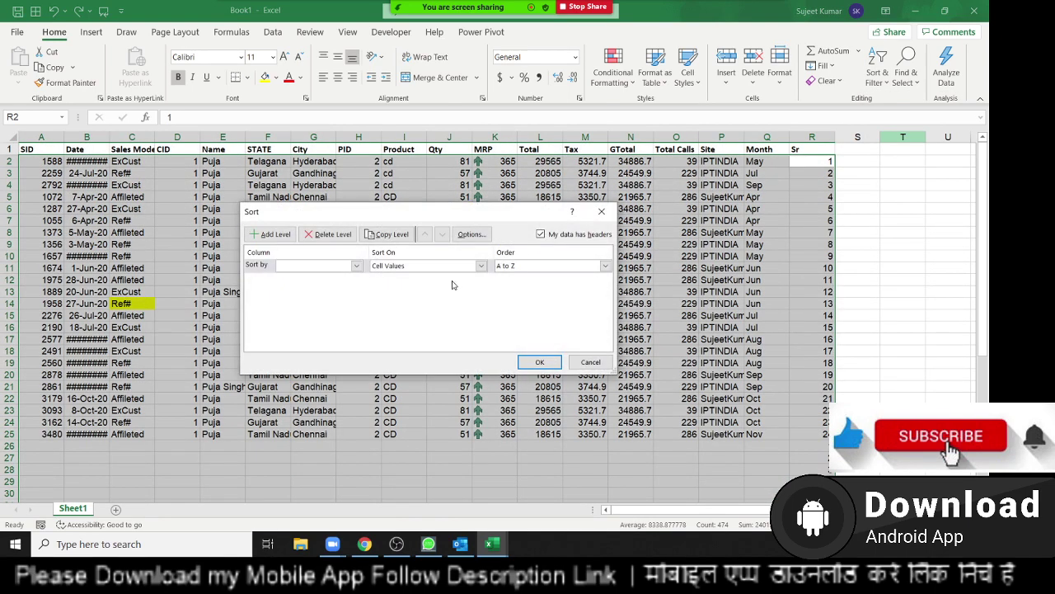
click(299, 265)
scroll(296, 347, down, 2)
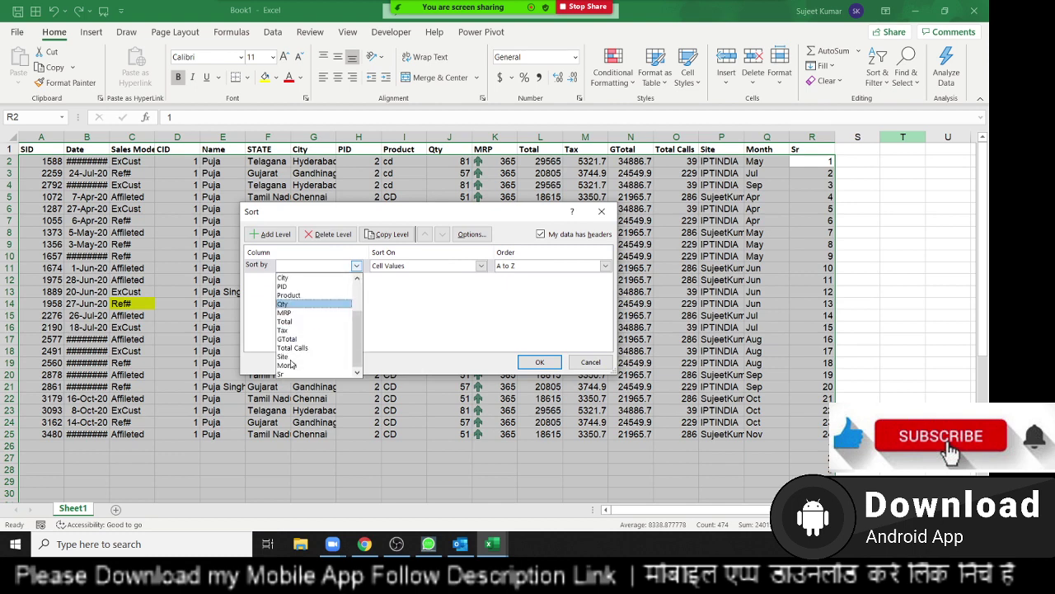
click(291, 365)
click(356, 266)
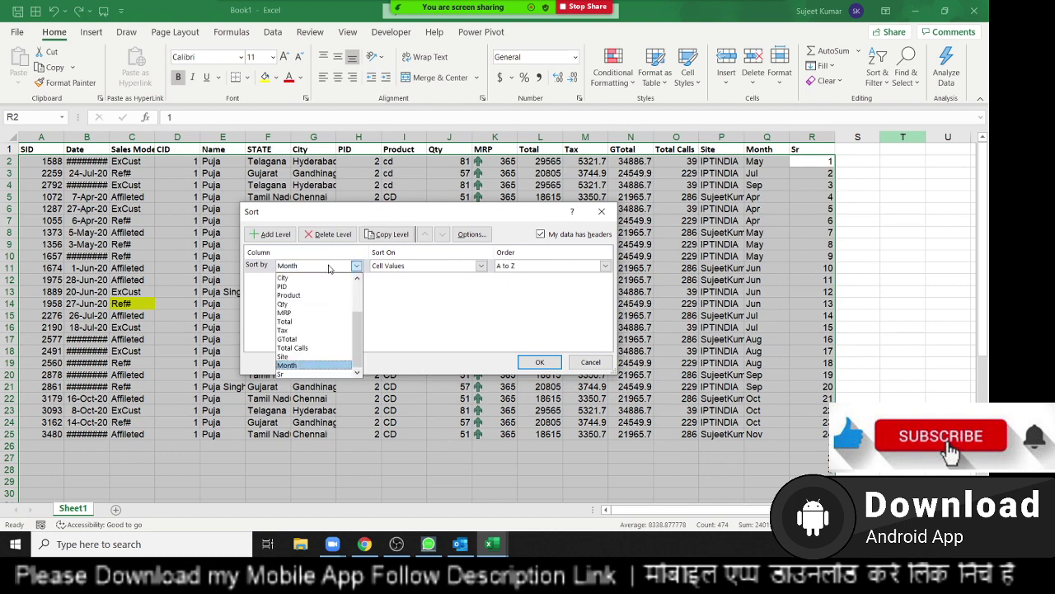
click(333, 373)
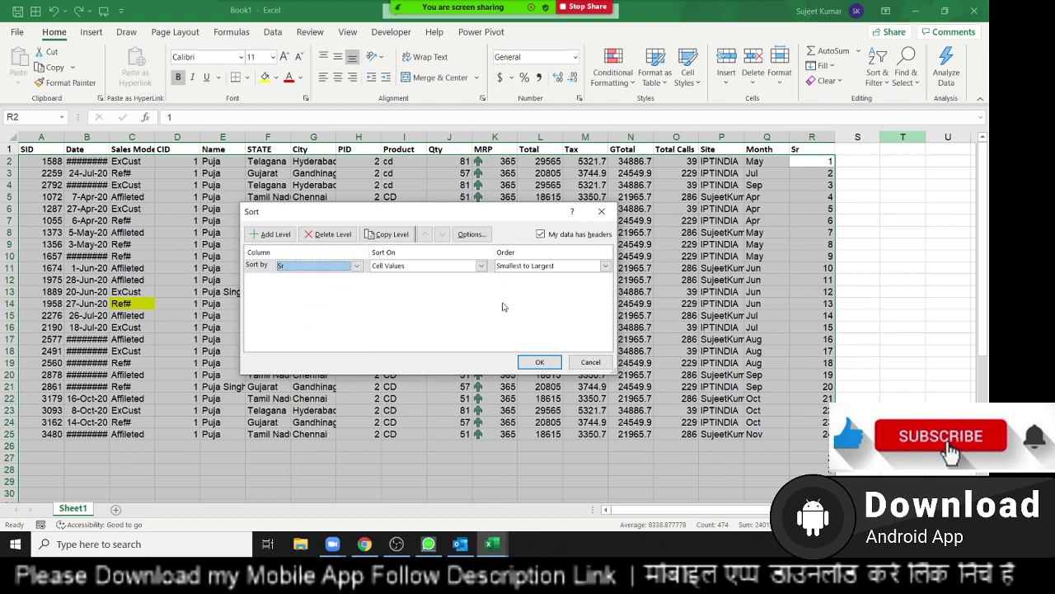
click(539, 362)
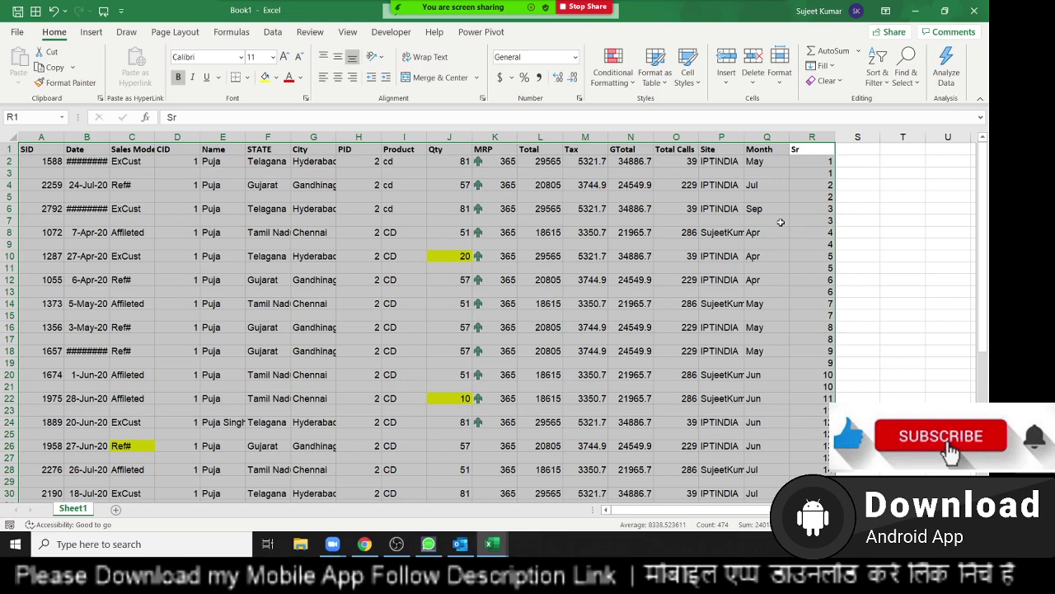
mouse_move(463, 7)
click(451, 32)
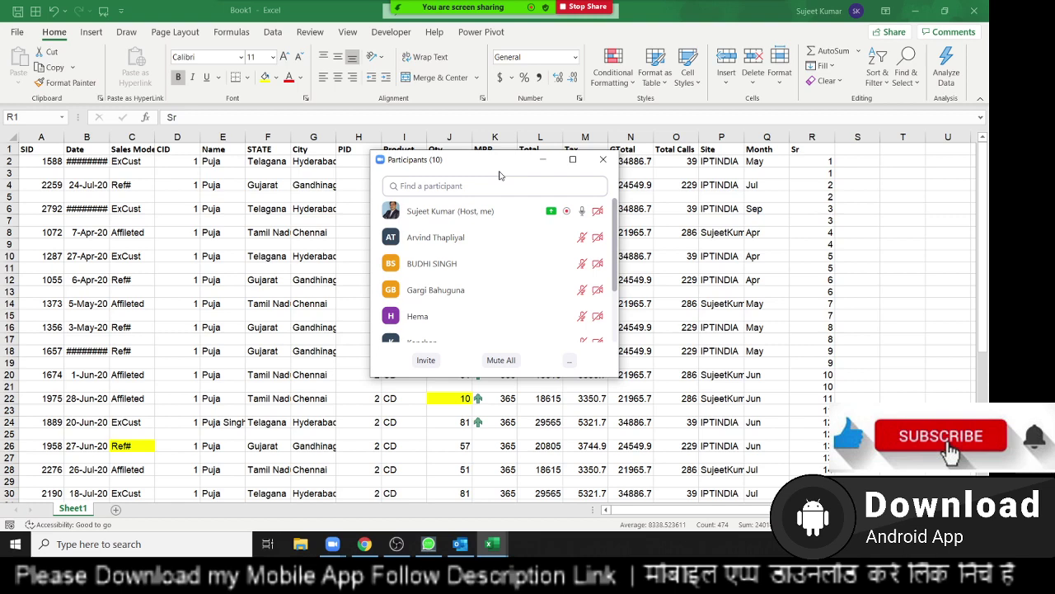
Clear the Sr helper numbers from column R
click(603, 159)
key(ctrl+a)
click(824, 137)
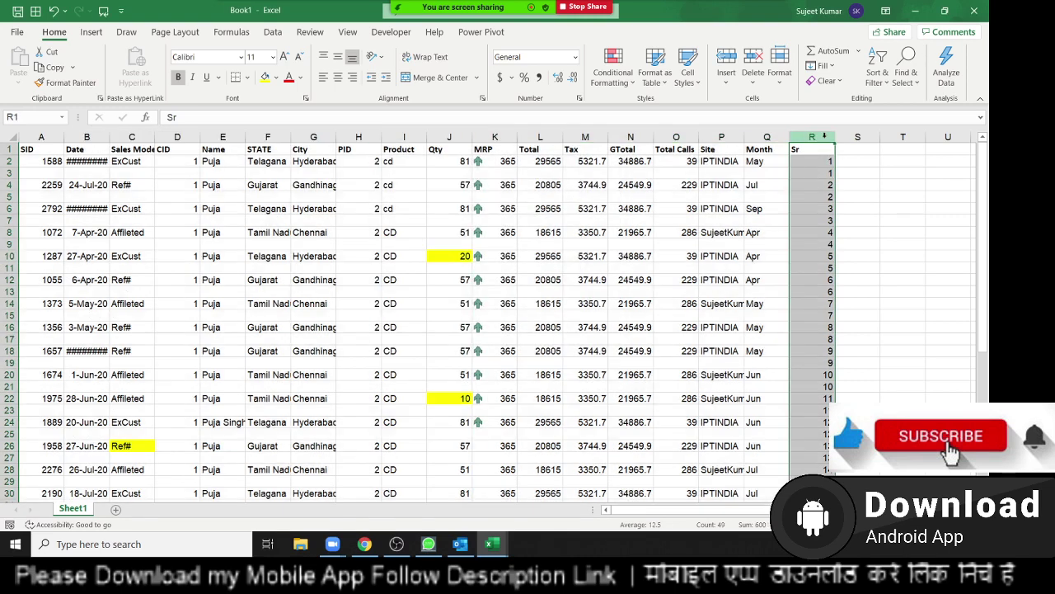
key(Delete)
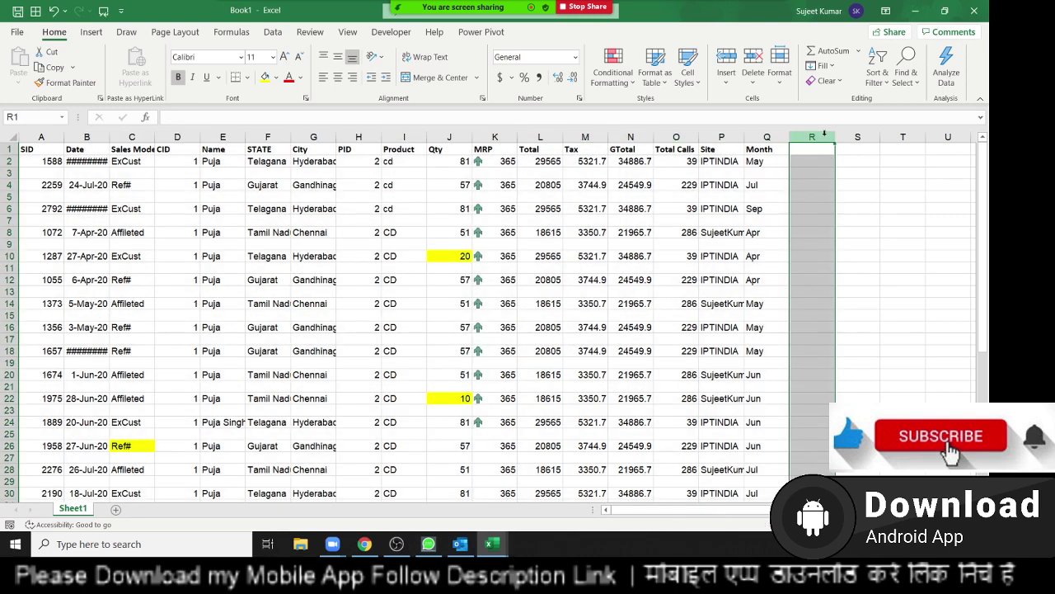
click(164, 223)
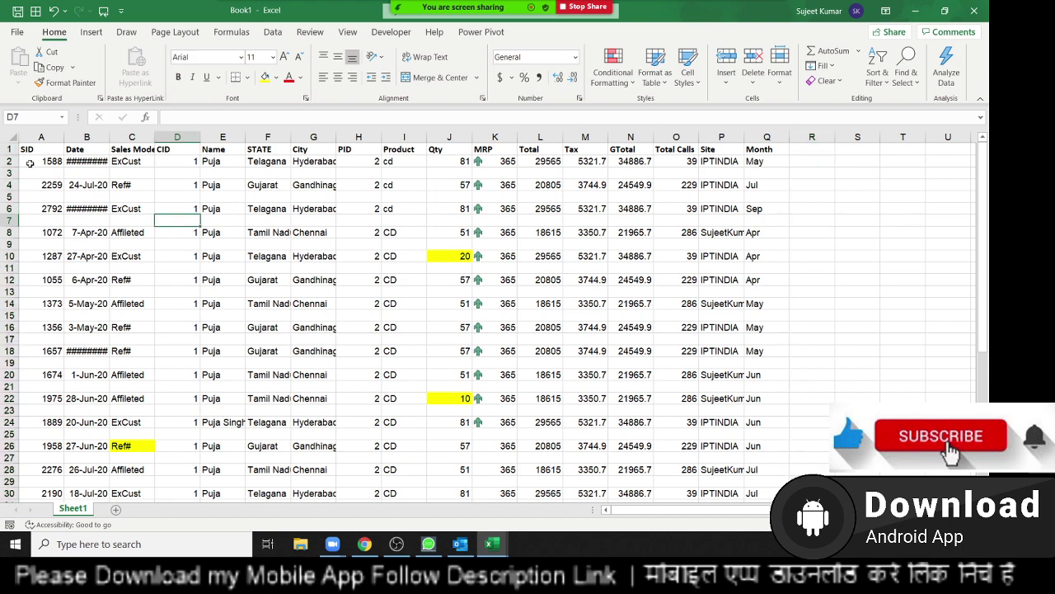
Select the table from the SID header down to row 48, blank rows included
mouse_move(28, 162)
mouse_down()
mouse_move(485, 214)
mouse_move(652, 317)
mouse_move(736, 347)
mouse_up()
drag(28, 150, 375, 265)
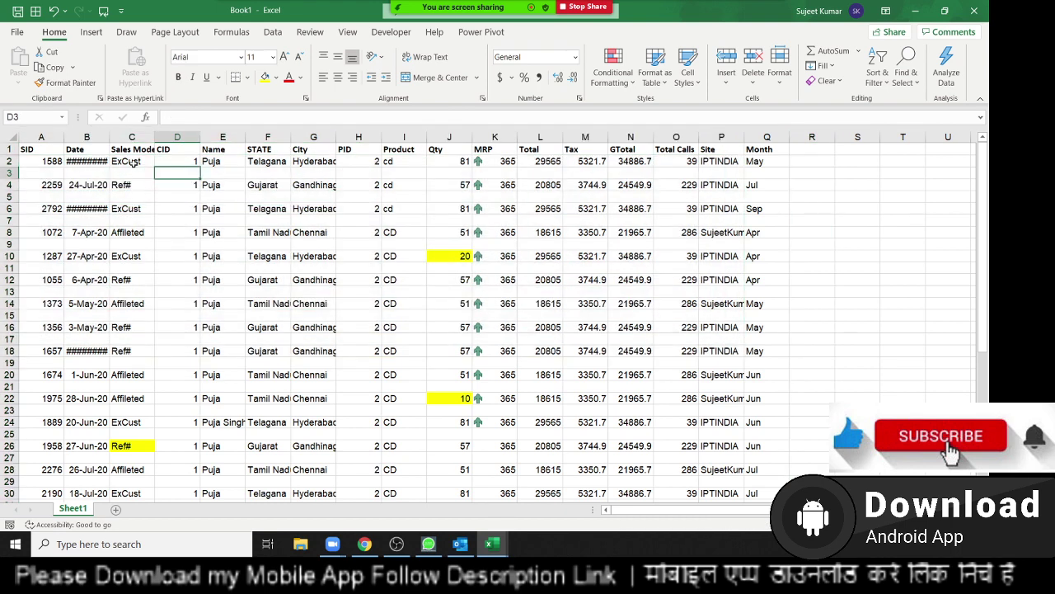
mouse_move(499, 324)
mouse_down()
mouse_move(748, 521)
mouse_move(740, 455)
mouse_move(749, 455)
mouse_up()
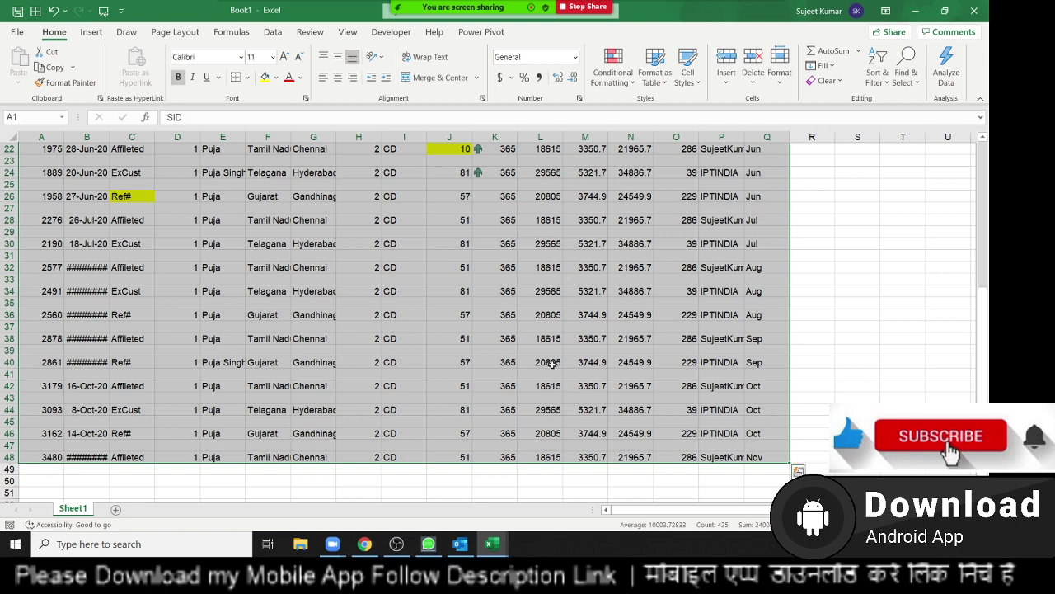
scroll(629, 327, up, 4)
scroll(629, 327, up, 3)
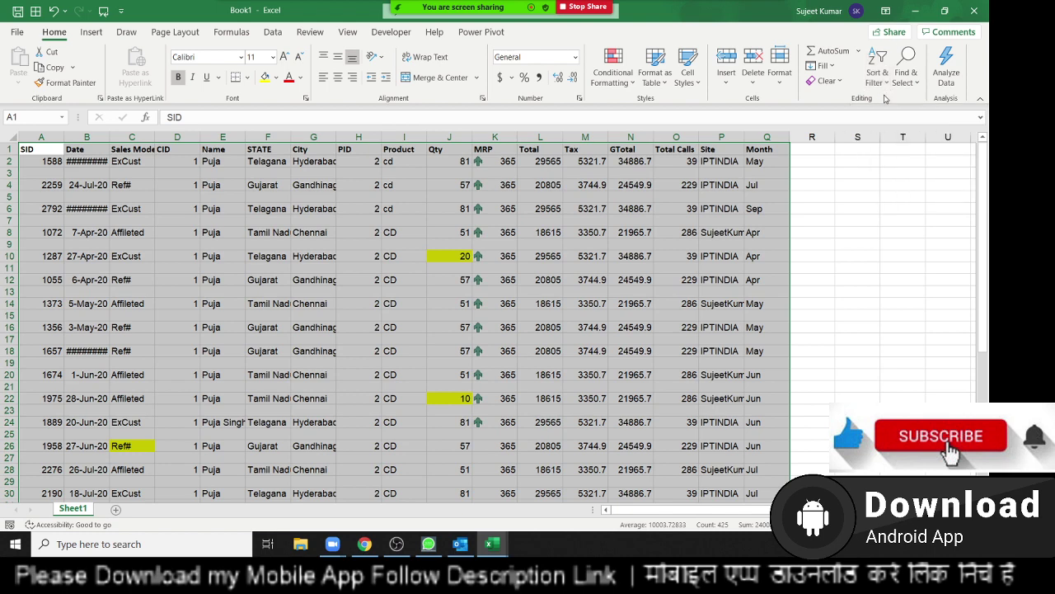
Custom-sort the table by SID A to Z, so records 1055–3480 fill rows 2–25
click(881, 82)
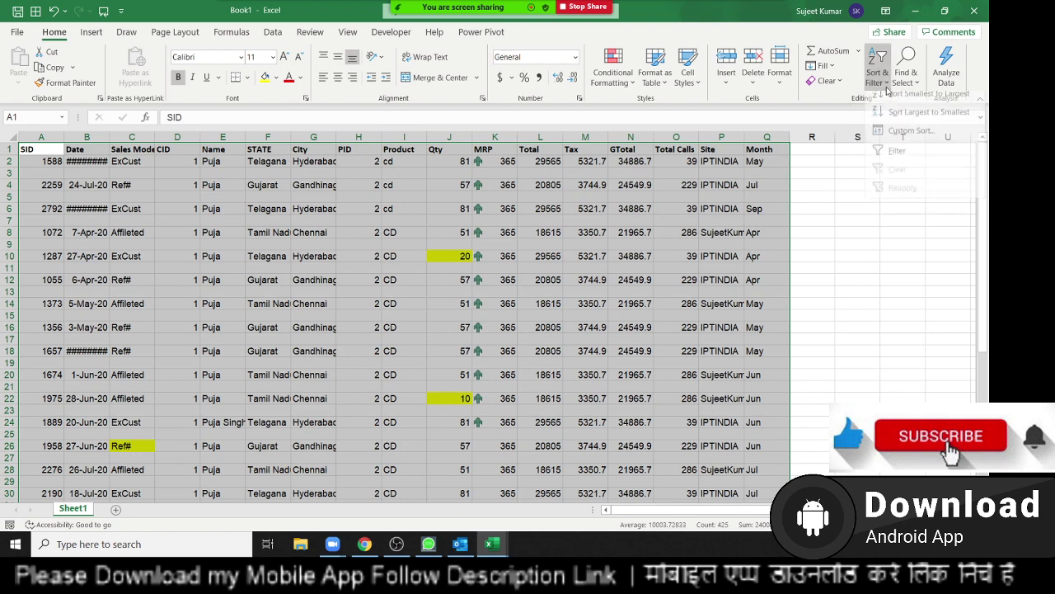
click(907, 138)
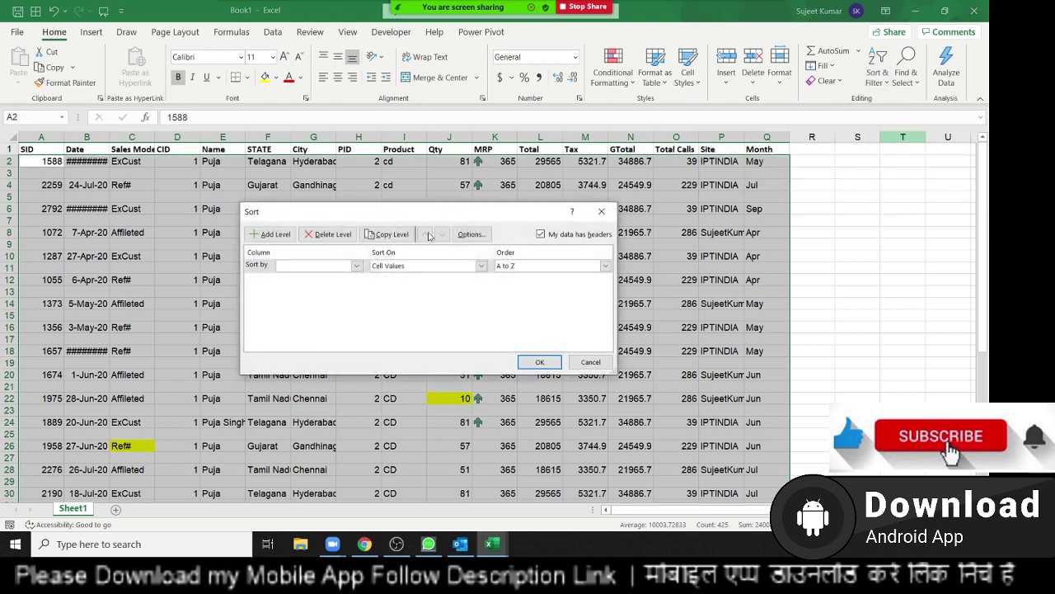
click(314, 265)
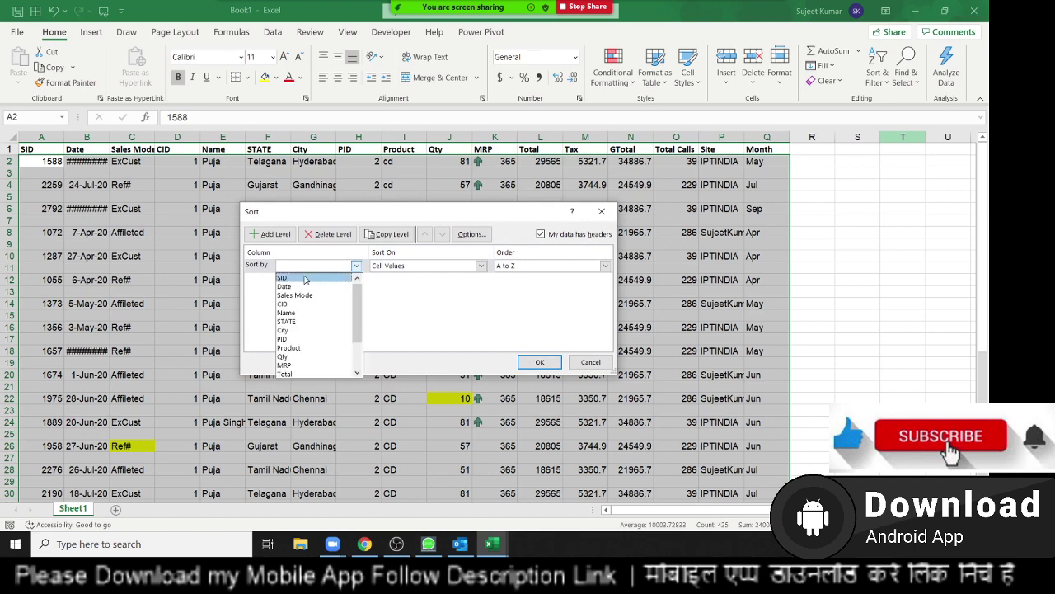
click(307, 278)
click(539, 362)
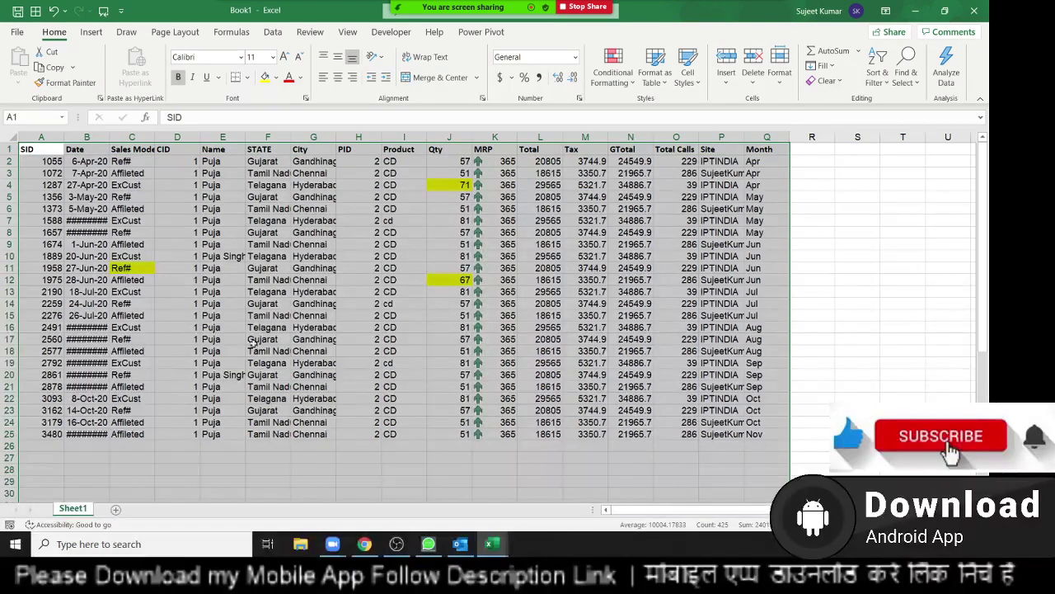
scroll(75, 266, down, 5)
scroll(123, 250, down, 3)
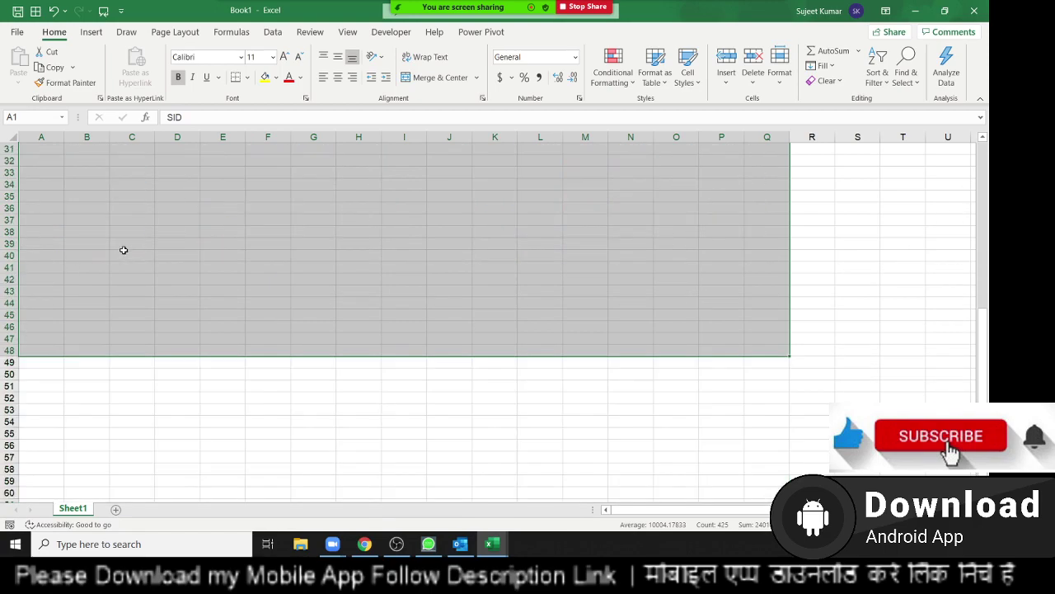
scroll(123, 250, up, 3)
scroll(123, 250, up, 3)
scroll(123, 250, up, 4)
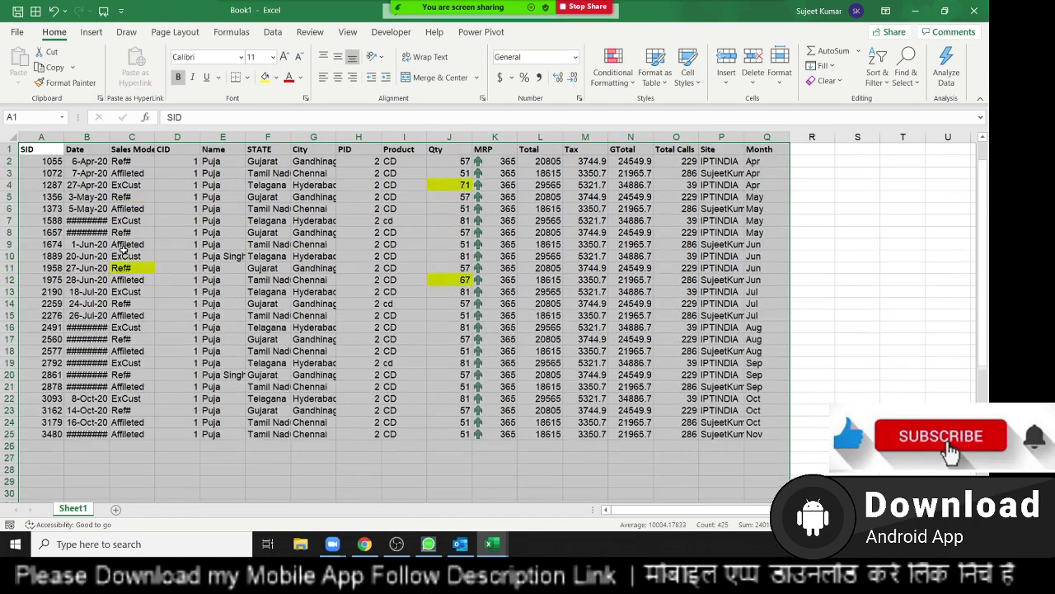
click(355, 231)
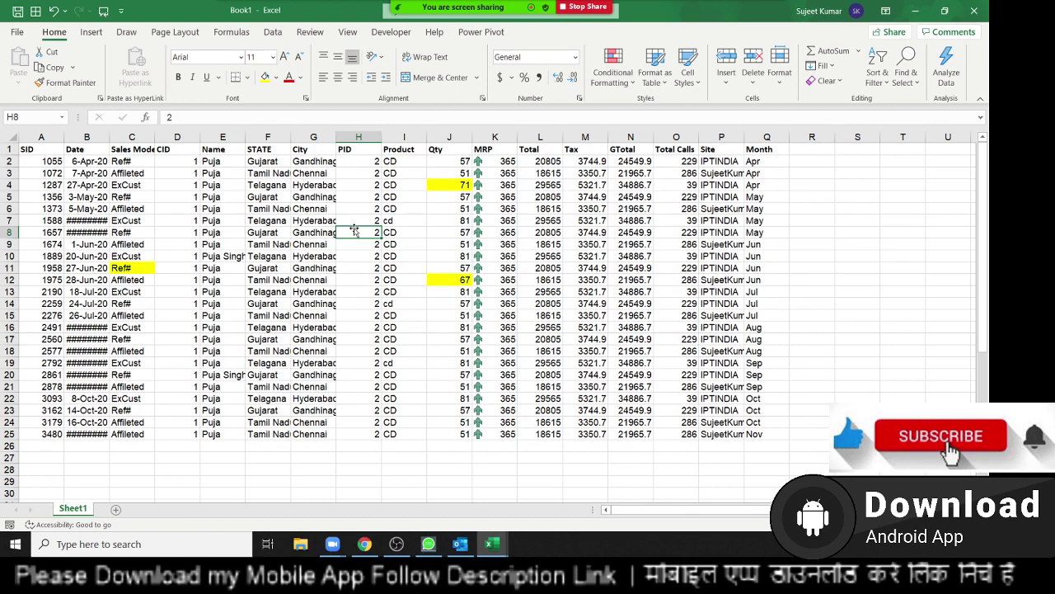
key(Up)
key(Up)
key(Up)
key(Up)
key(Up)
key(shift+space)
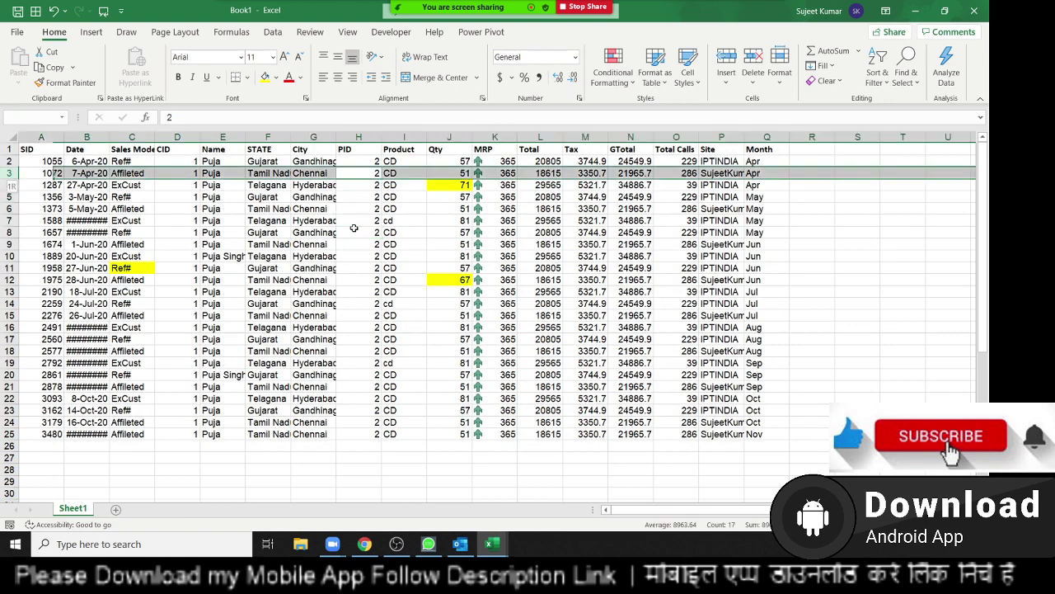
key(ctrl+shift+plus)
key(Down)
key(Down)
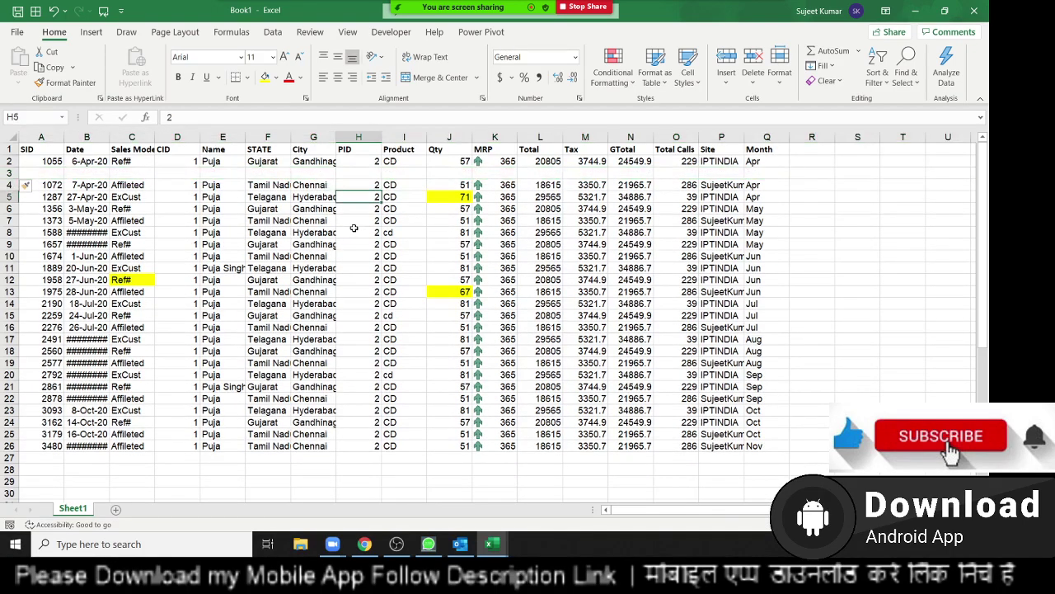
key(shift+space)
key(ctrl+shift+plus)
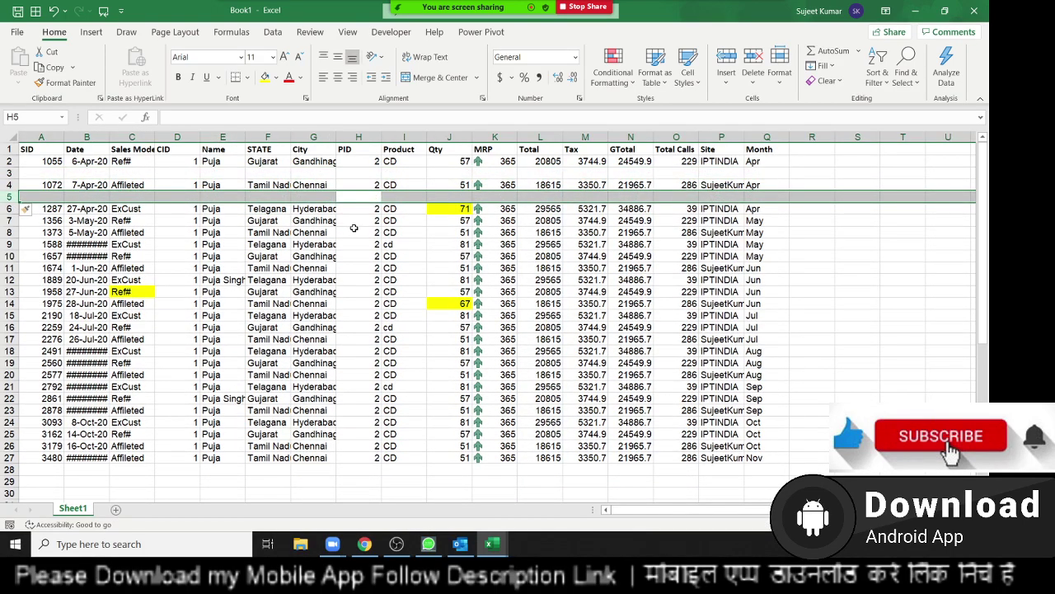
key(ctrl+a)
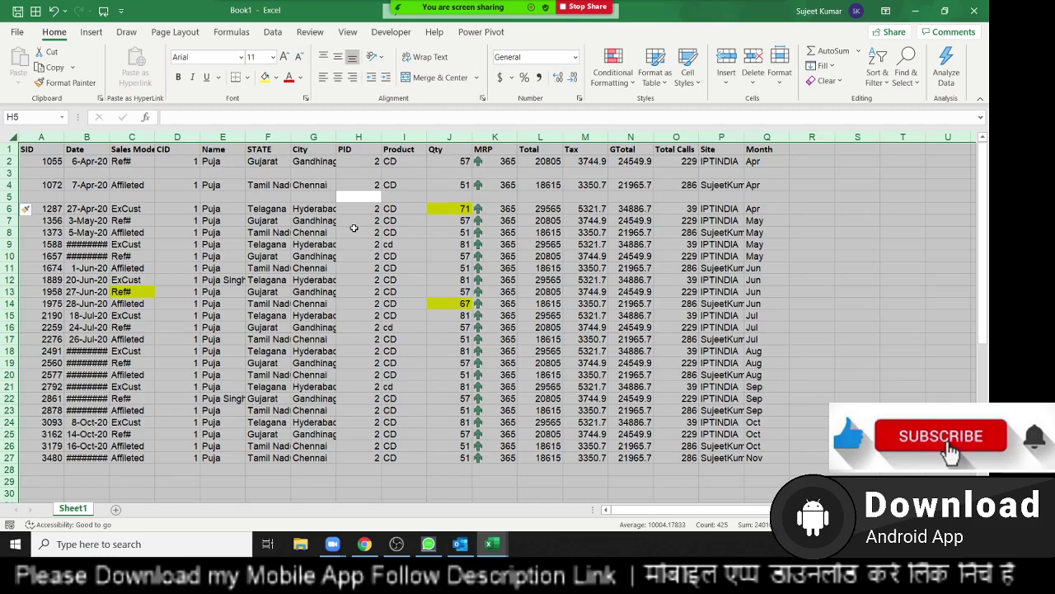
key(shift+space)
key(ctrl+minus)
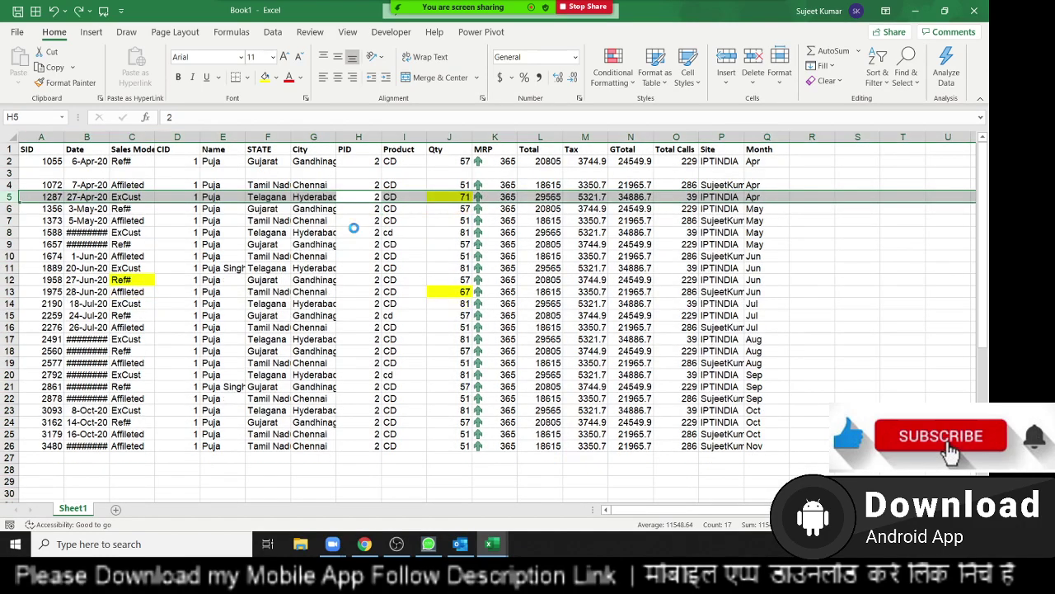
key(Up)
key(Up)
key(shift+space)
key(ctrl+minus)
key(Right)
key(Up)
key(Up)
key(Right)
key(Right)
key(Right)
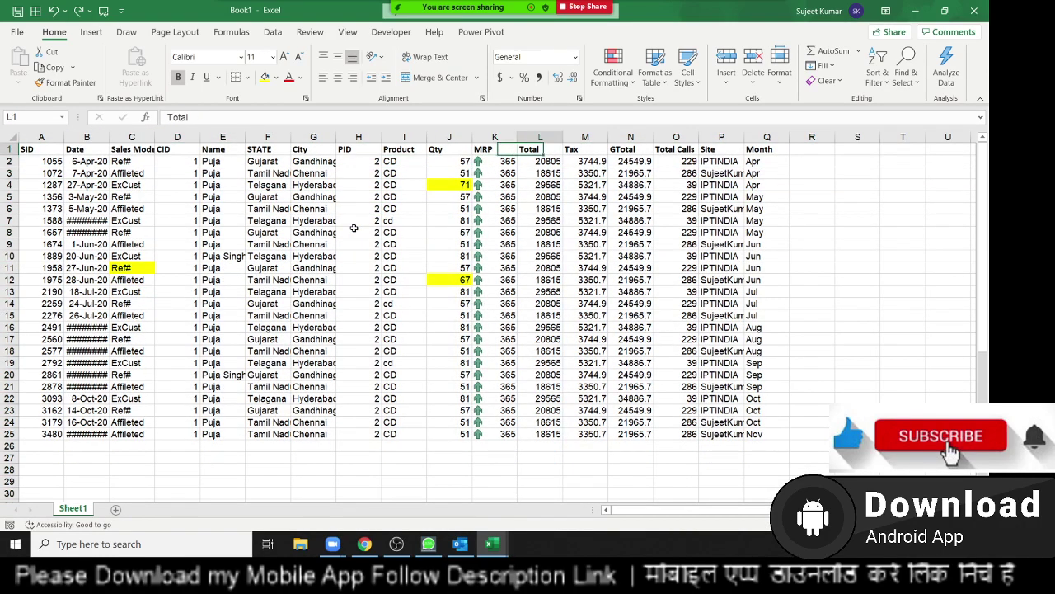
key(Right)
key(Right)
key(Right)
key(Right)
key(Right)
key(Down)
key(Down)
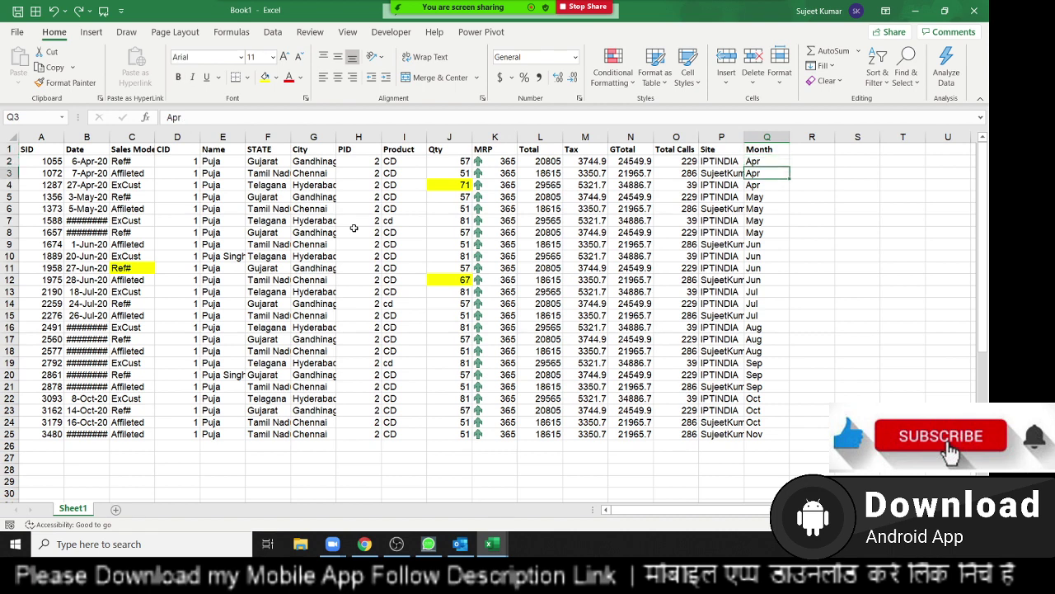
key(Down)
key(Down)
key(shift+space)
key(ctrl+plus)
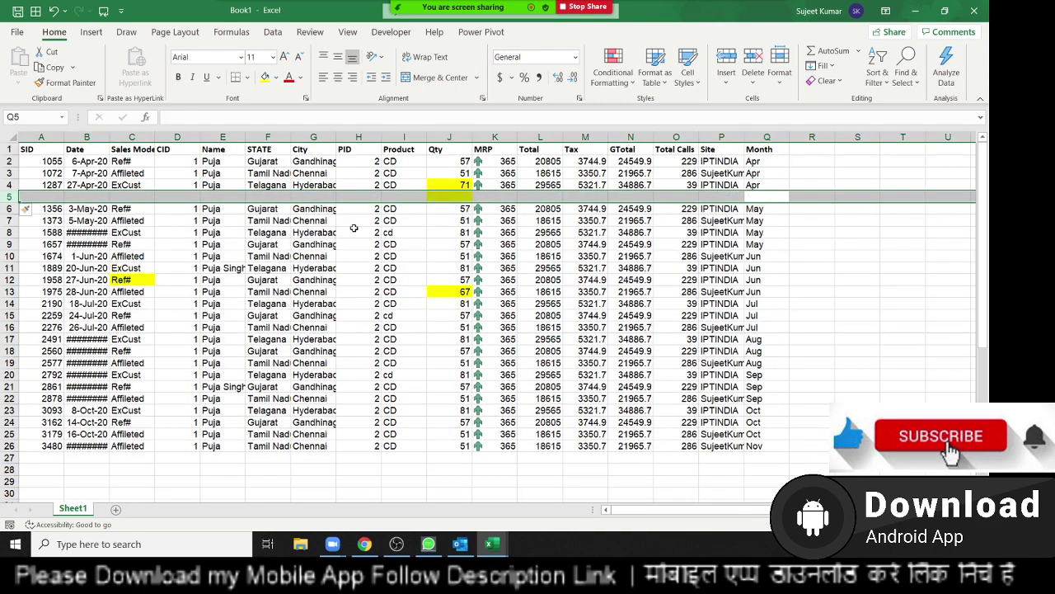
key(Left)
key(Right)
key(Down)
key(Down)
key(Down)
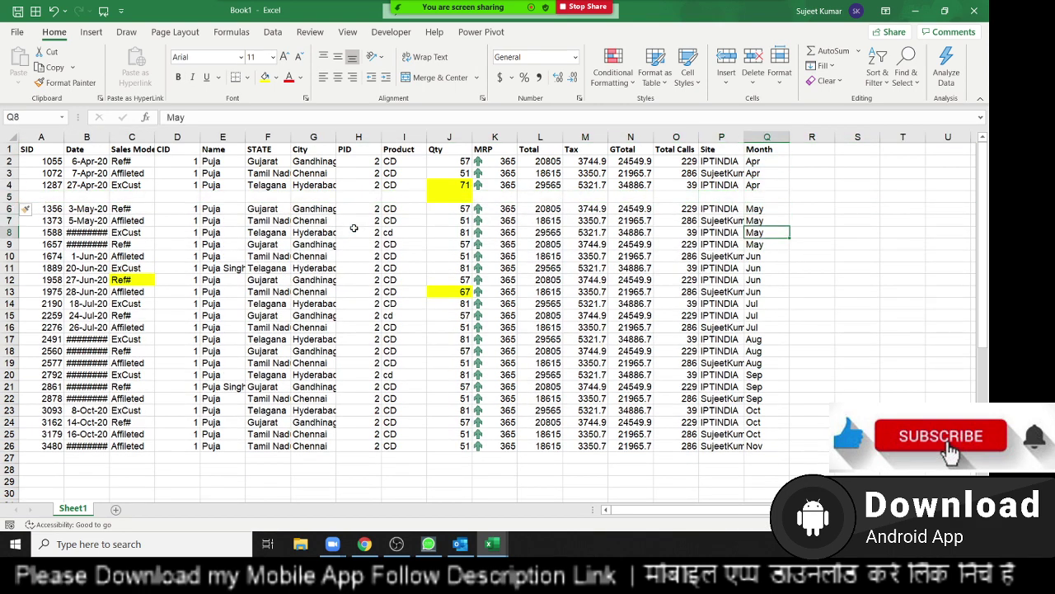
key(Down)
key(Down)
key(Up)
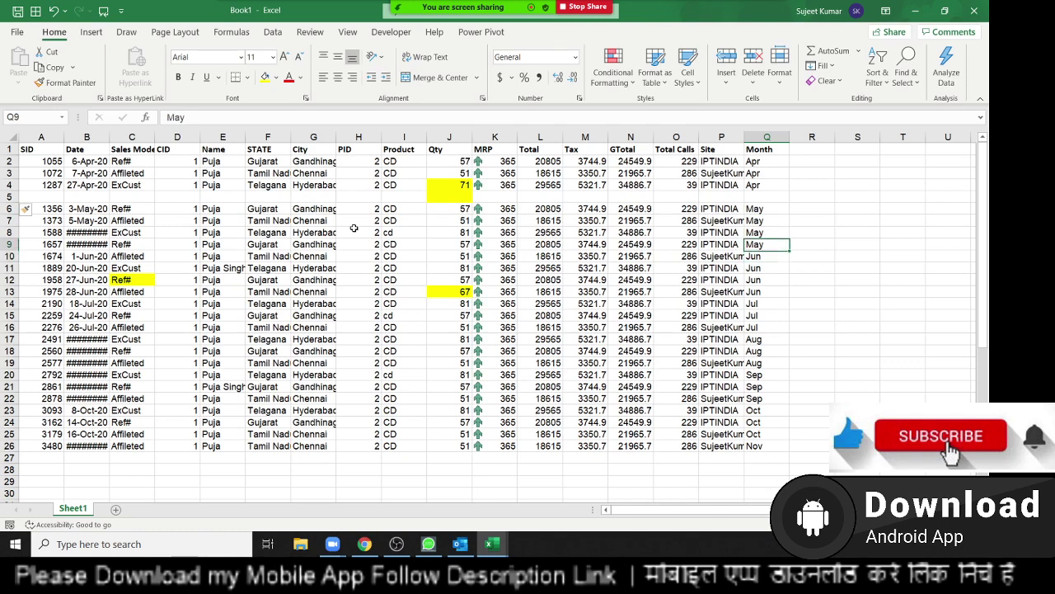
key(Down)
key(Up)
key(shift+space)
key(ctrl+plus)
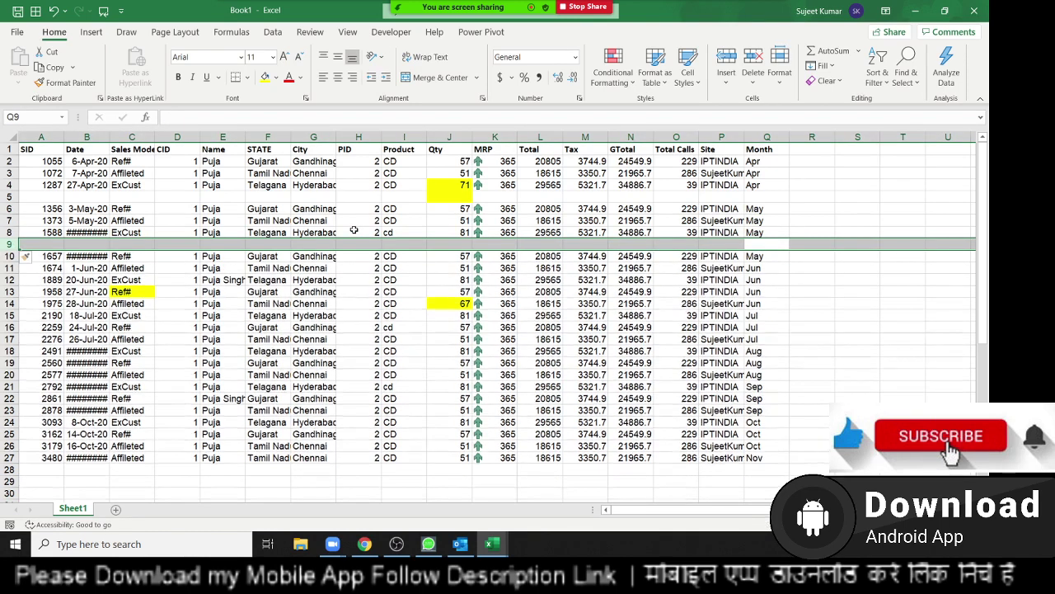
key(Down)
key(Down)
key(Down)
key(Down)
key(shift+space)
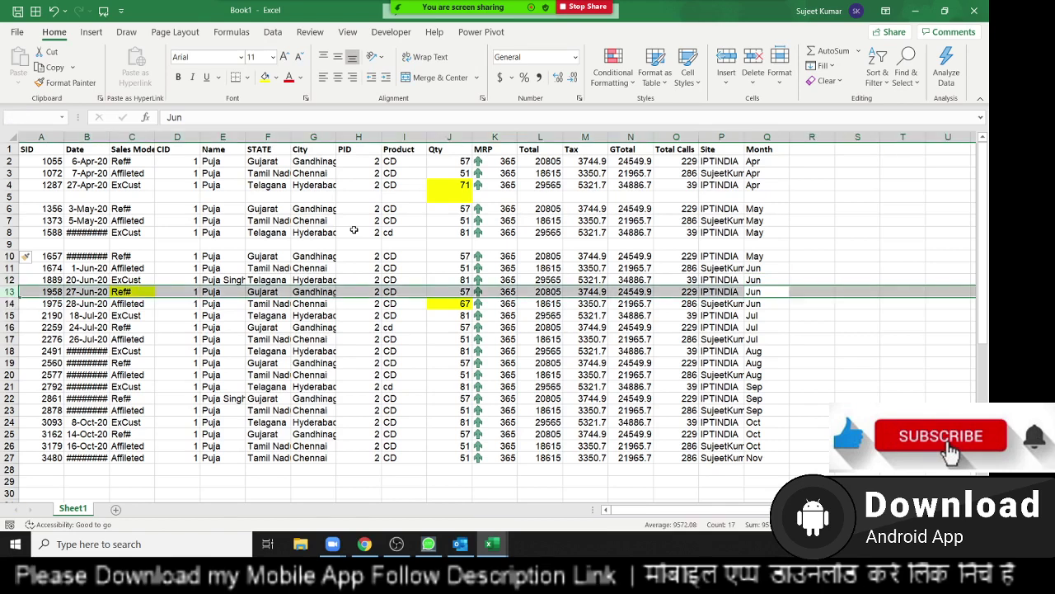
key(ctrl+plus)
key(Down)
key(Down)
key(Down)
key(Down)
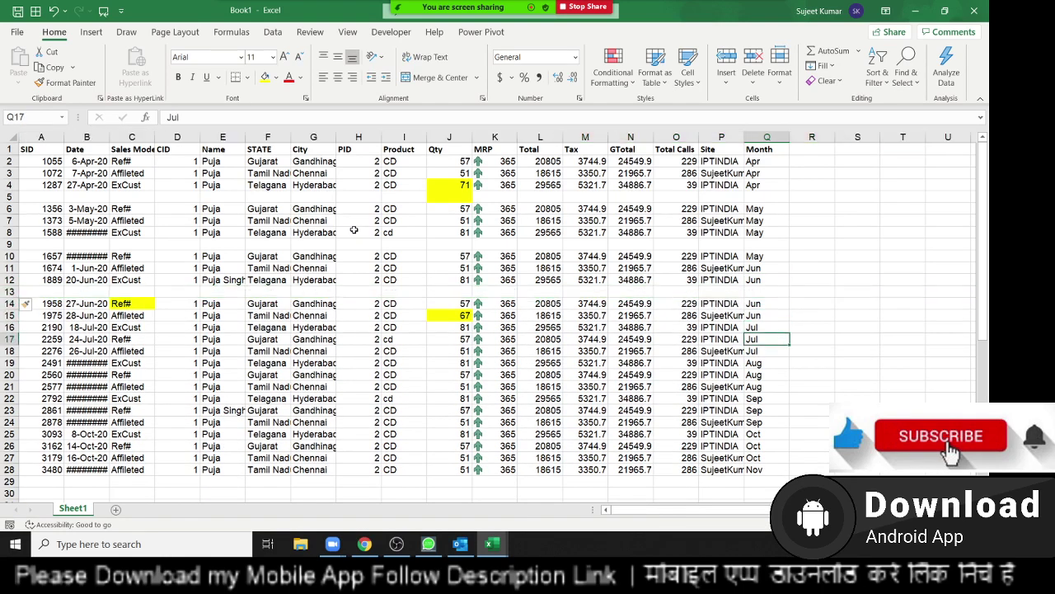
key(shift+space)
key(ctrl+plus)
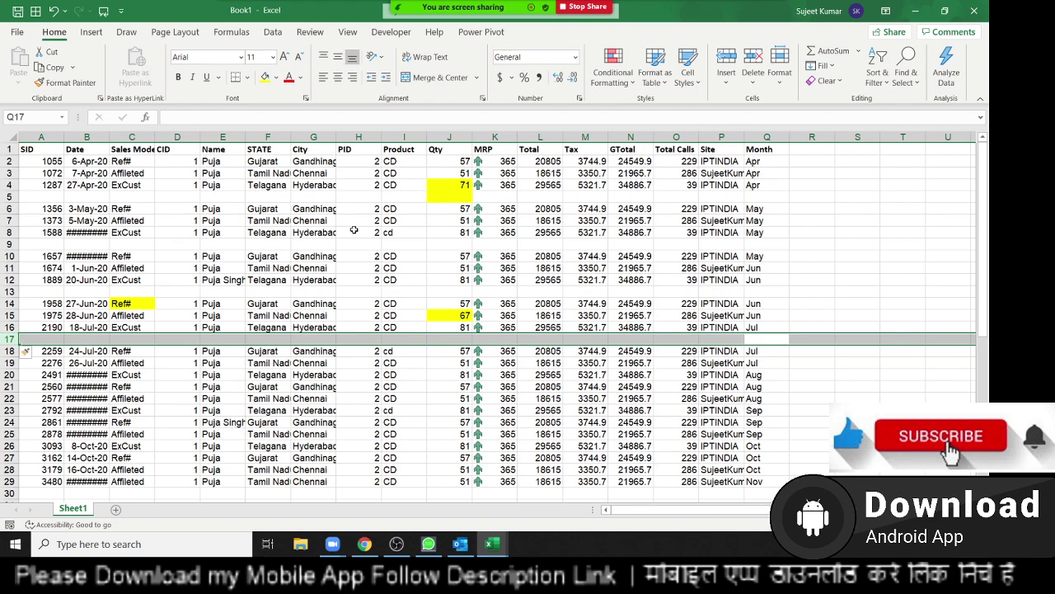
key(ctrl+minus)
key(Up)
key(Up)
key(Up)
key(shift+space)
key(ctrl+minus)
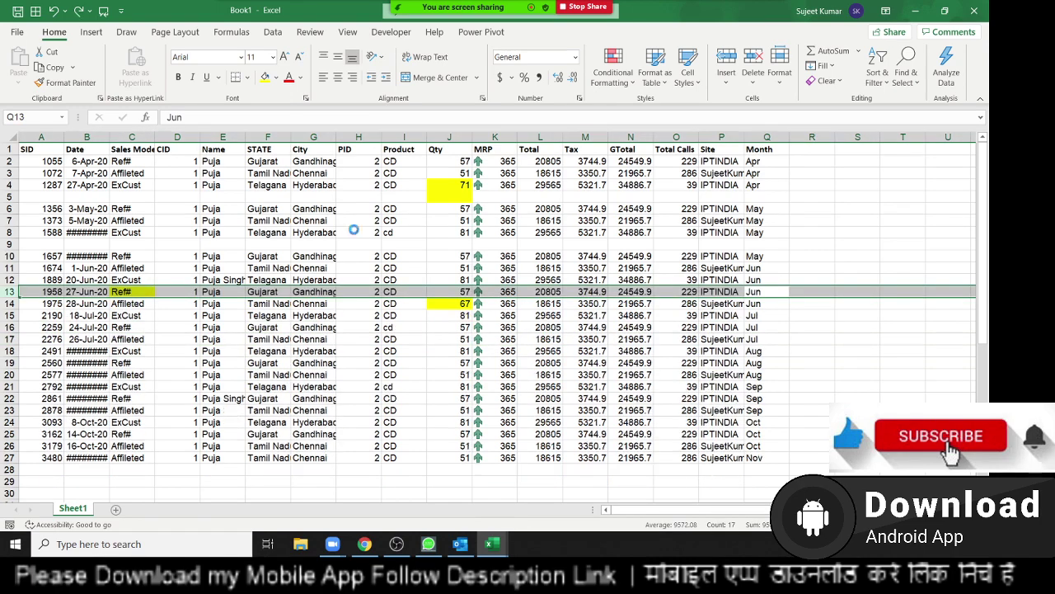
key(Up)
key(Up)
key(Up)
key(shift+space)
key(ctrl+minus)
key(Up)
key(Up)
key(Up)
key(shift+space)
key(ctrl+minus)
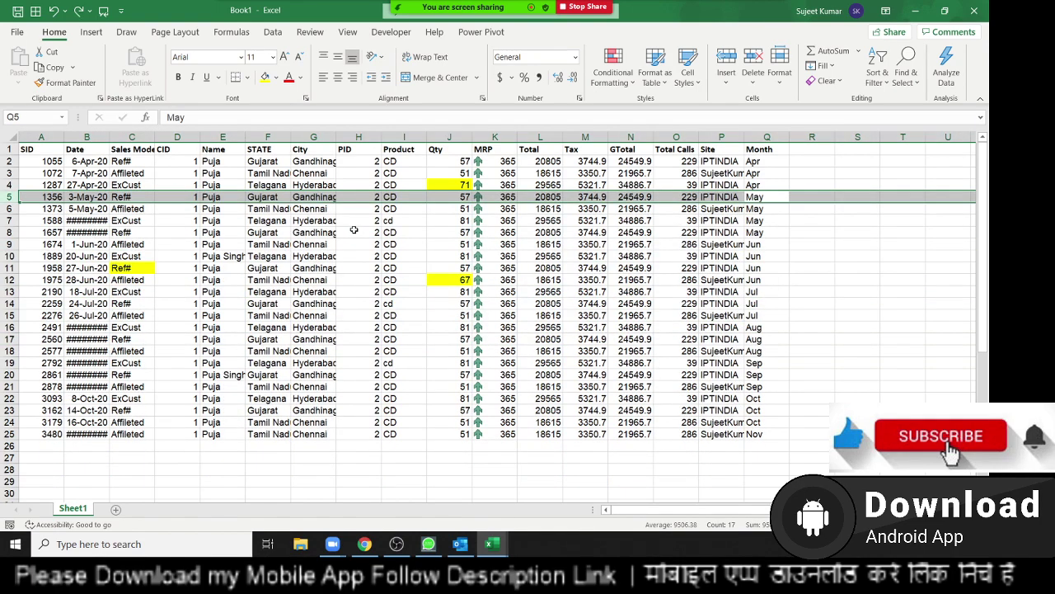